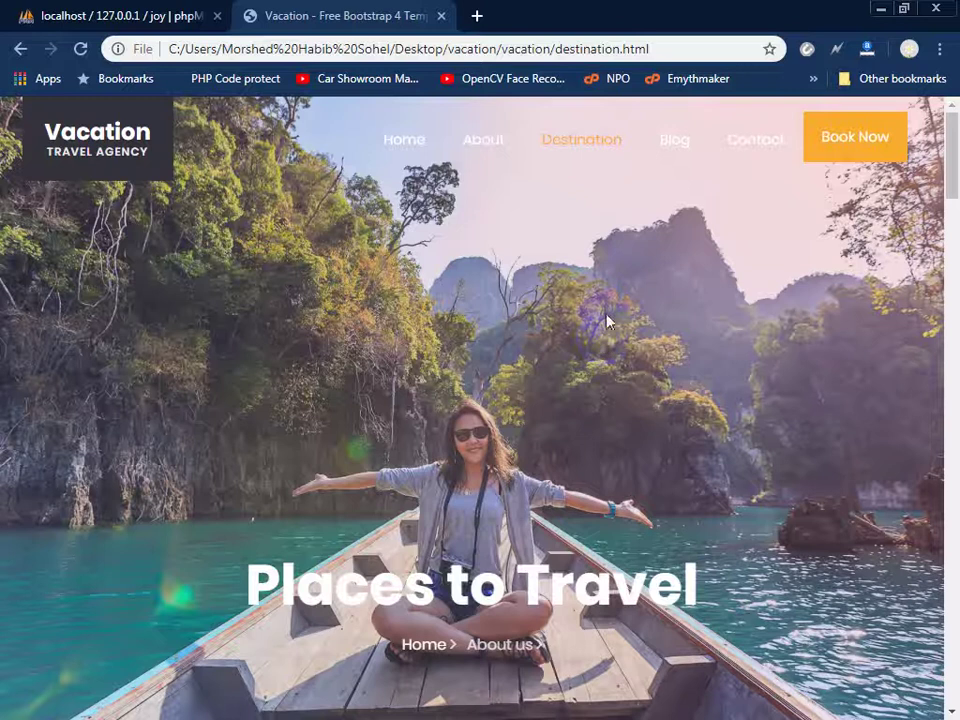
- Go to the Vacation template's home page and try the check-out date calendar
click(407, 143)
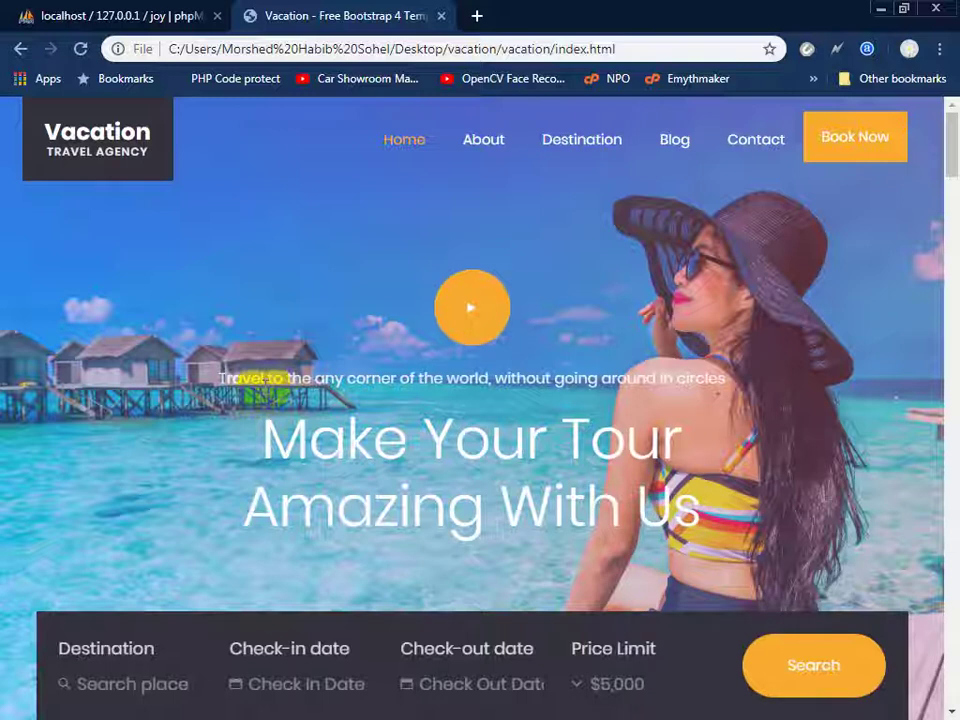
scroll(320, 410, down, 2)
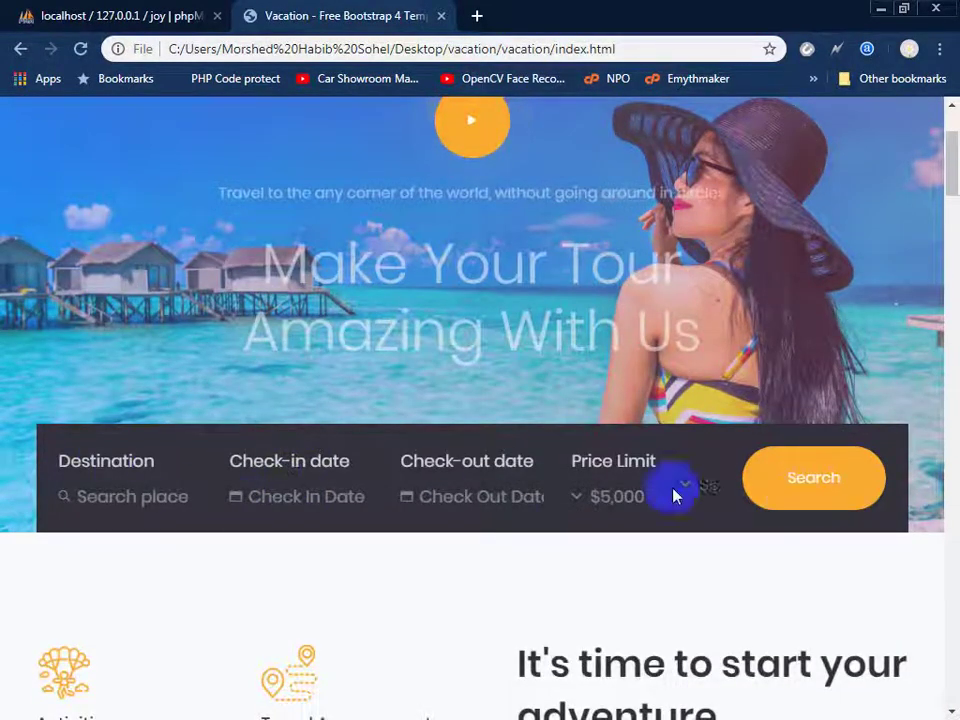
click(518, 500)
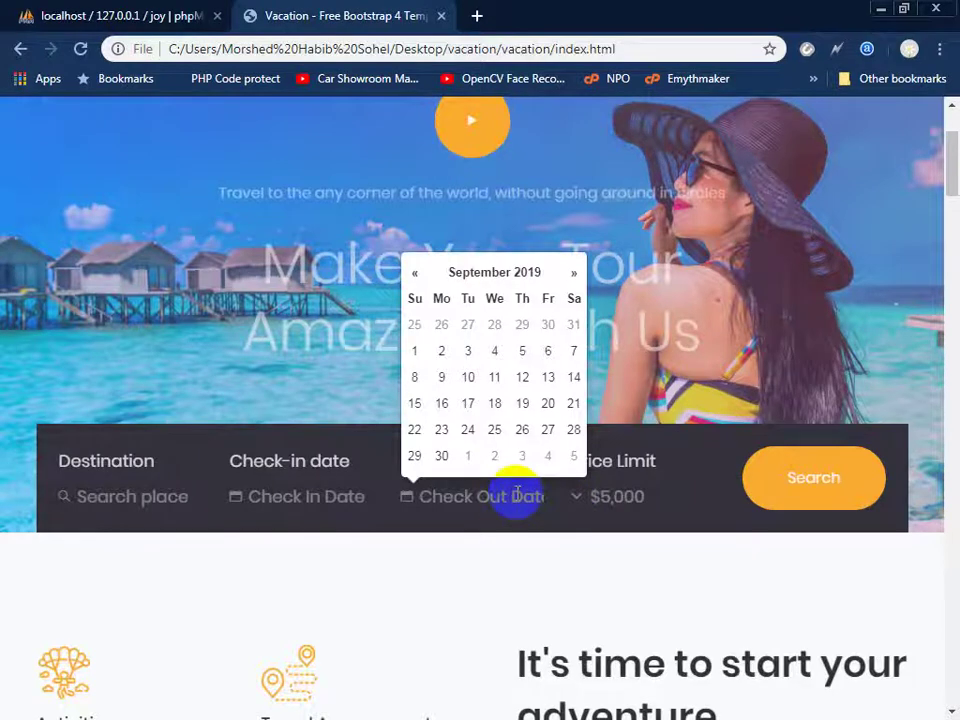
click(506, 538)
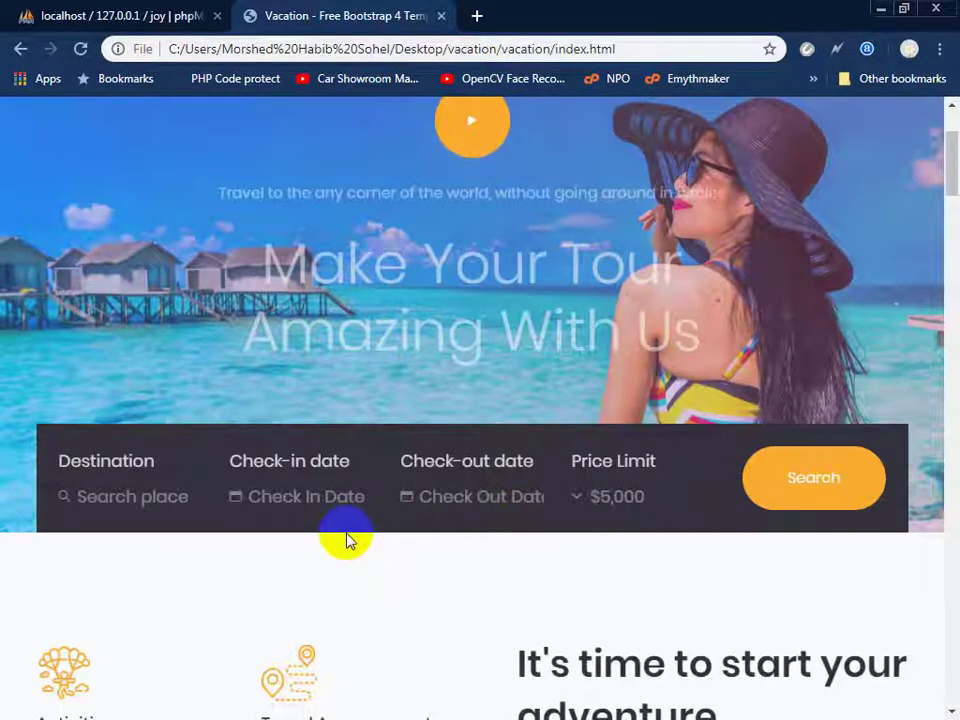
- Select the 'Make Your Tour Amazing With Us' heading and the end of the tagline
scroll(410, 555, up, 1)
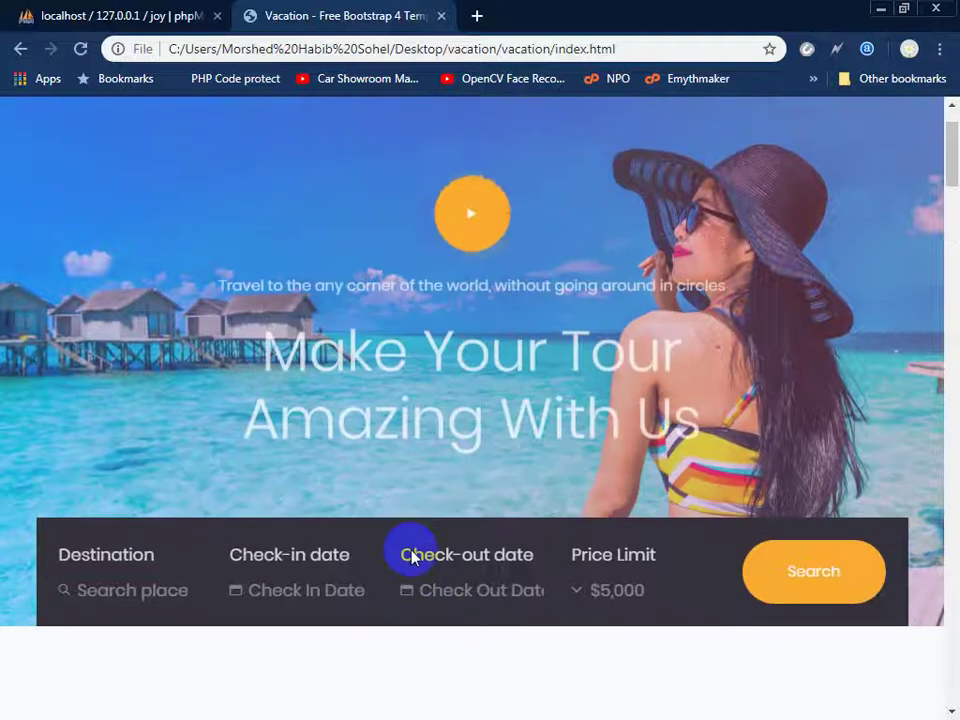
scroll(410, 556, up, 1)
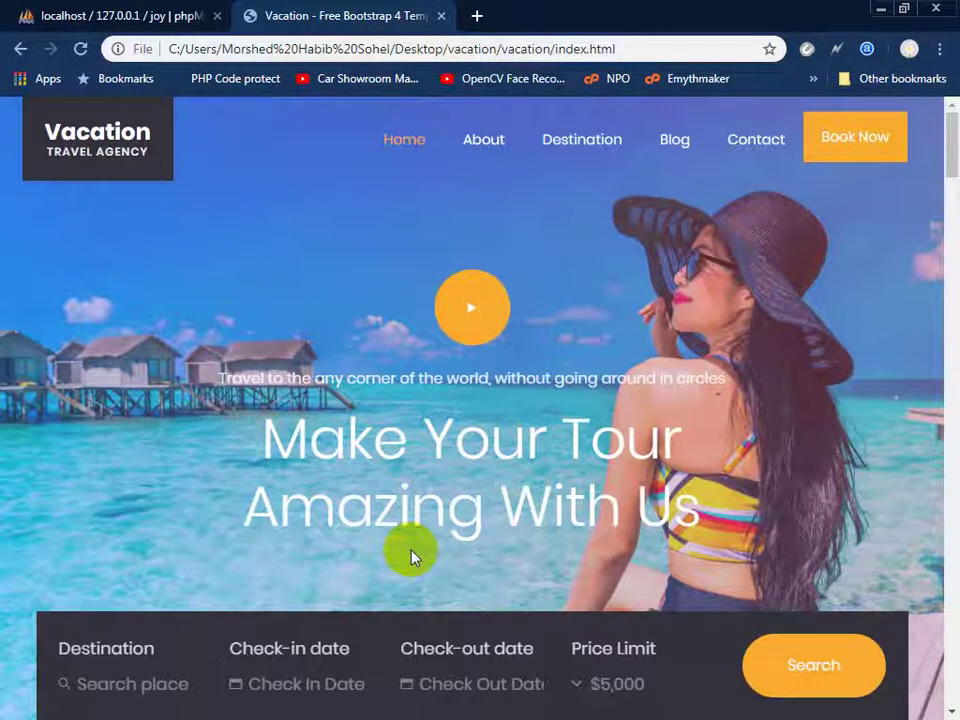
scroll(410, 556, down, 1)
scroll(410, 556, up, 1)
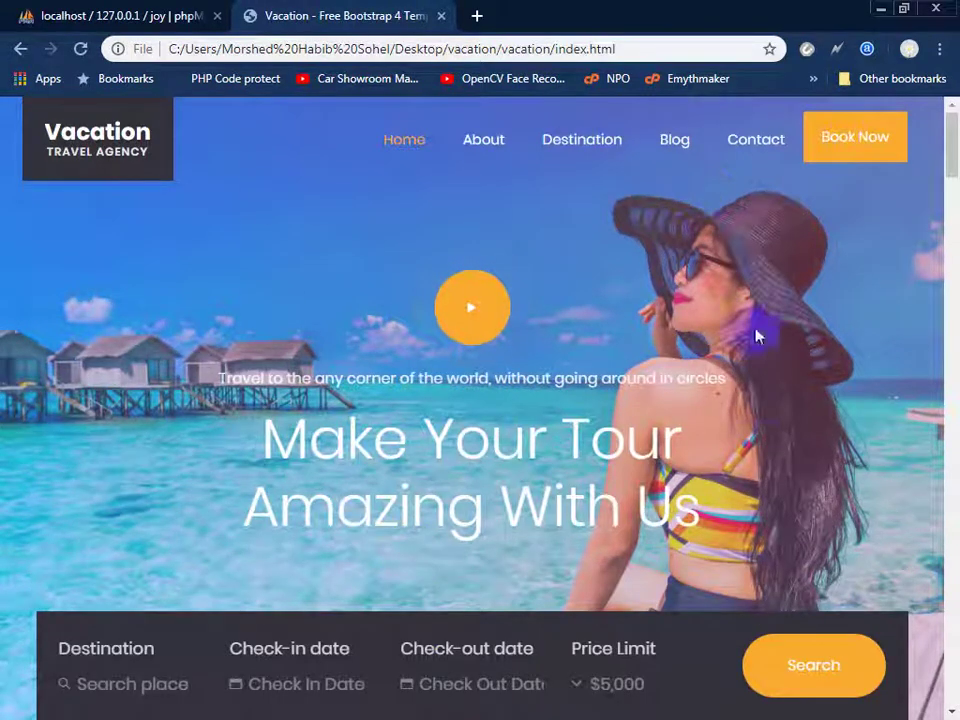
drag(279, 450, 690, 440)
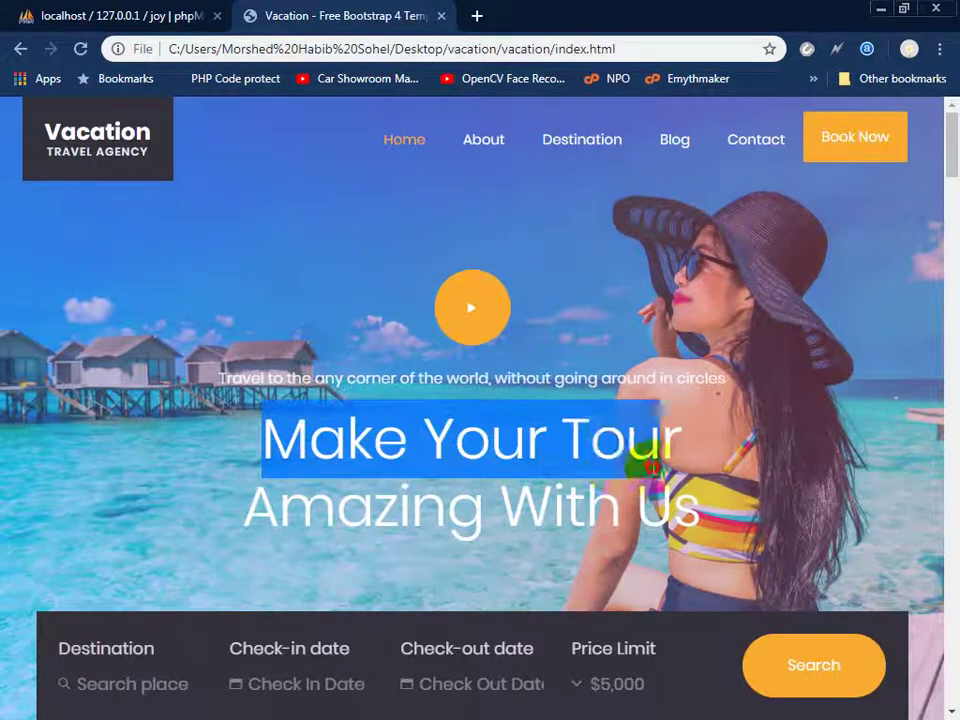
click(652, 505)
drag(728, 378, 447, 376)
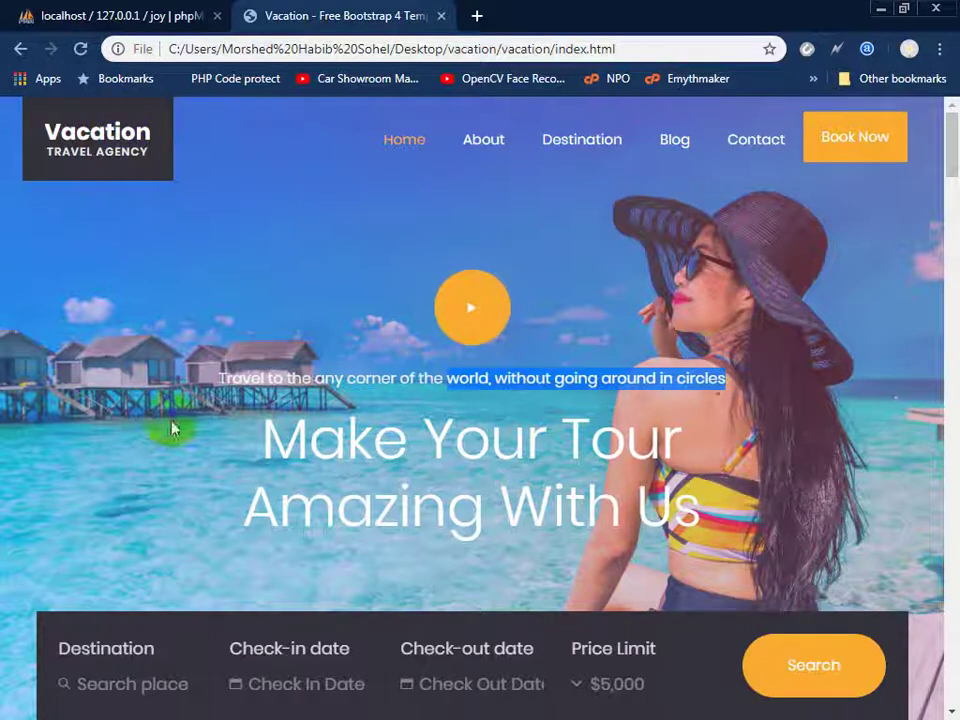
- Scroll through the Best Place Destination and Tour Destination sections of the home page
scroll(525, 493, down, 5)
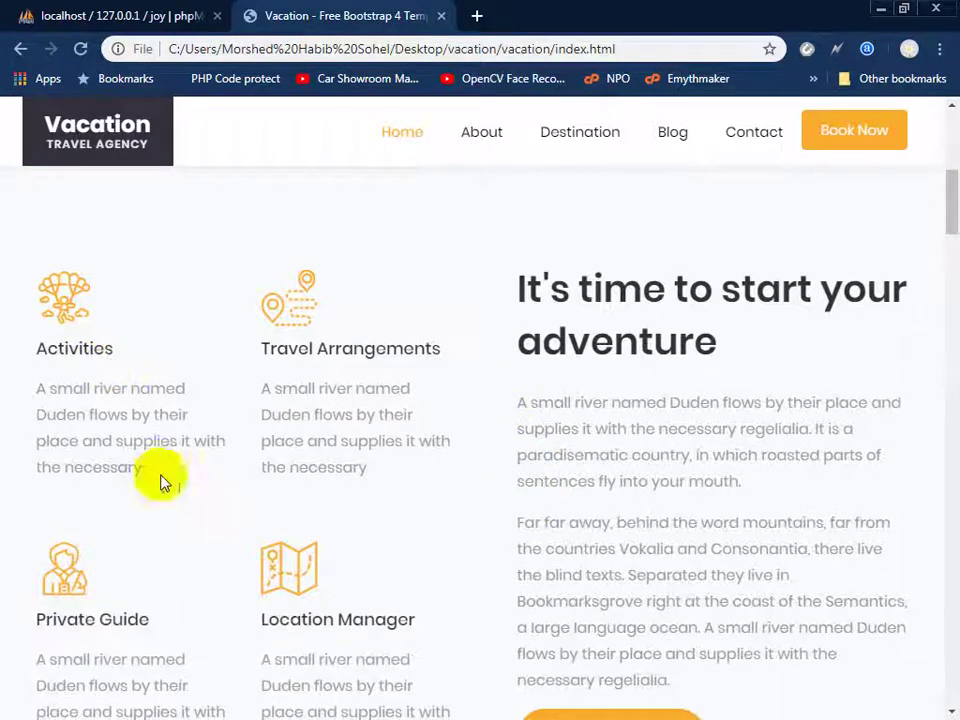
scroll(200, 560, down, 3)
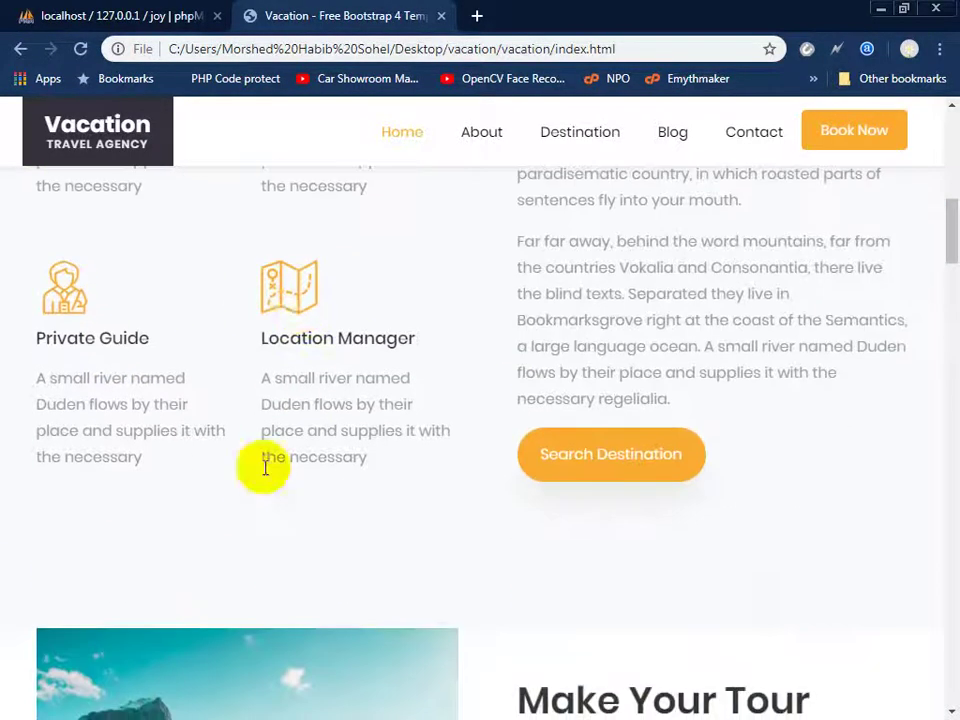
scroll(290, 400, up, 1)
scroll(318, 325, up, 2)
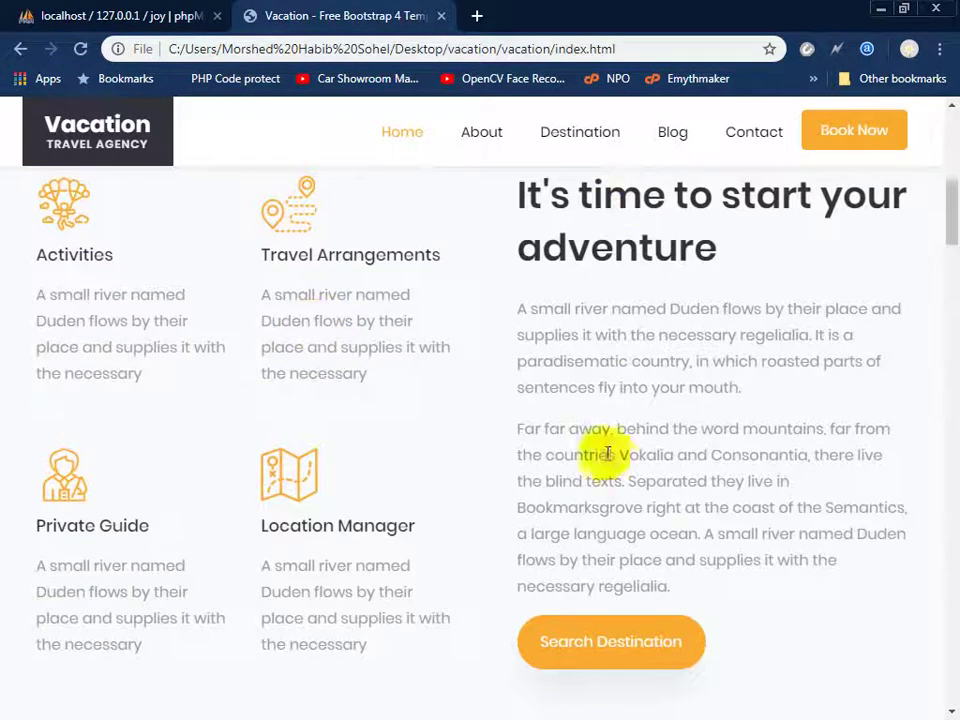
scroll(620, 474, down, 3)
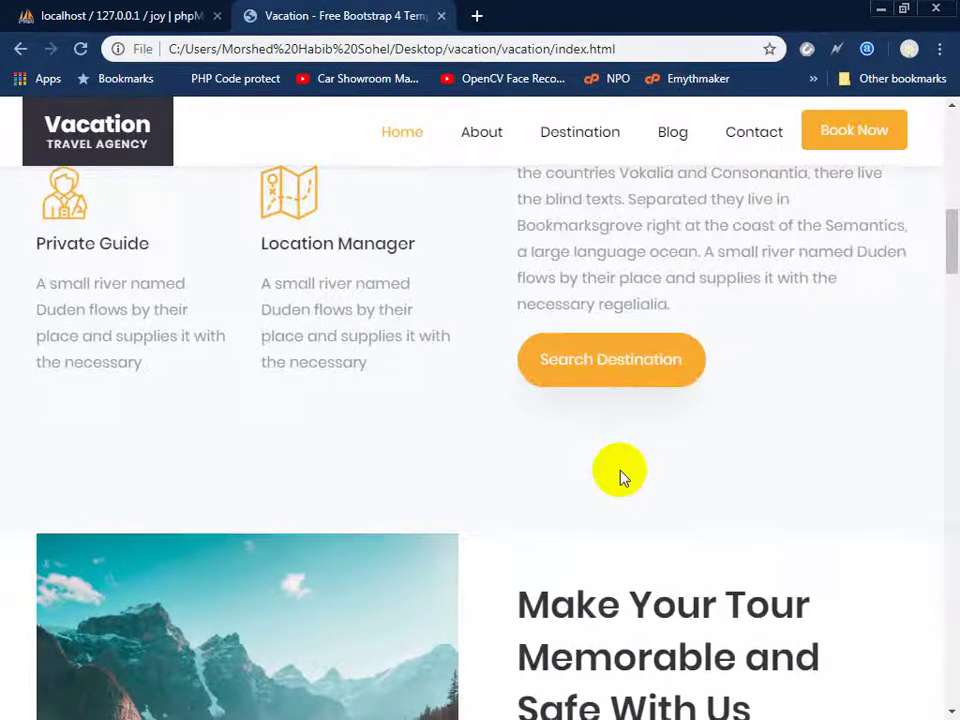
scroll(530, 440, down, 3)
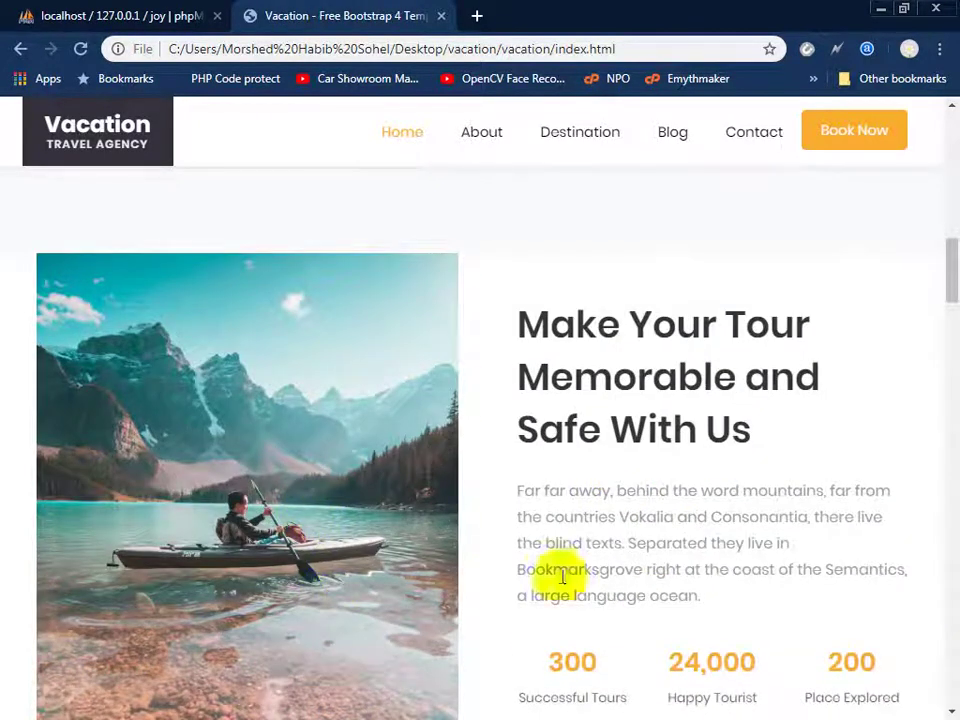
scroll(508, 506, down, 3)
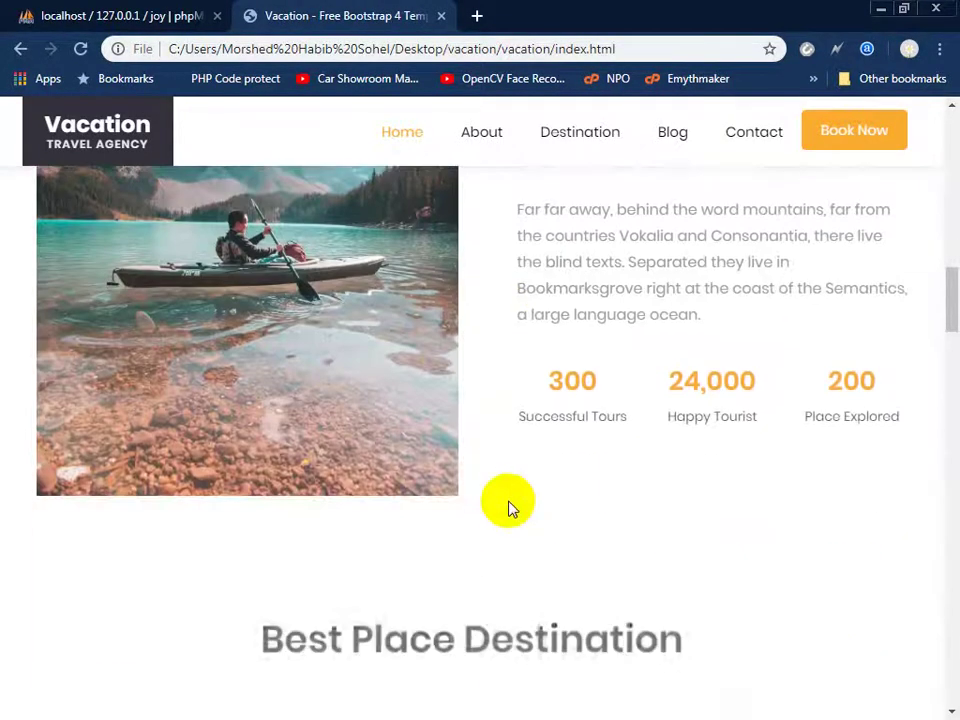
scroll(512, 508, down, 3)
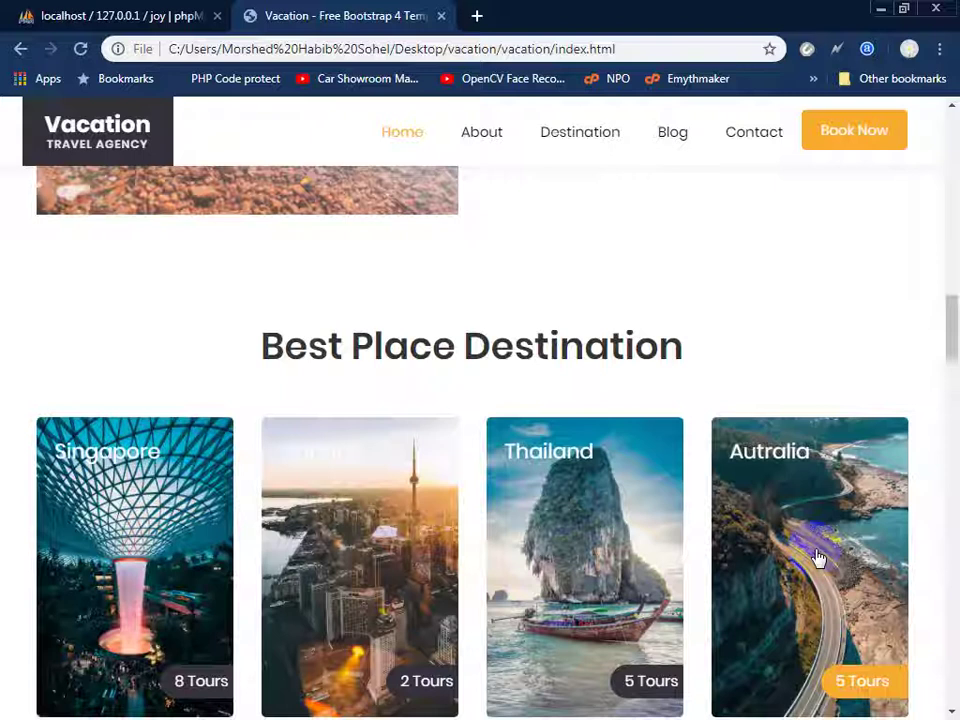
scroll(814, 553, down, 3)
scroll(803, 553, down, 2)
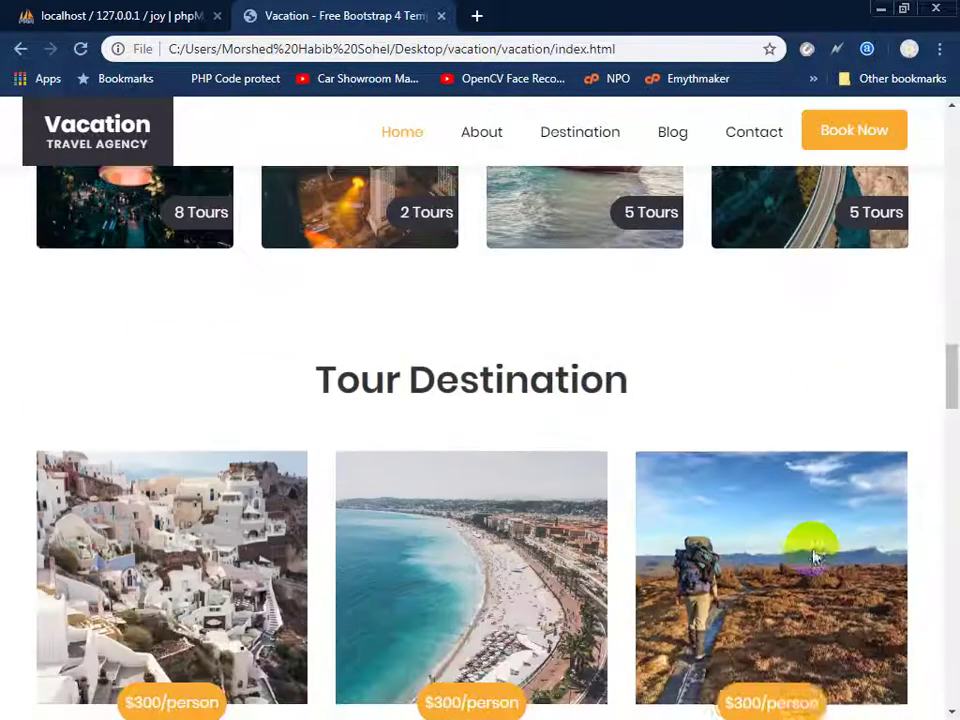
scroll(551, 525, down, 2)
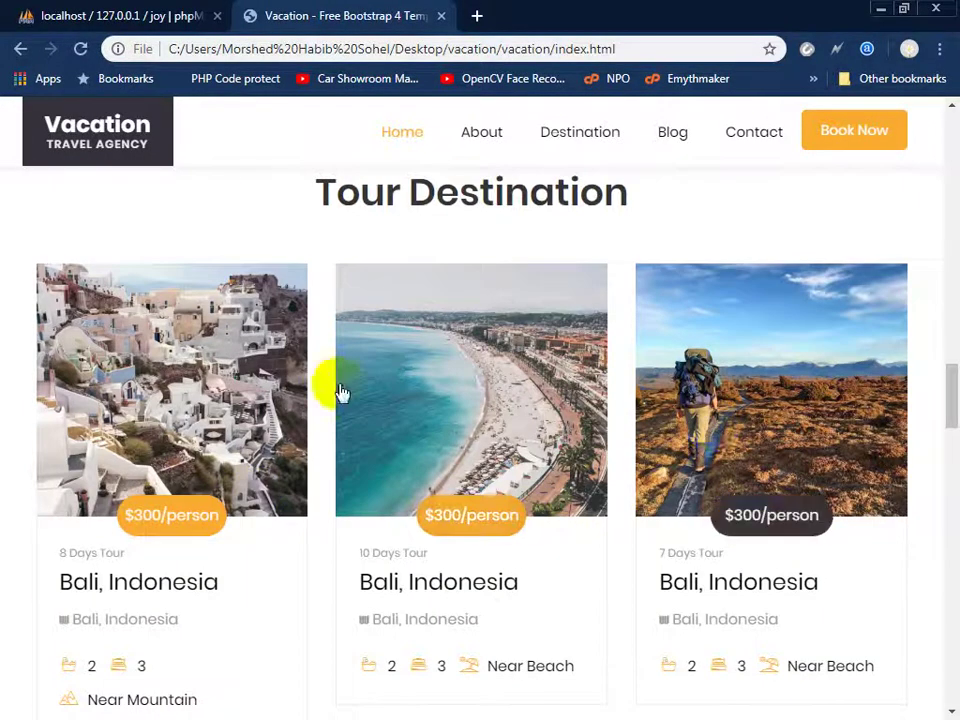
- Scroll down to the footer, then go back to phpMyAdmin's Export page for joy
scroll(529, 490, up, 3)
scroll(527, 487, up, 2)
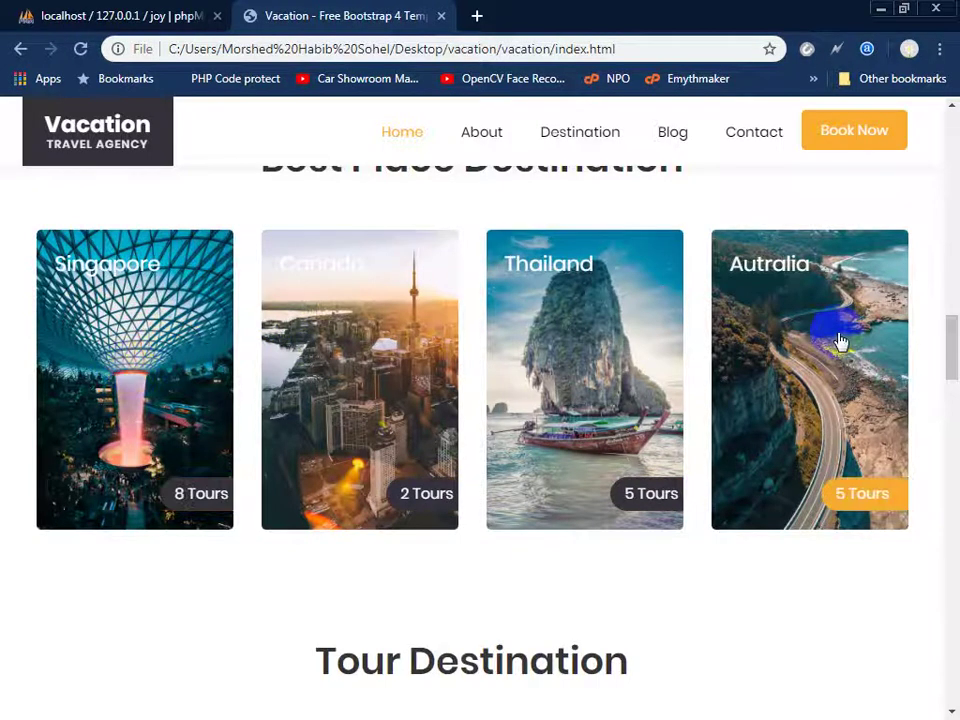
scroll(243, 478, down, 4)
scroll(563, 522, down, 3)
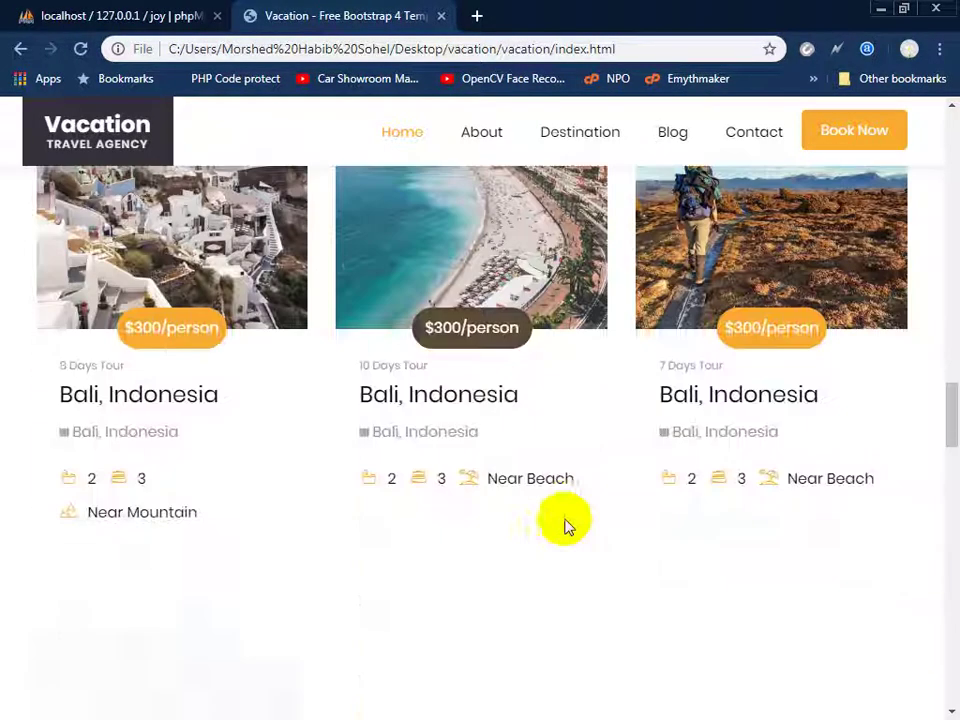
scroll(552, 510, down, 2)
scroll(620, 500, down, 2)
scroll(620, 494, down, 2)
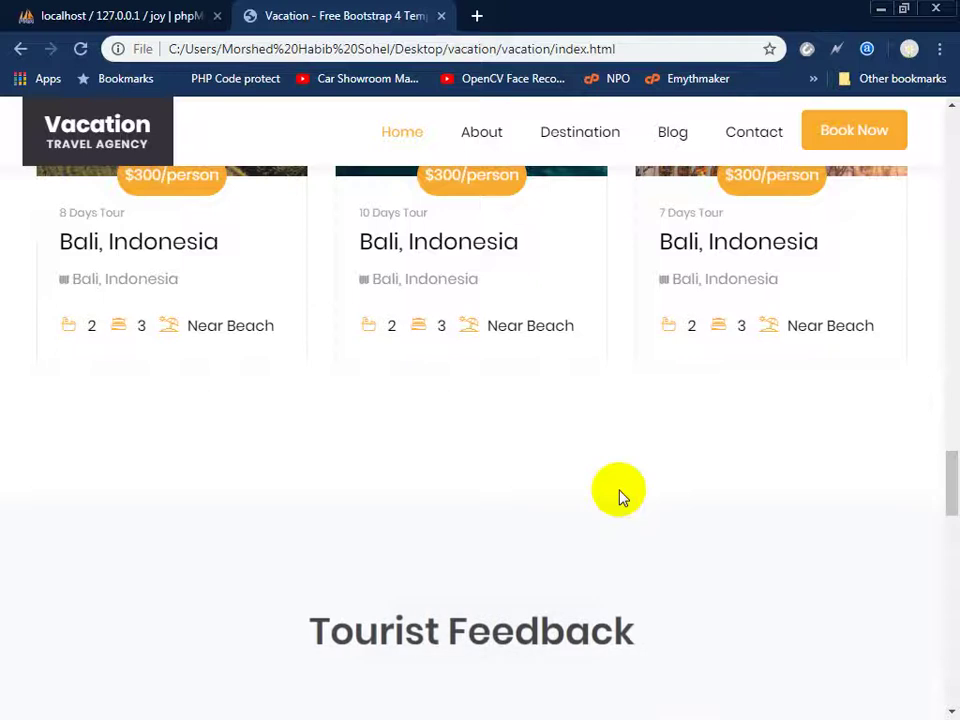
scroll(620, 494, down, 3)
scroll(456, 530, down, 5)
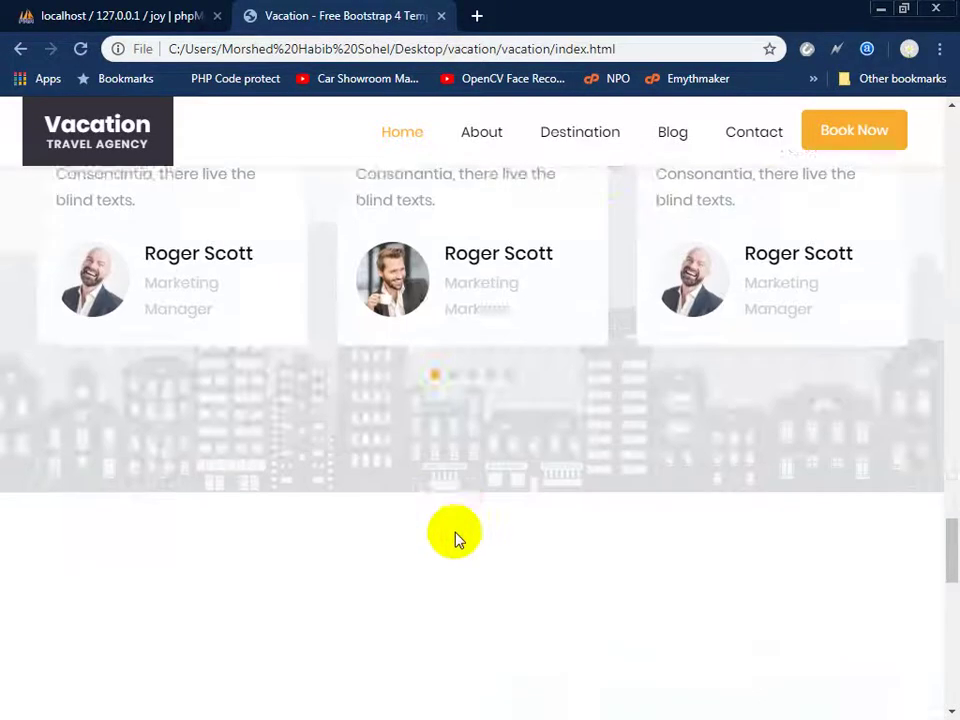
scroll(463, 519, down, 2)
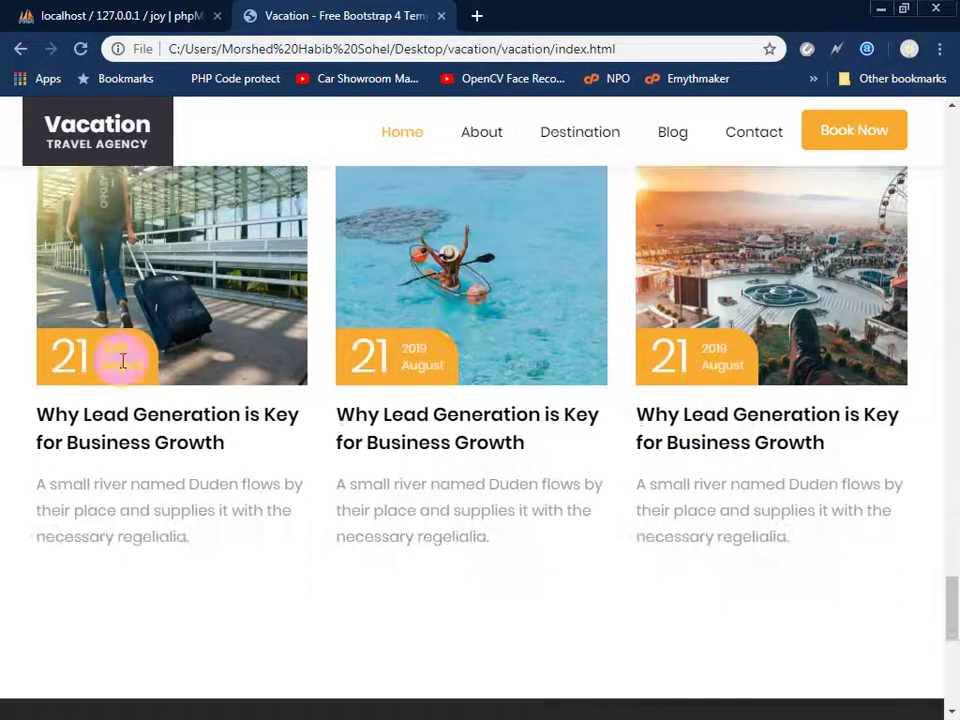
scroll(589, 450, down, 3)
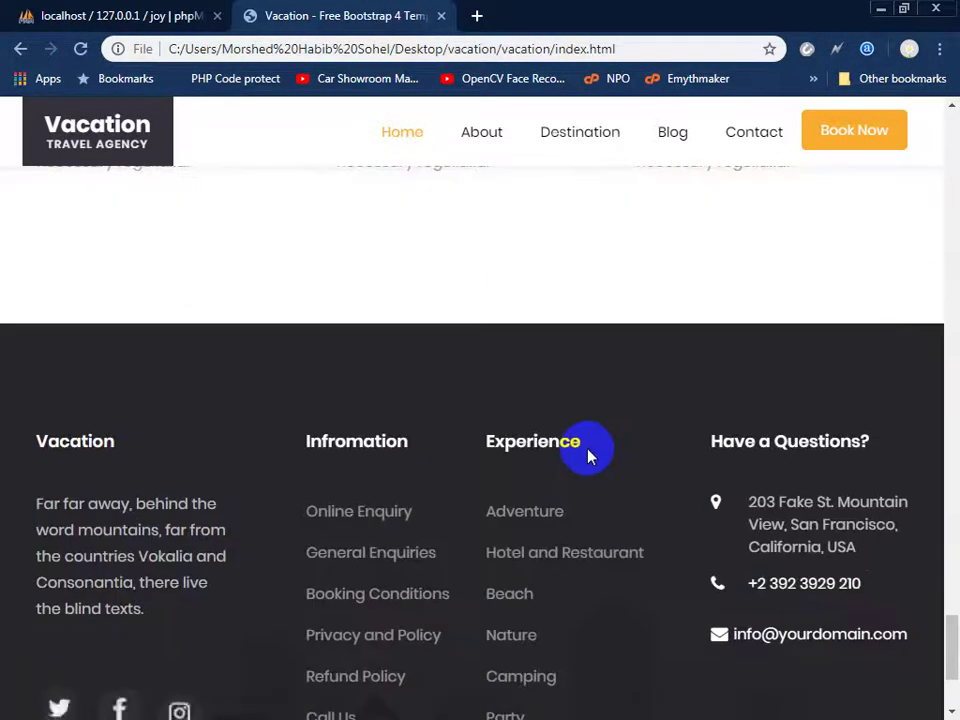
scroll(589, 454, up, 2)
click(163, 27)
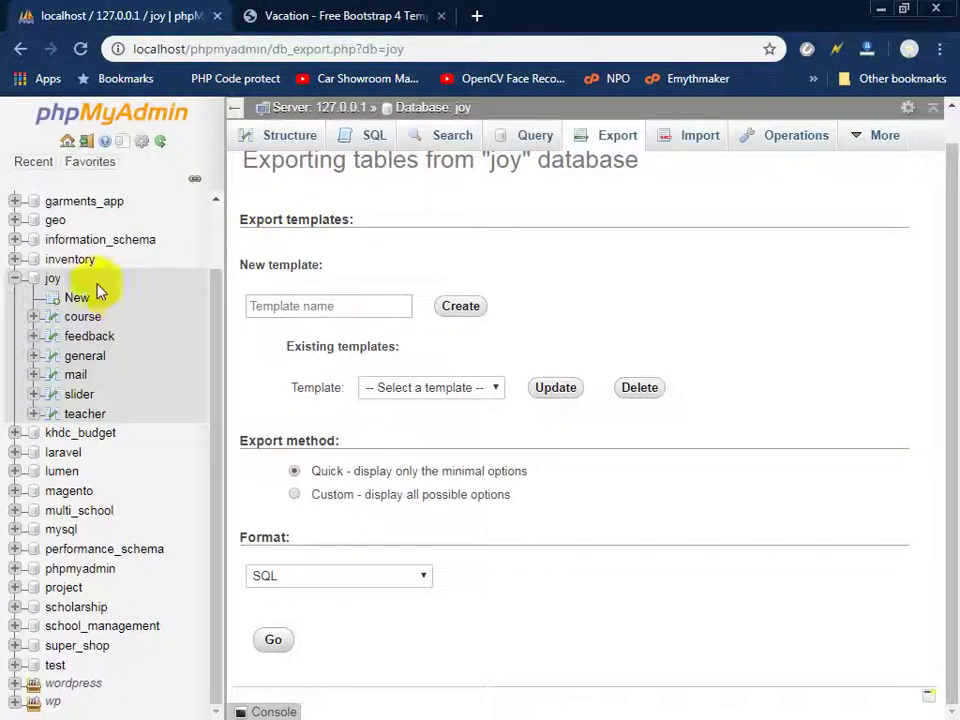
- Collapse the joy table list and enter wadud as the new database name
click(17, 287)
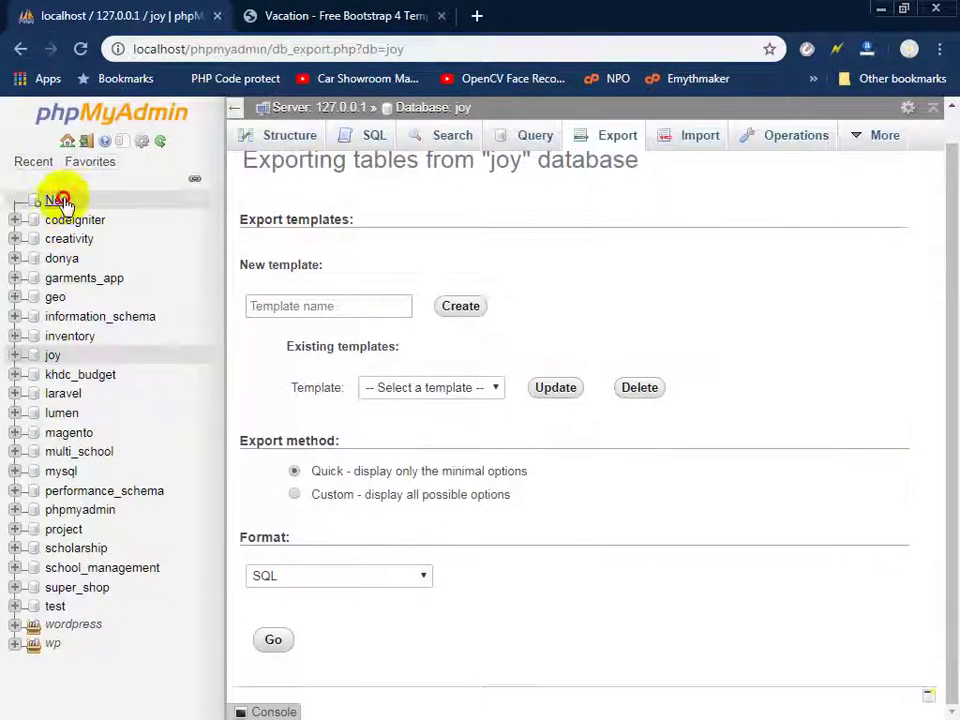
click(56, 200)
click(317, 282)
text(wadud)
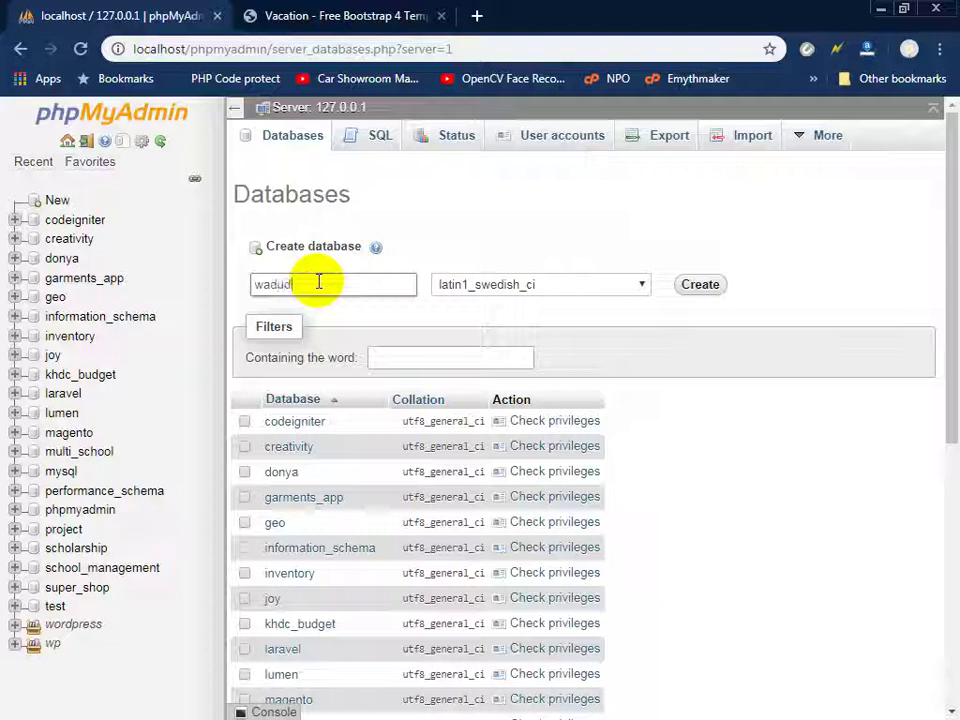
- Create the wadud database with utf8_general_ci collation
click(522, 286)
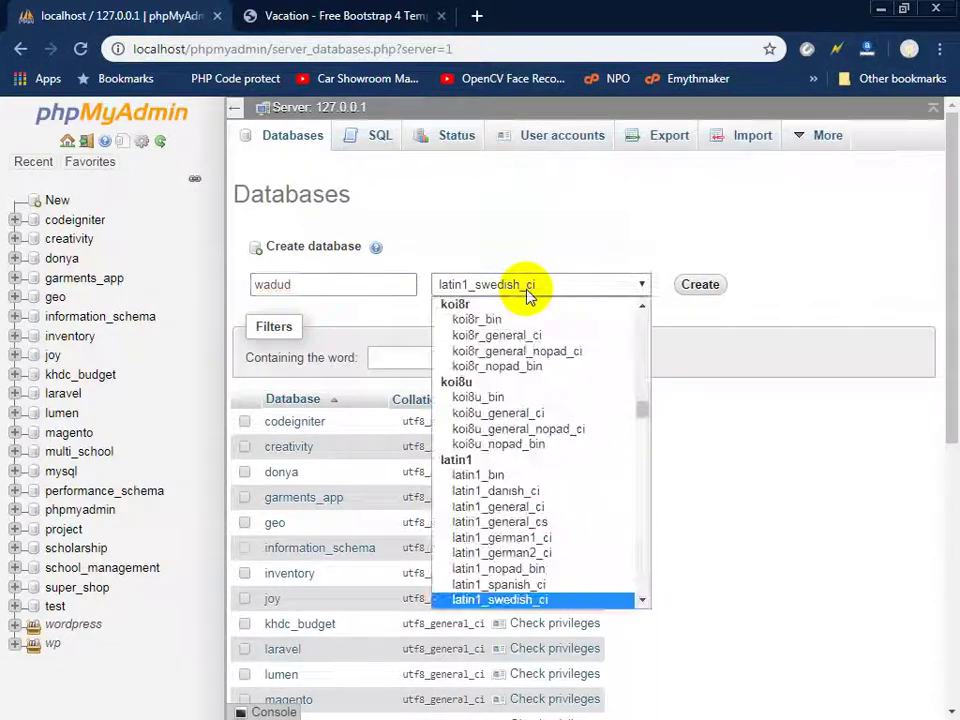
key(u)
scroll(567, 380, down, 5)
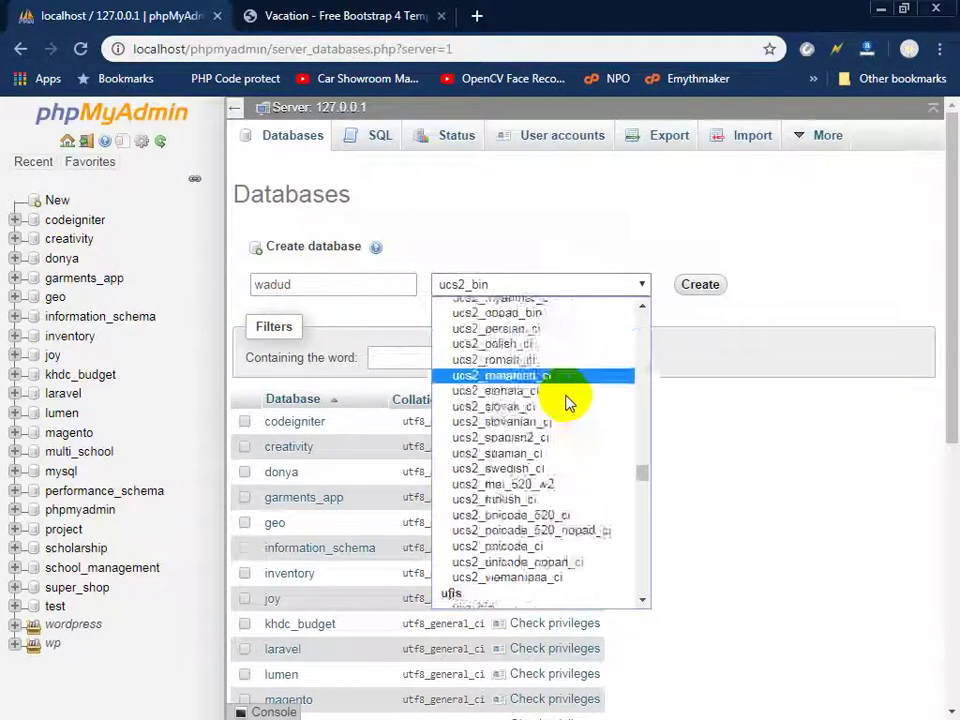
scroll(568, 405, down, 5)
scroll(567, 418, down, 5)
scroll(566, 418, down, 1)
scroll(567, 420, down, 5)
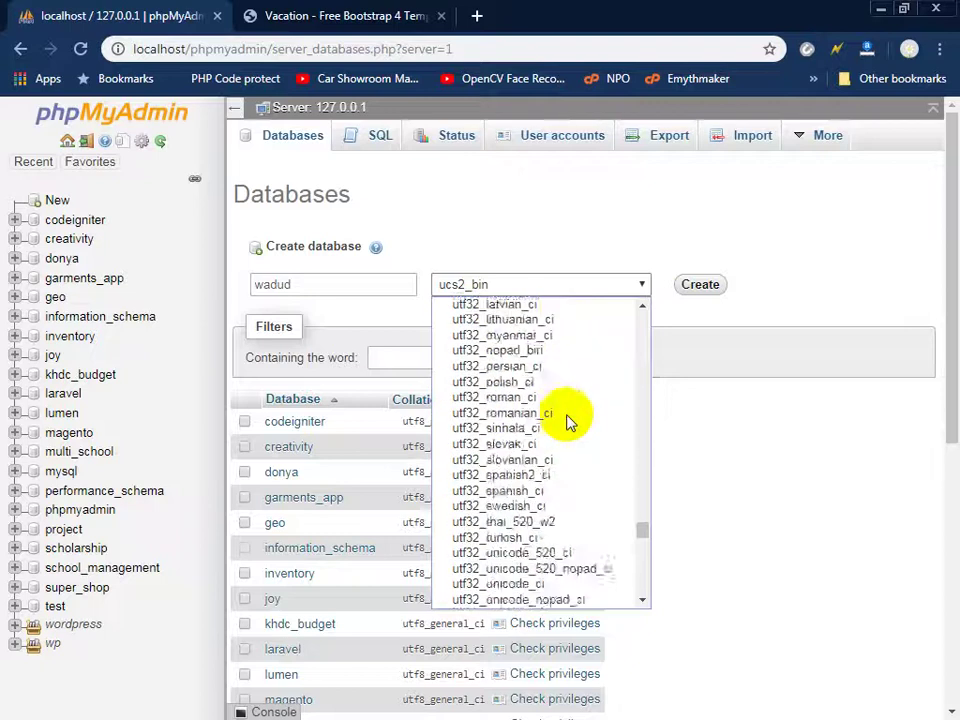
scroll(567, 425, down, 5)
click(548, 410)
click(700, 282)
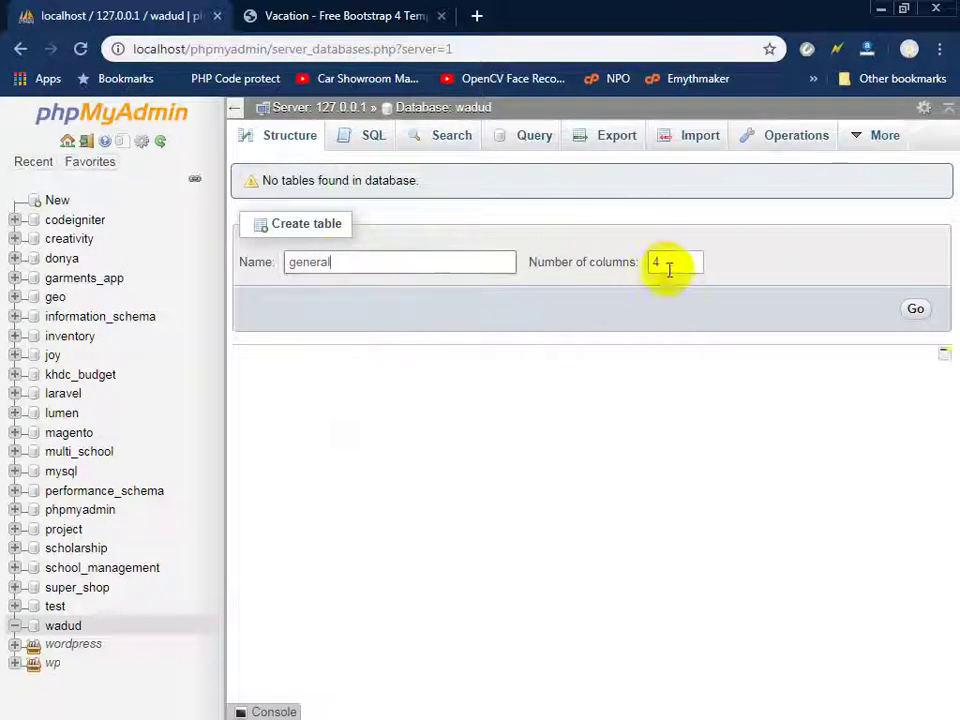
- Build the general table form with 20 columns
drag(669, 264, 635, 262)
text(20)
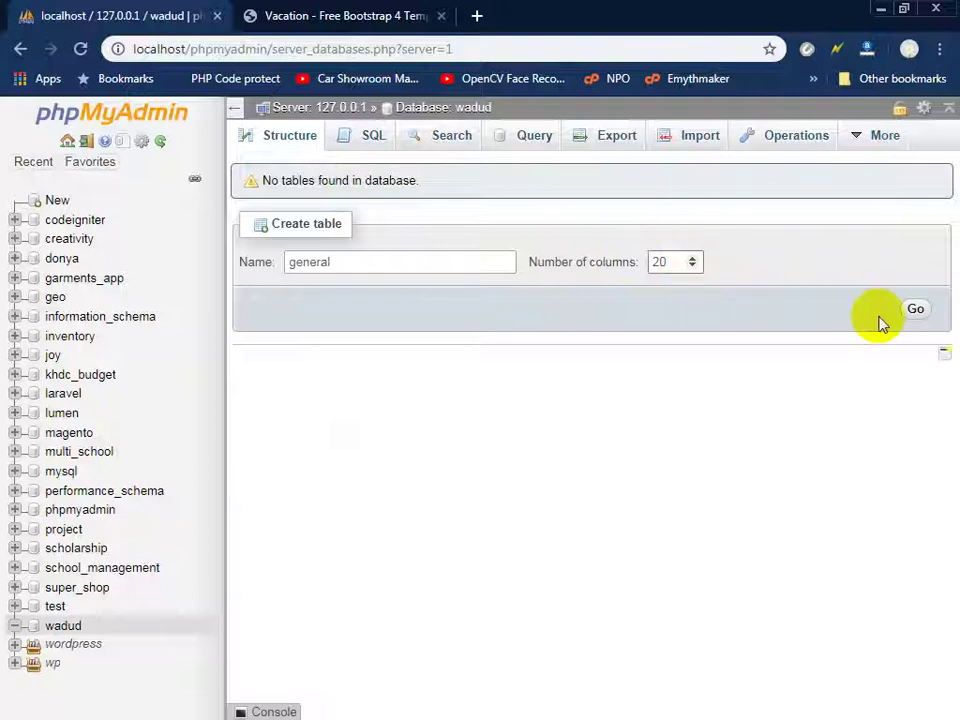
click(905, 312)
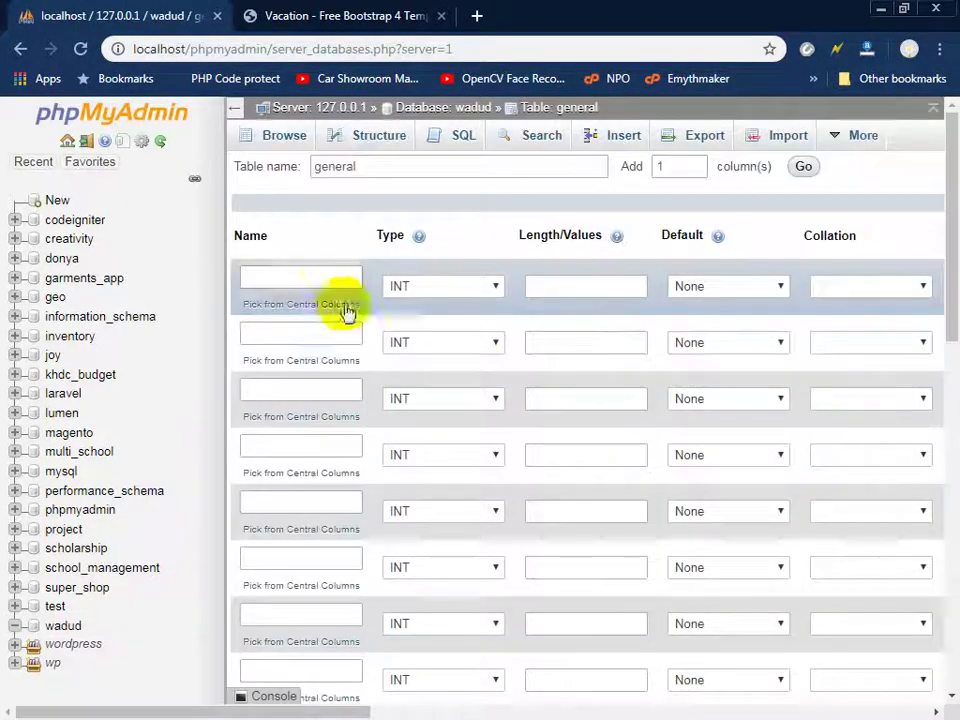
- Define the first column id as a BIGINT auto-increment PRIMARY key
click(316, 276)
text(id)
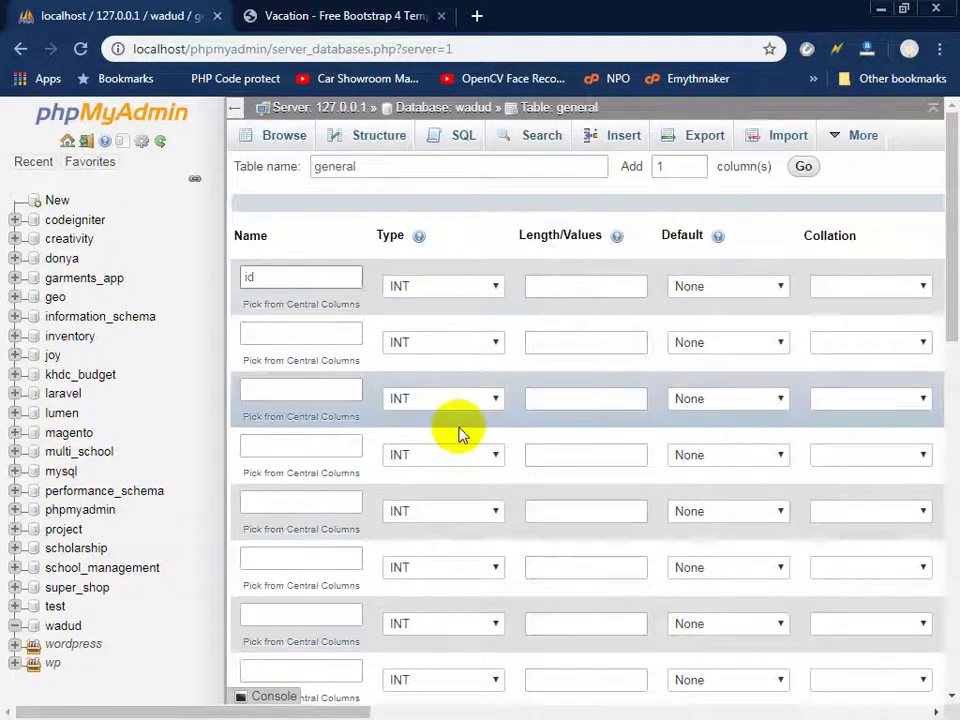
click(484, 287)
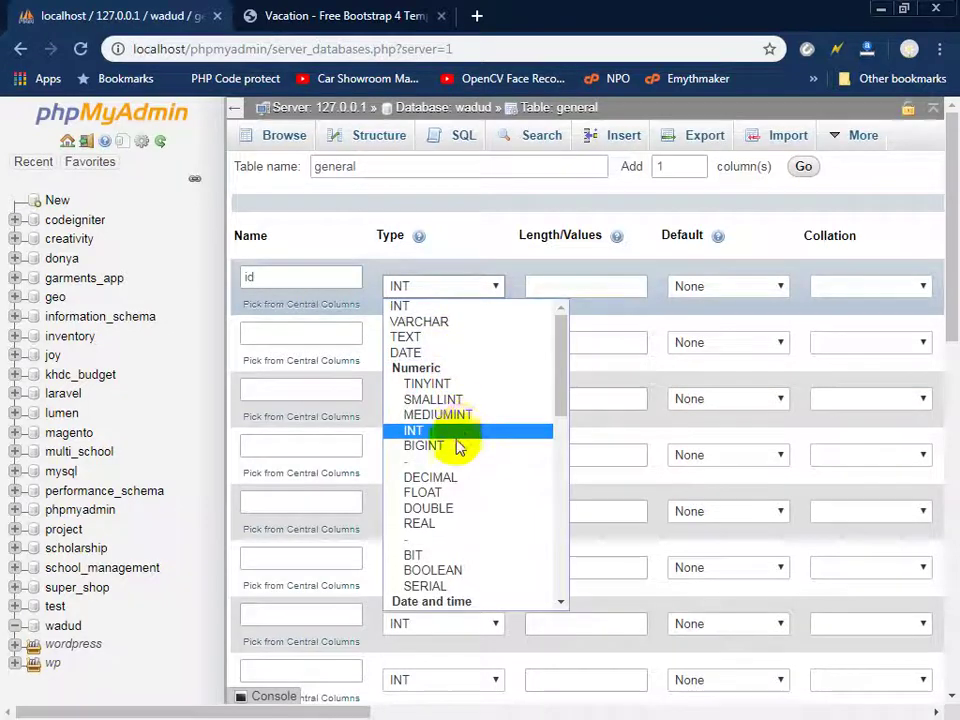
click(456, 446)
drag(360, 712, 508, 711)
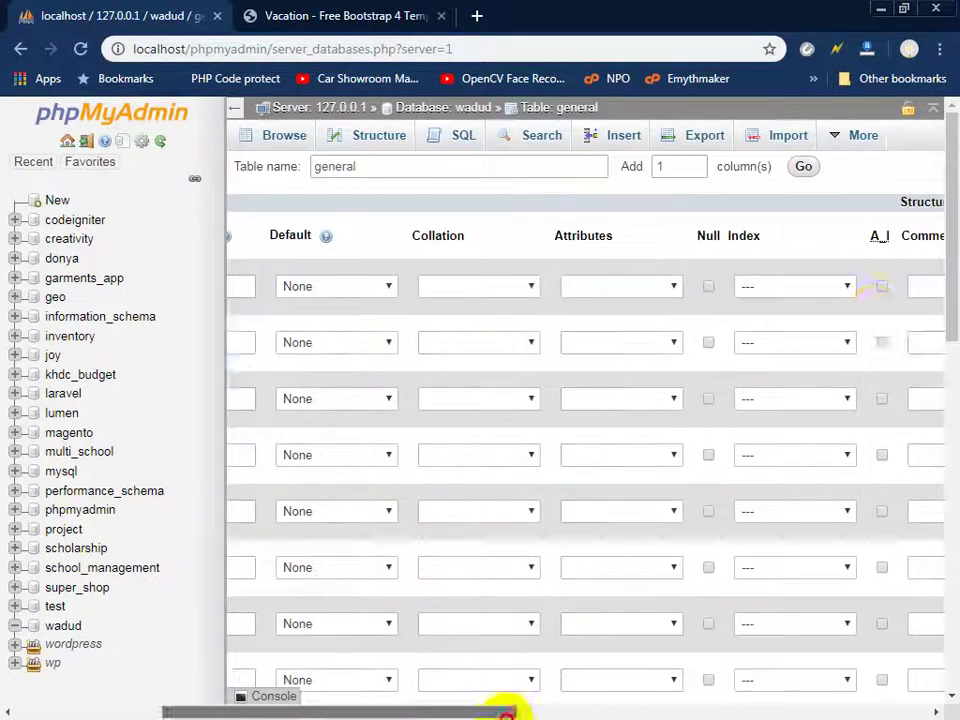
click(879, 287)
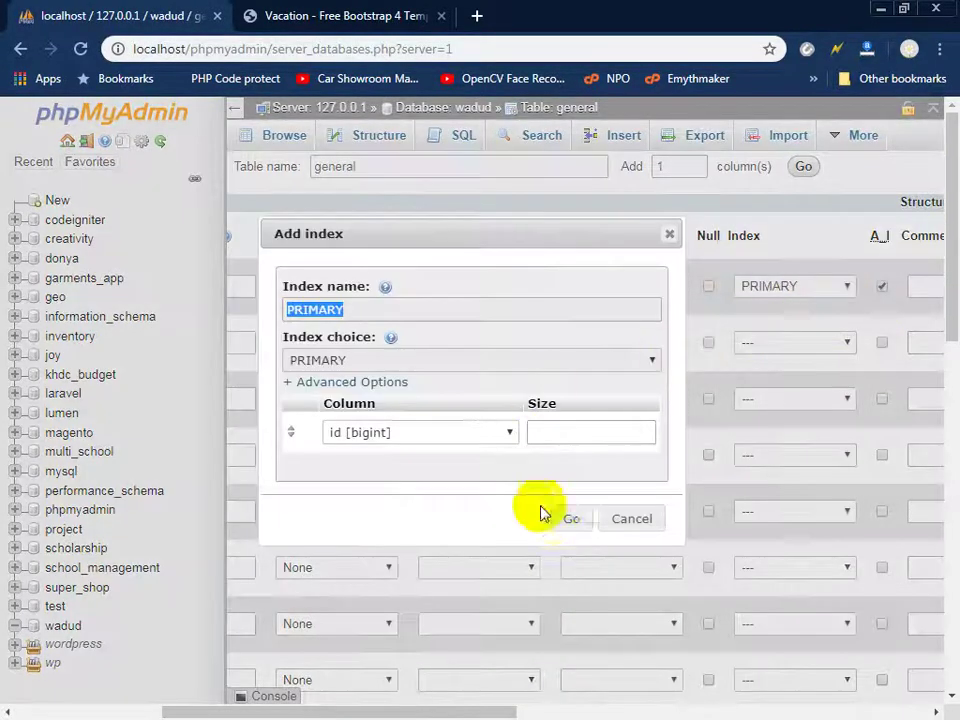
click(565, 518)
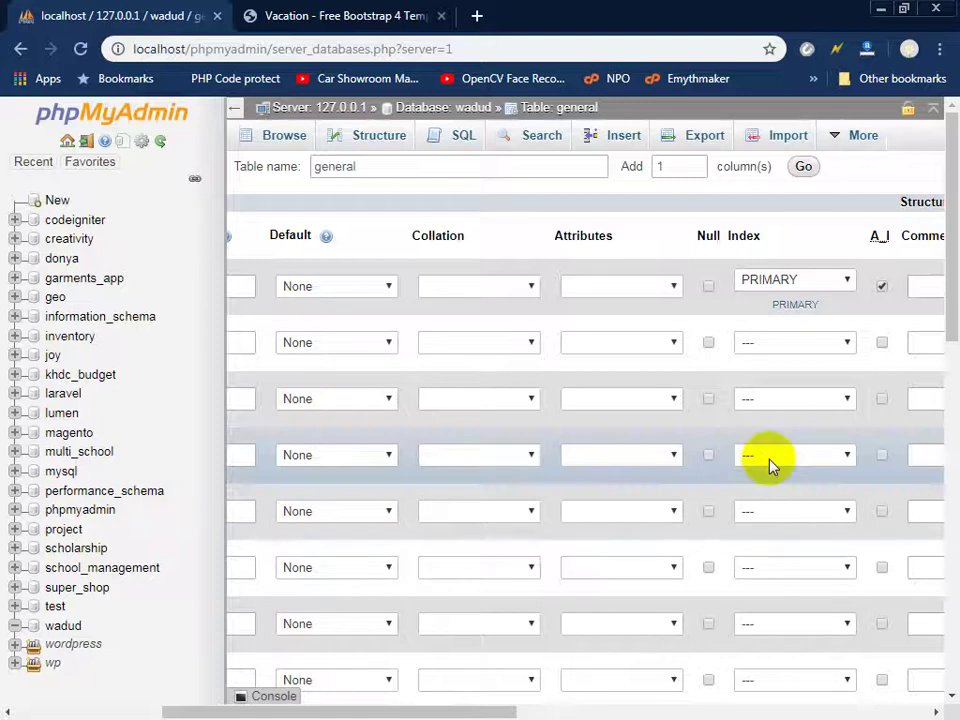
drag(443, 711, 280, 711)
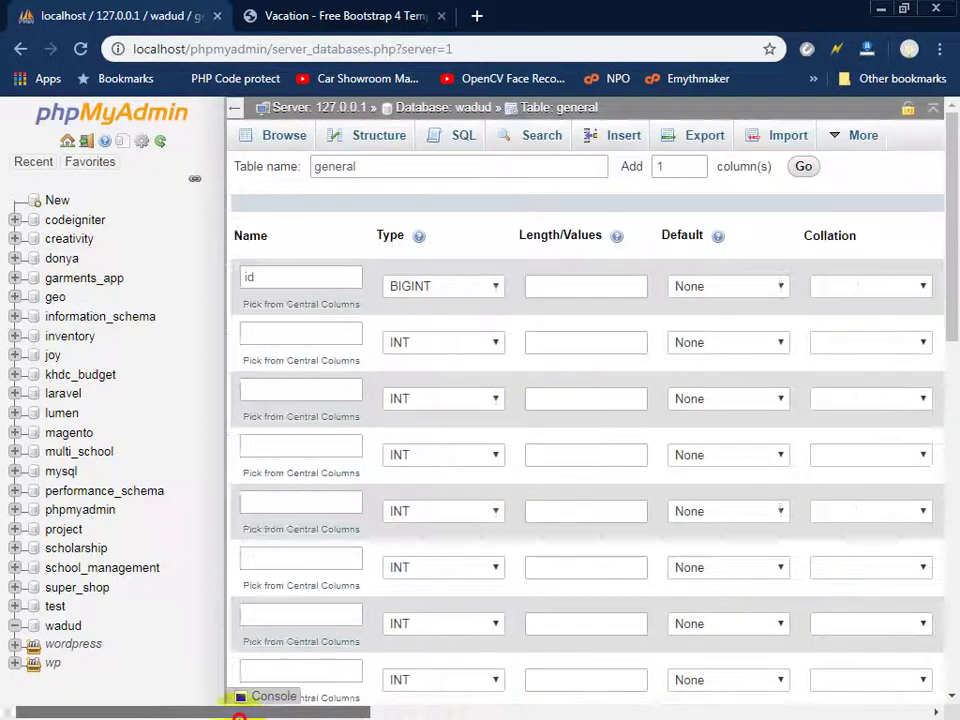
- Add a name column of type VARCHAR with length 255
click(268, 336)
text(name)
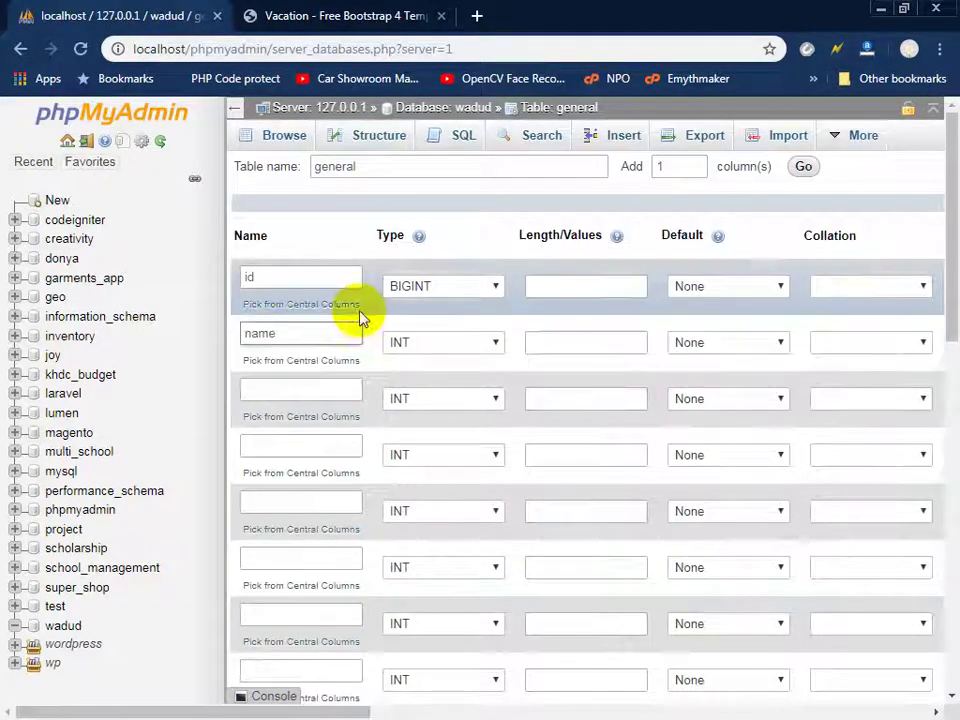
click(401, 343)
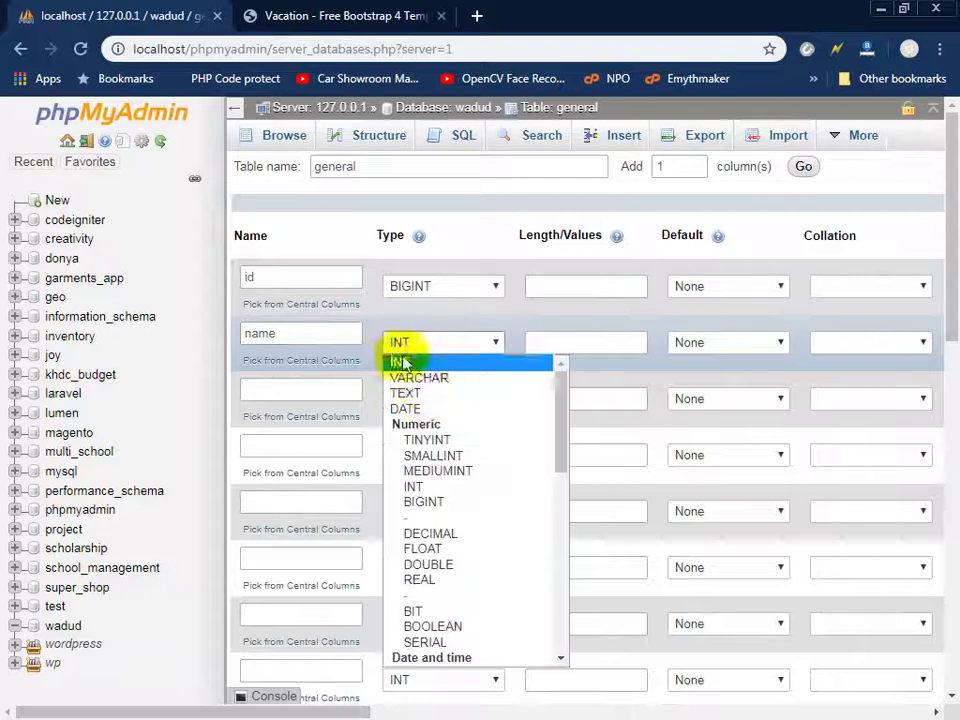
click(428, 394)
click(450, 350)
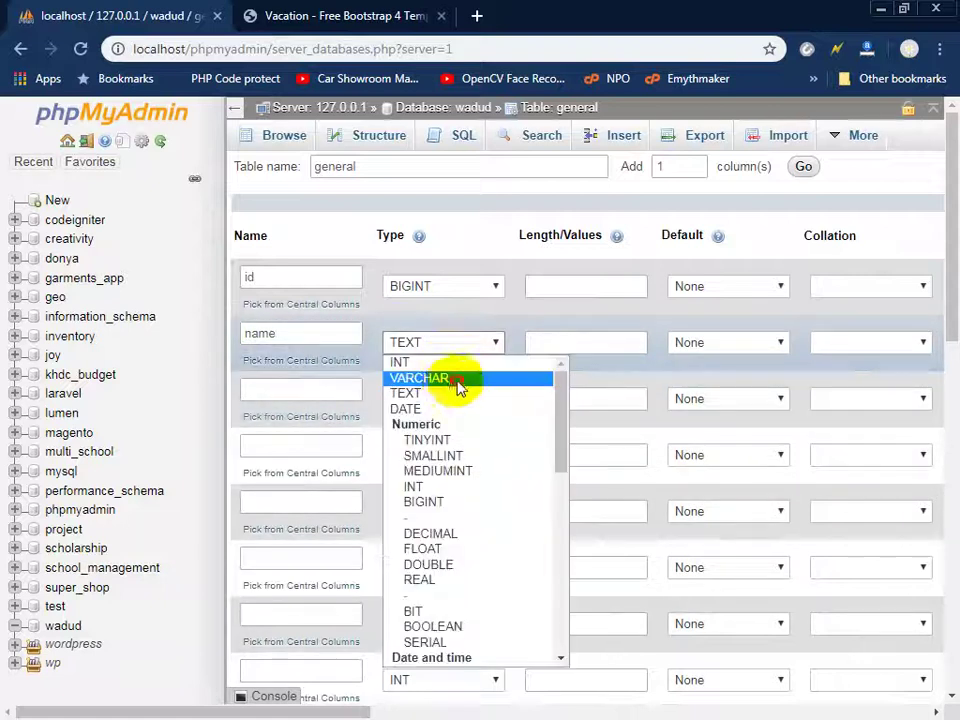
click(457, 379)
click(588, 345)
text(55)
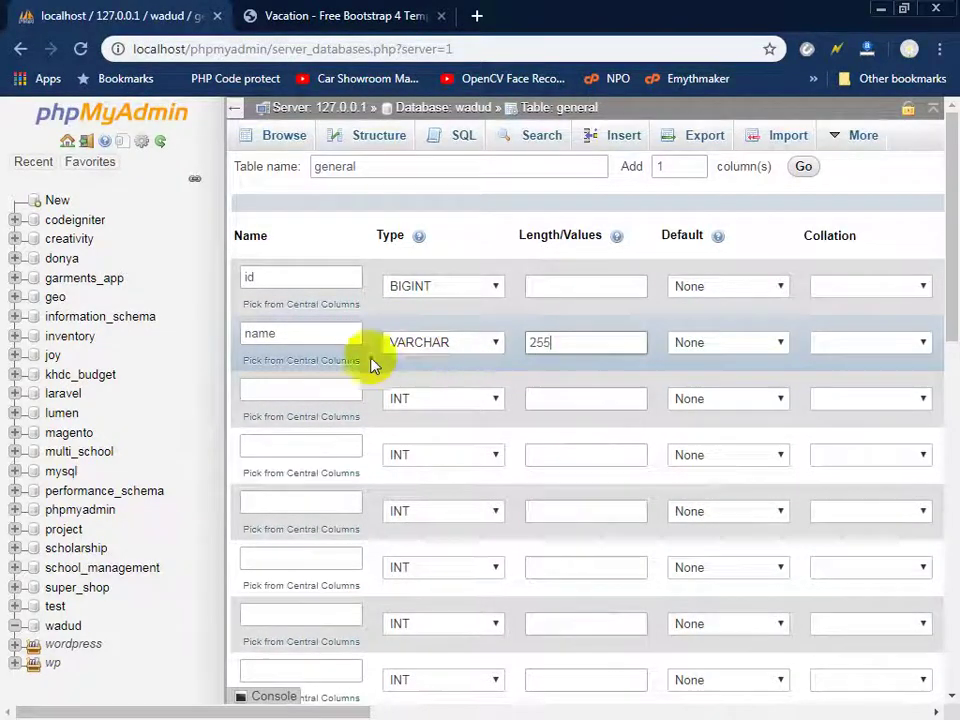
- Add a logo column of type TEXT
click(329, 398)
text(logo)
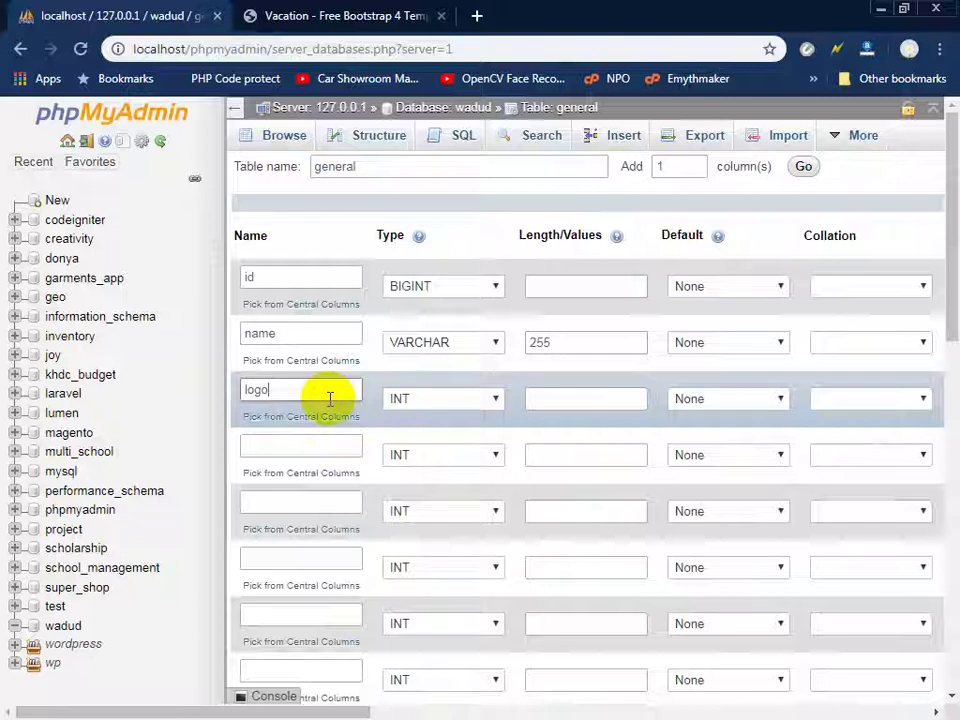
click(418, 400)
scroll(437, 214, down, 1)
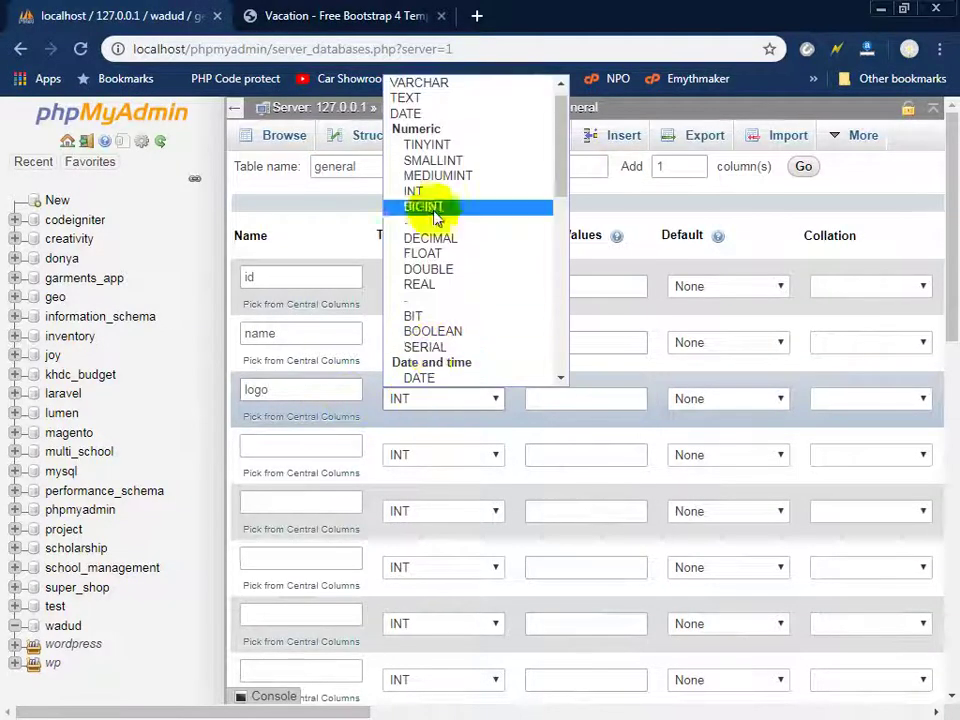
click(463, 98)
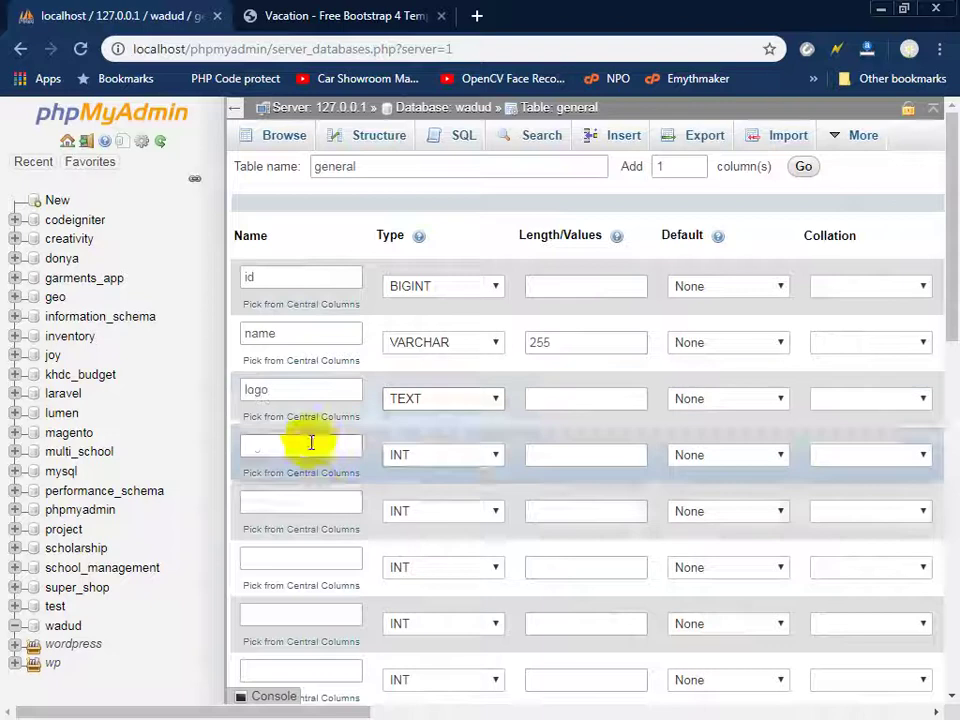
click(313, 443)
- Switch to the Vacation tab, scroll to the hero banner and clear the tagline selection
click(317, 20)
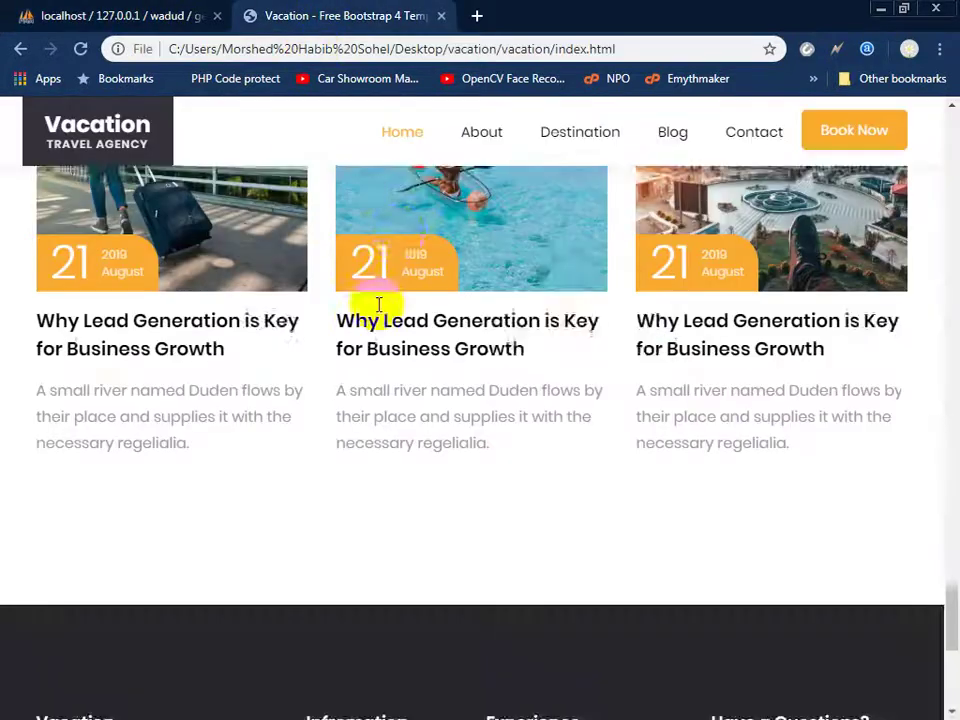
scroll(398, 435, up, 5)
scroll(396, 443, up, 5)
scroll(386, 407, up, 5)
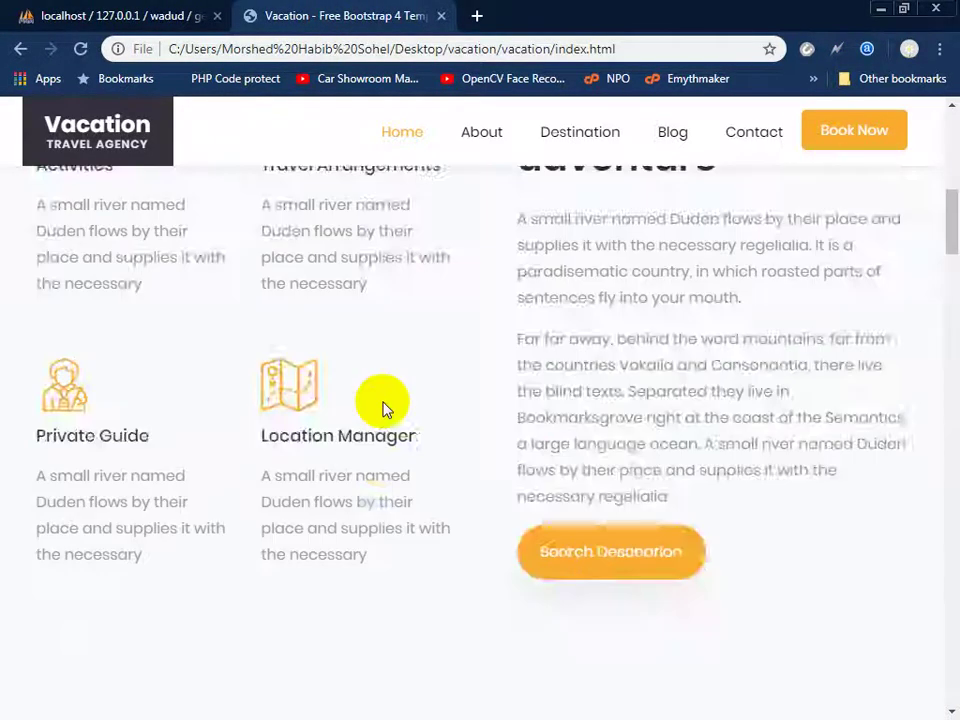
scroll(386, 407, up, 5)
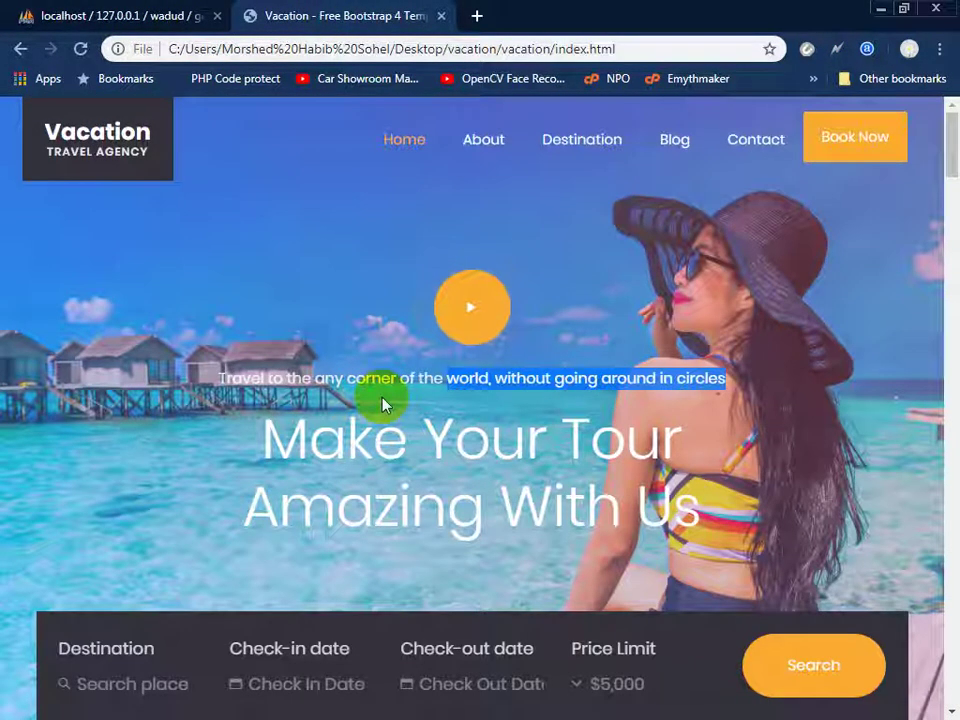
click(298, 378)
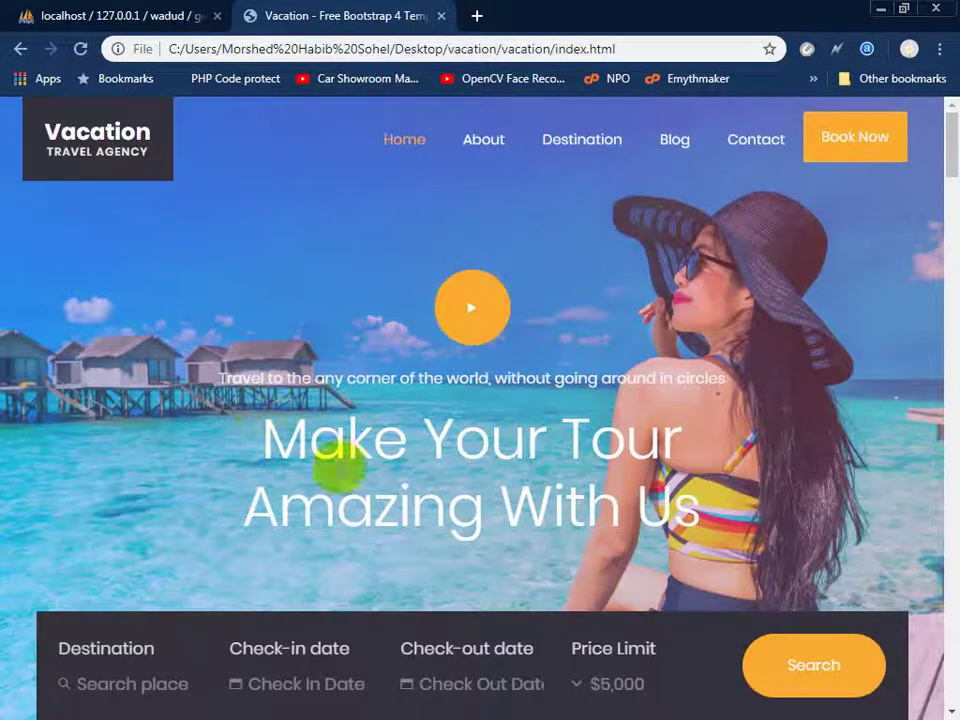
- Add a slider_video column of type TEXT
click(189, 24)
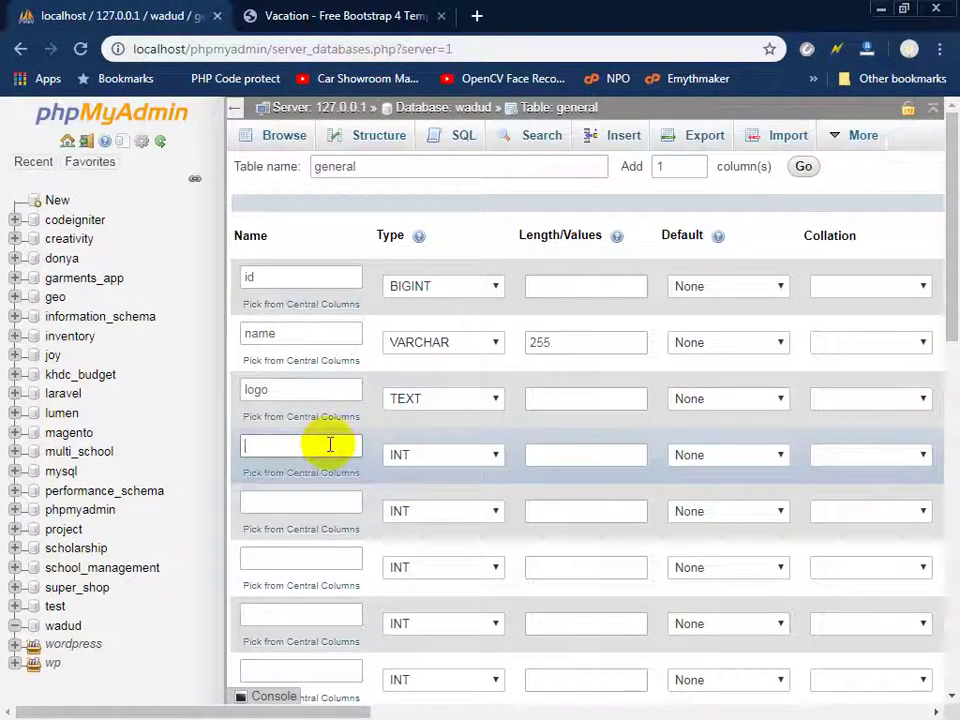
text(slider_vide)
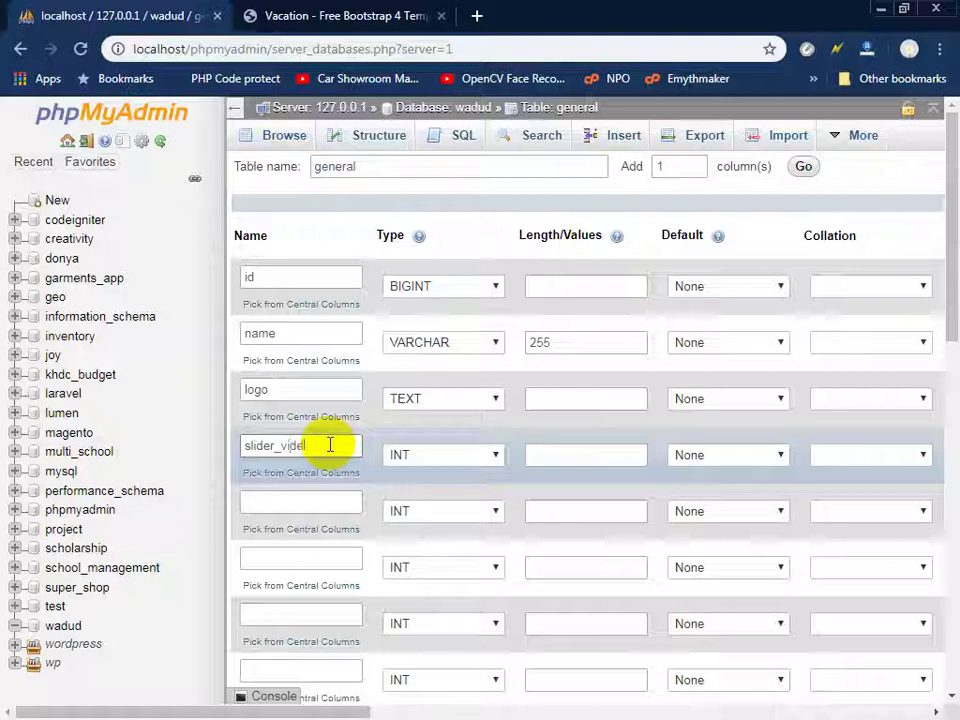
text(o)
click(487, 454)
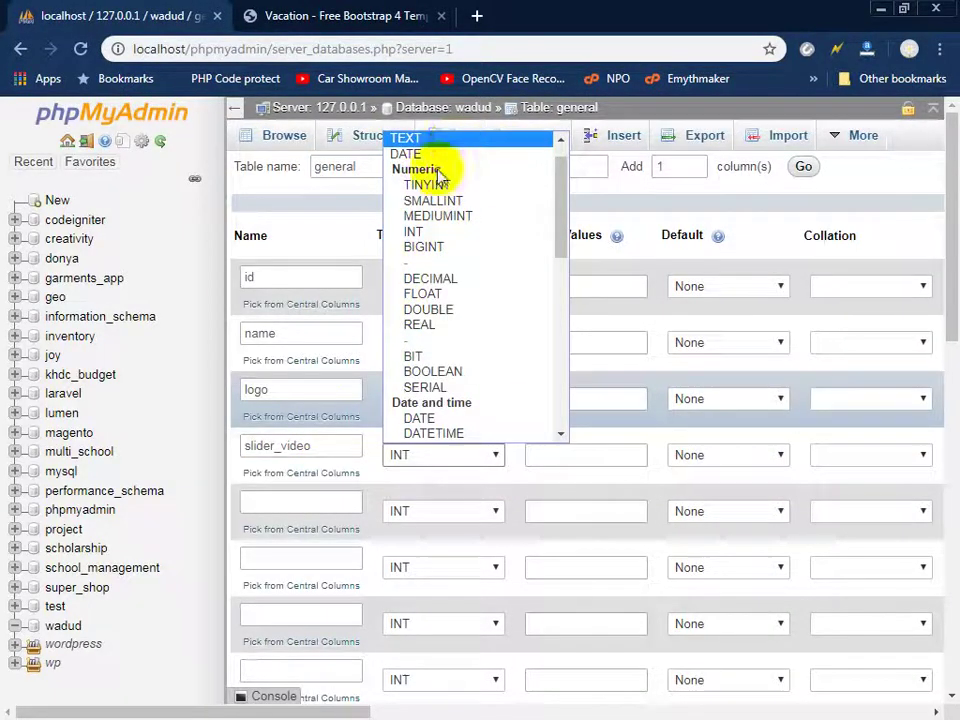
click(450, 140)
- Add a slider_photo column of type TEXT
click(305, 17)
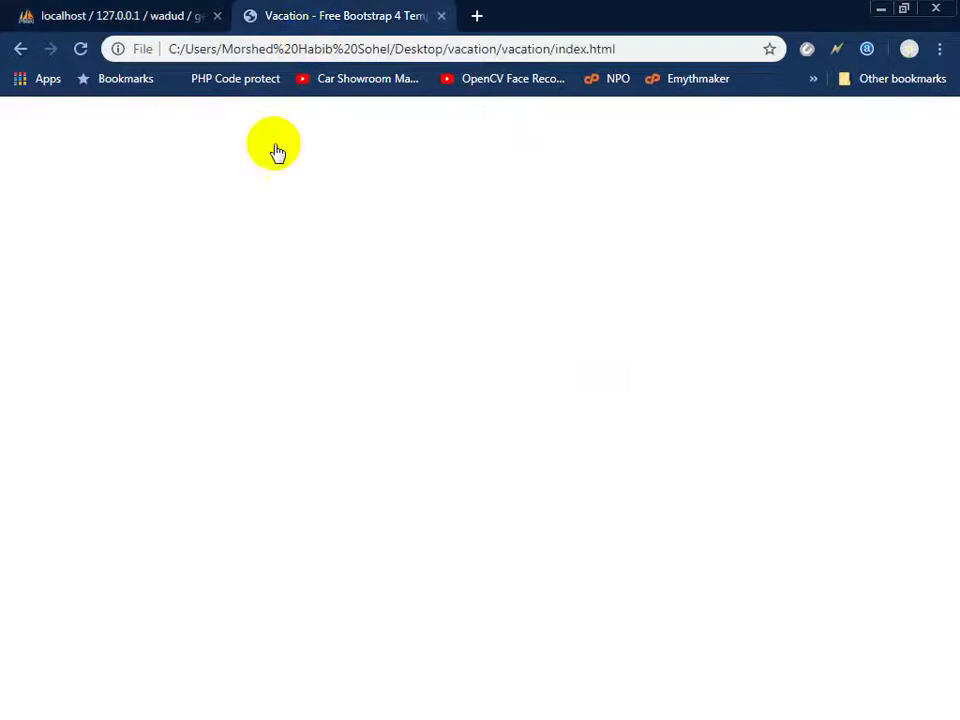
click(199, 18)
click(290, 503)
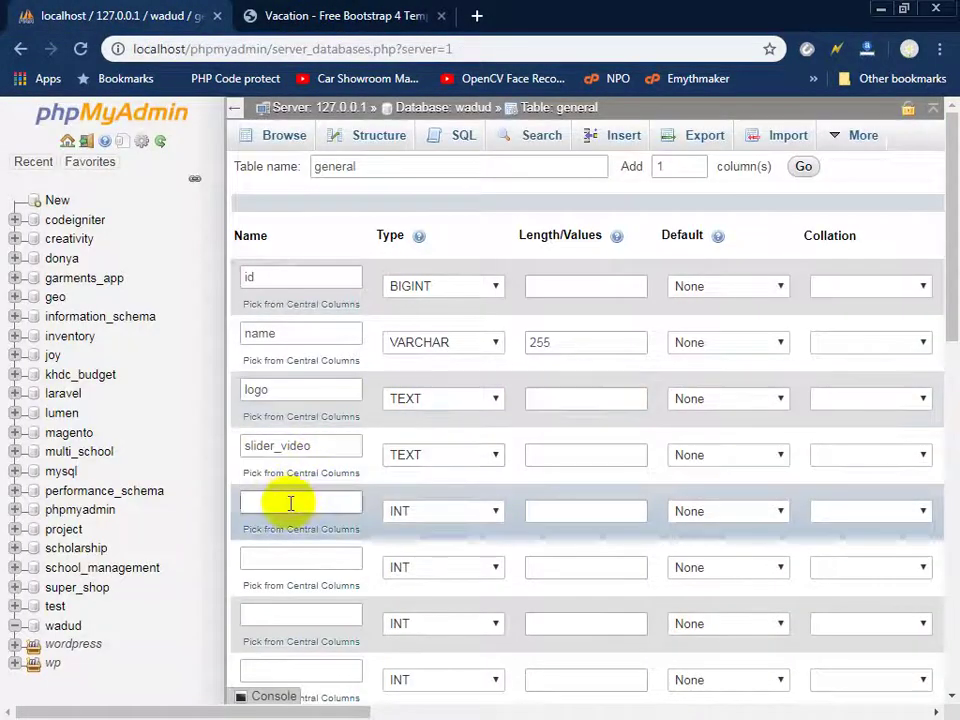
text(sl)
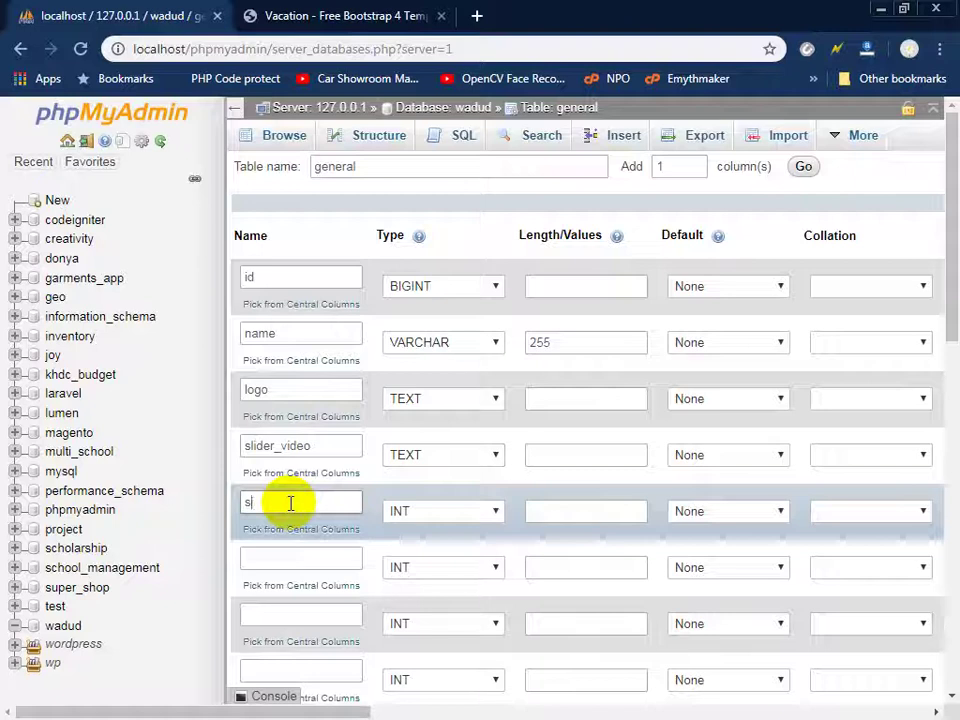
text(ider_photo)
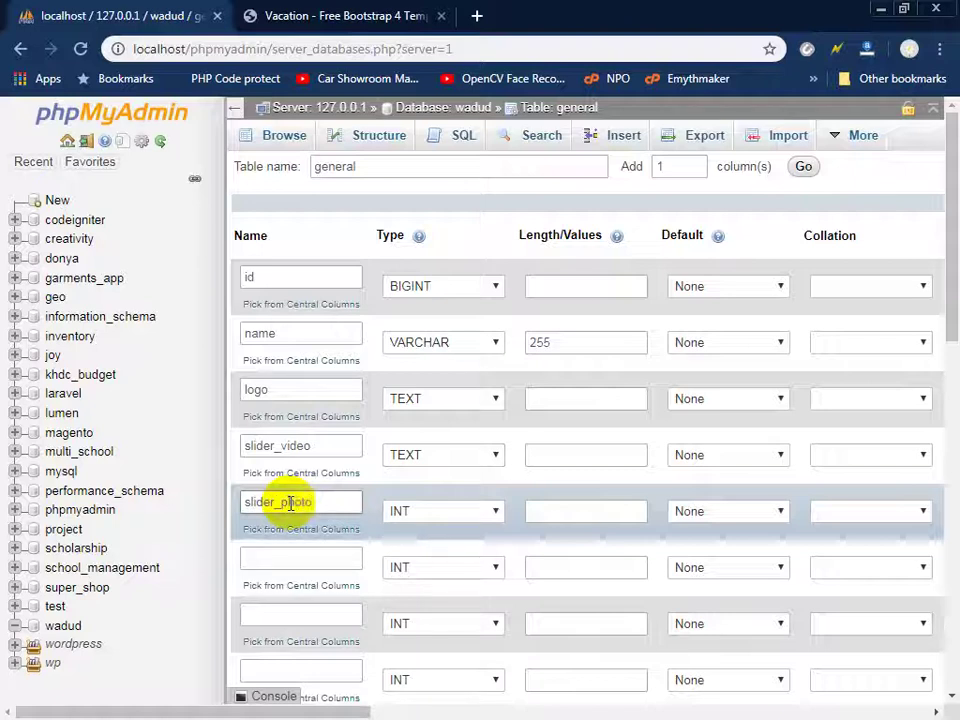
click(424, 512)
click(440, 210)
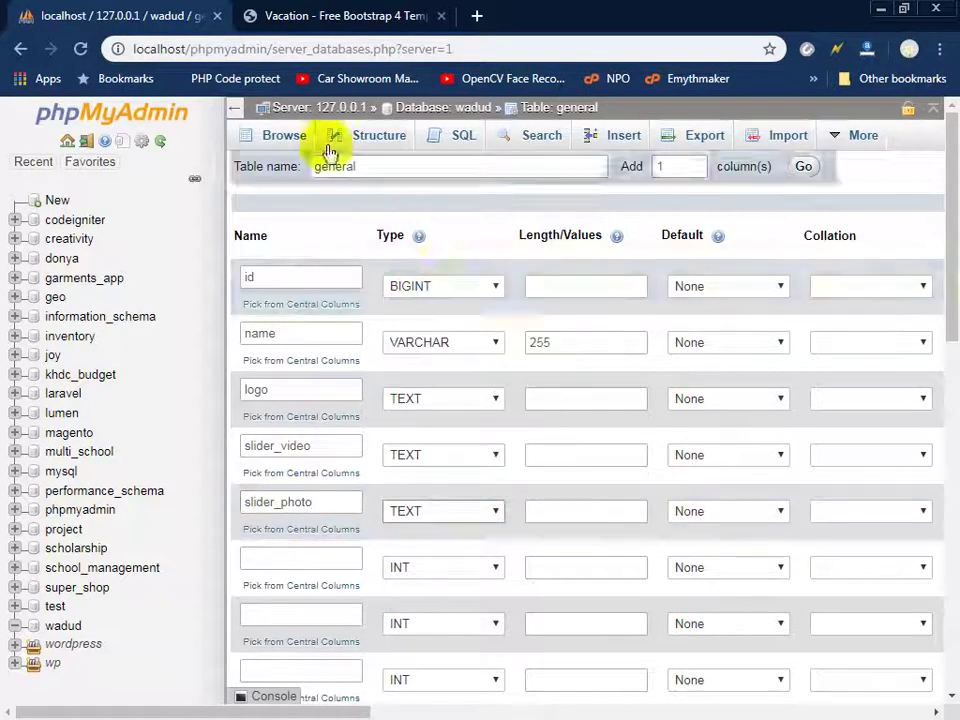
- On the Vacation tab, select the hero subtitle and 'Make Your Tour Amazing With Us' heading
click(315, 16)
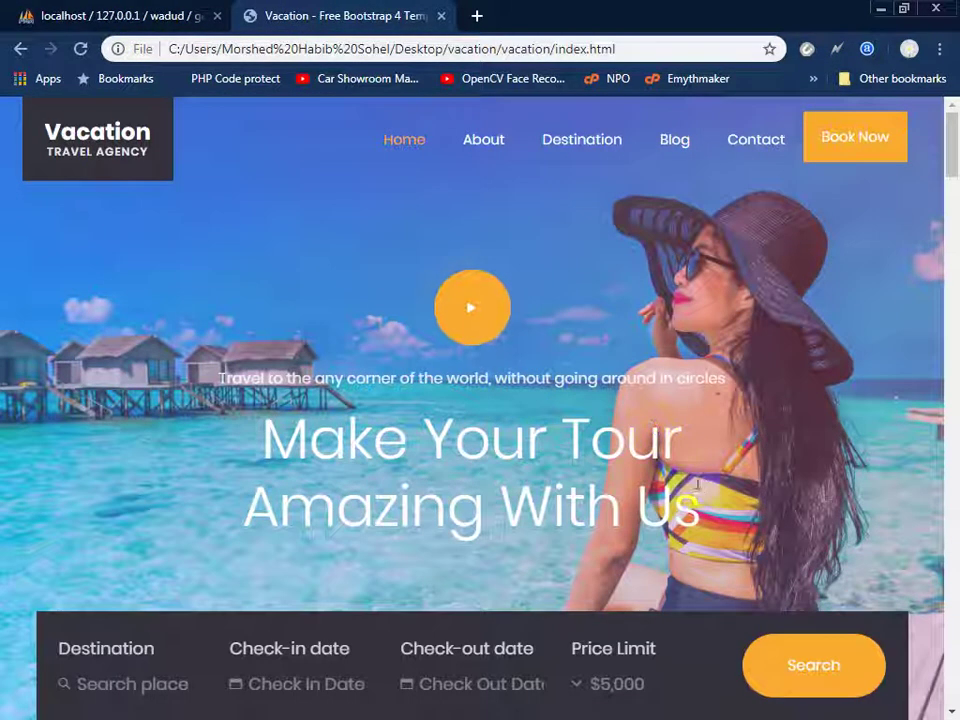
drag(731, 378, 265, 378)
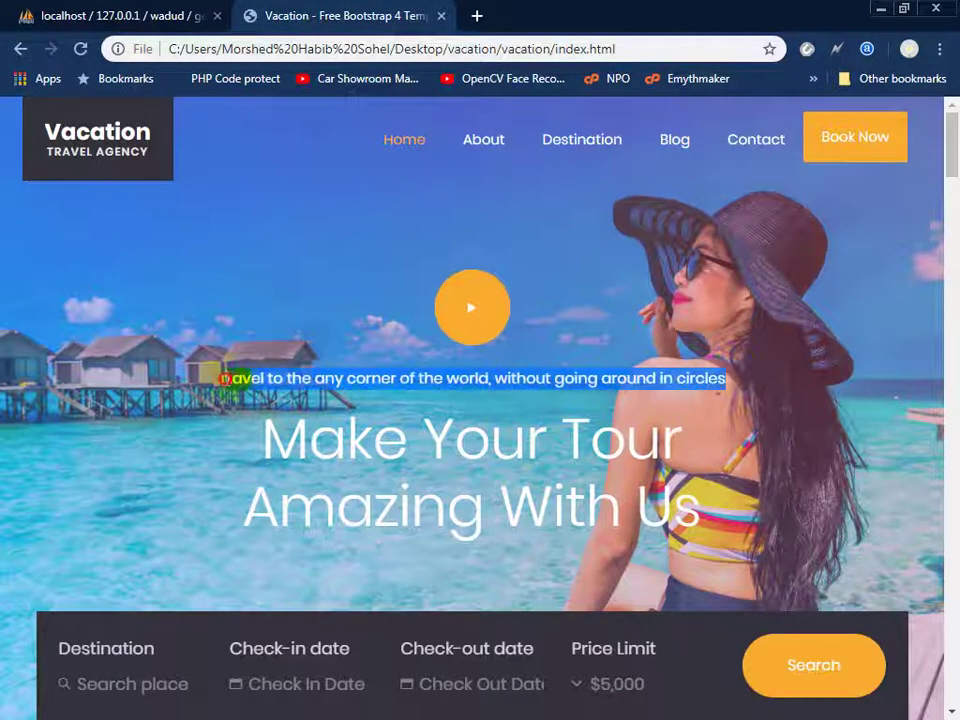
drag(698, 515, 290, 428)
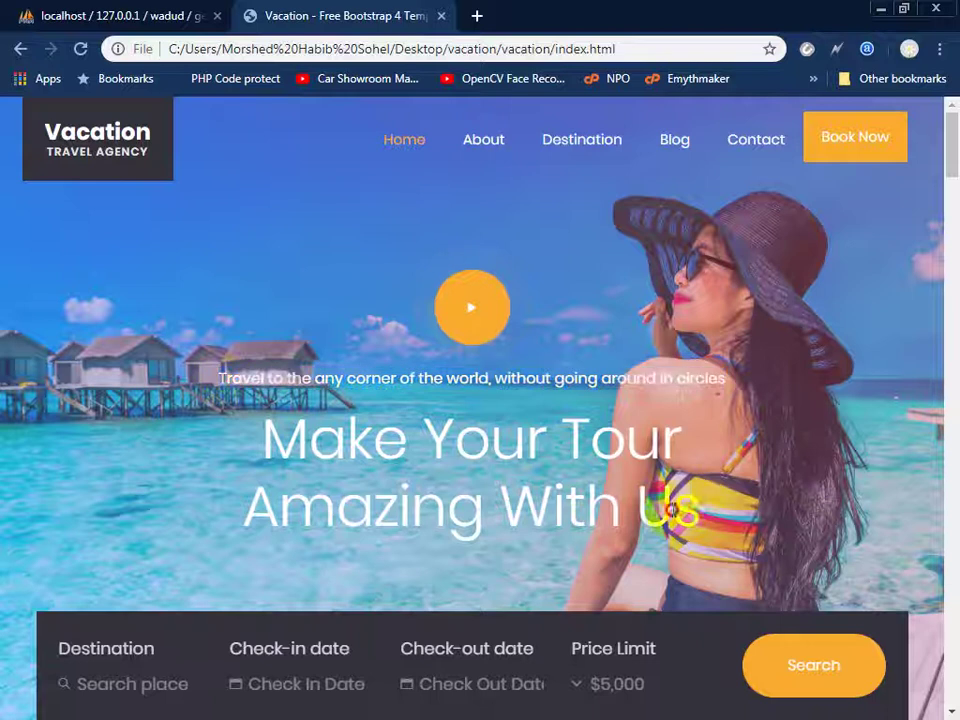
- Add a main_heading column of type VARCHAR with length 255
click(150, 15)
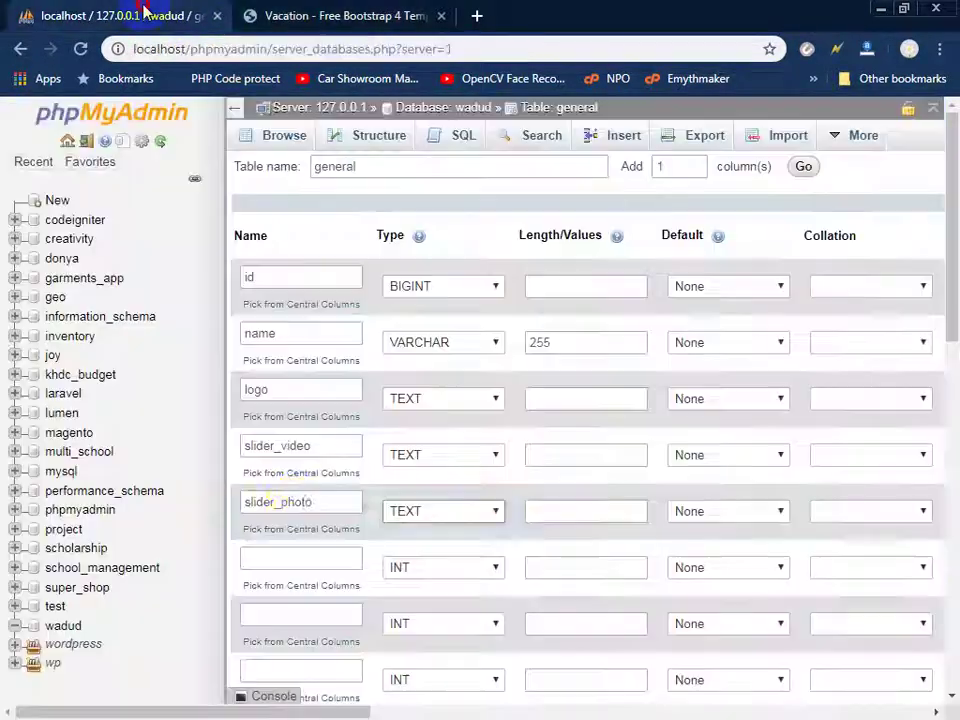
click(289, 561)
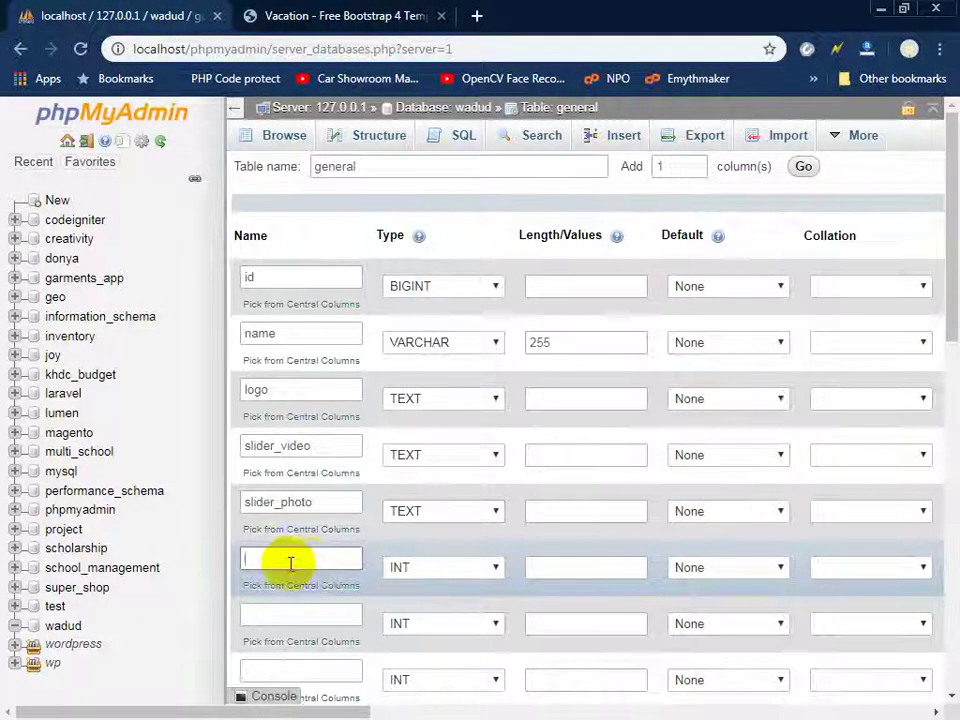
scroll(313, 548, down, 1)
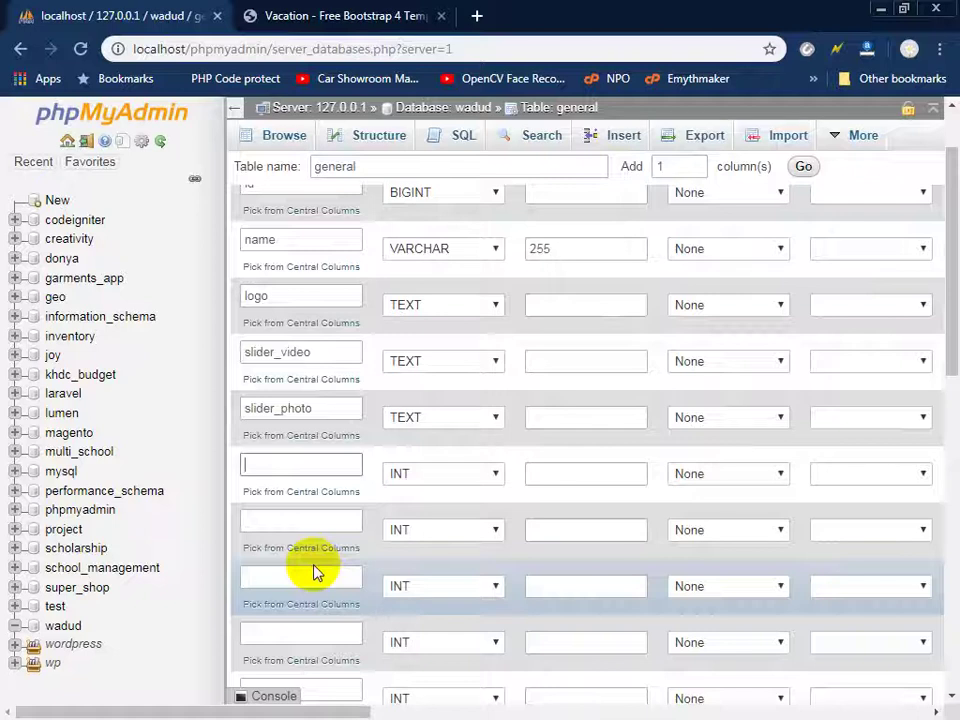
text(main_)
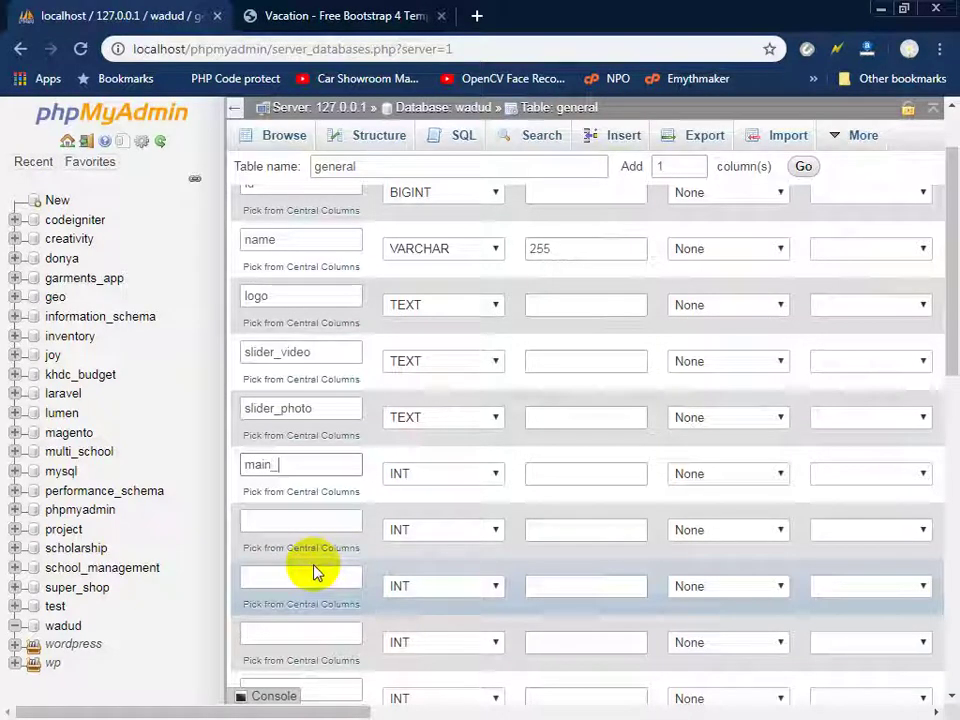
text(heading)
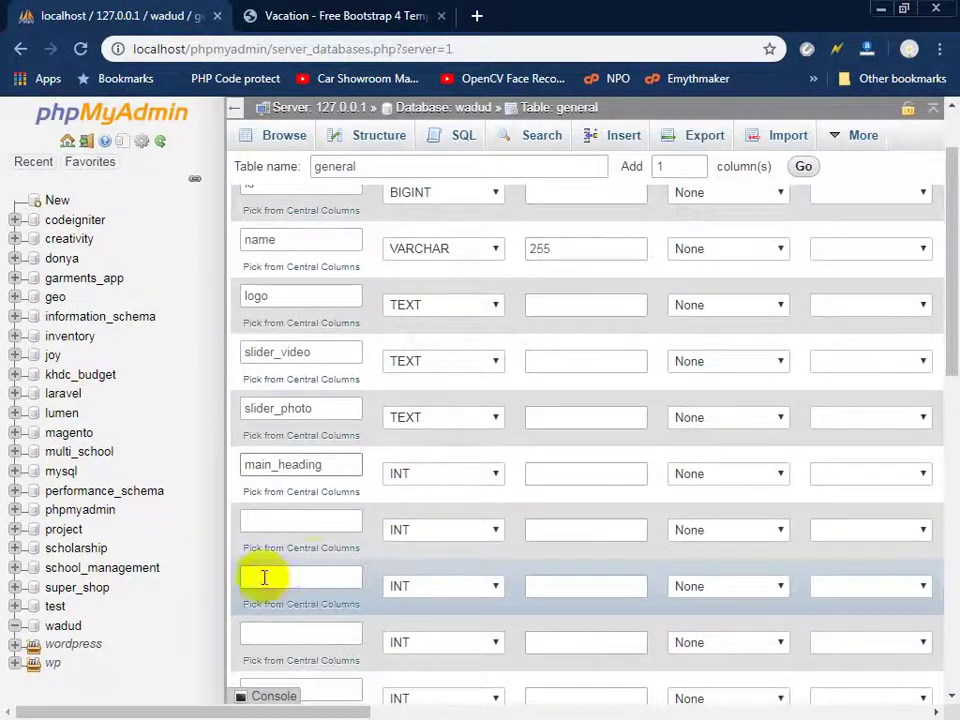
click(407, 480)
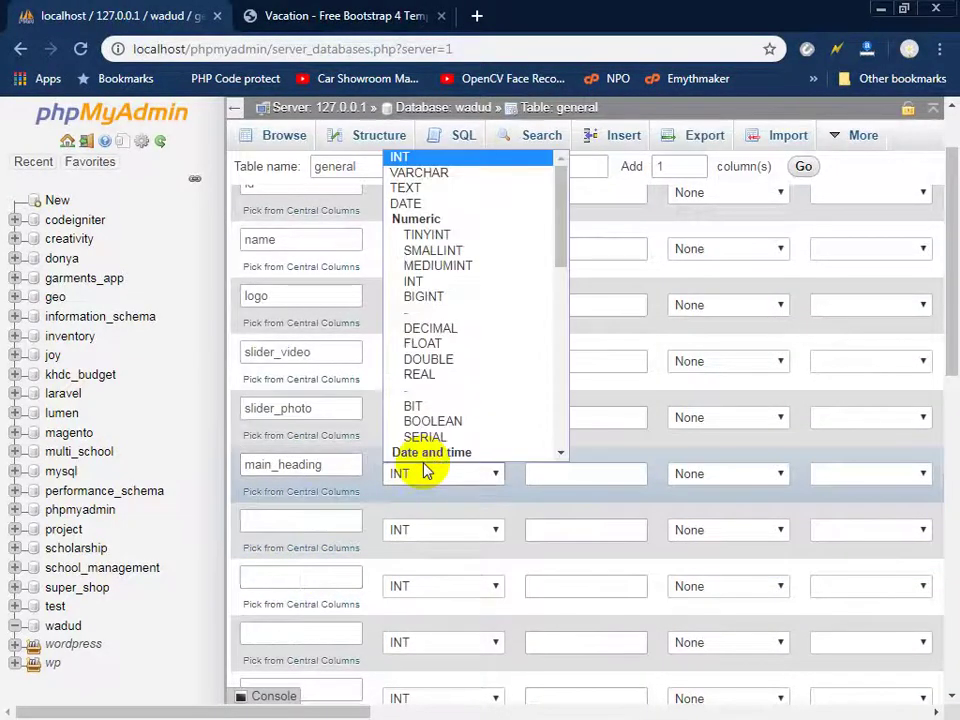
click(444, 174)
click(571, 482)
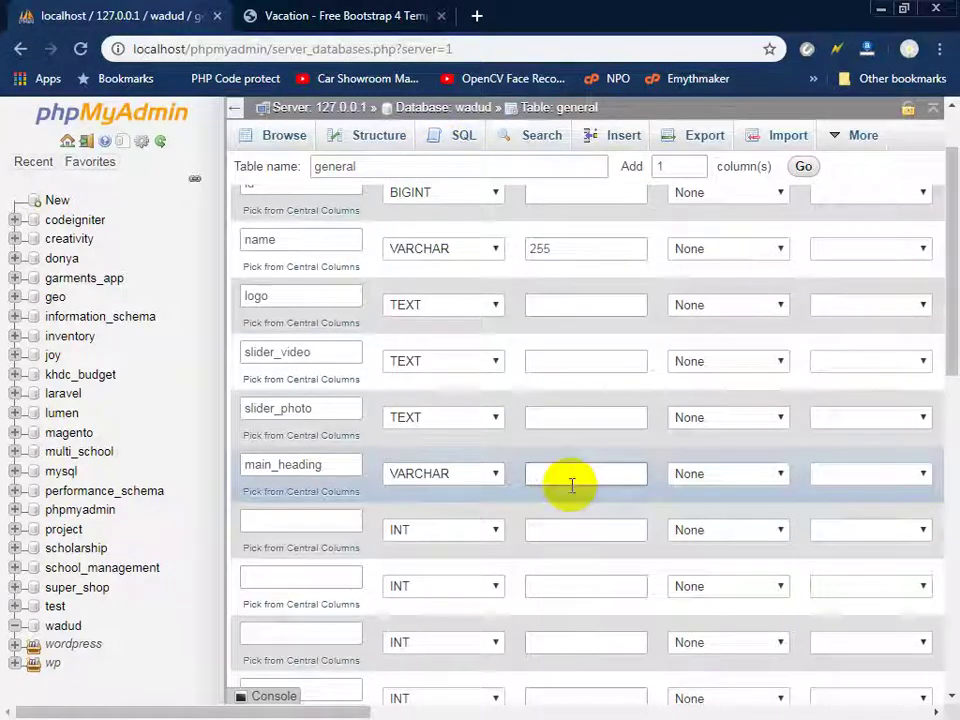
text(255)
- Add a sub_heading column of type VARCHAR with length 255
click(326, 524)
text(sub_headi)
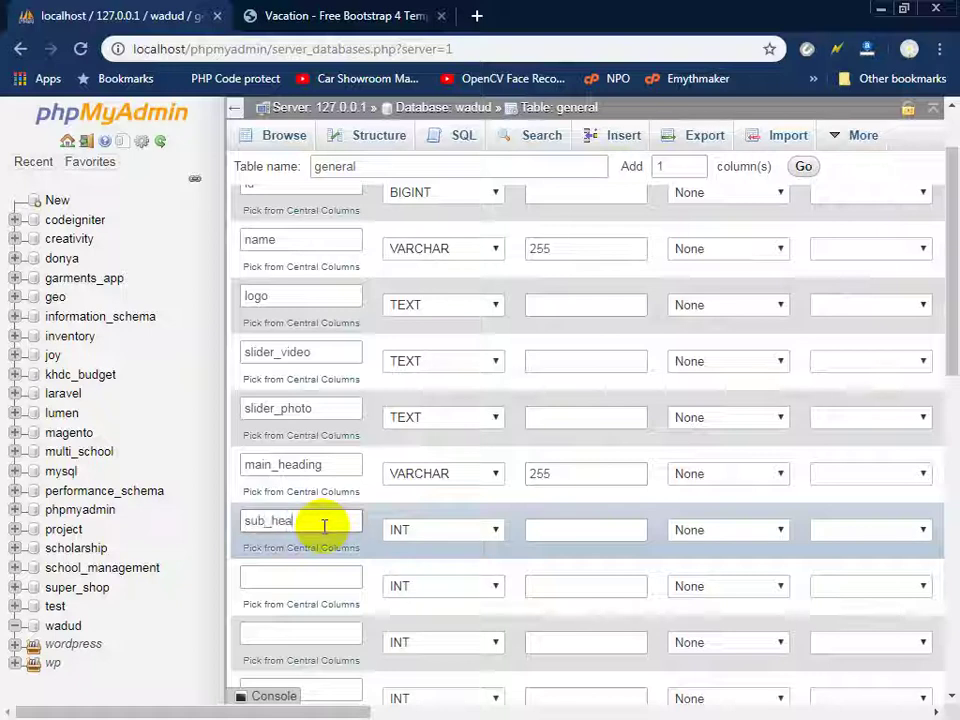
text(ng)
click(454, 527)
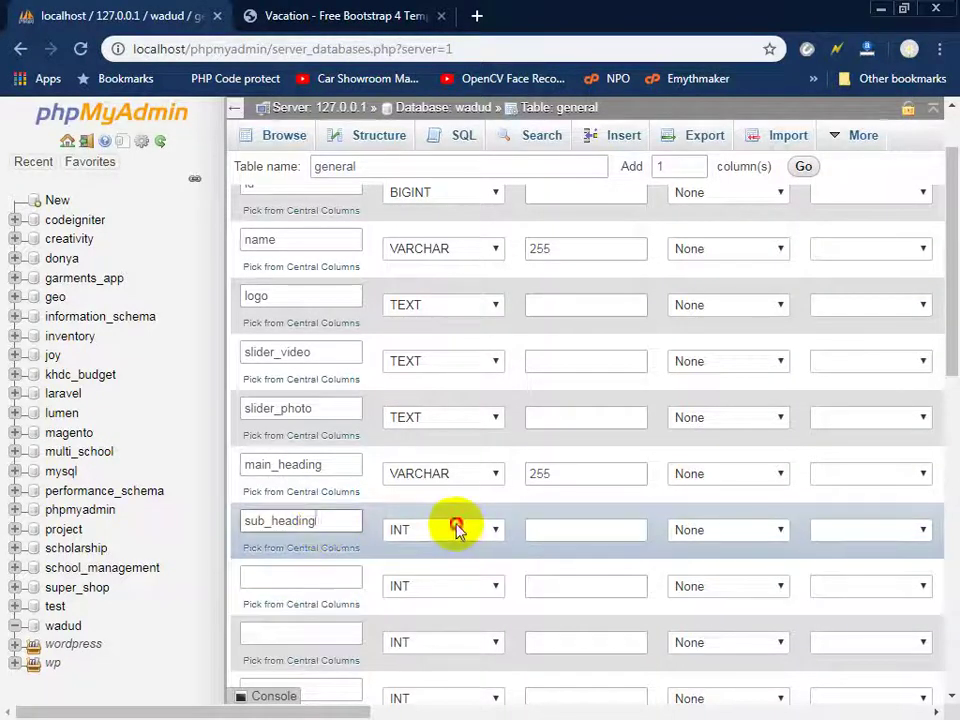
click(424, 229)
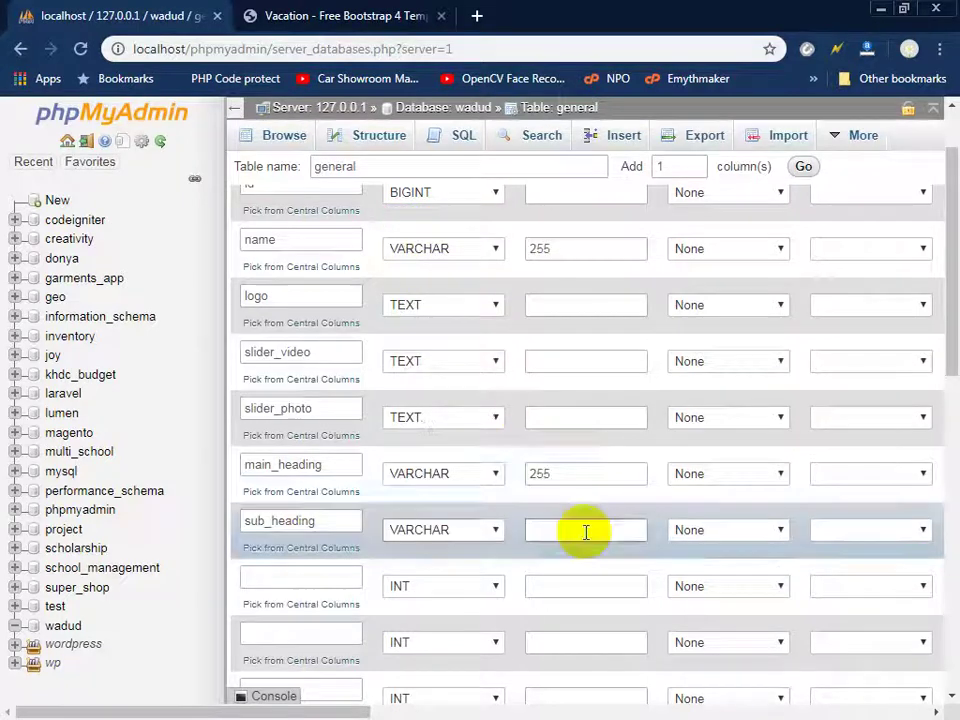
click(585, 531)
text(255)
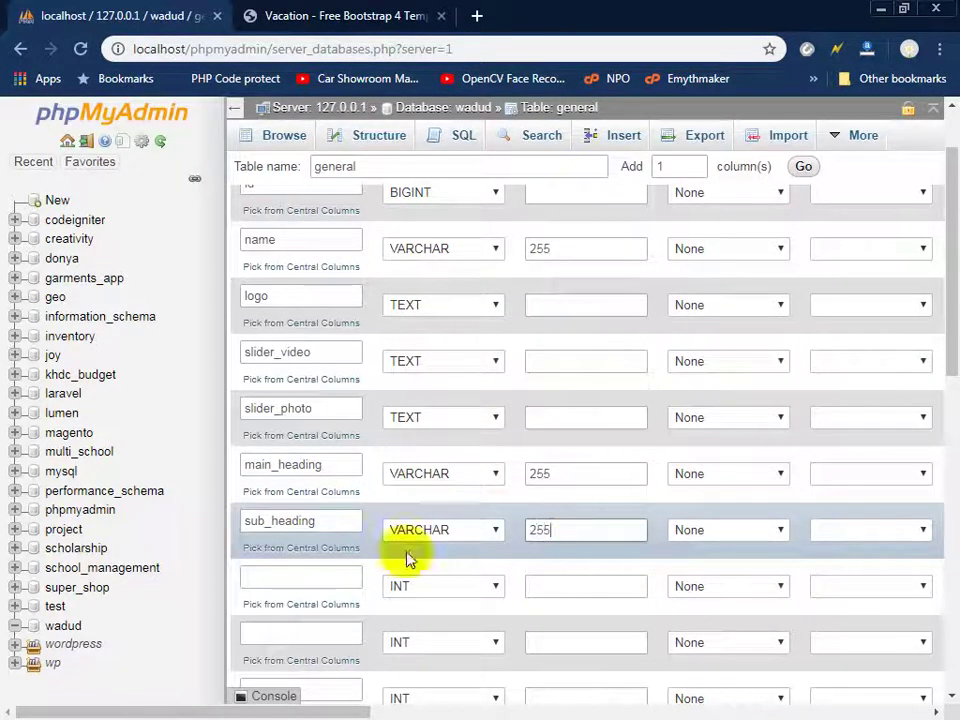
click(310, 17)
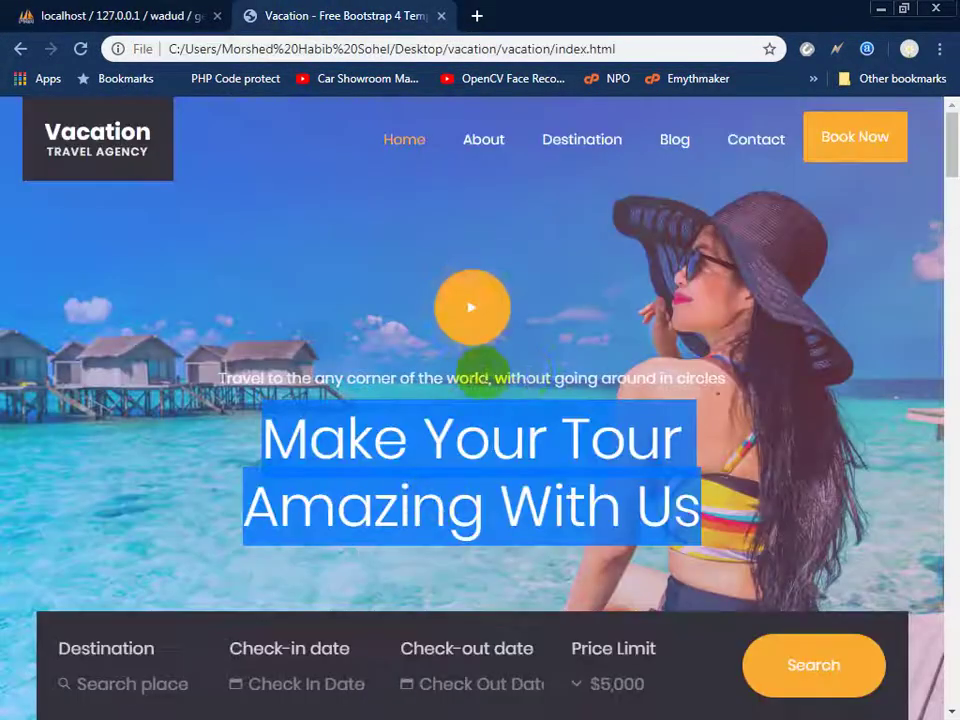
- Select the hero subtitle and heading, then the Activities feature card text
drag(525, 378, 219, 378)
drag(655, 510, 360, 493)
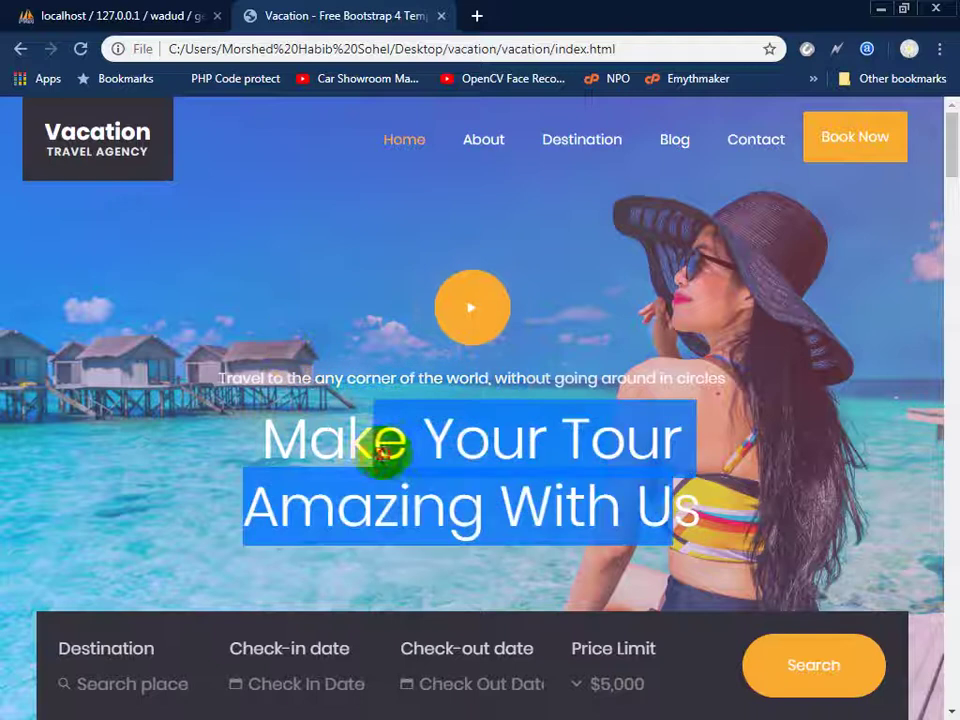
scroll(367, 500, down, 3)
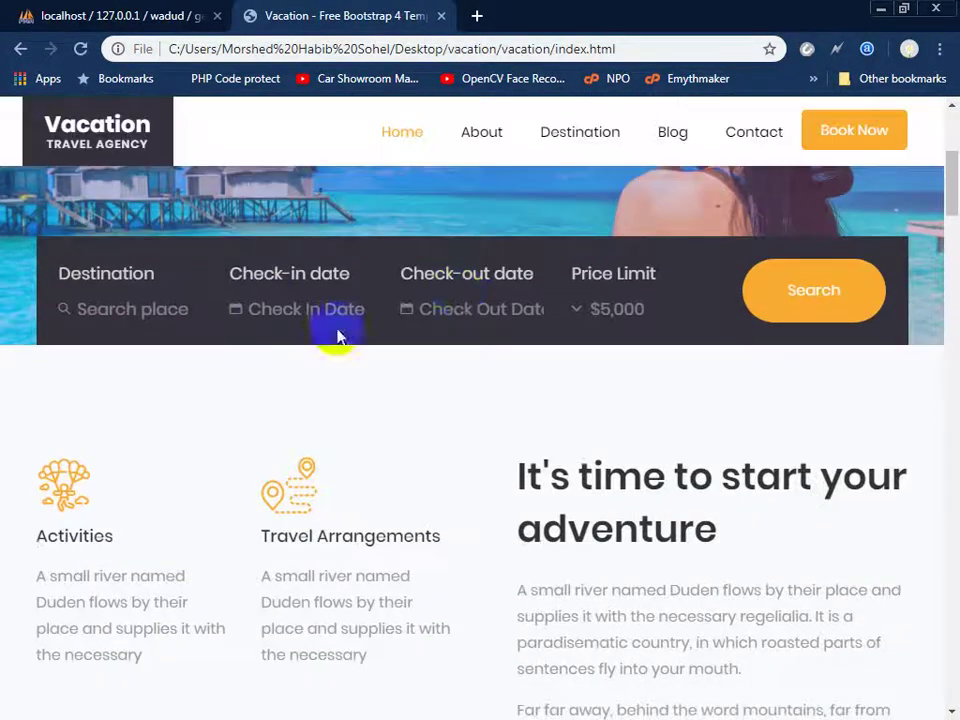
scroll(422, 318, down, 2)
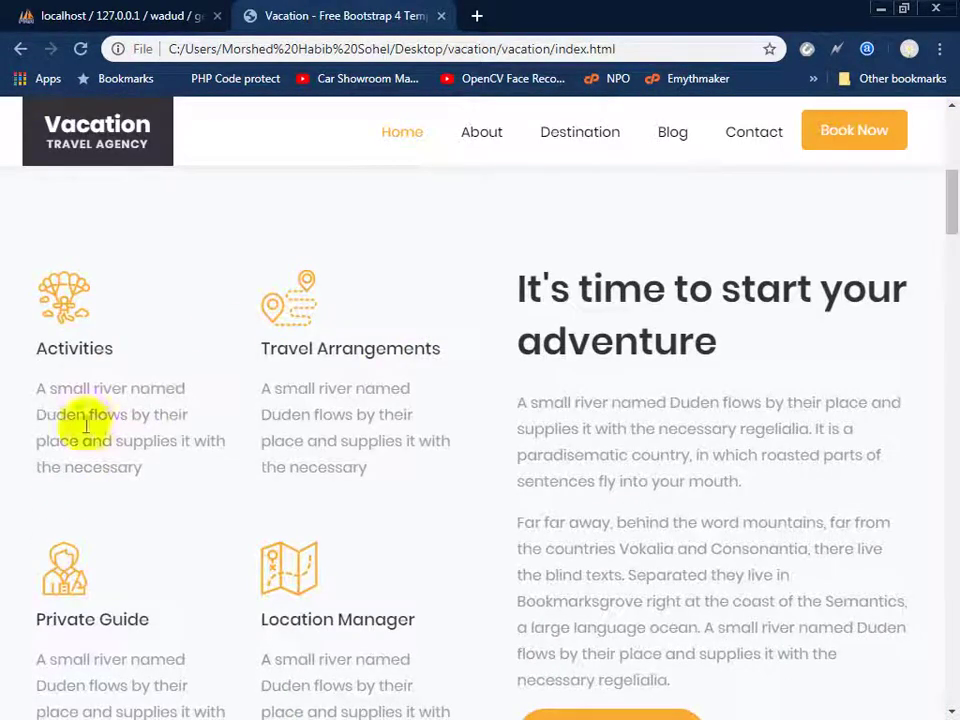
double_click(110, 342)
drag(444, 381, 362, 536)
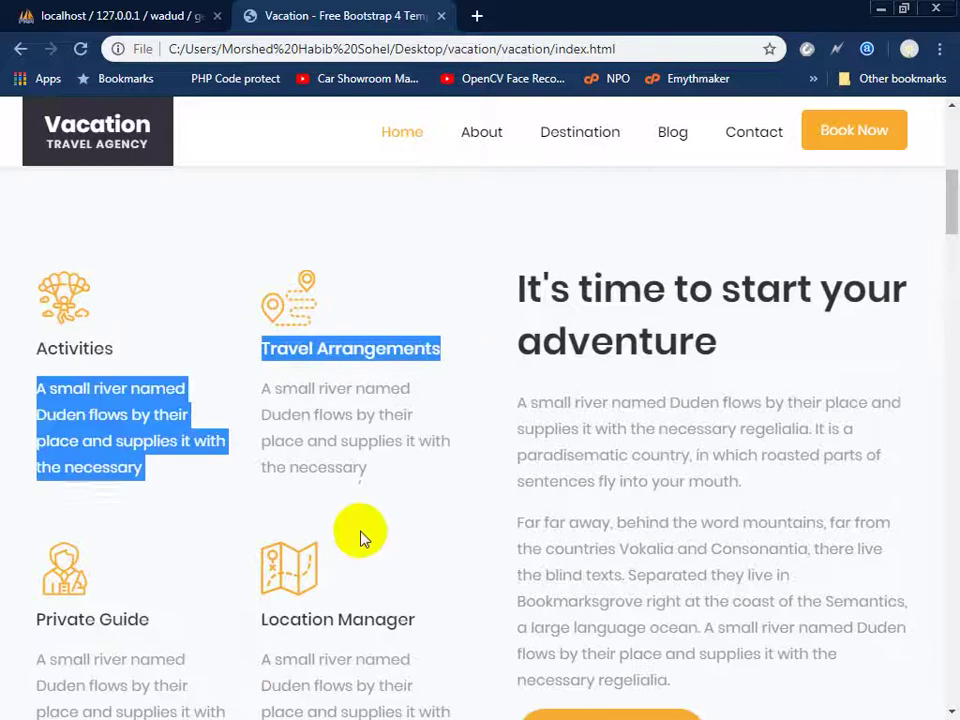
- Clear the page selection and go back to phpMyAdmin's general column form
scroll(270, 405, down, 2)
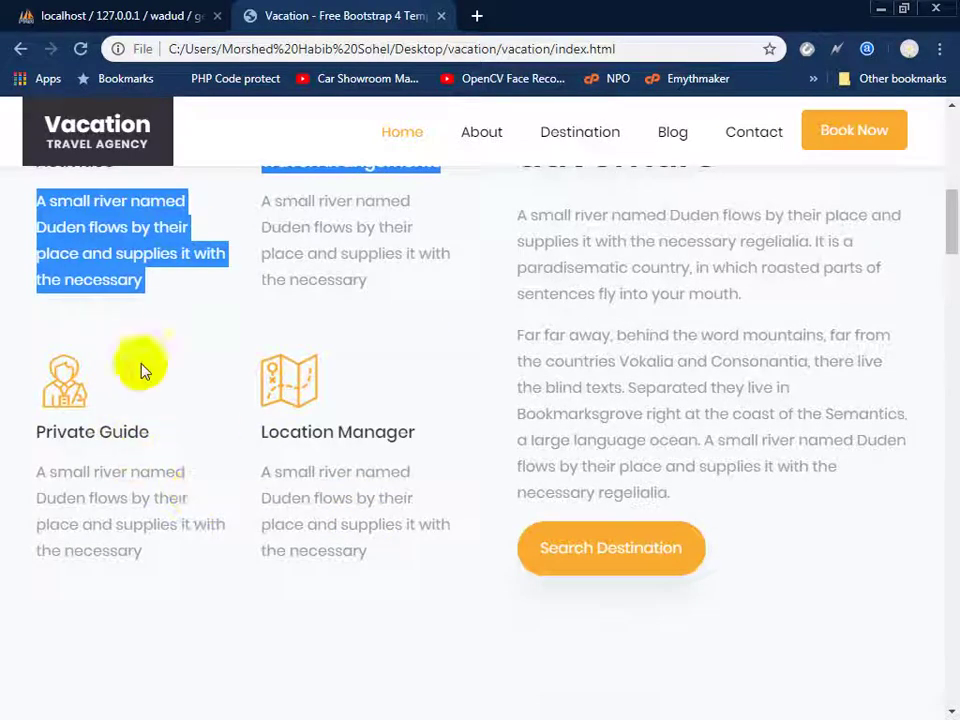
click(192, 318)
scroll(258, 402, up, 1)
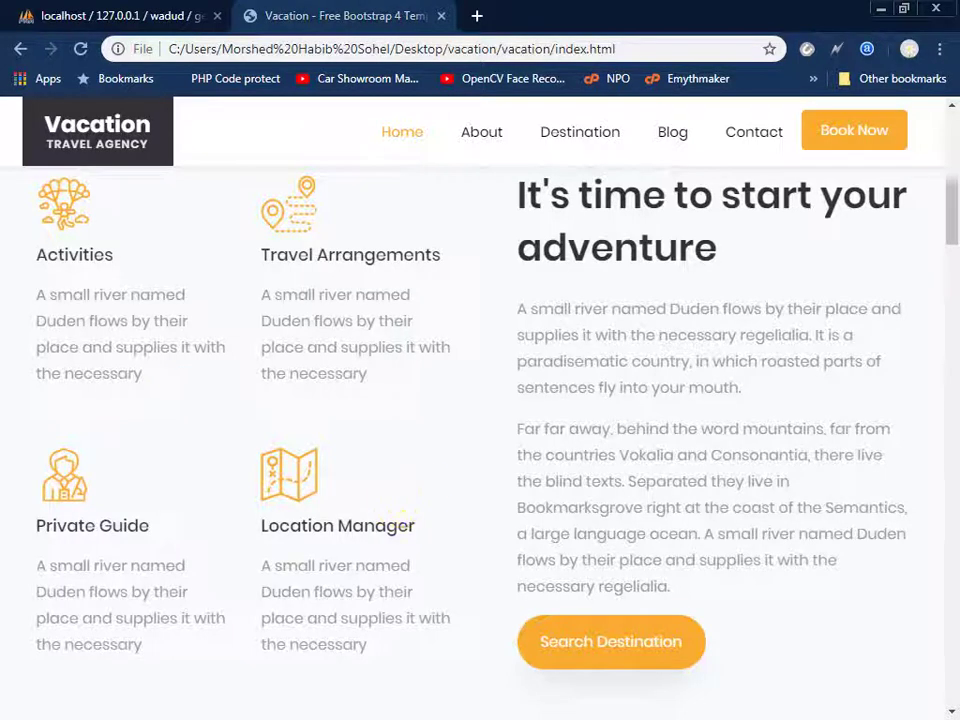
click(204, 16)
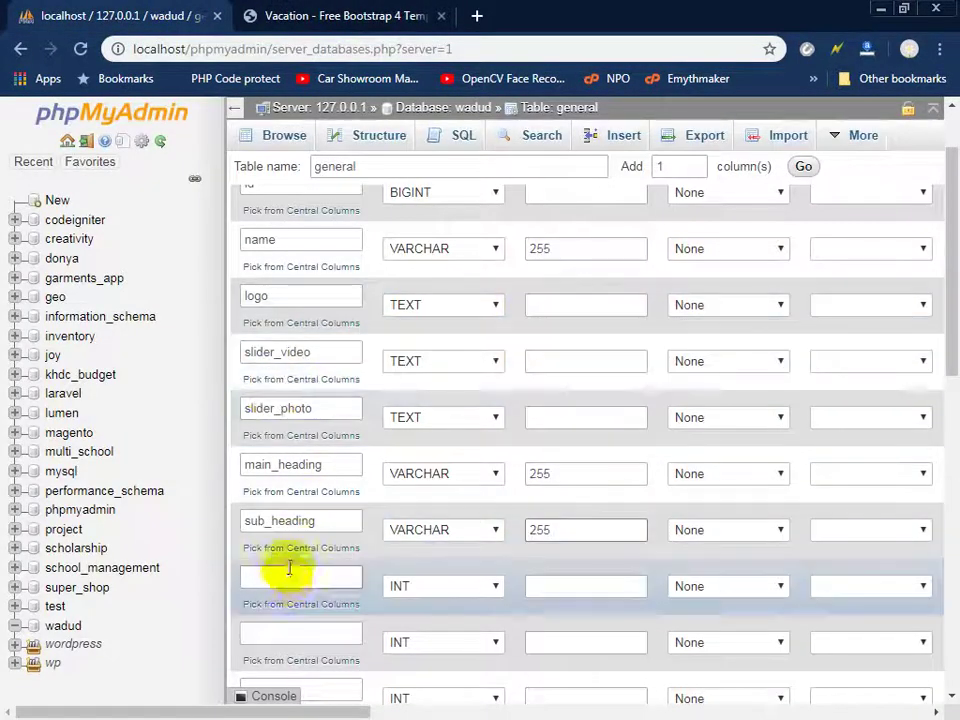
- Make fi_block_heading a VARCHAR column after checking the Vacation page's Activities heading
click(287, 578)
text(fi_block_heading)
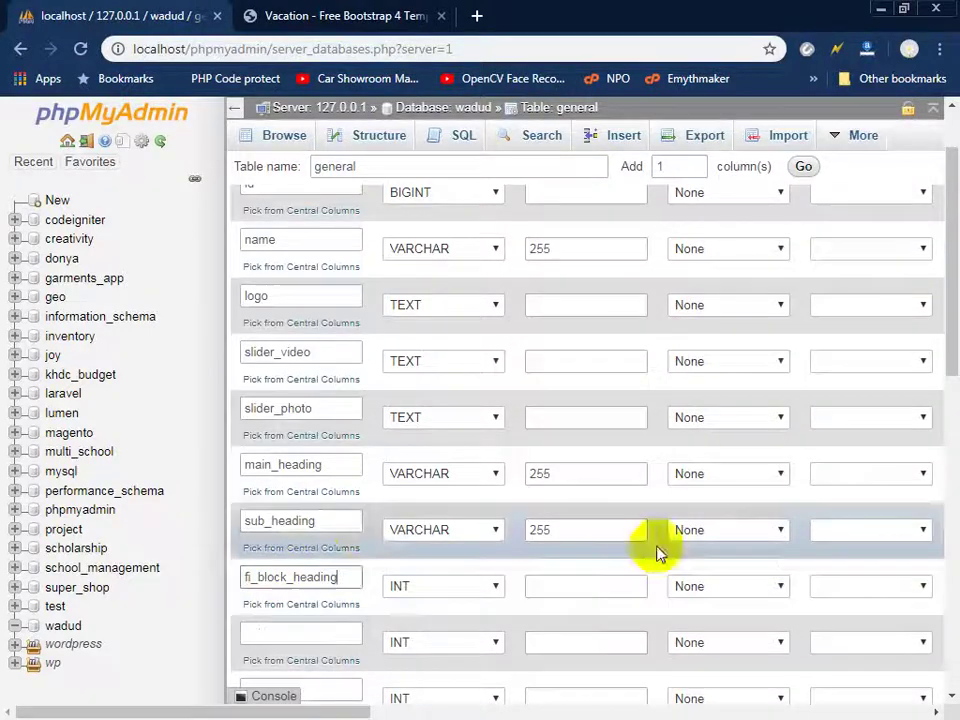
click(270, 13)
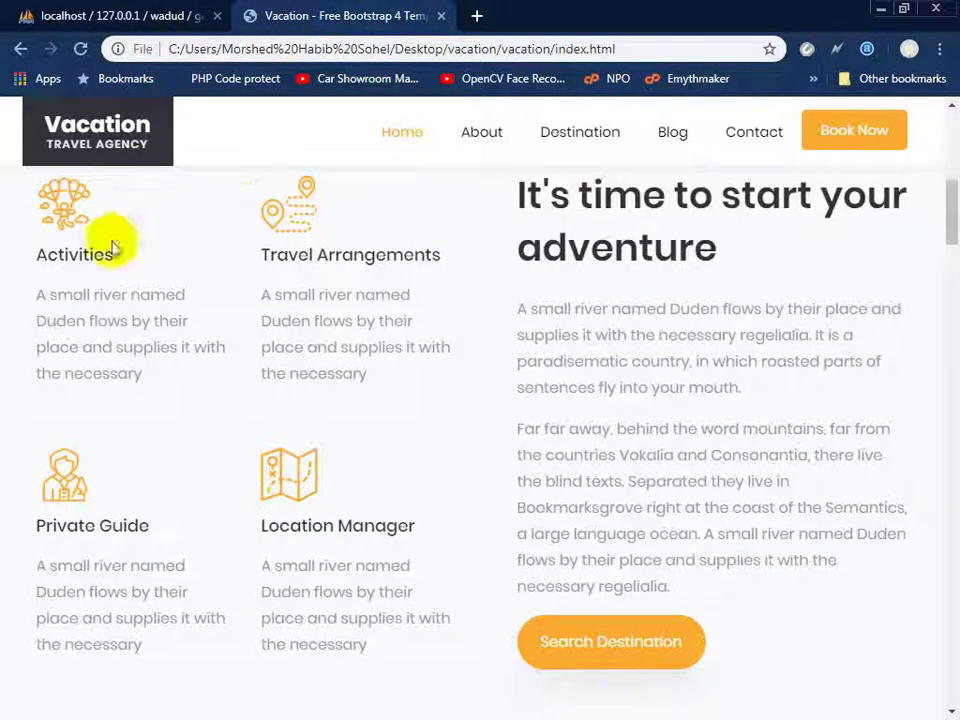
drag(113, 254, 39, 253)
drag(142, 373, 80, 337)
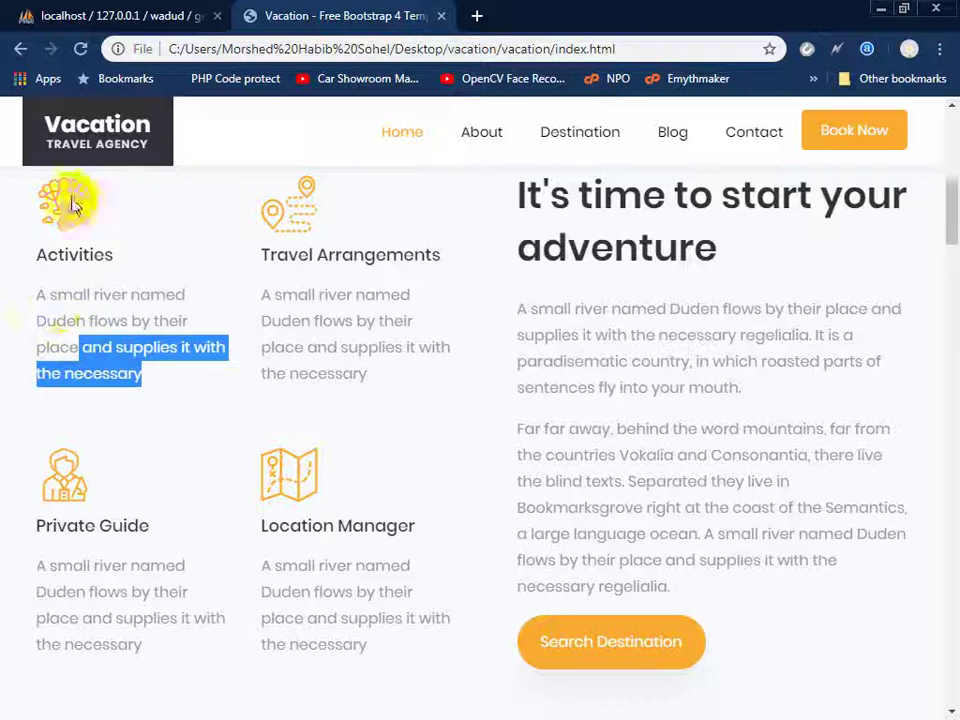
click(91, 14)
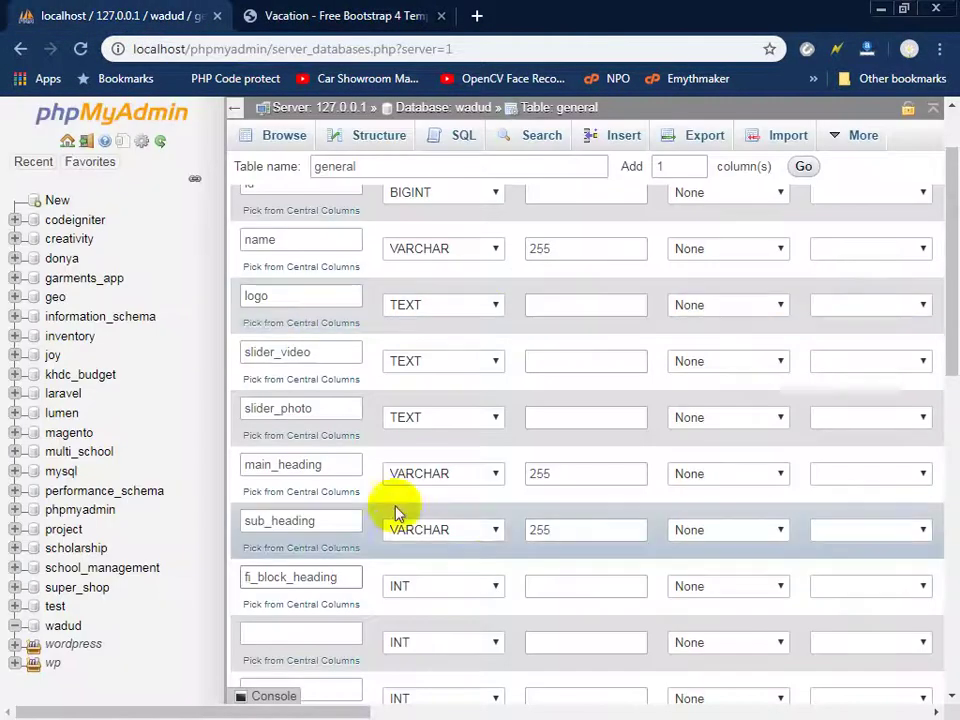
click(445, 586)
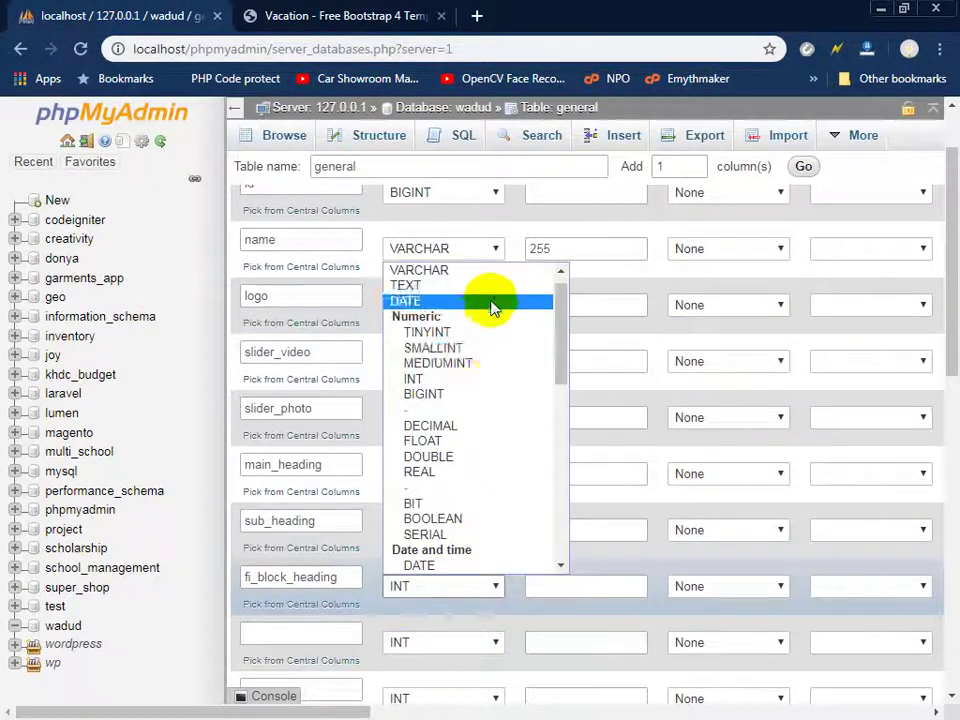
click(492, 285)
click(432, 588)
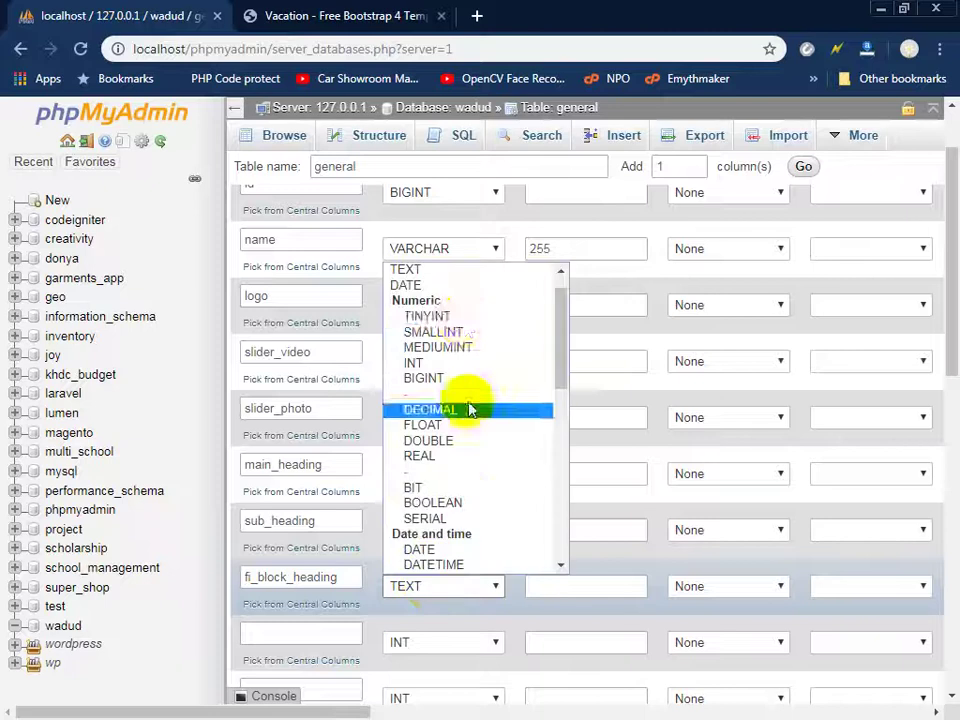
scroll(467, 315, up, 1)
click(477, 287)
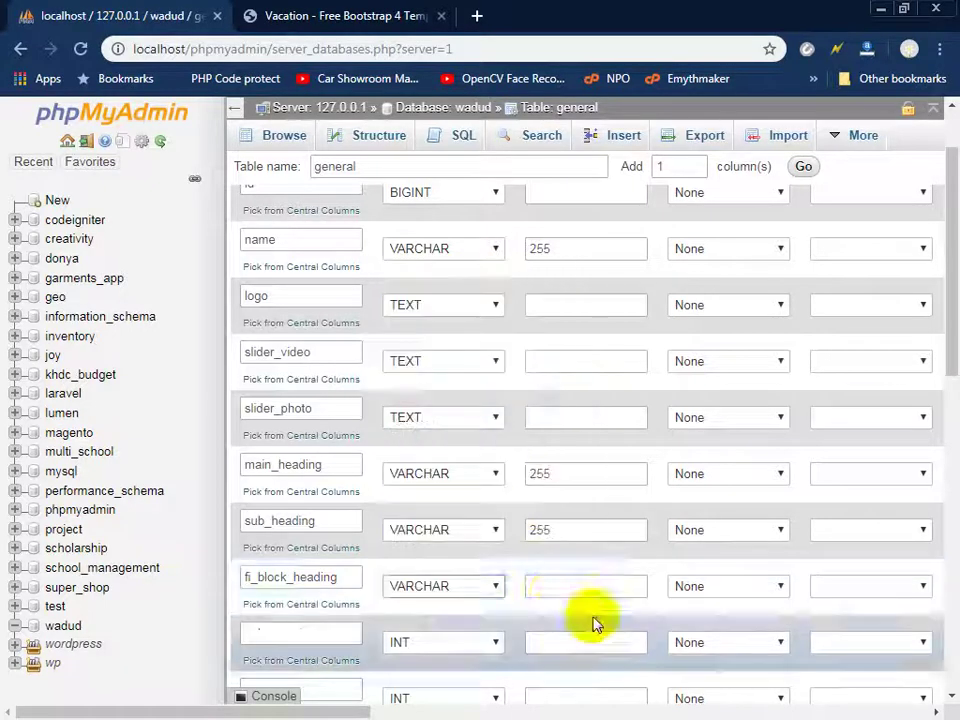
click(557, 590)
text(255)
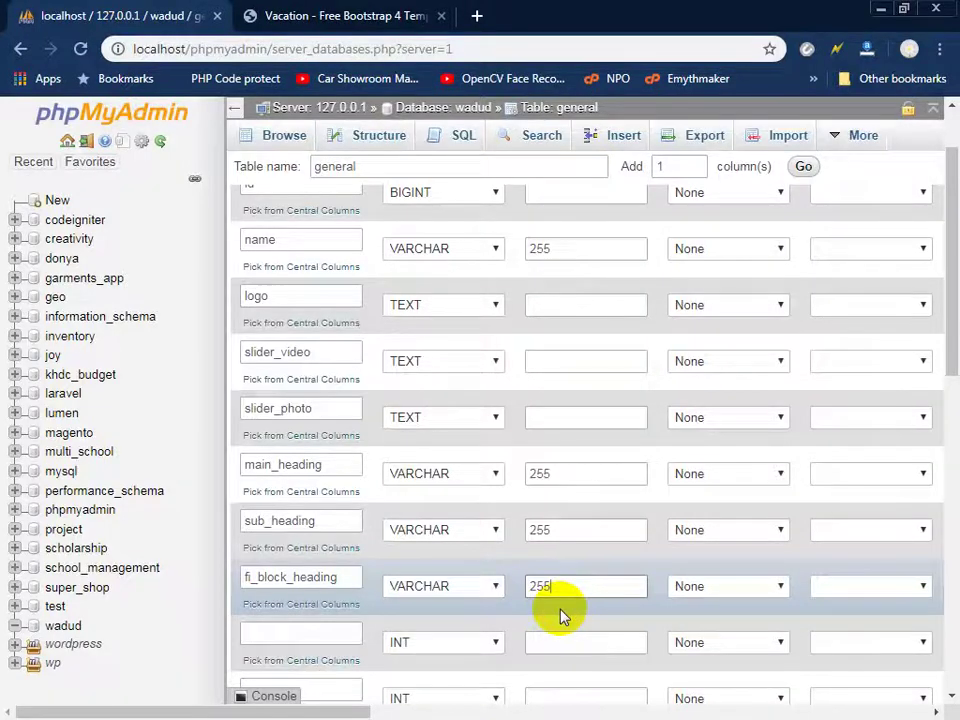
key(ctrl+Tab)
click(140, 15)
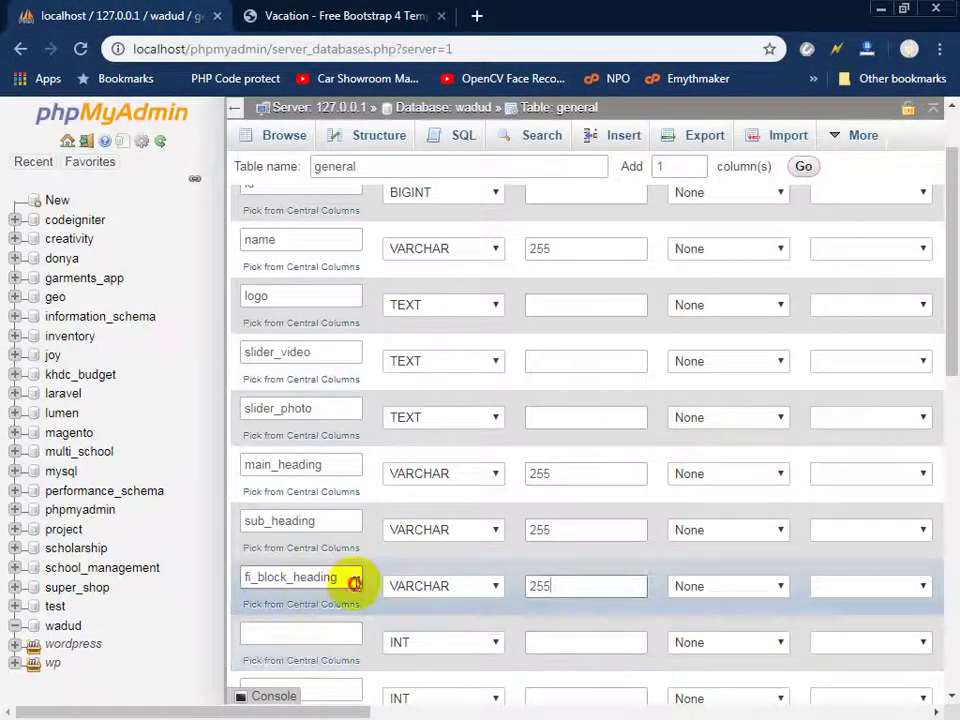
- Make fi_block_data a VARCHAR column with length 255
click(289, 634)
text(fi_block_data)
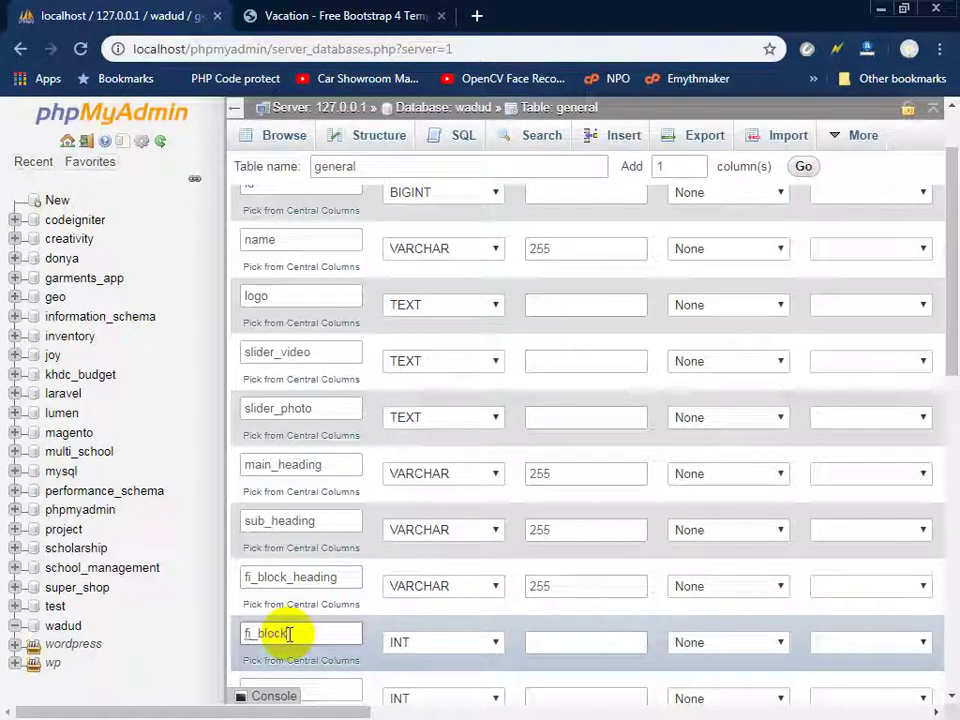
click(476, 646)
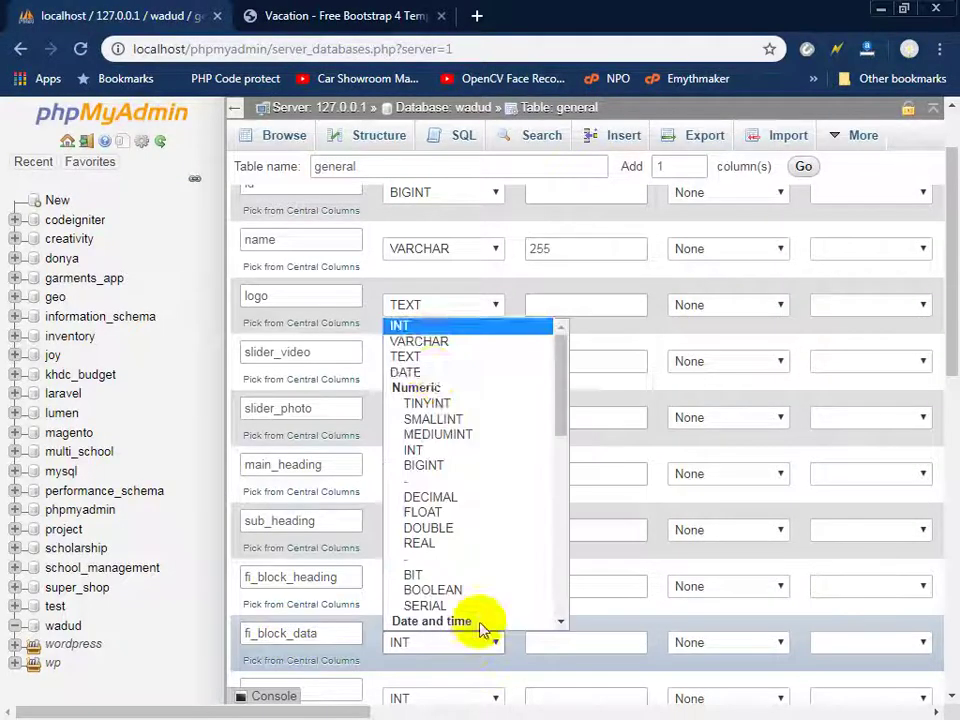
click(444, 342)
click(580, 645)
text(255)
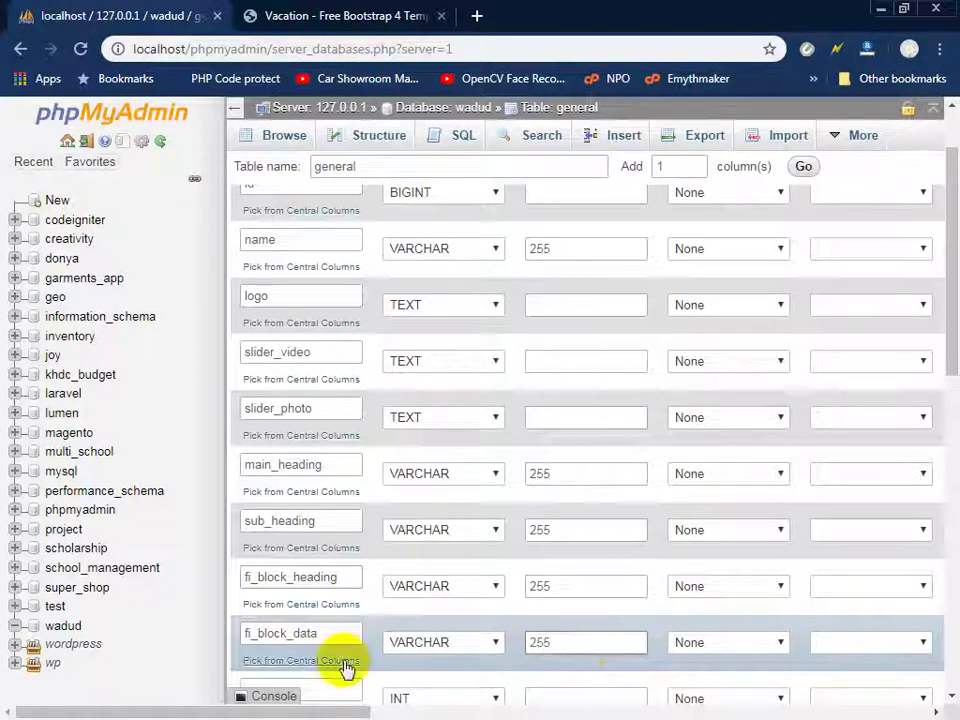
scroll(335, 600, down, 1)
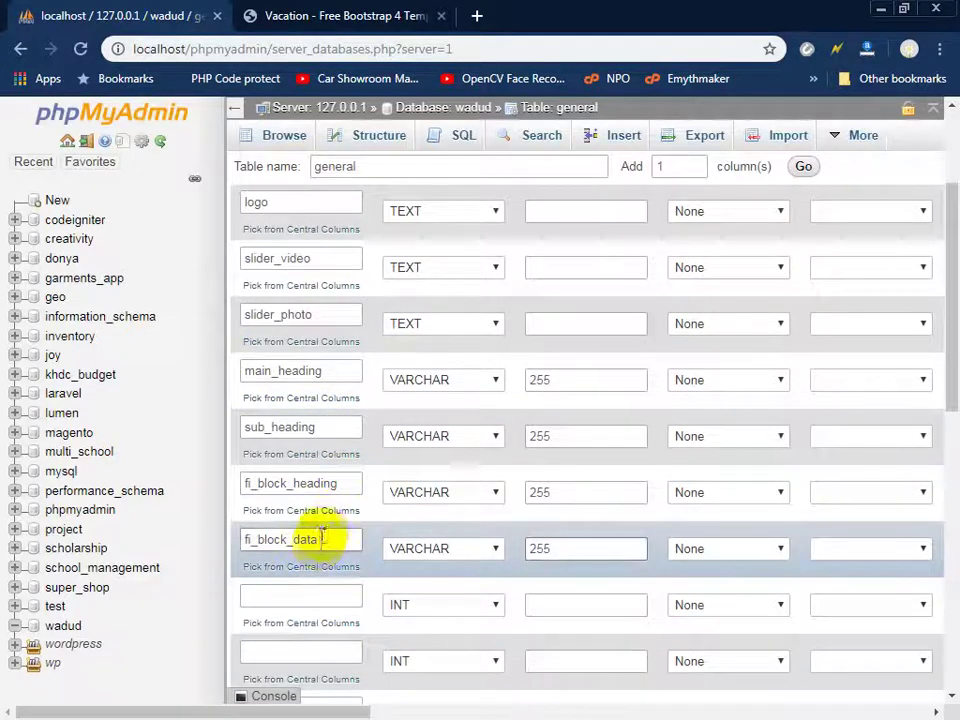
- Add an s_block_heading column by copying fi_block_heading and changing its prefix
click(333, 484)
drag(342, 482, 115, 490)
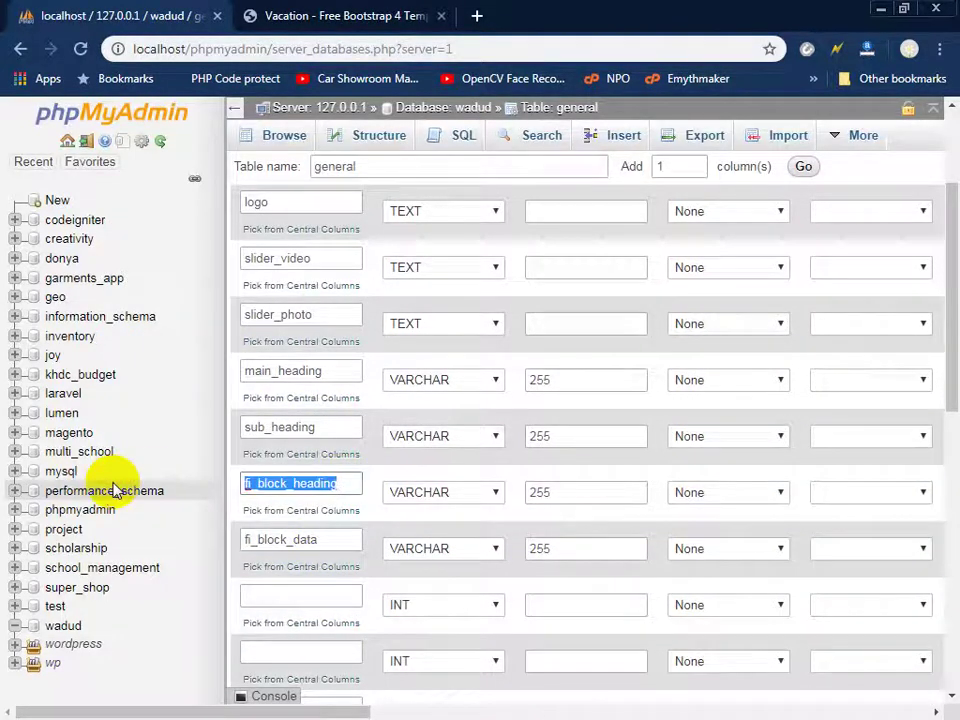
key(ctrl+c)
click(259, 592)
key(ctrl+v)
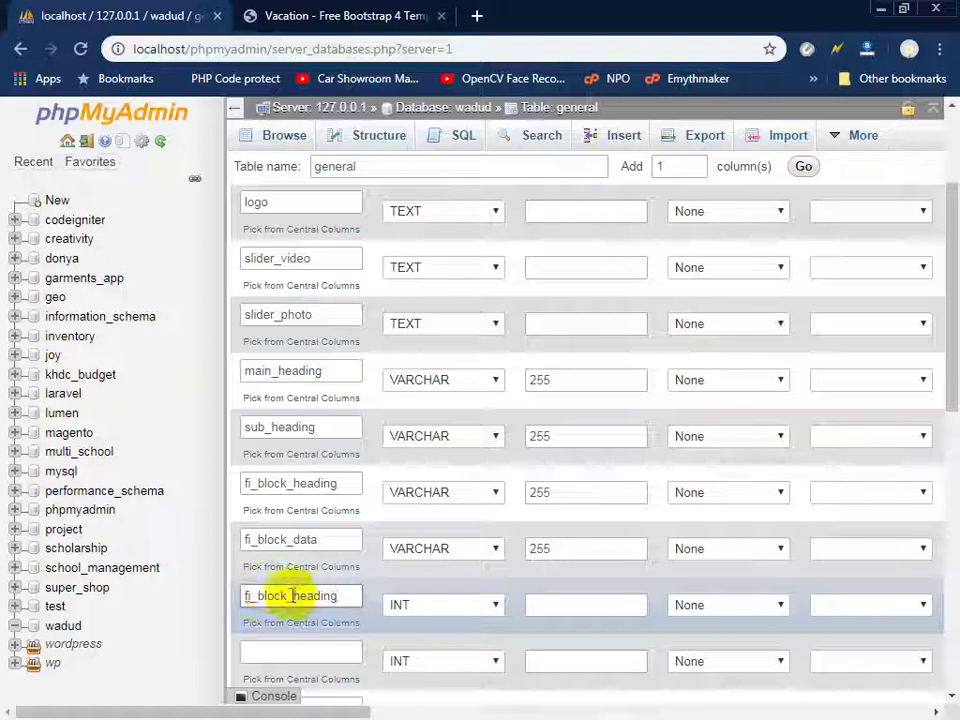
click(246, 596)
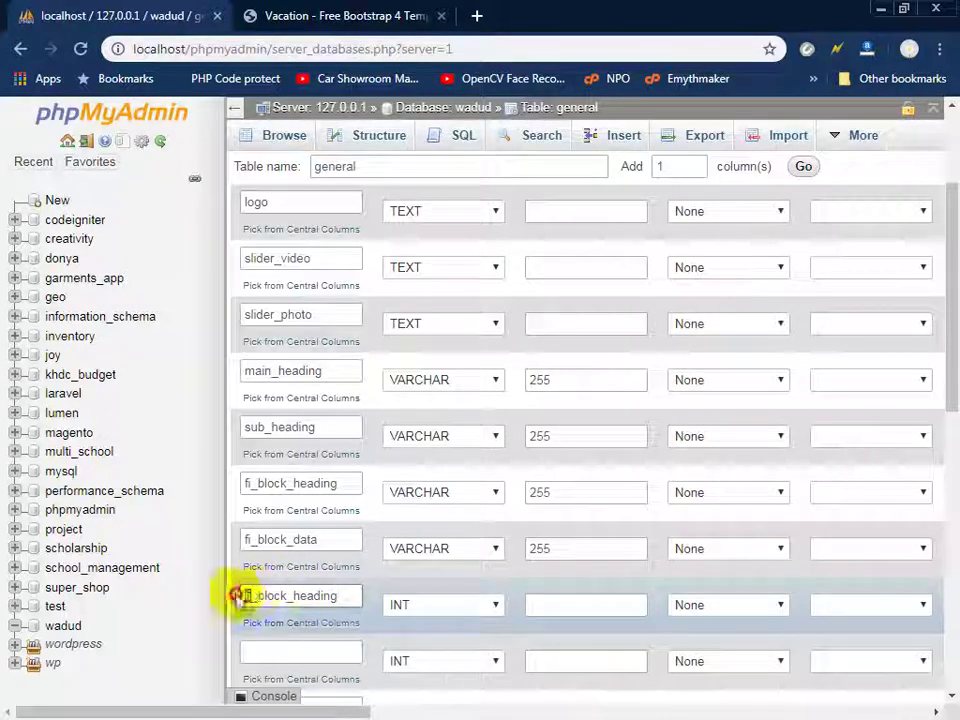
key(Delete)
text(s)
key(Delete)
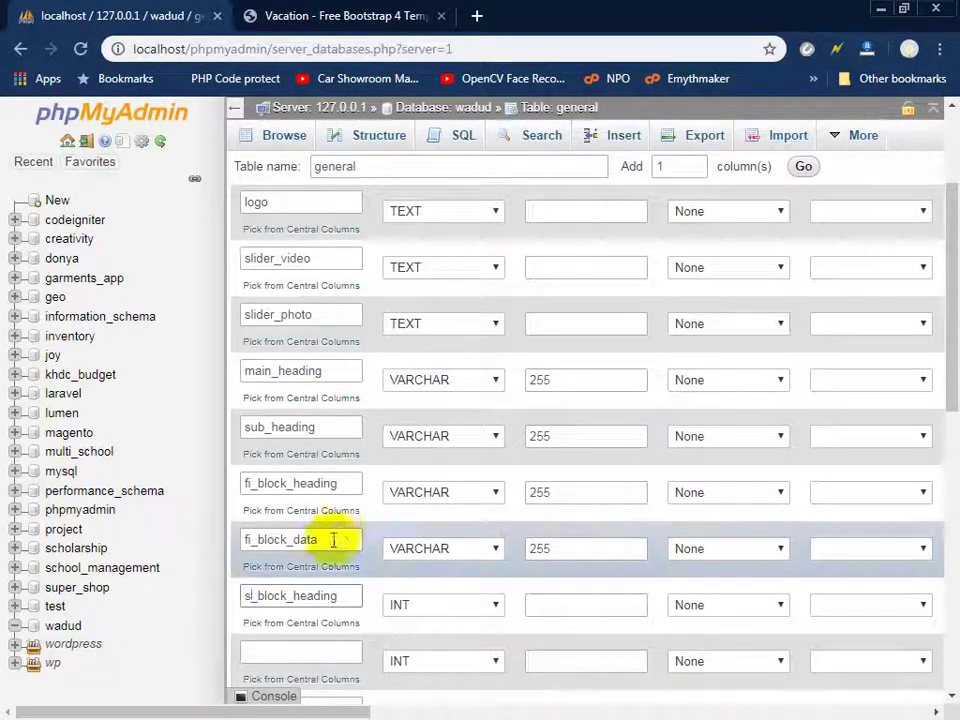
- Name the next column s_block_data from the copied fi_block_data name
drag(332, 540, 173, 548)
click(276, 650)
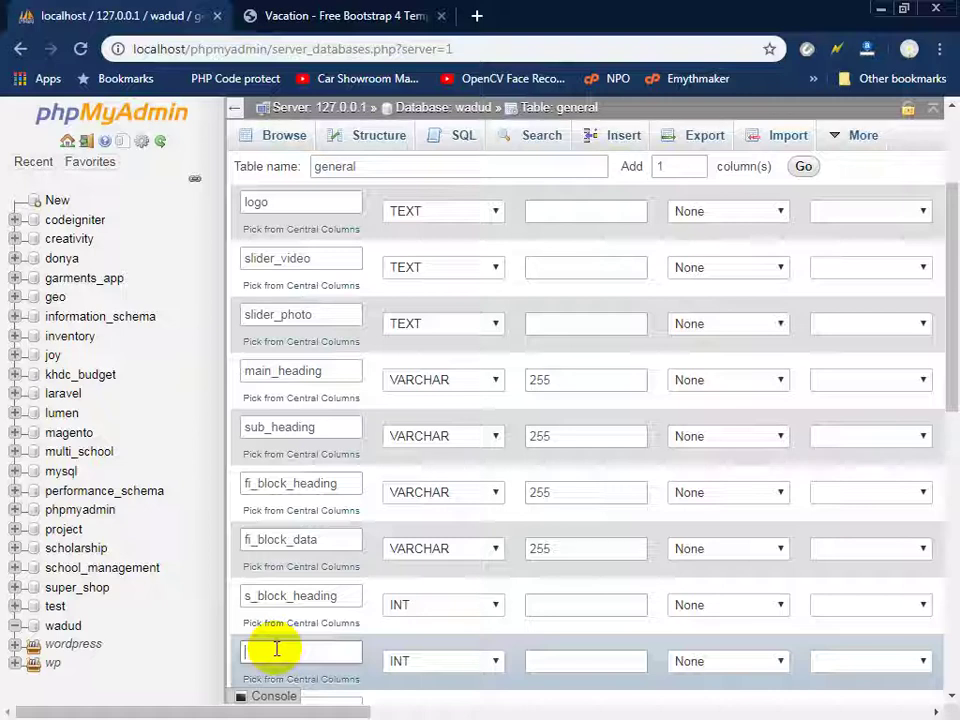
click(246, 652)
key(Delete)
key(Delete)
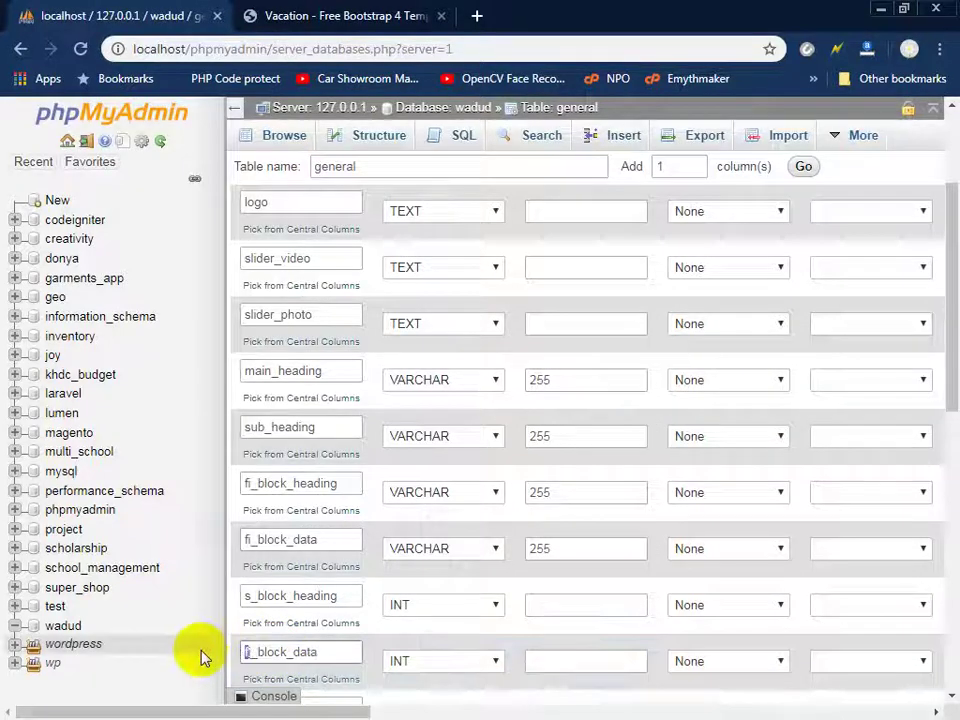
key(Delete)
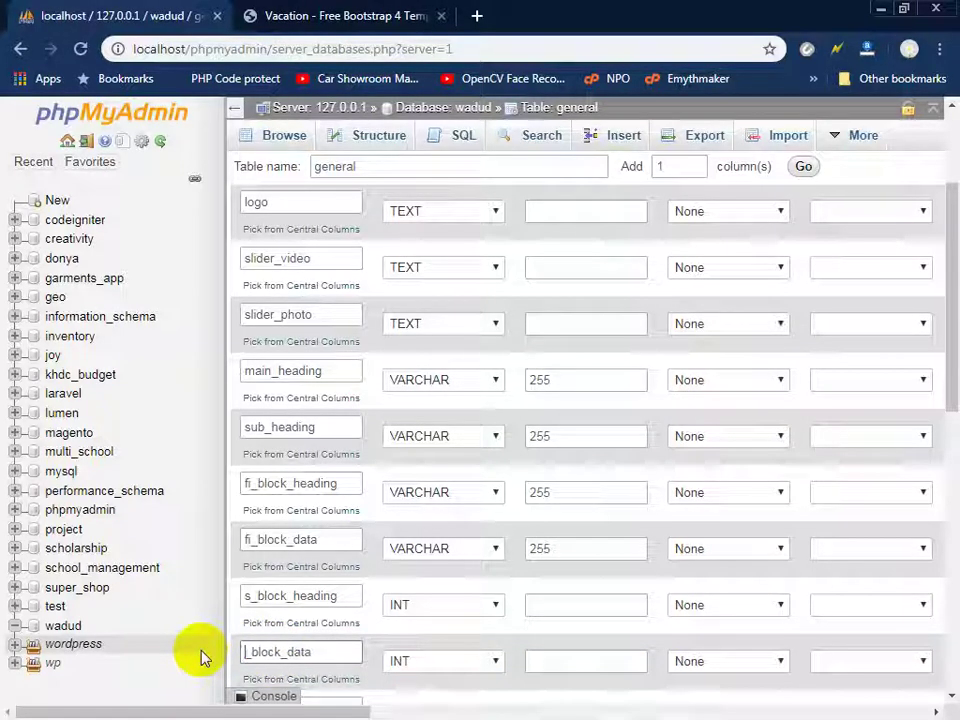
text(s)
- Name the next column t_block_heading from the copied s_block_heading name
scroll(300, 591, down, 3)
scroll(317, 553, down, 4)
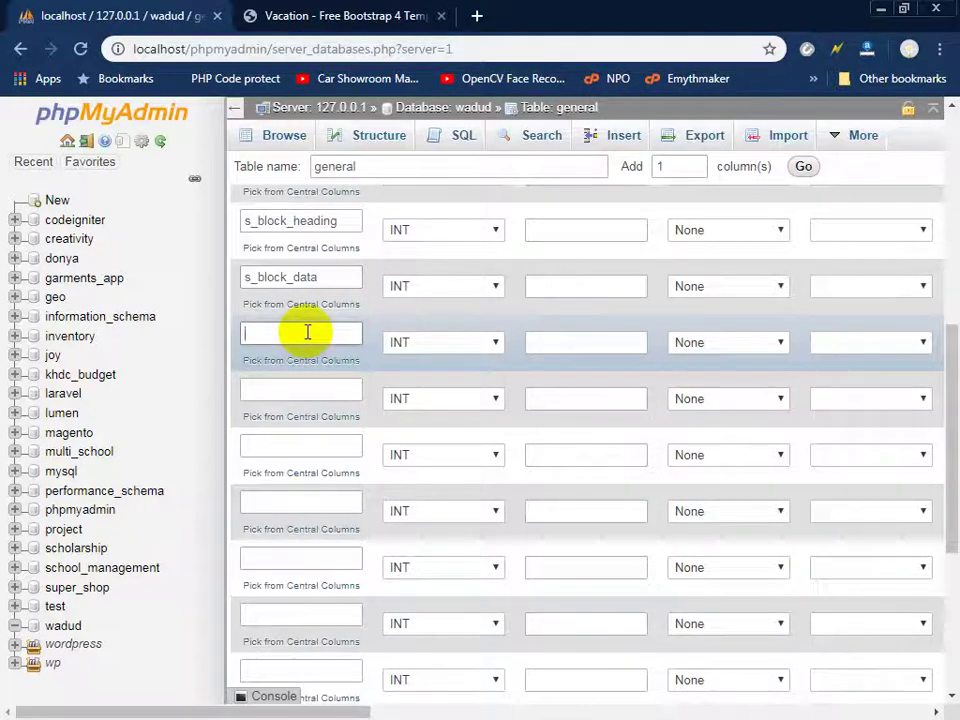
drag(343, 220, 156, 214)
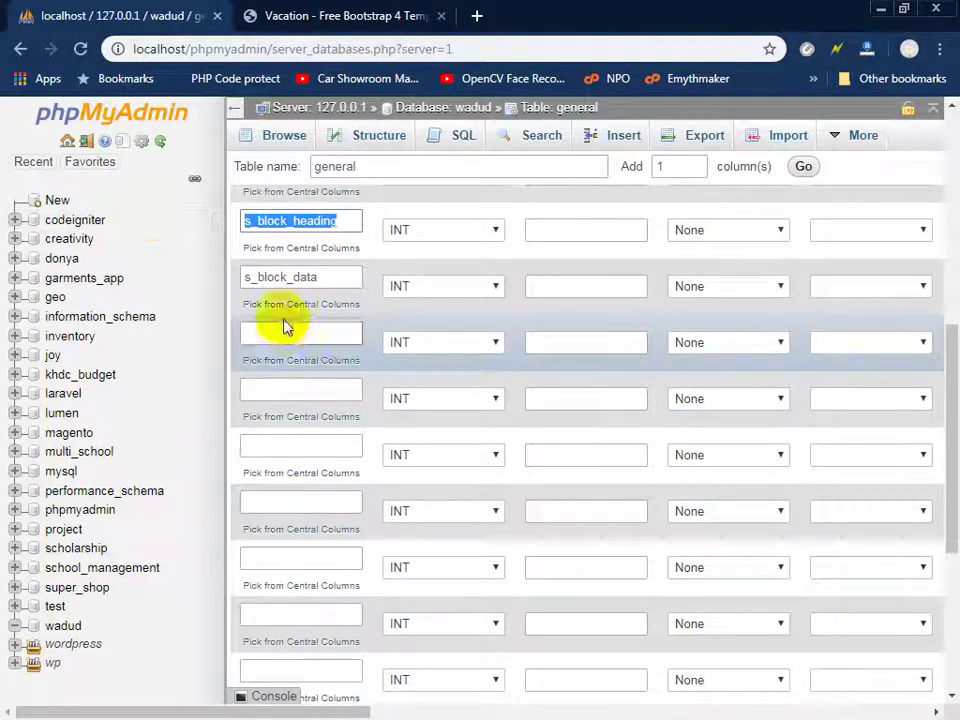
click(281, 333)
click(250, 333)
key(BackSpace)
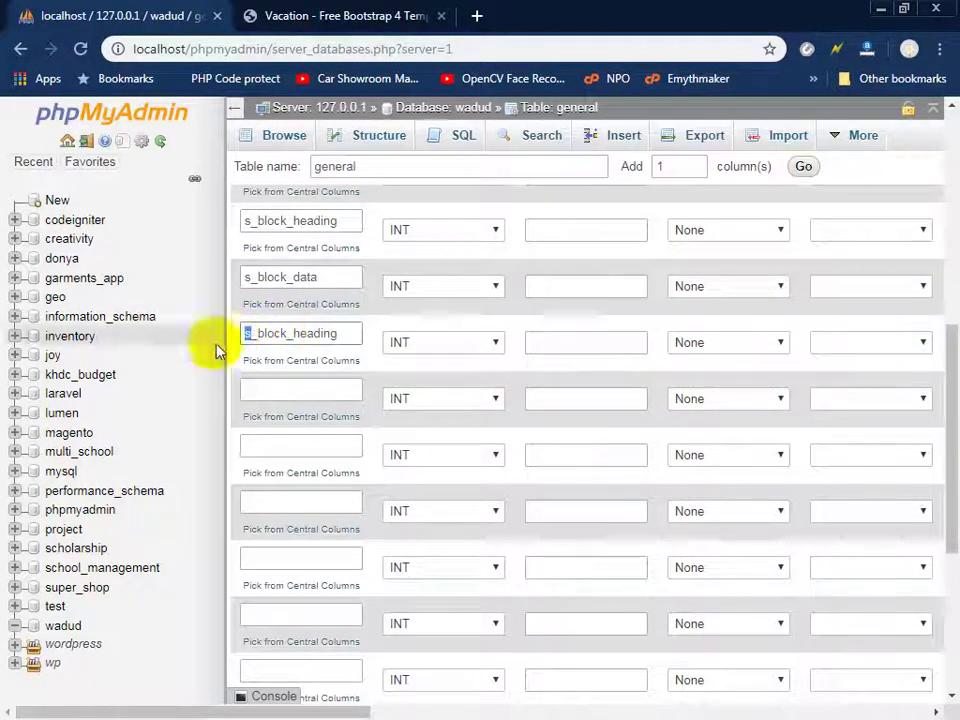
text(t)
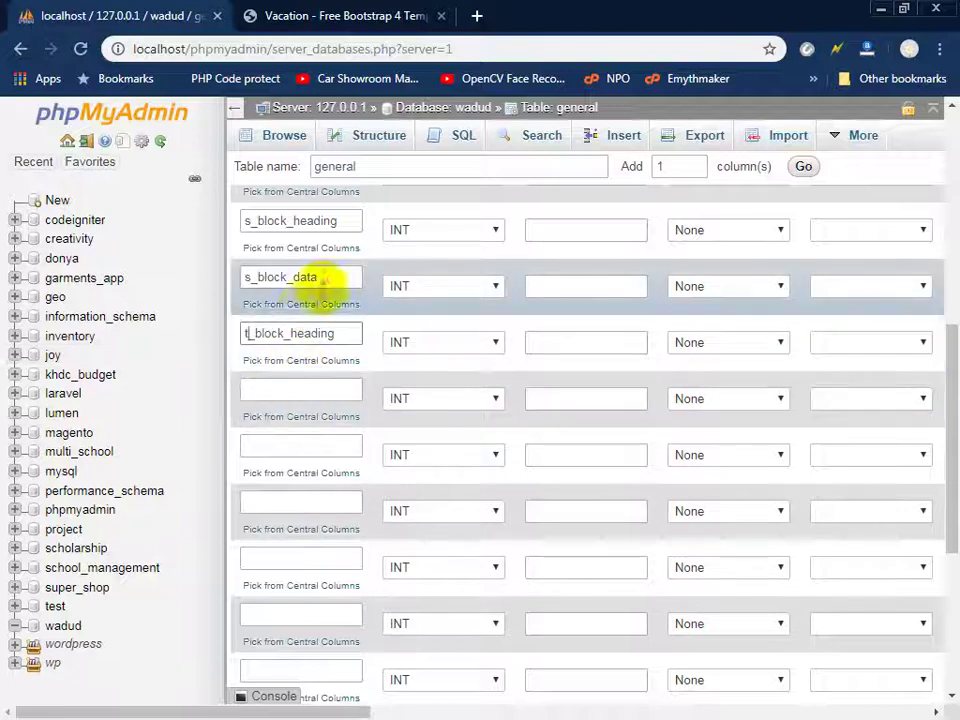
- Name the next two columns t_block_data and f_block_heading
drag(318, 277, 167, 287)
click(281, 388)
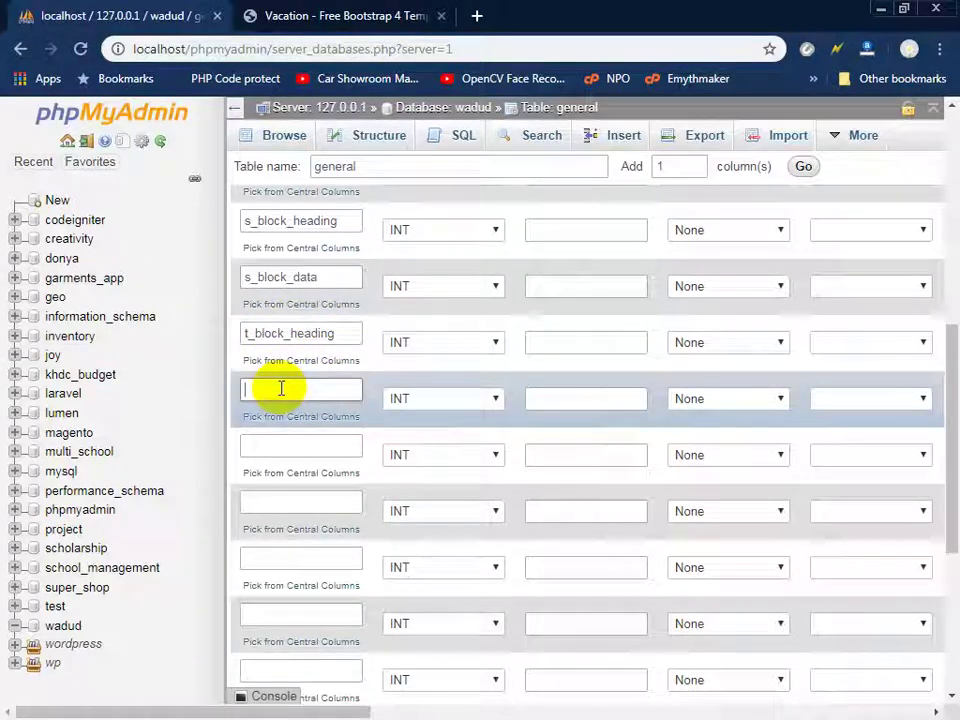
drag(251, 391, 224, 398)
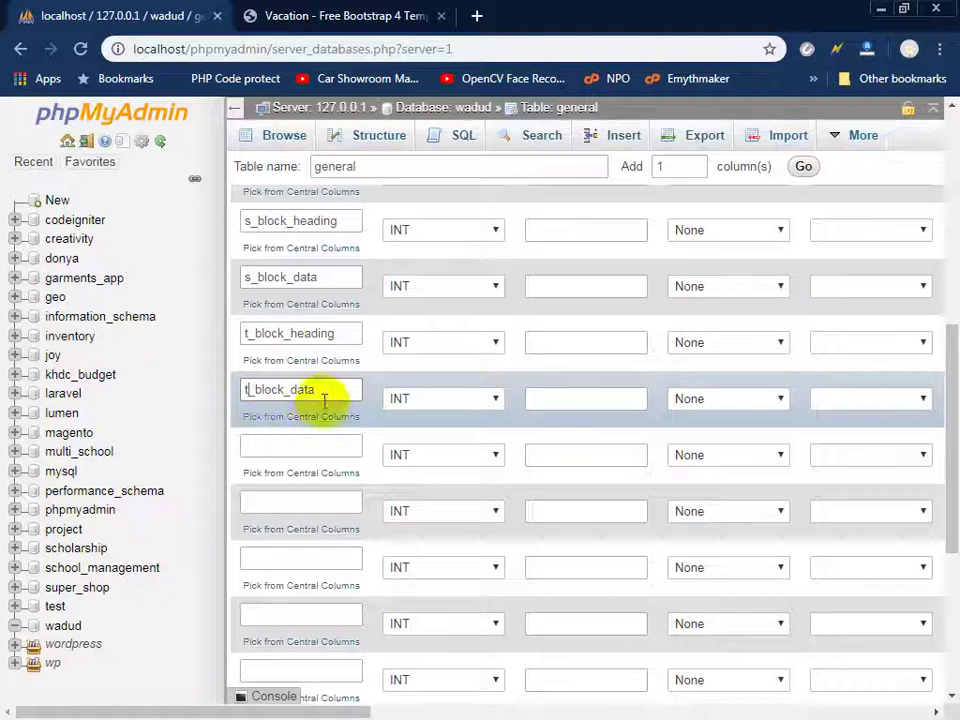
drag(330, 334, 153, 340)
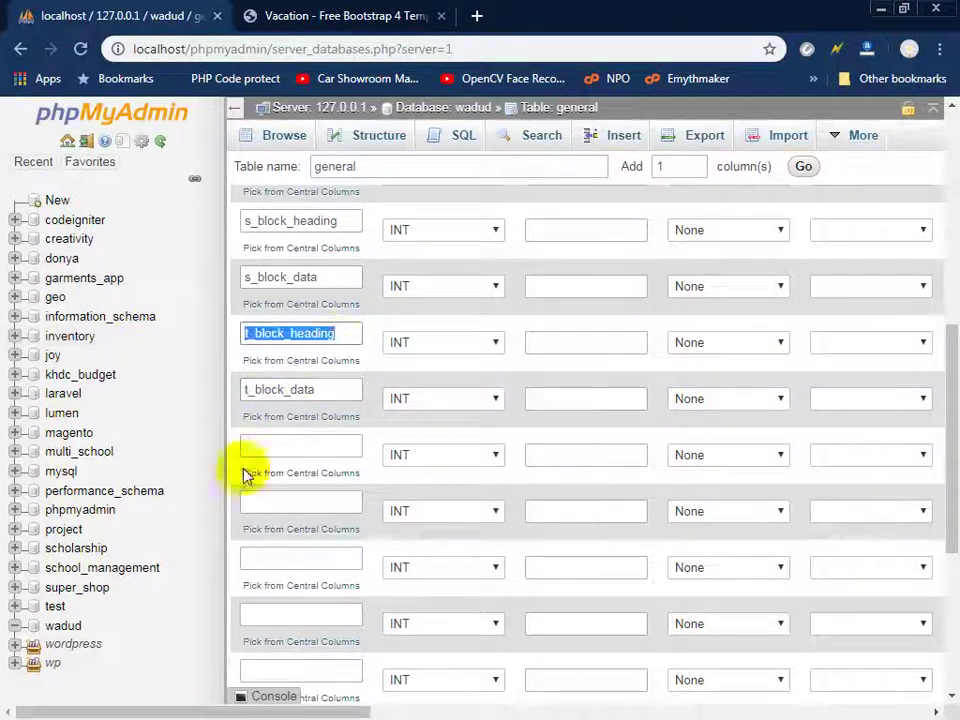
click(281, 453)
key(ctrl+v)
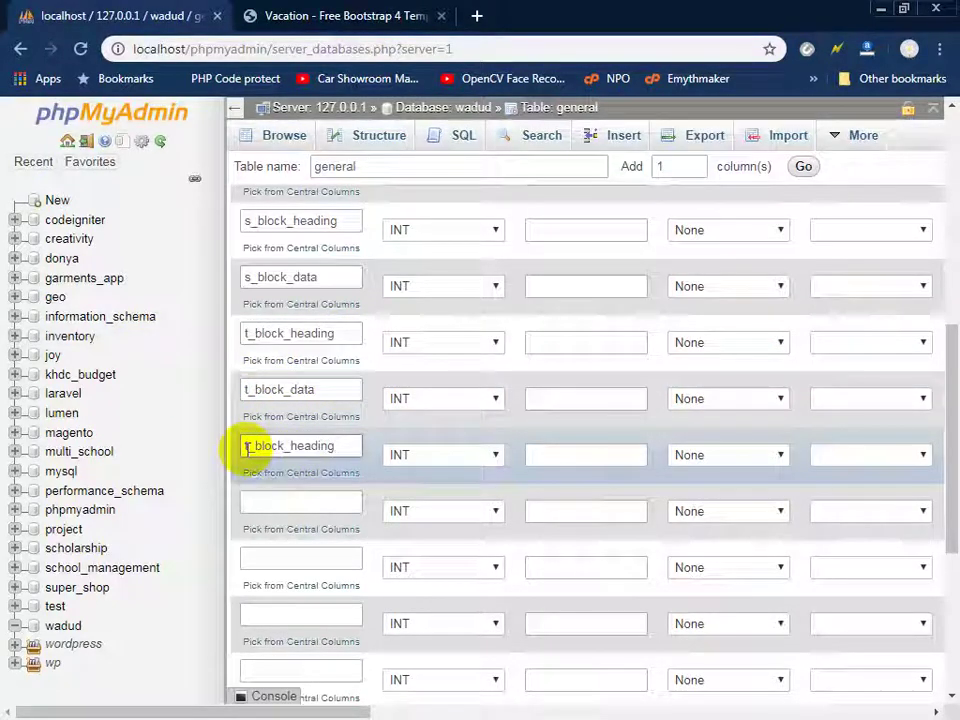
click(250, 447)
key(BackSpace)
text(f)
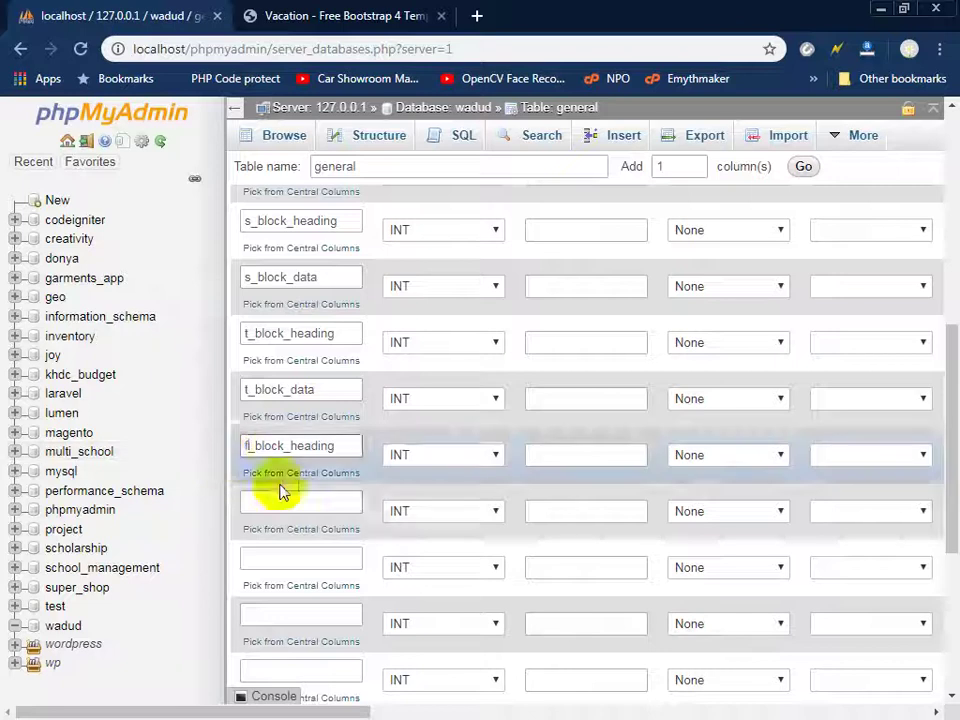
- Name the following column f_block_data from the copied t_block_data name
drag(328, 389, 169, 400)
key(ctrl+c)
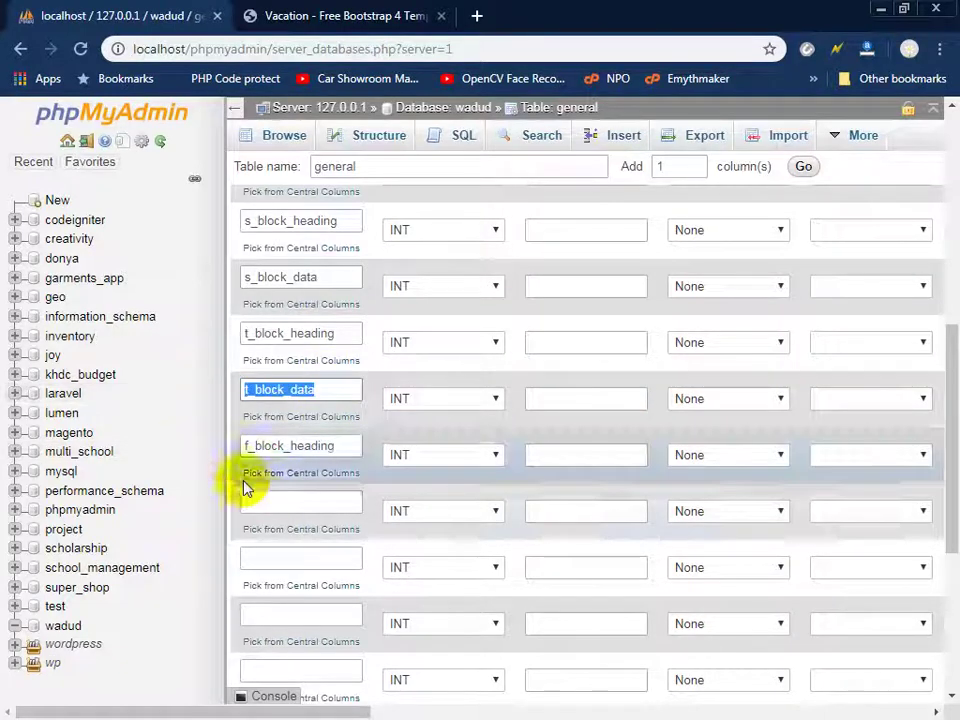
click(262, 500)
key(ctrl+v)
click(246, 501)
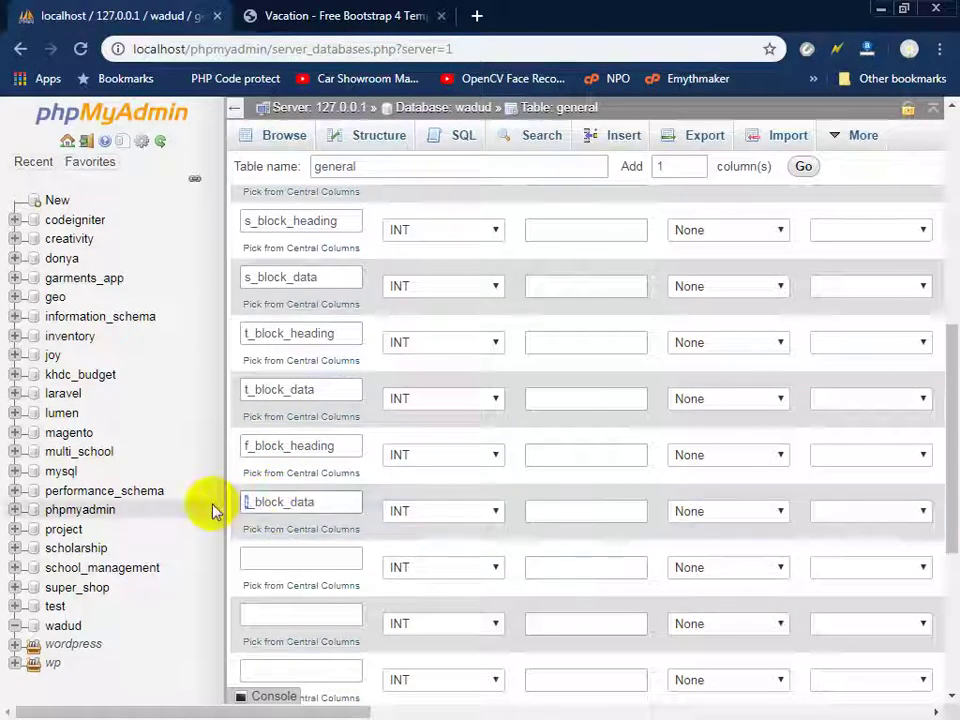
key(BackSpace)
text(f)
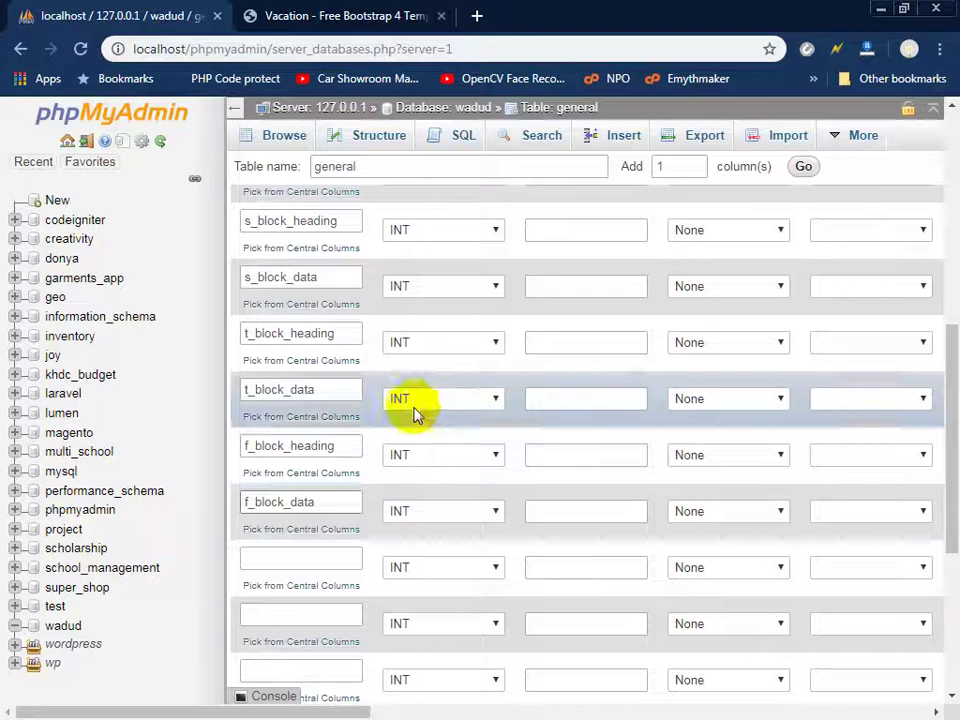
scroll(415, 405, up, 2)
- Make s_block_heading and s_block_data VARCHAR columns of length 255
click(432, 420)
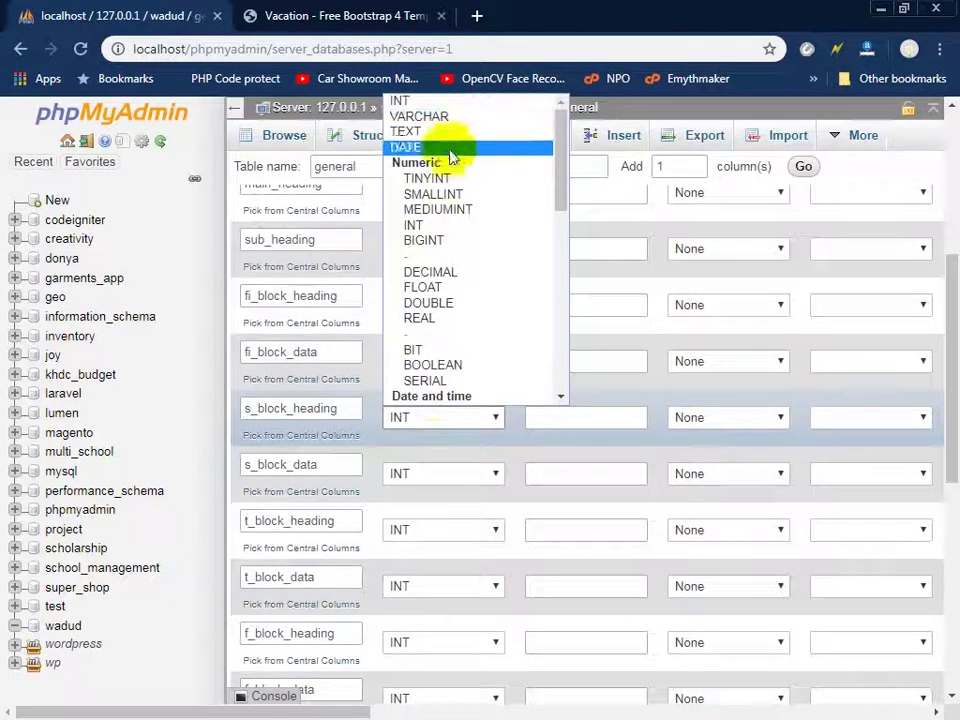
click(466, 118)
click(562, 412)
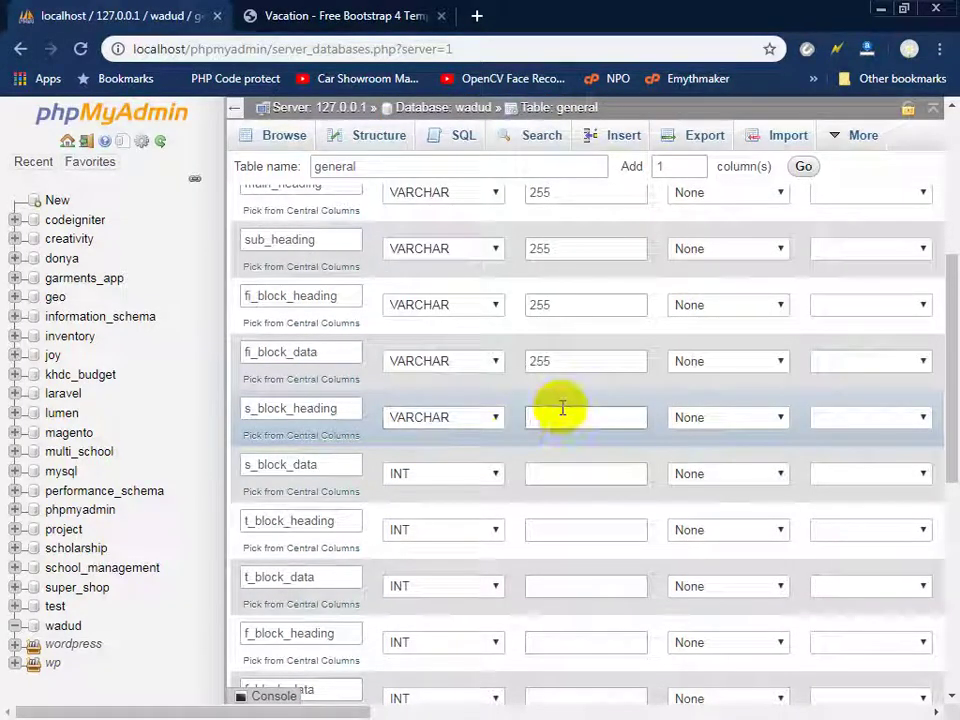
text(255)
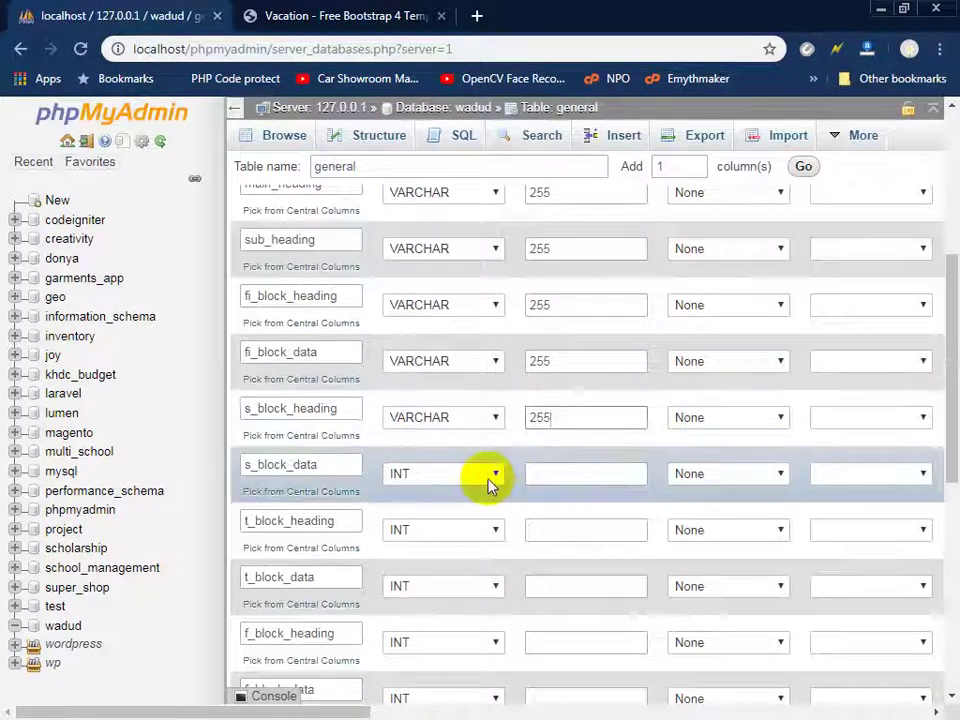
click(490, 480)
click(461, 156)
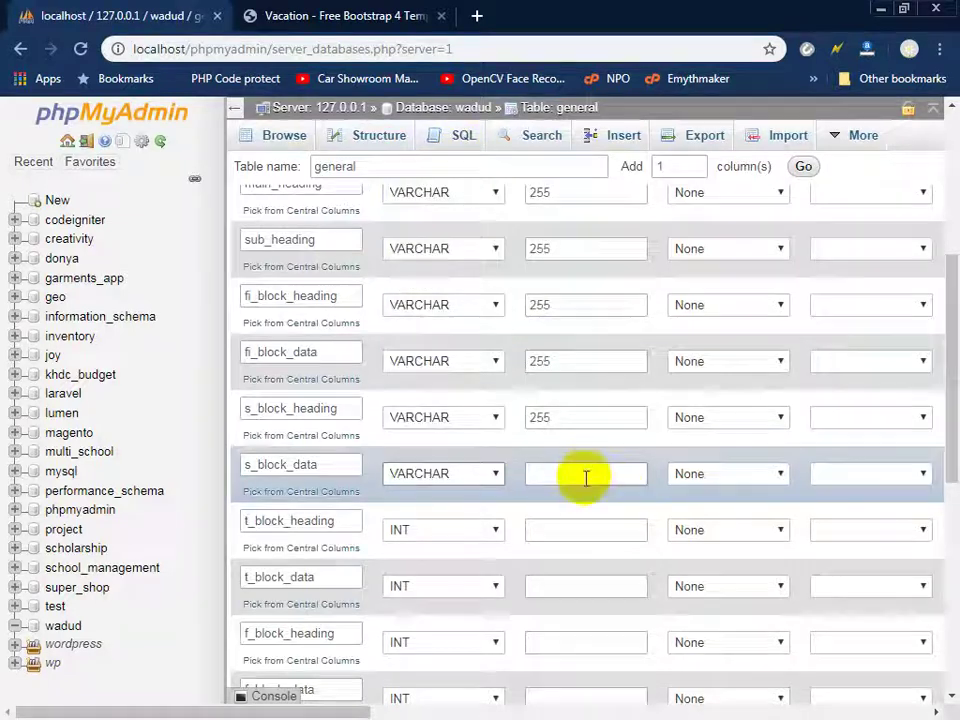
click(590, 469)
text(255)
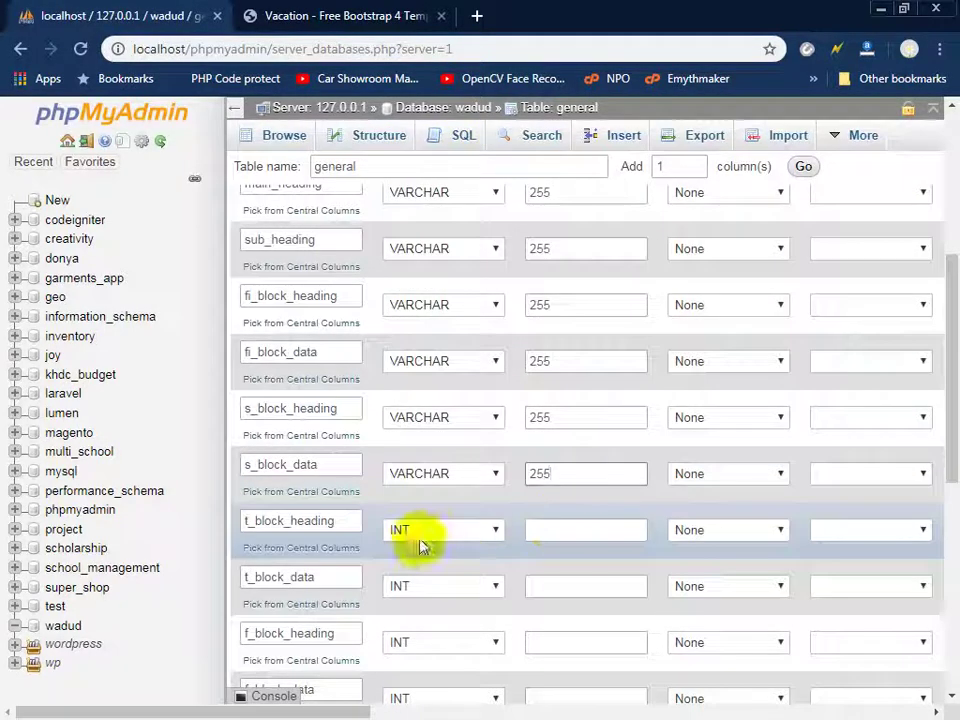
- Make t_block_heading and t_block_data VARCHAR columns of length 255
click(420, 545)
click(440, 227)
click(592, 528)
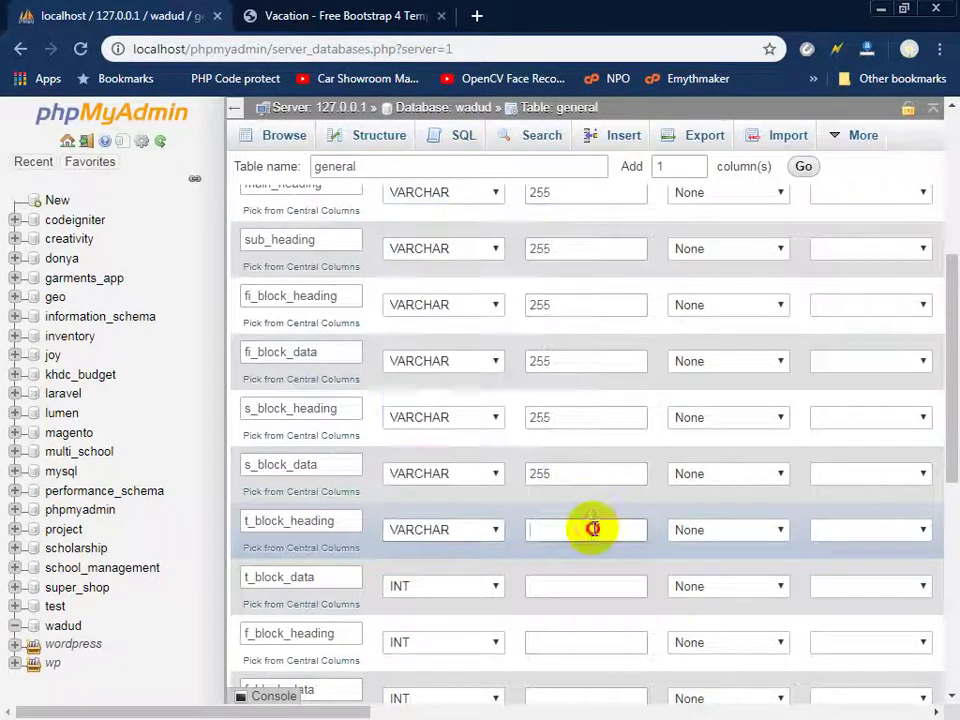
text(255)
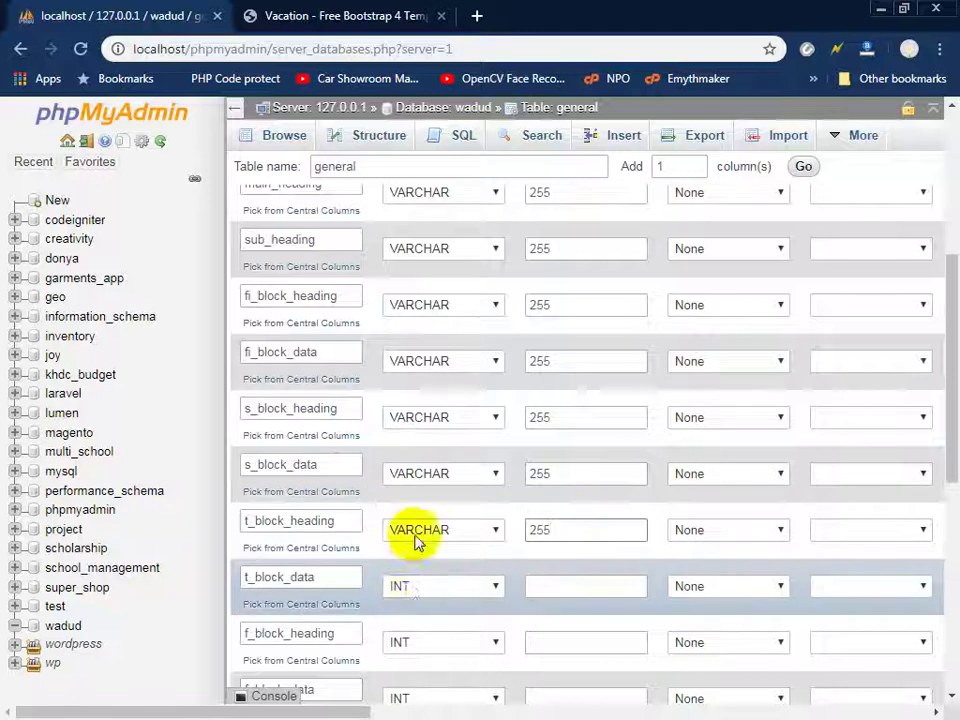
click(440, 586)
click(432, 288)
click(581, 591)
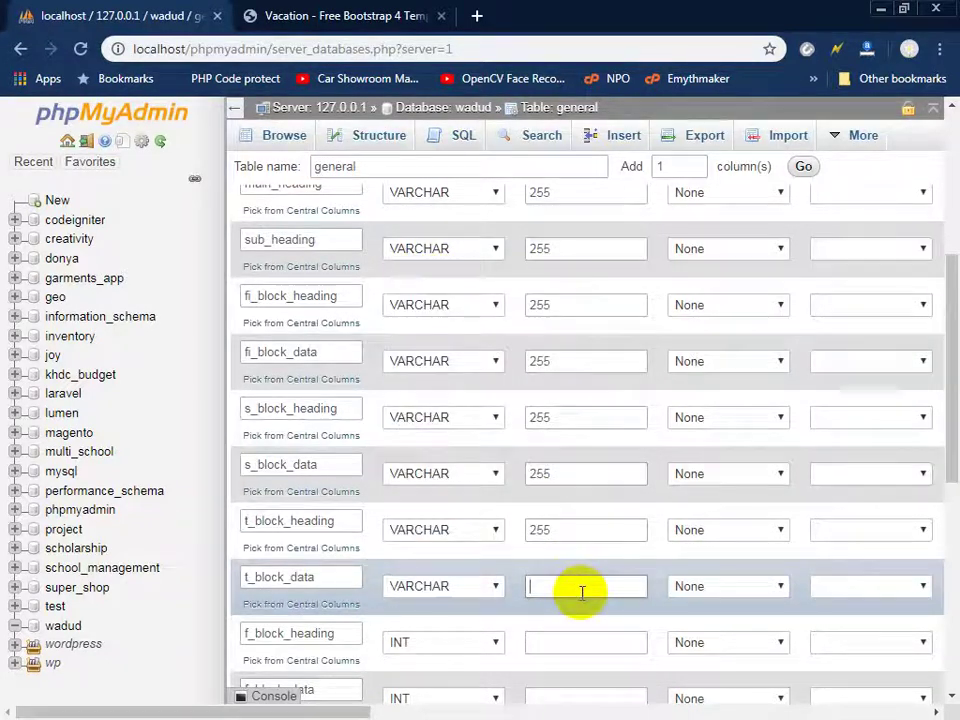
text(255)
- Make f_block_heading and f_block_data VARCHAR columns of length 255
scroll(386, 626, down, 1)
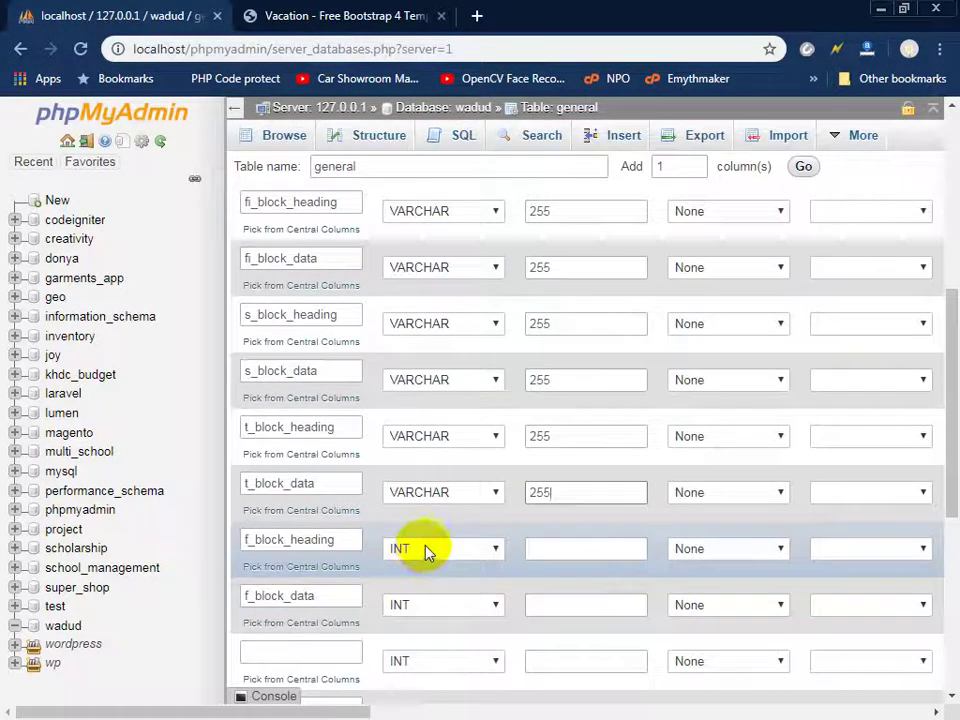
click(424, 549)
click(463, 230)
click(566, 546)
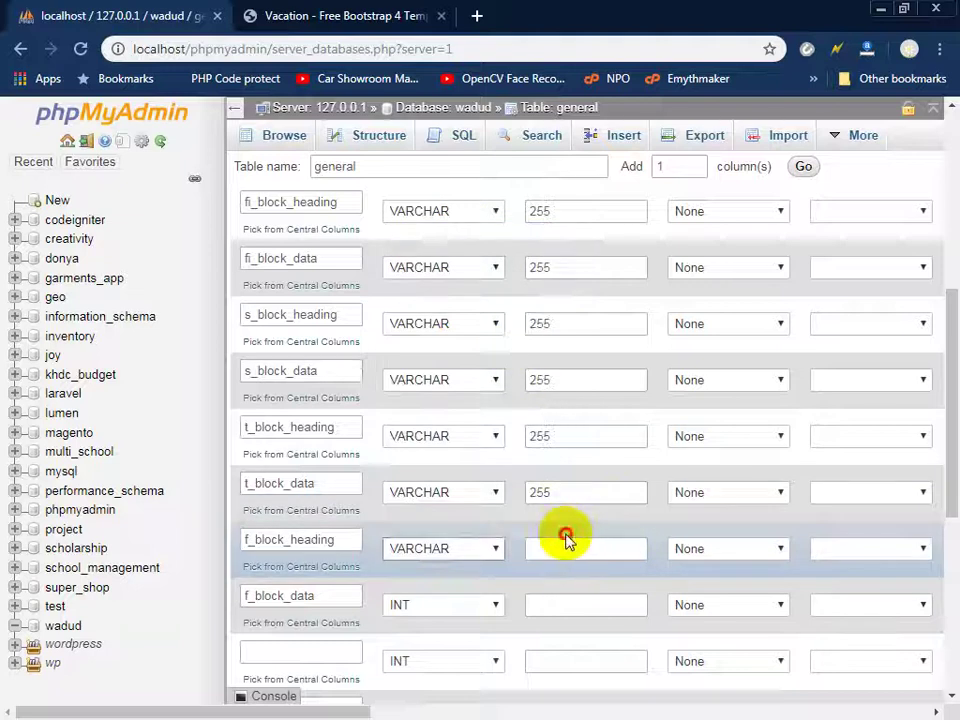
text(255)
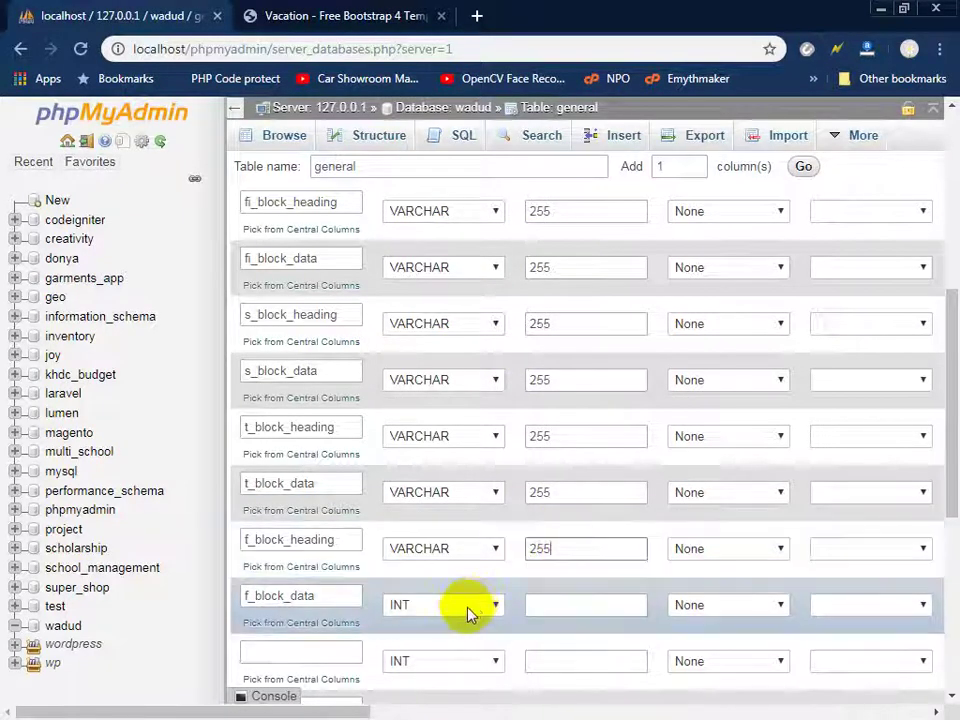
click(467, 607)
click(489, 310)
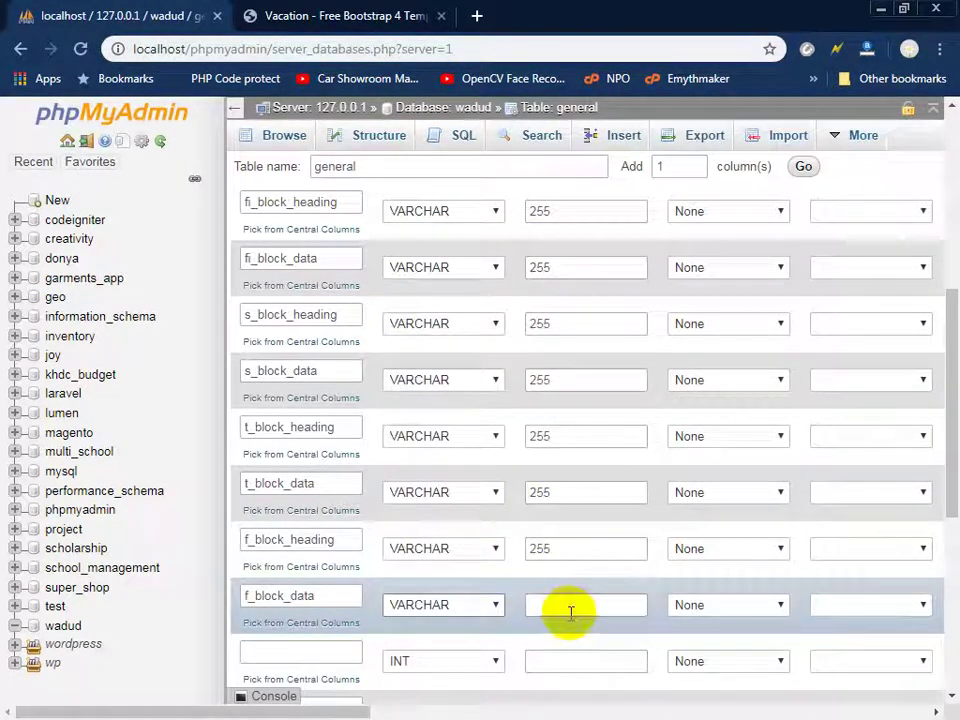
click(586, 605)
text(255)
scroll(253, 574, down, 2)
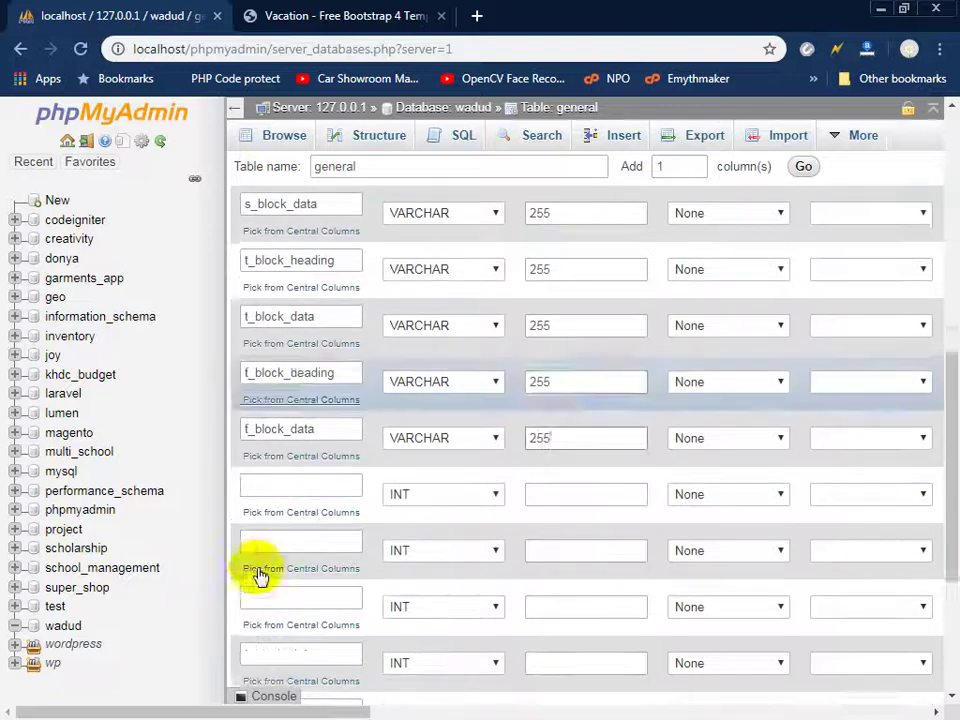
- Select the heading and paragraph of the Vacation page's 'It's time to start your adventure' section
click(278, 17)
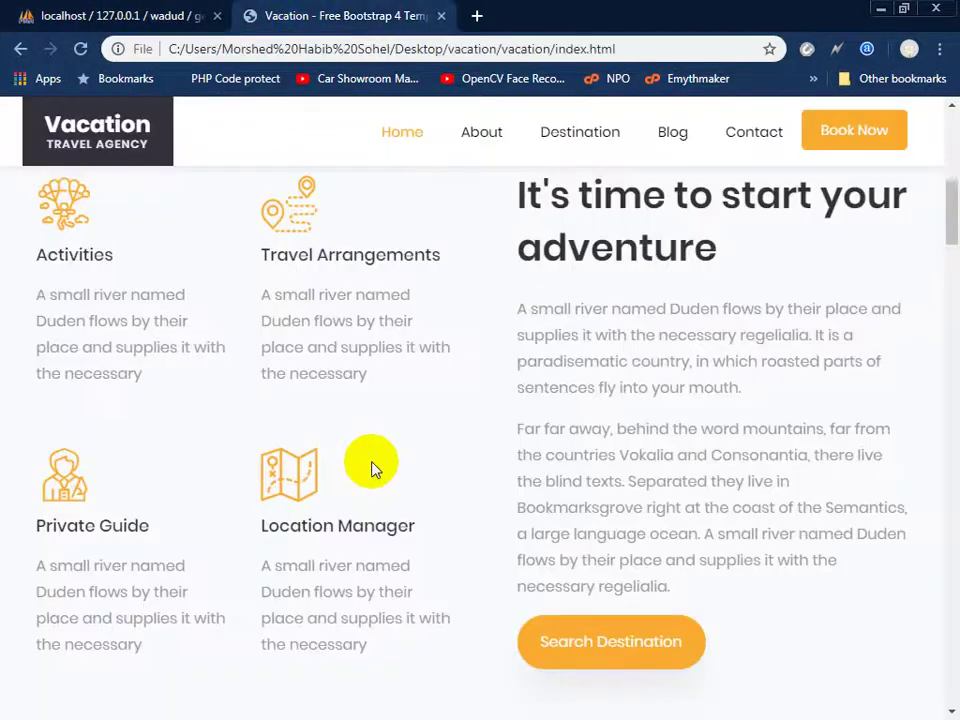
scroll(696, 408, up, 2)
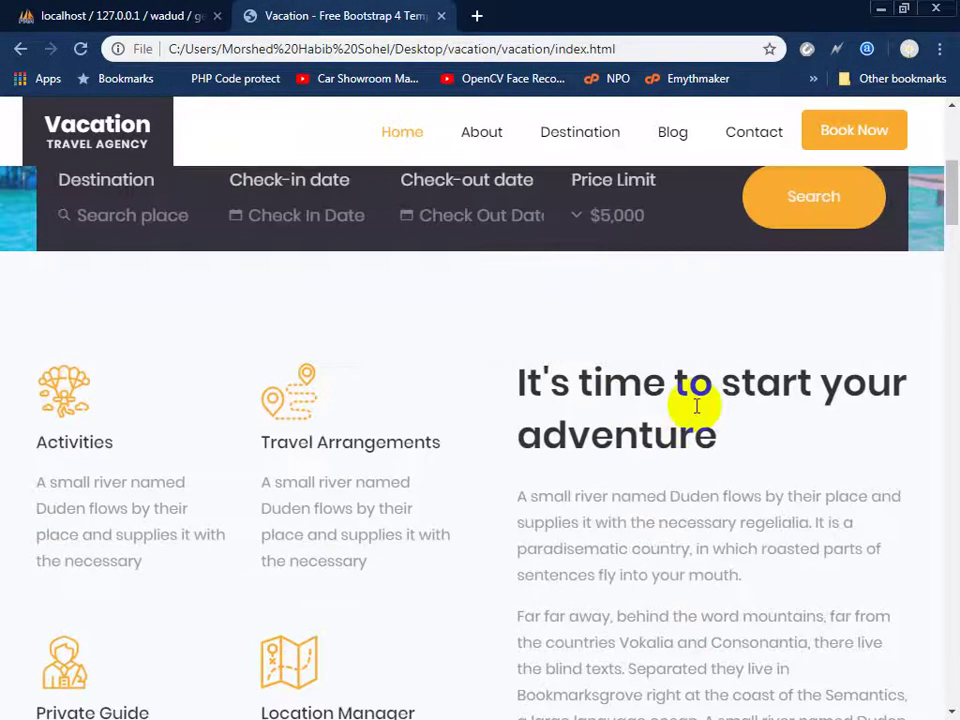
drag(704, 411, 596, 482)
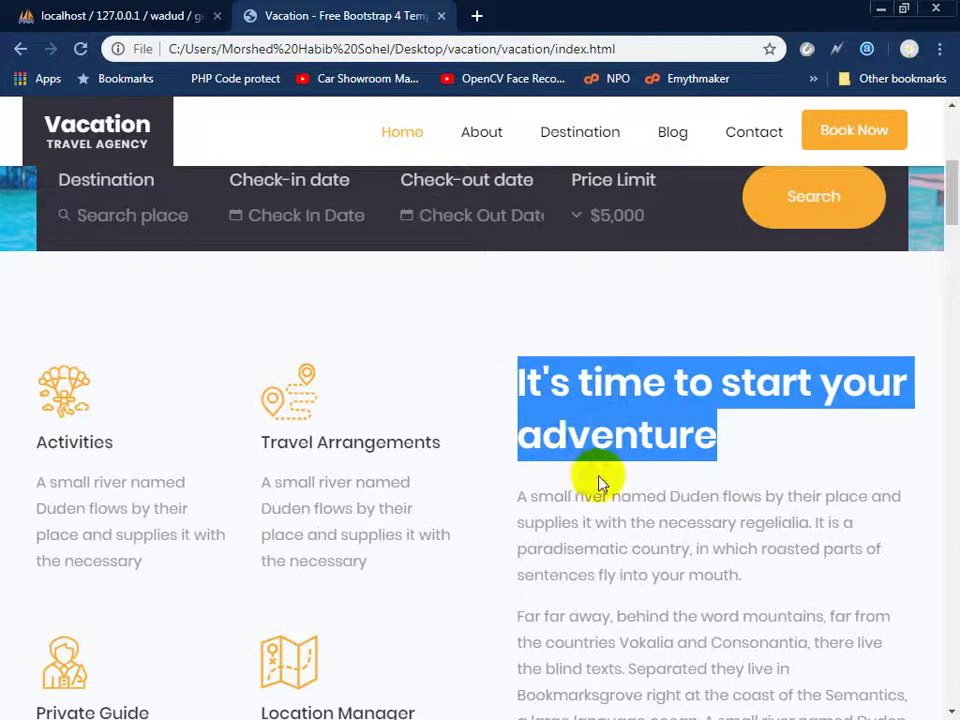
scroll(604, 471, down, 2)
drag(718, 562, 536, 326)
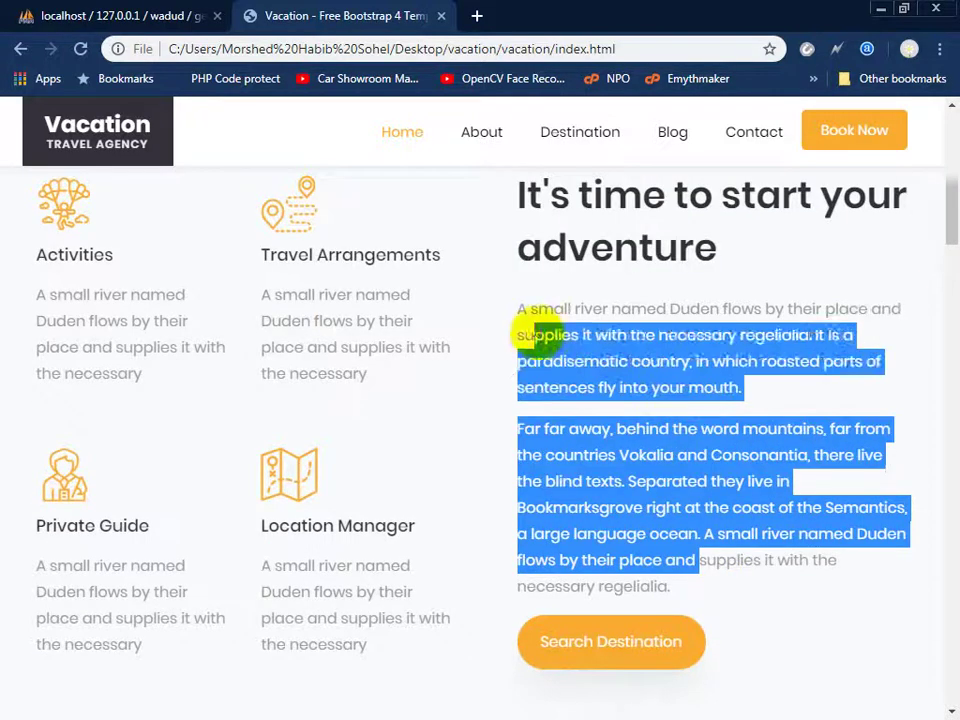
scroll(540, 340, up, 2)
- Make block_title a VARCHAR column with length 255
click(165, 15)
text(block_title)
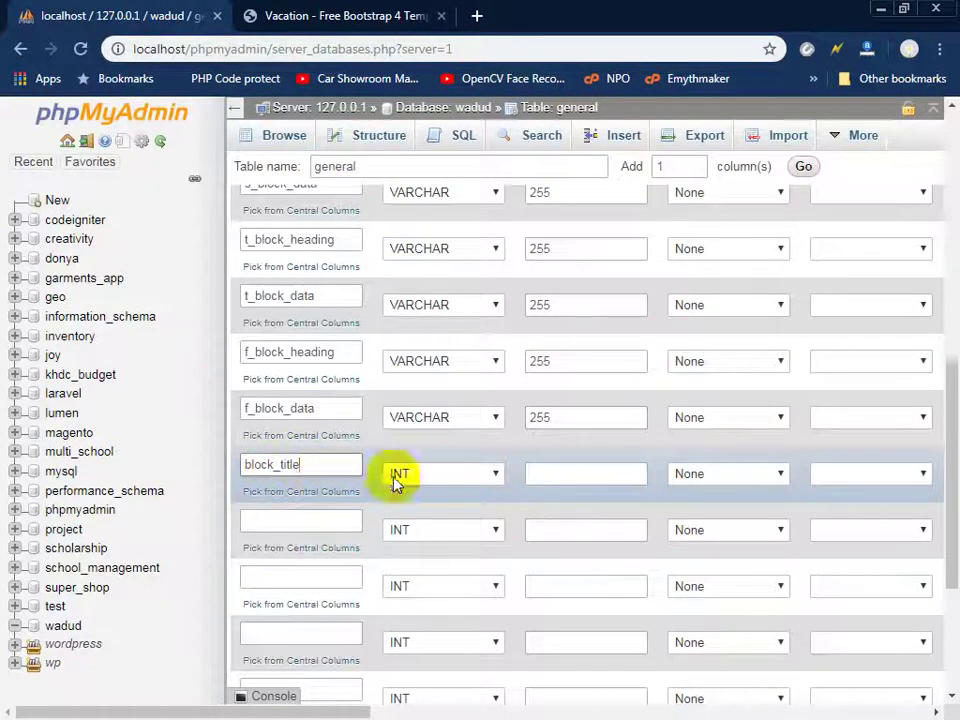
click(395, 477)
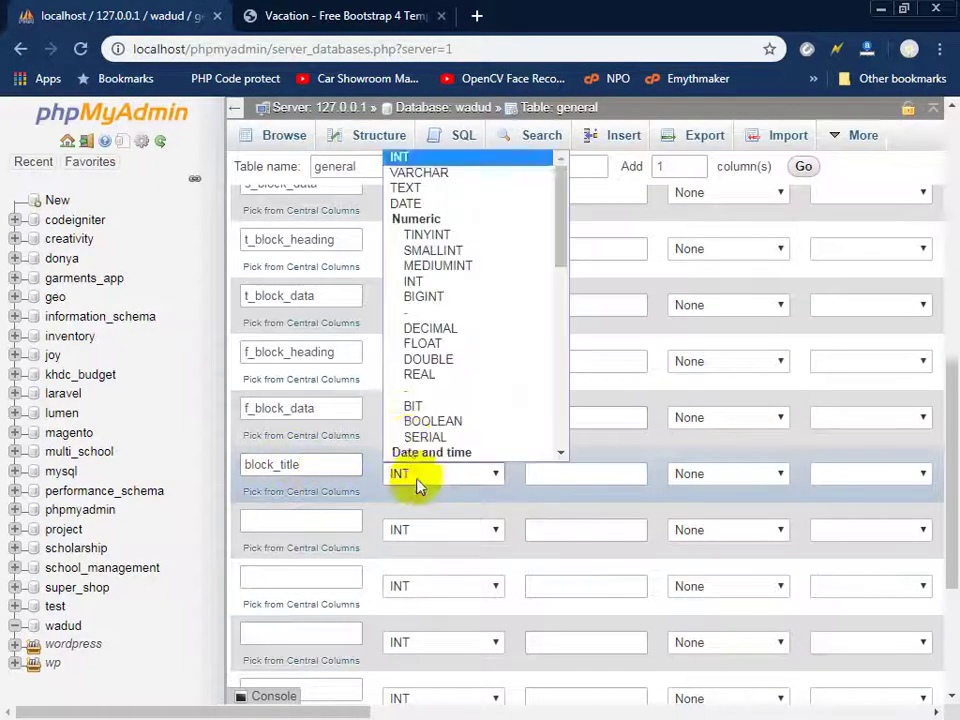
click(456, 158)
click(576, 477)
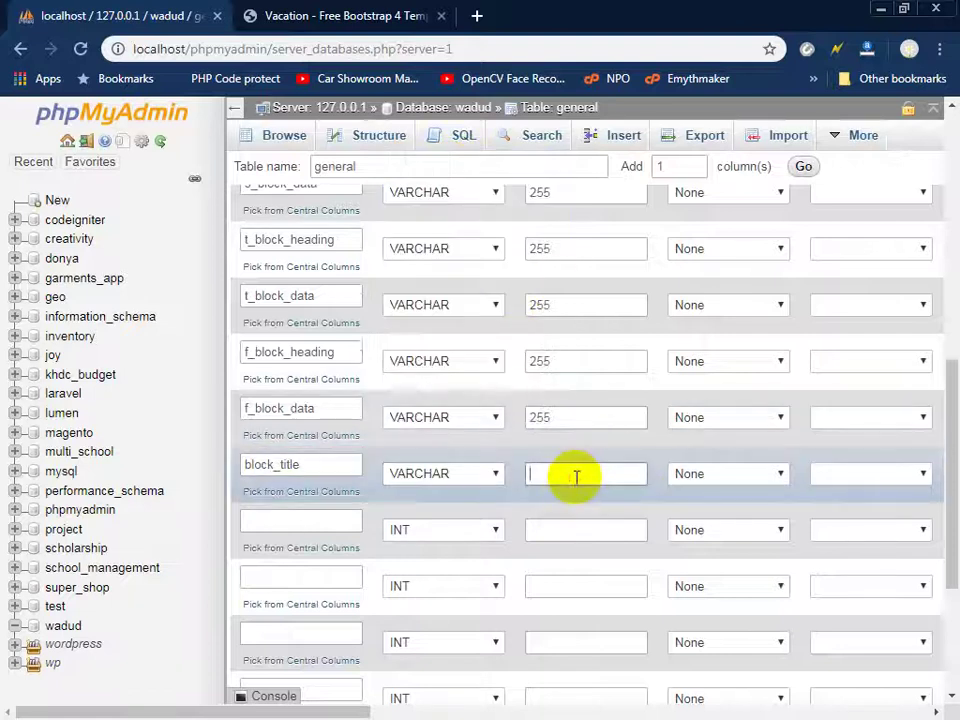
text(255)
- Add a block_description column of type TEXT
click(318, 522)
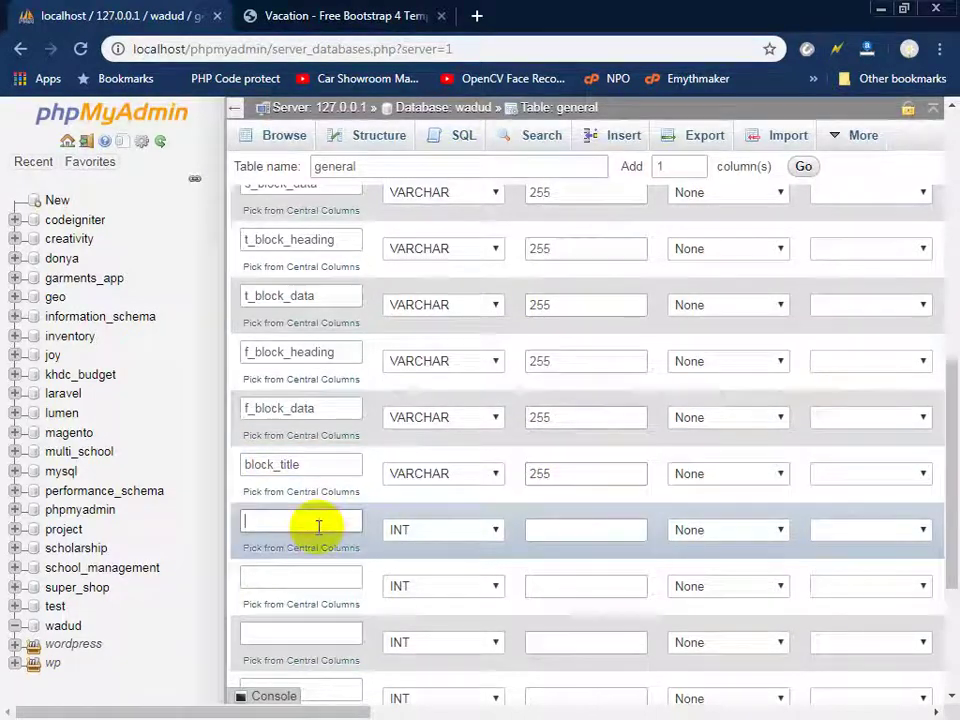
text(block_descr)
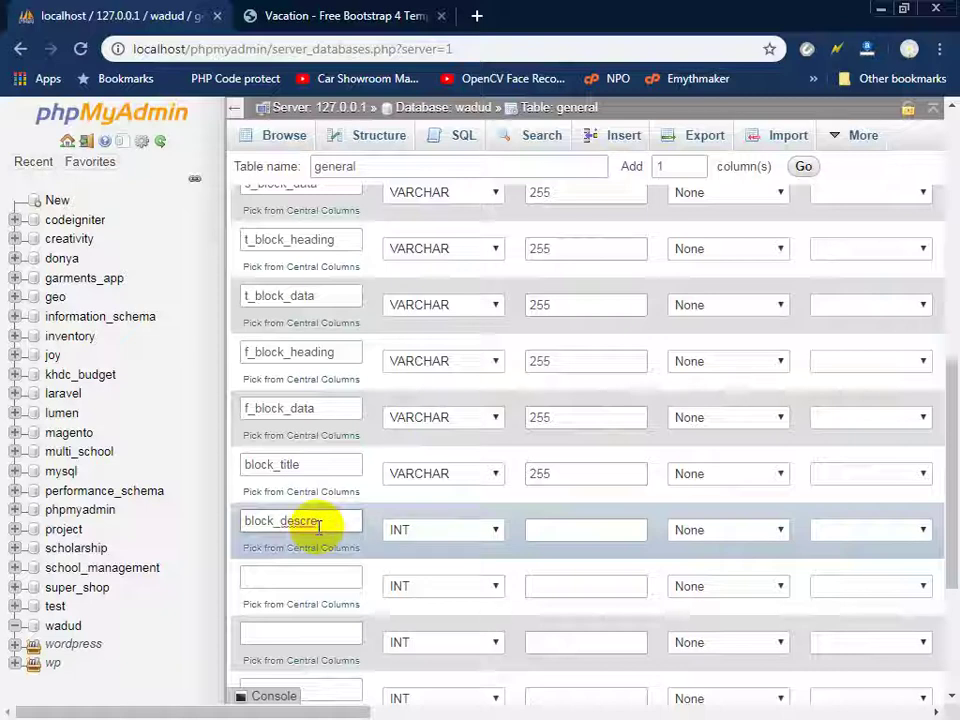
text(iption)
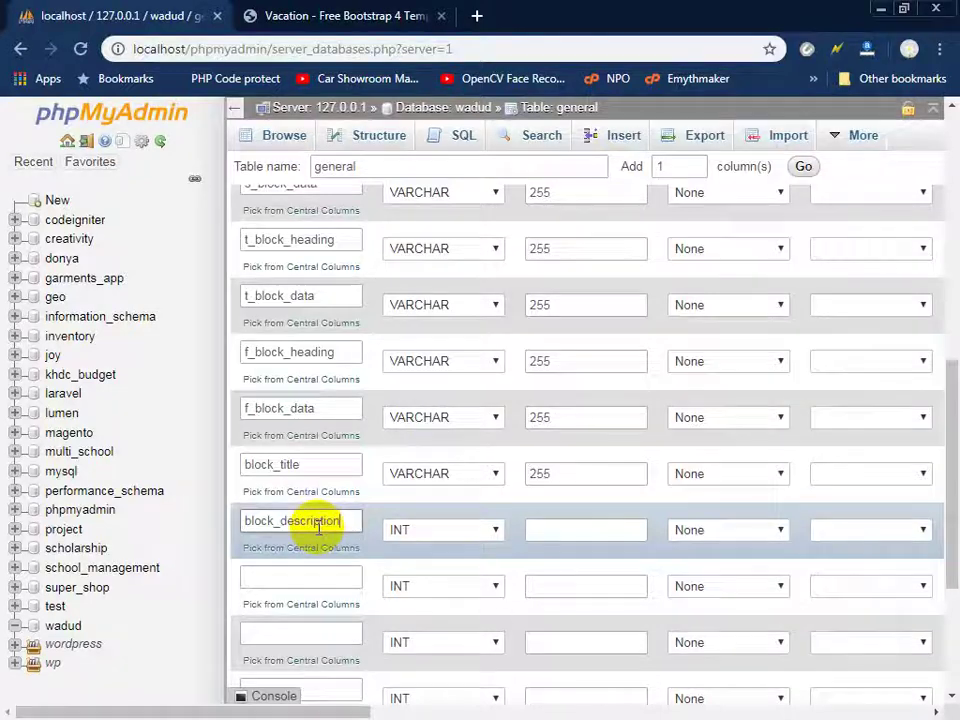
click(426, 538)
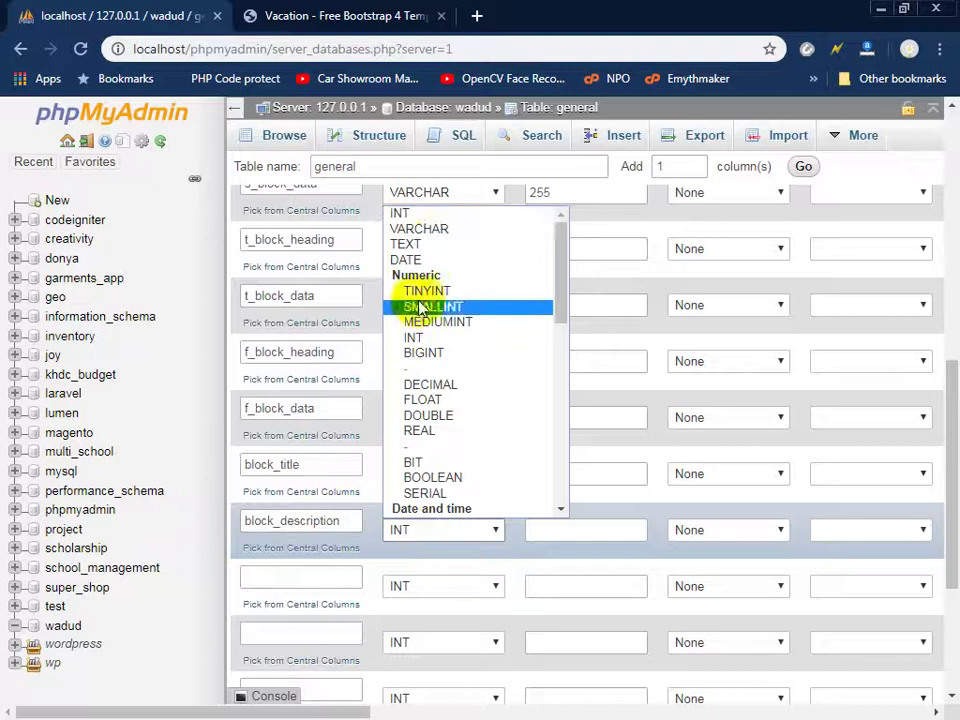
click(407, 244)
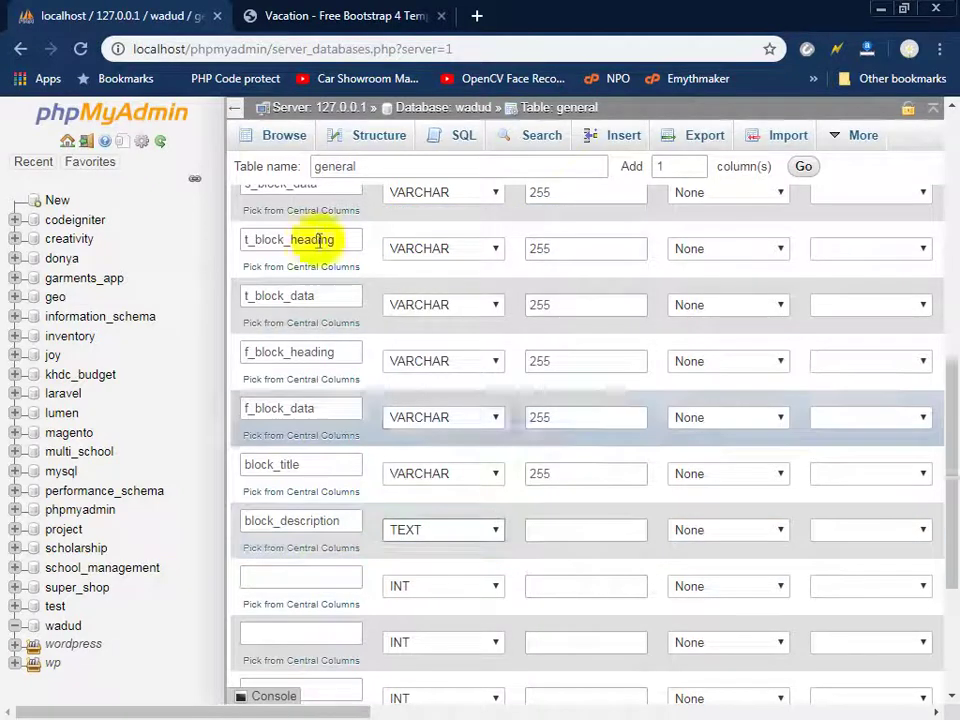
click(320, 16)
- Scroll to the 'Make Your Tour Memorable and Safe With Us' section and select its heading
scroll(536, 480, down, 3)
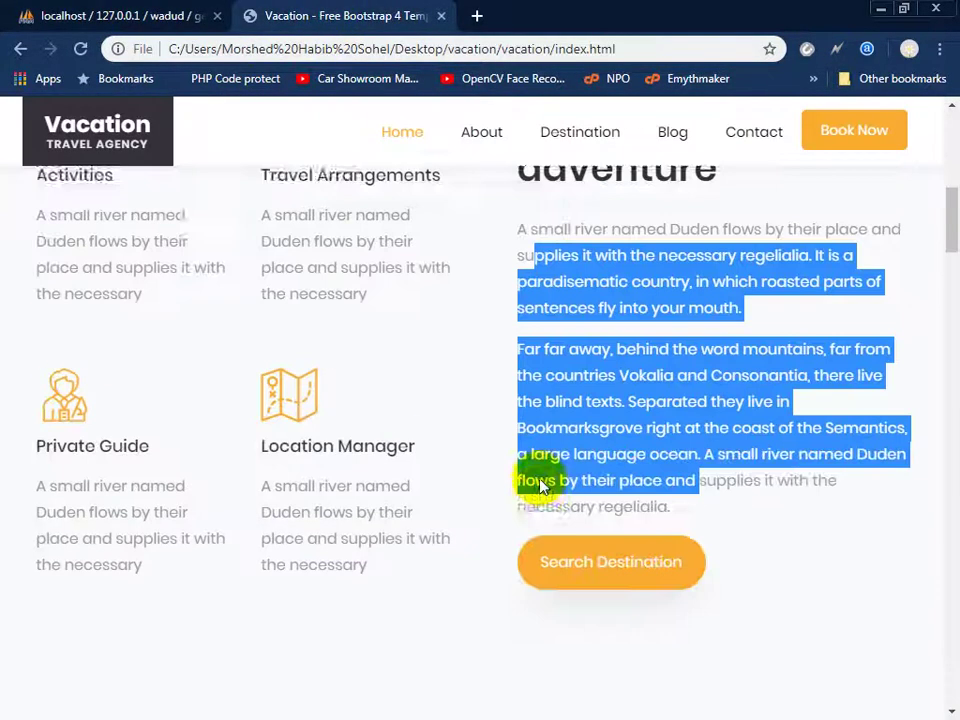
scroll(499, 495, down, 1)
scroll(499, 495, down, 3)
scroll(502, 494, down, 2)
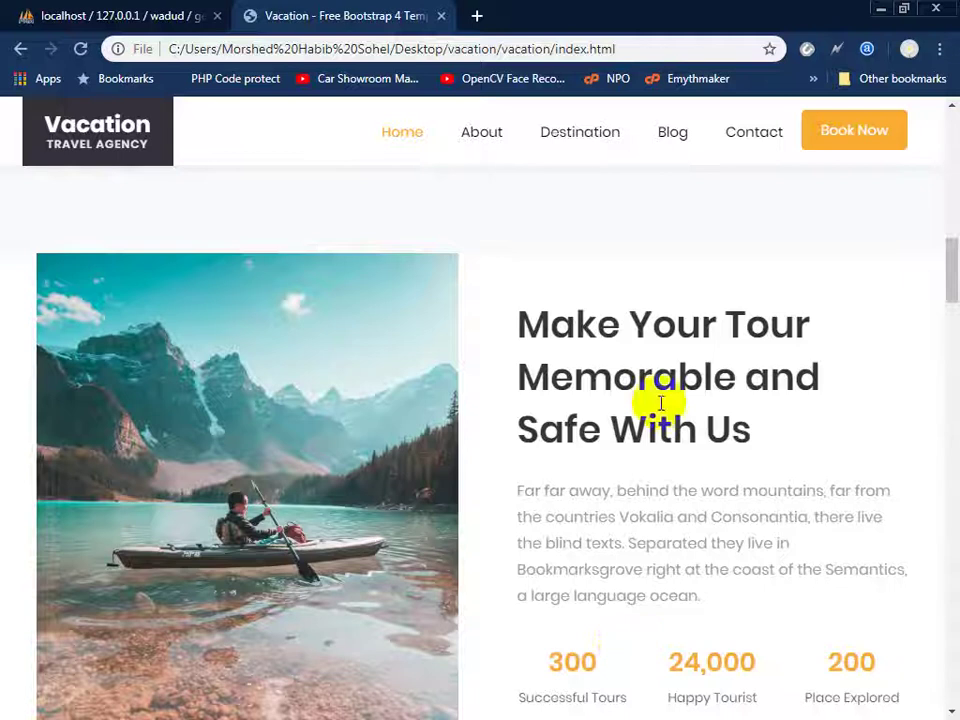
scroll(617, 612, down, 2)
scroll(618, 606, down, 2)
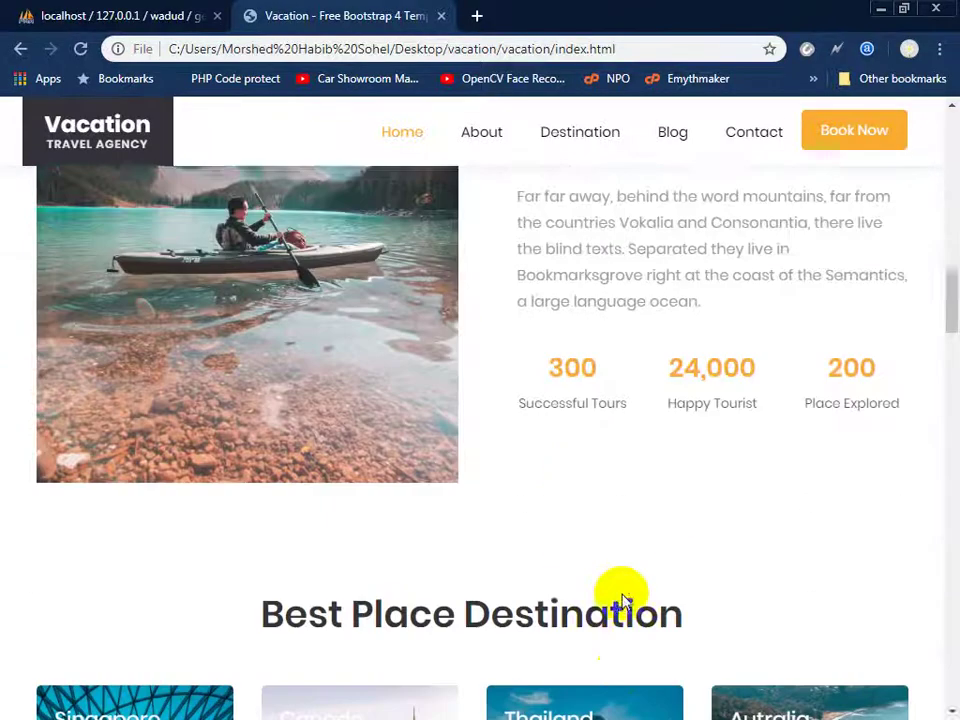
scroll(622, 598, up, 3)
scroll(613, 574, up, 2)
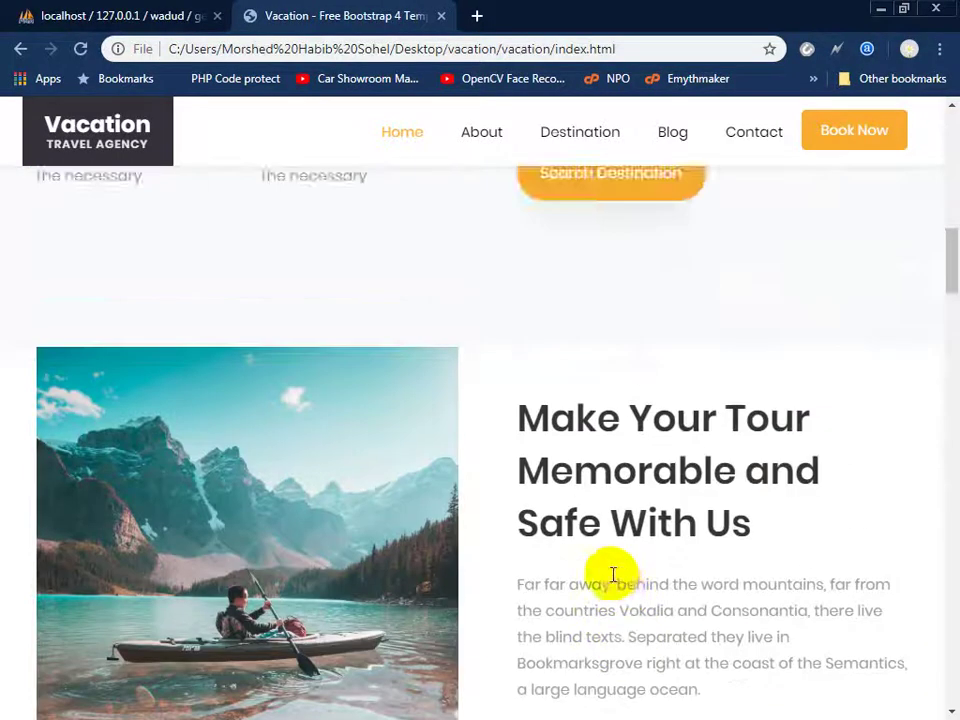
scroll(484, 561, down, 1)
scroll(520, 556, up, 3)
drag(484, 561, 559, 551)
scroll(706, 366, up, 4)
scroll(638, 463, down, 5)
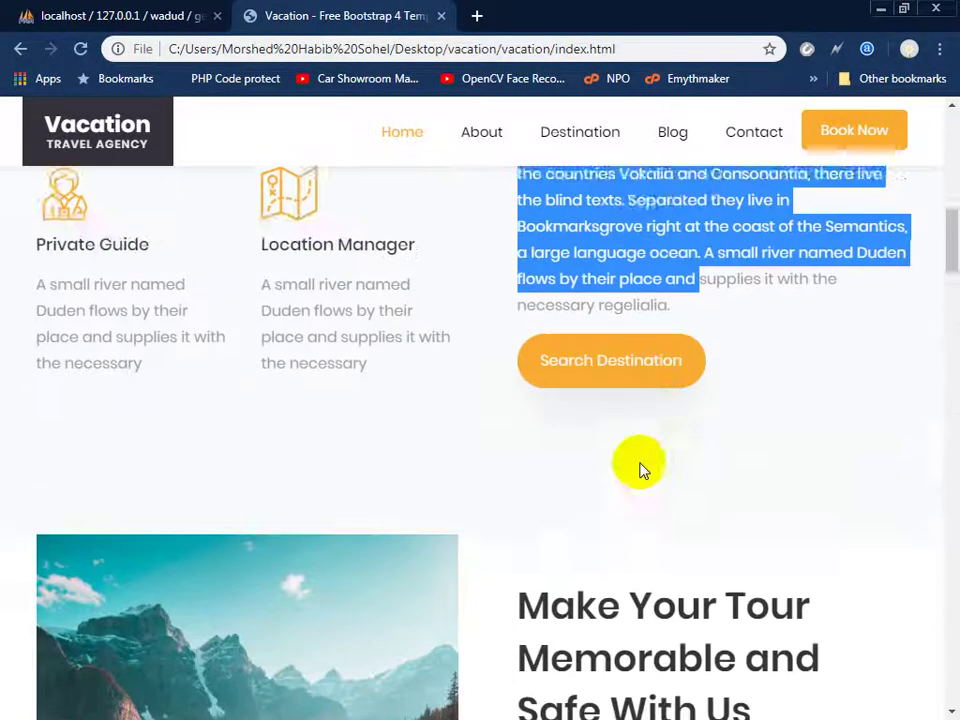
scroll(583, 471, down, 3)
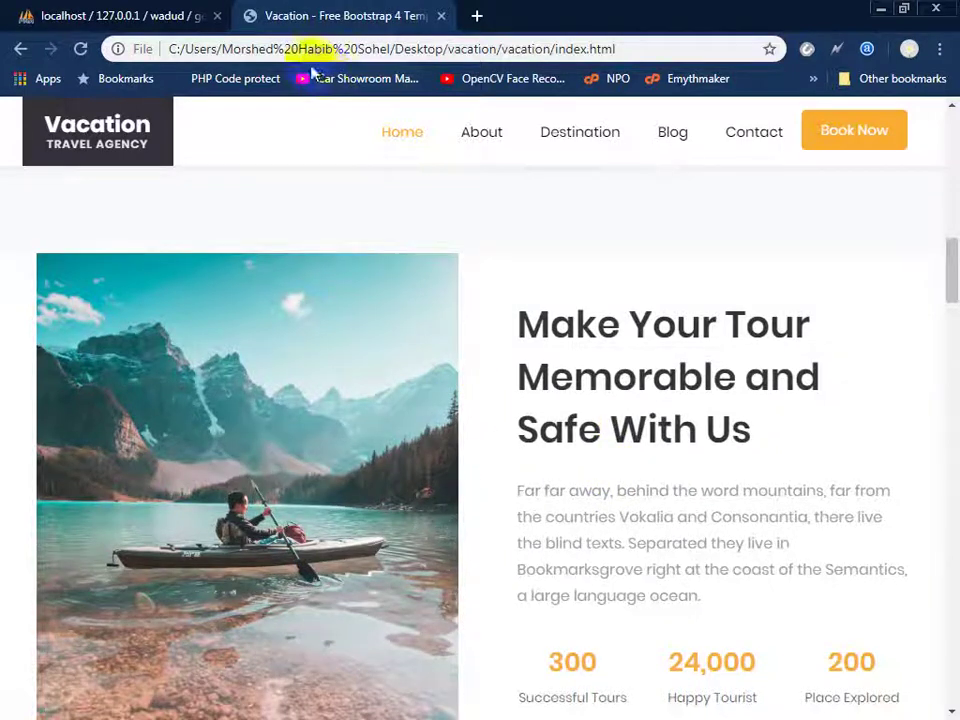
drag(758, 452, 521, 304)
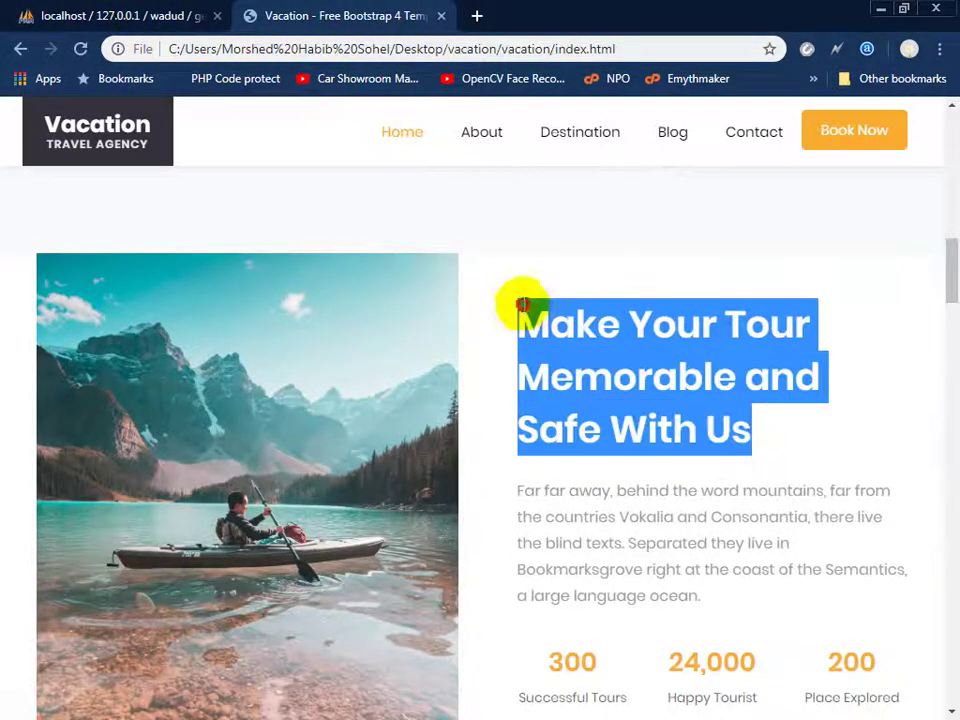
scroll(718, 510, down, 1)
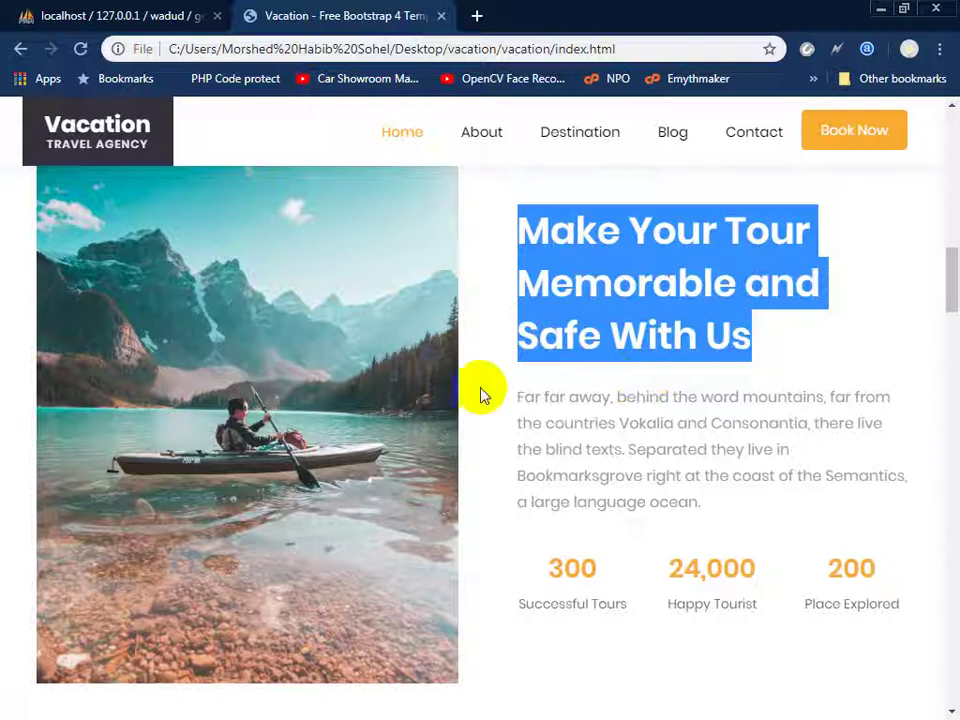
scroll(481, 395, up, 1)
scroll(482, 396, down, 2)
scroll(482, 392, up, 4)
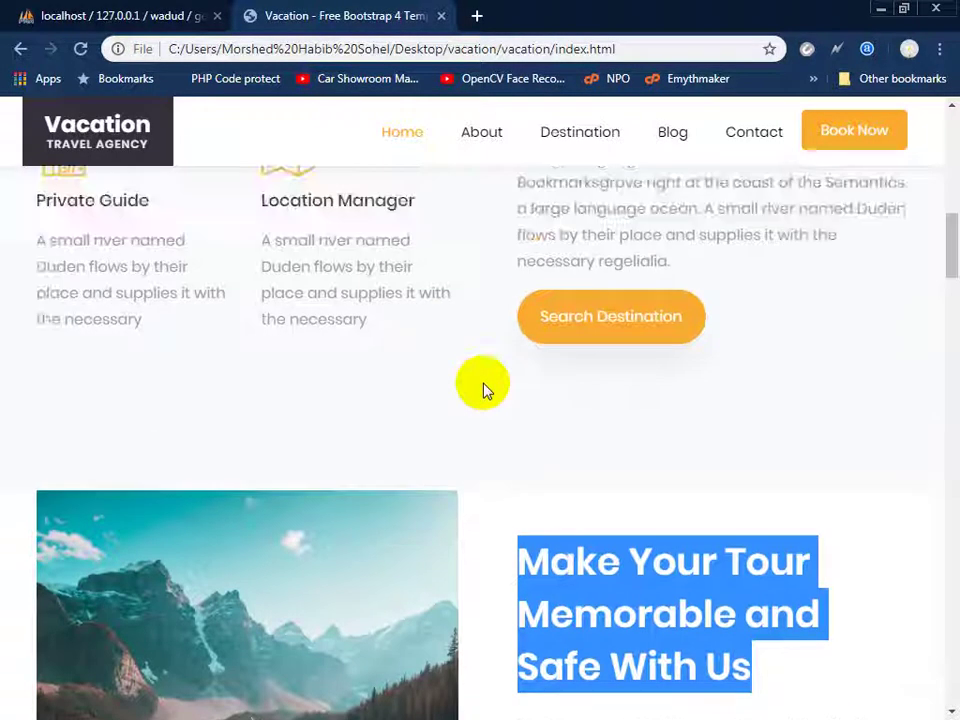
scroll(483, 390, up, 6)
scroll(482, 386, up, 1)
scroll(482, 388, down, 4)
scroll(483, 392, down, 4)
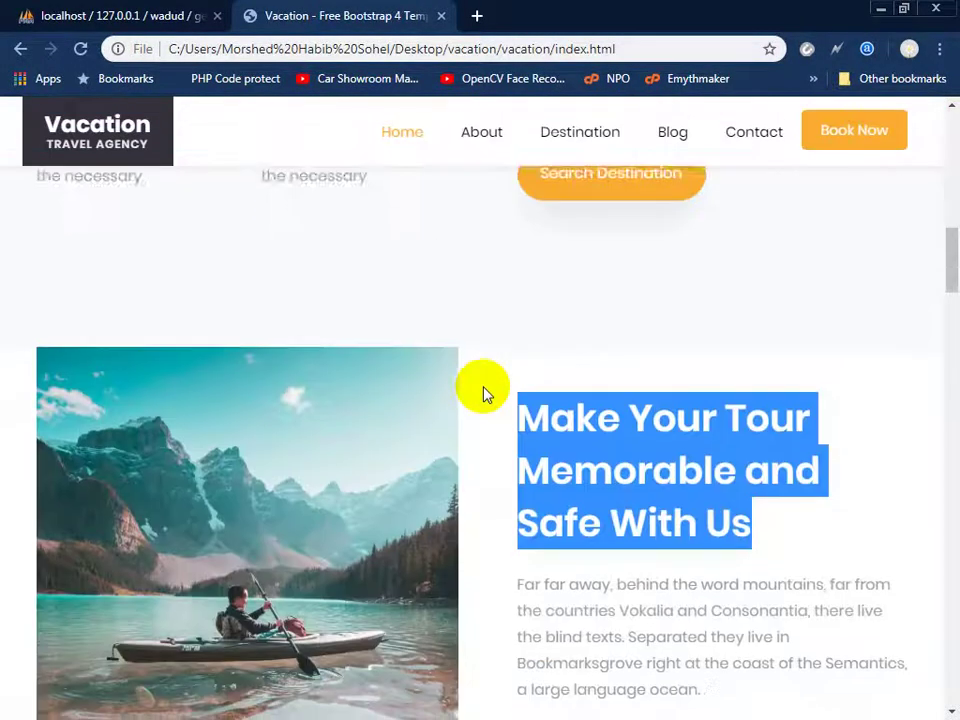
click(150, 15)
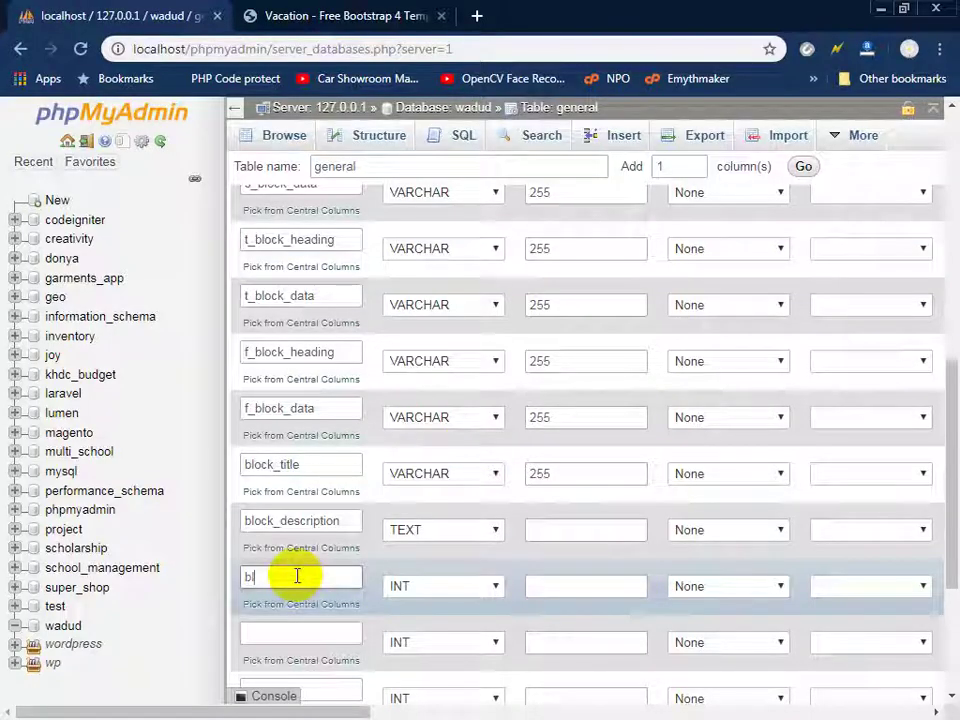
- Add block_photo and second_block_des columns, both of type TEXT
text(ock_p)
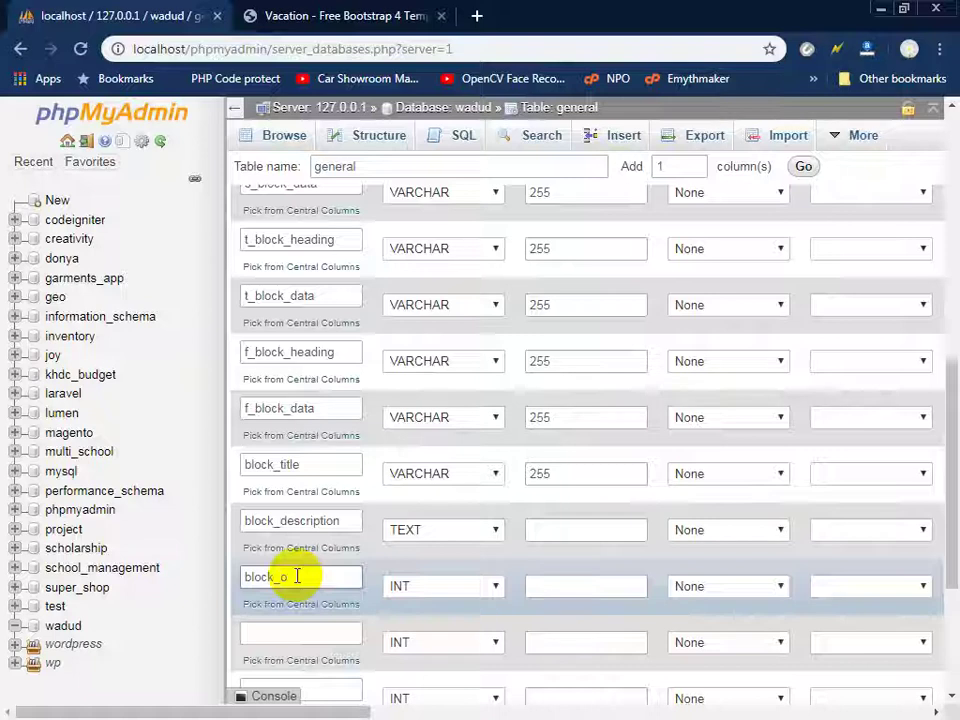
text(to)
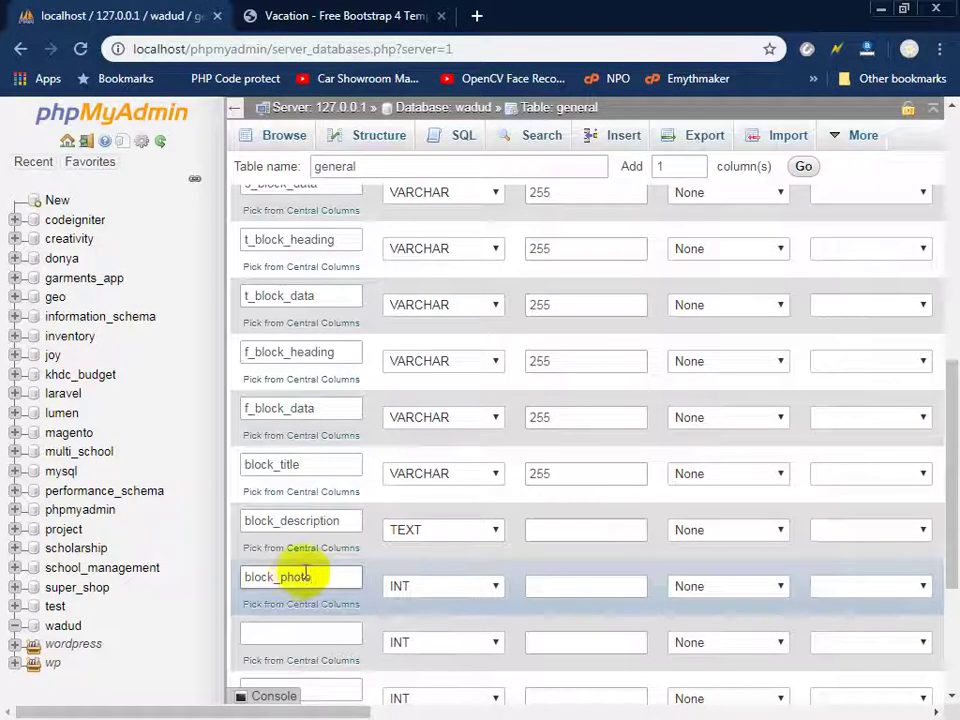
click(449, 589)
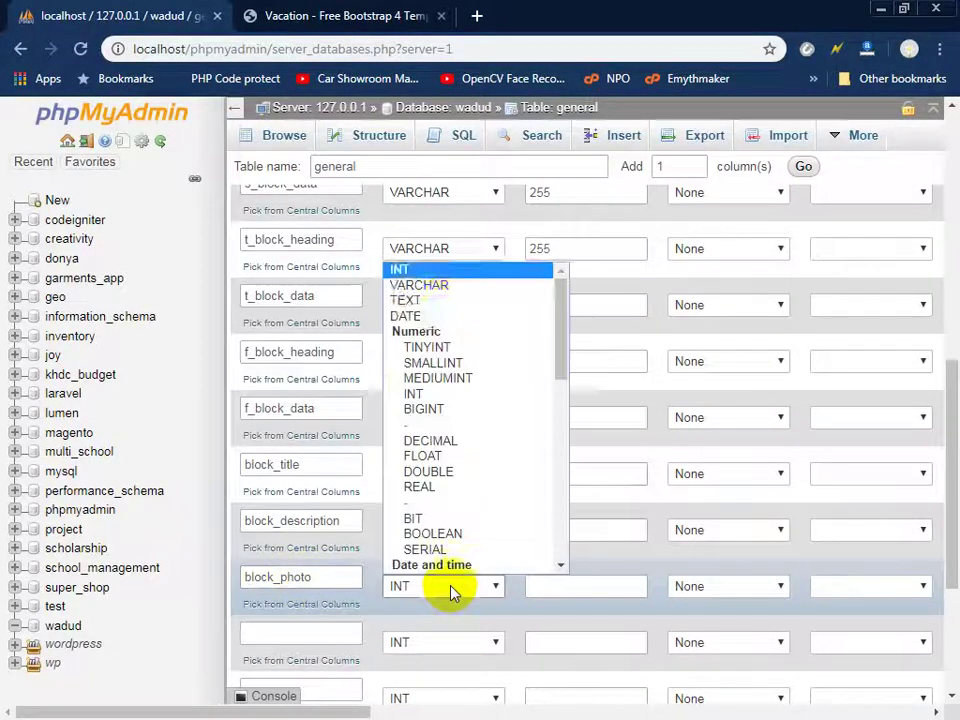
click(446, 310)
click(269, 636)
text(second_block_d)
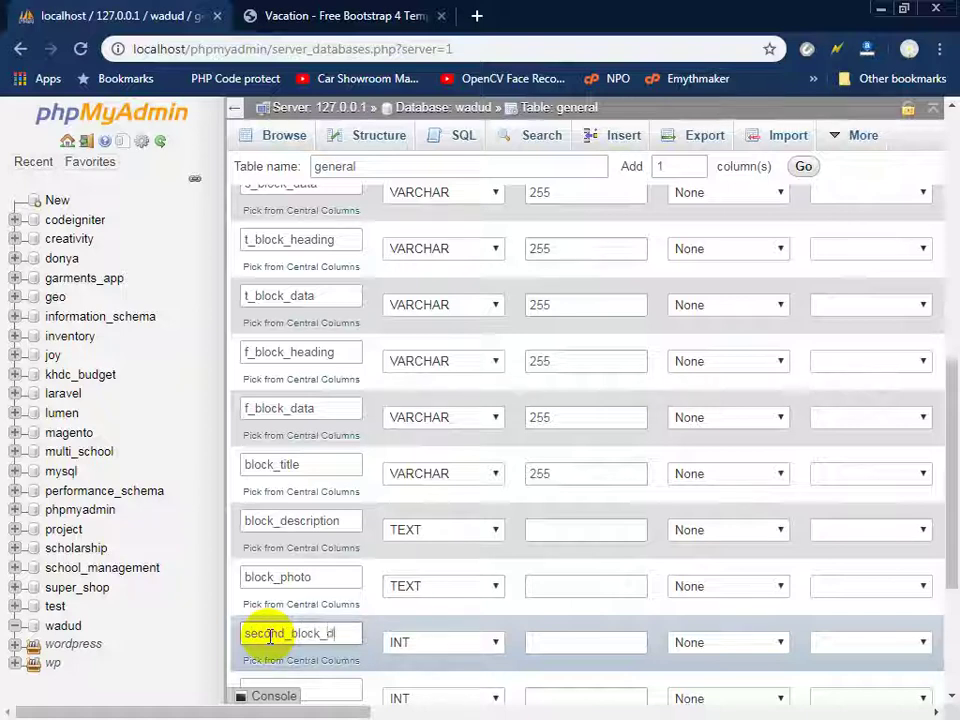
text(es)
scroll(386, 510, down, 2)
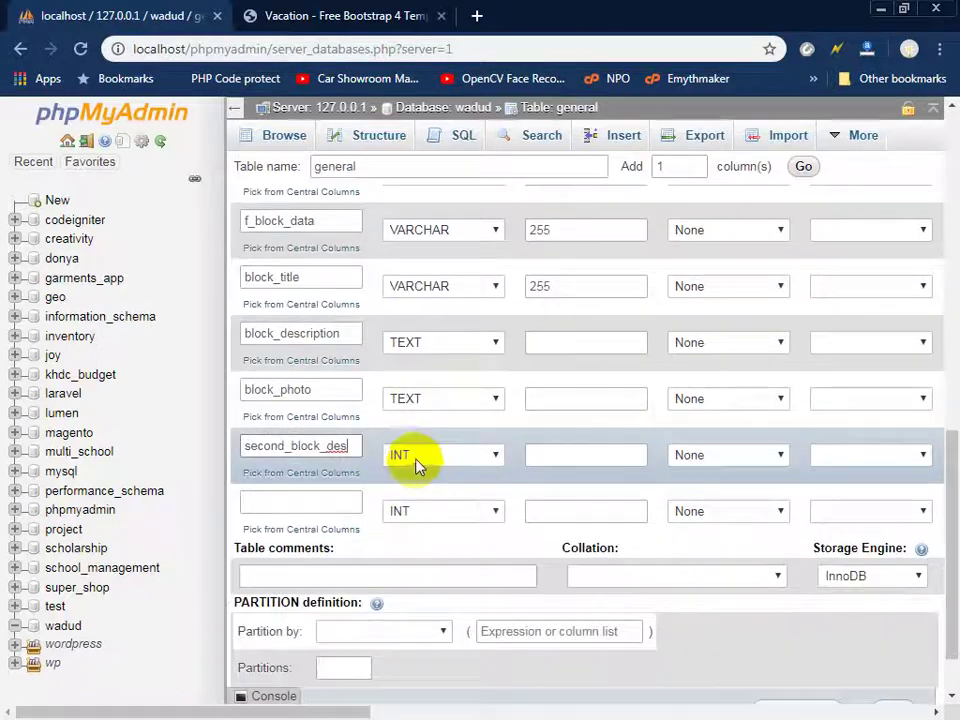
click(420, 458)
click(440, 168)
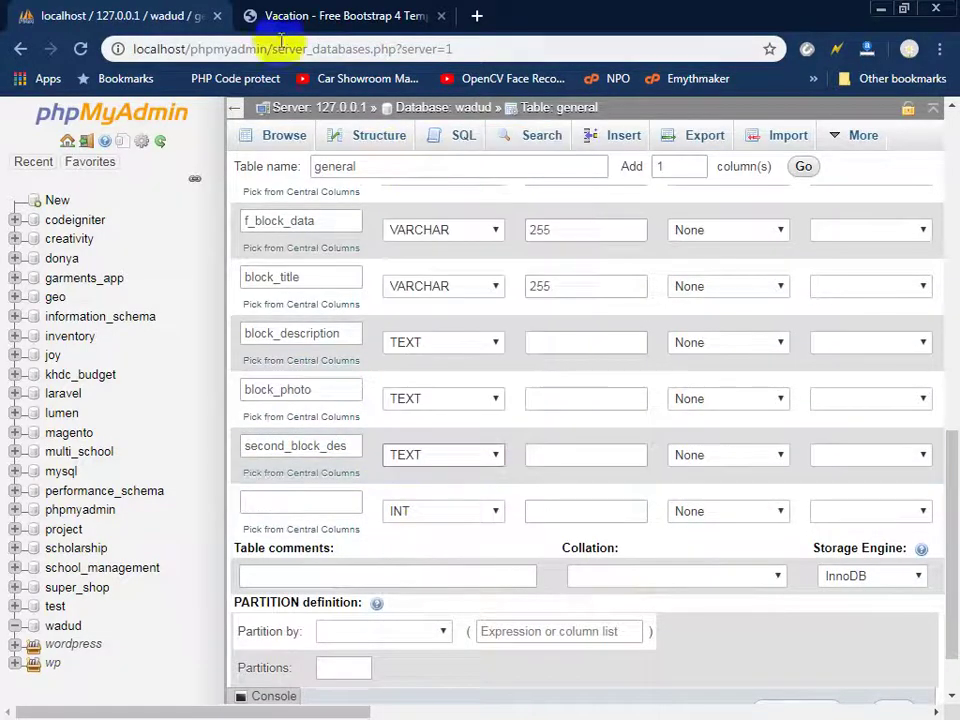
- Select the paragraph and heading of the Vacation page's 'Make Your Tour' section
click(300, 16)
click(718, 595)
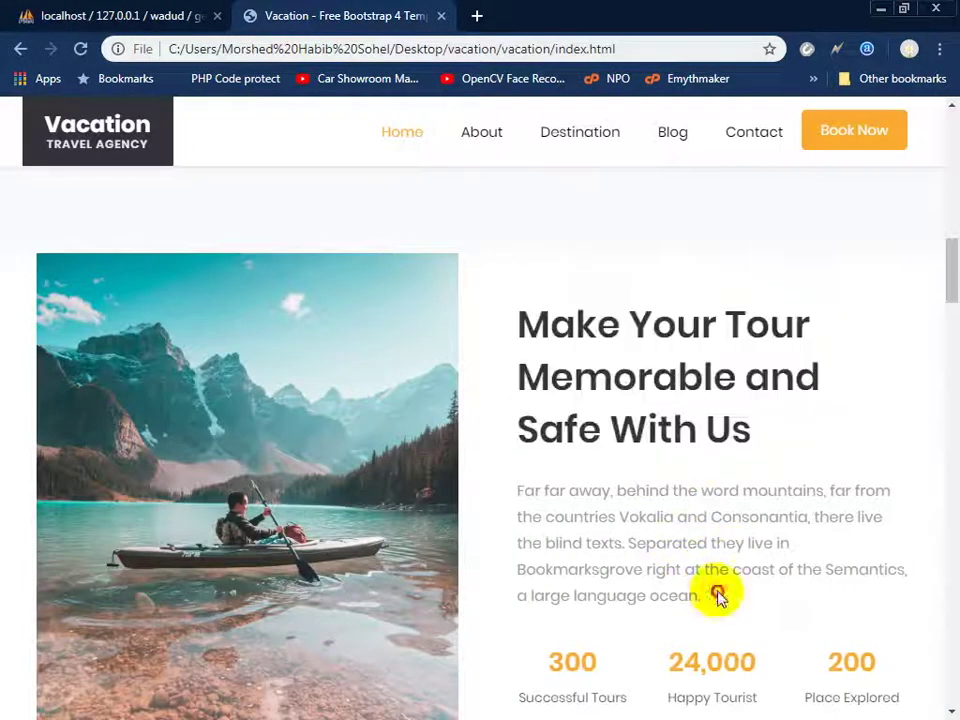
drag(718, 595, 522, 493)
click(748, 432)
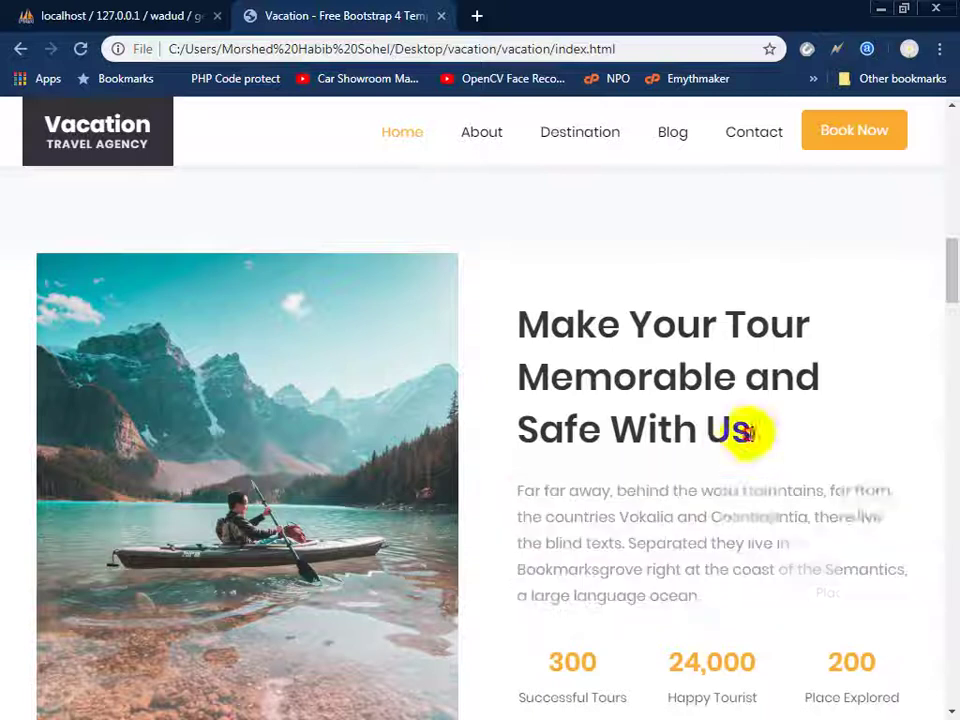
drag(748, 432, 251, 186)
- Paste a copied column name into the empty last row of the general table form
click(150, 14)
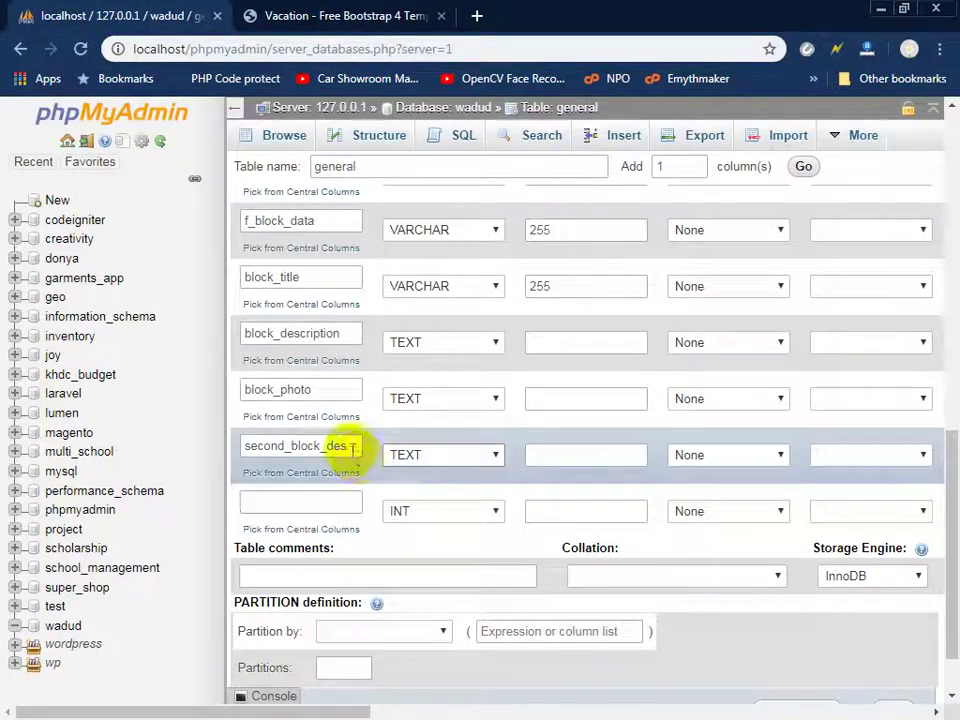
drag(352, 447, 199, 446)
key(ctrl+c)
click(270, 505)
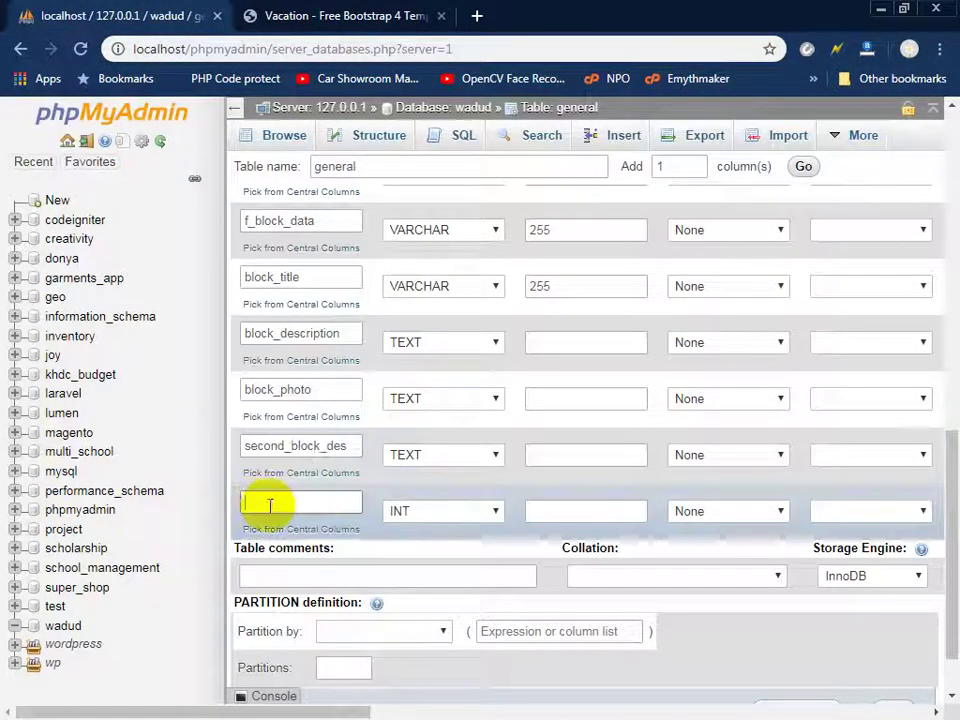
key(ctrl+v)
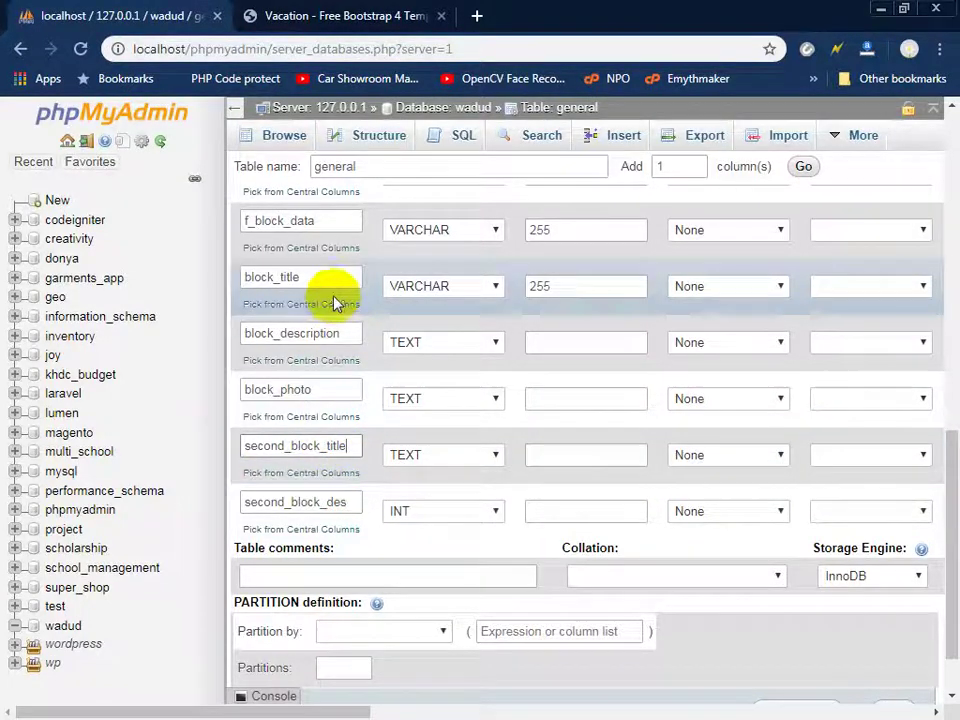
drag(336, 290, 225, 258)
click(315, 13)
- Scroll through the Vacation page's adventure section and visitor stats, then return to the phpMyAdmin general table form
scroll(500, 420, up, 4)
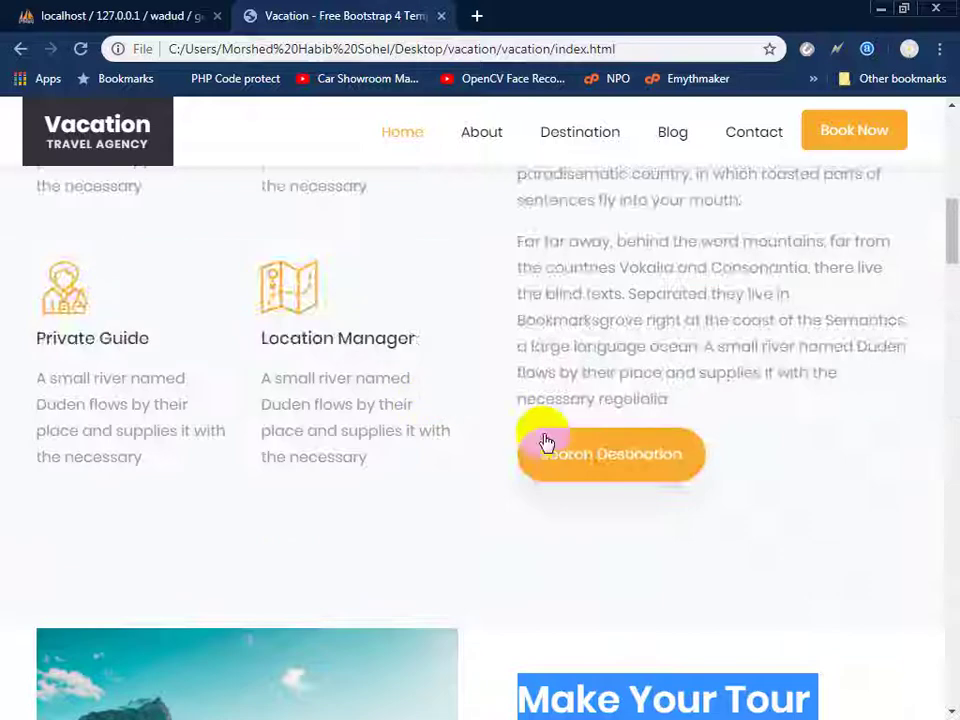
scroll(600, 410, up, 3)
drag(718, 346, 552, 275)
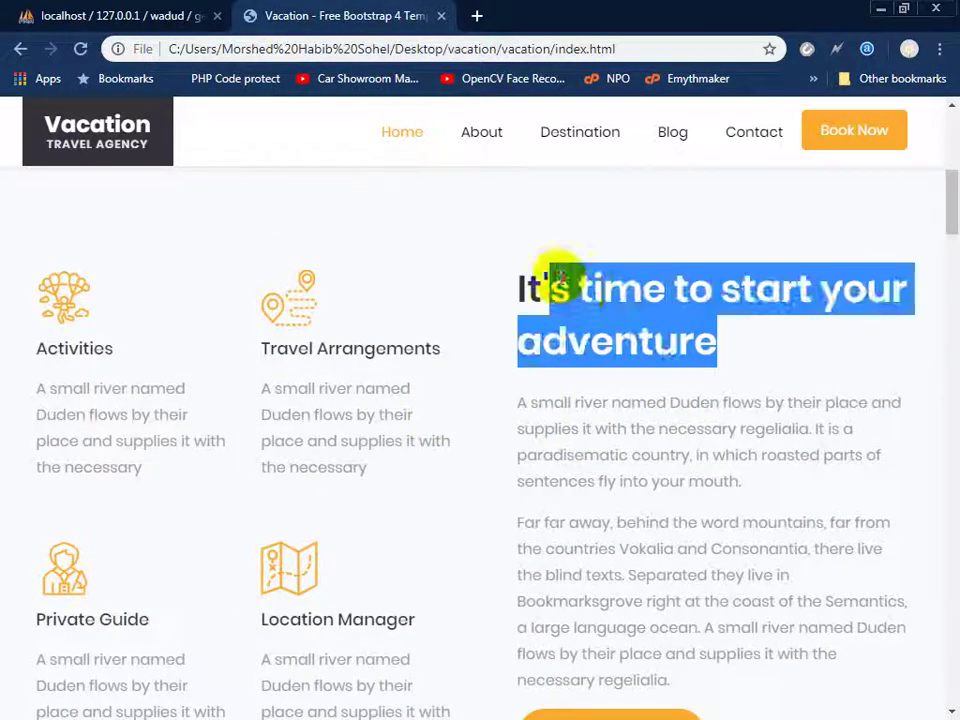
click(660, 542)
scroll(660, 545, down, 5)
scroll(660, 548, down, 4)
scroll(660, 548, down, 1)
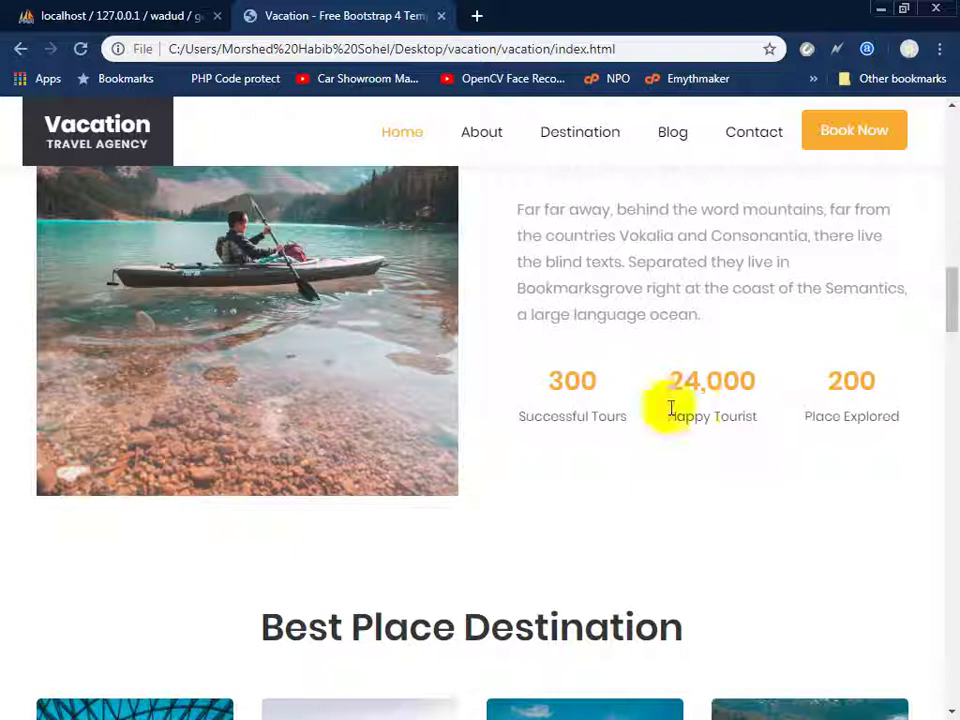
click(619, 418)
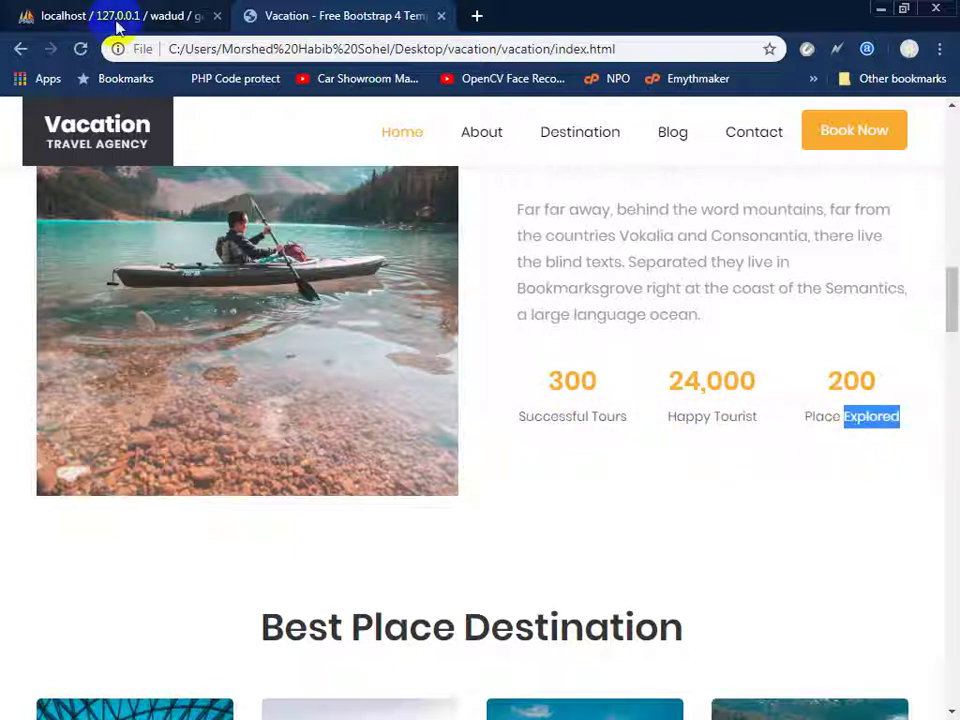
click(122, 24)
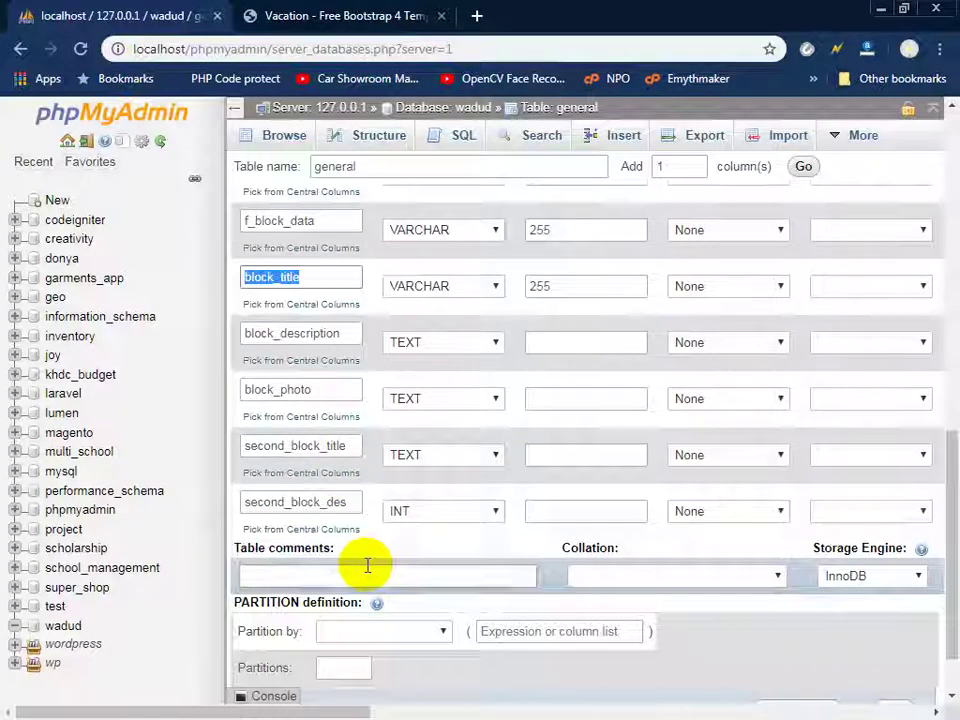
- Add extra empty column rows to the general table form, glancing at the Vacation page
scroll(367, 566, down, 2)
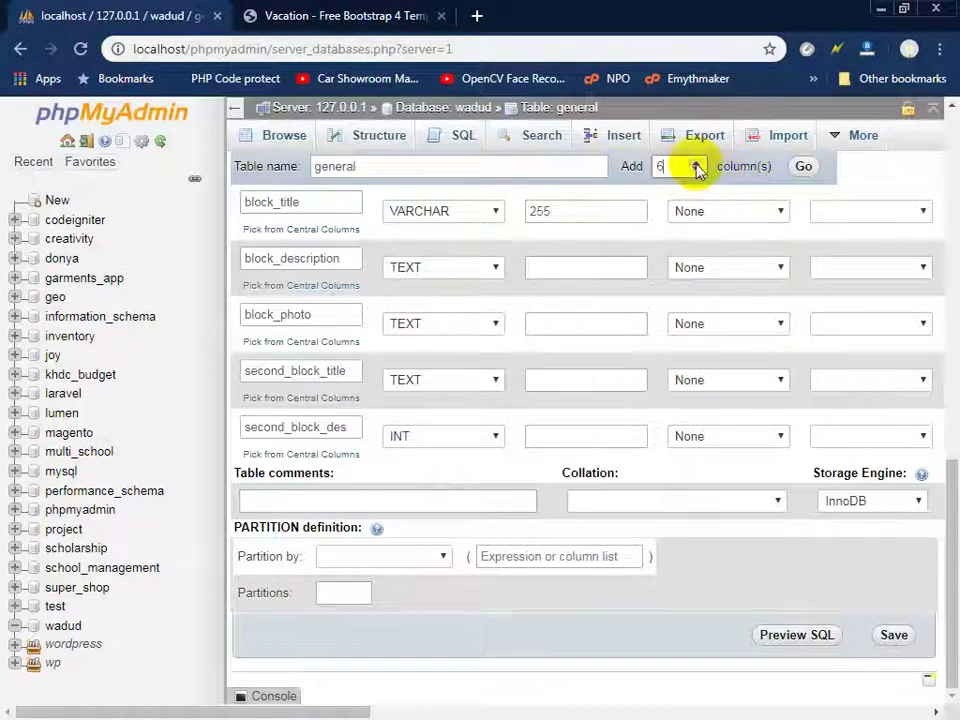
click(697, 163)
click(803, 167)
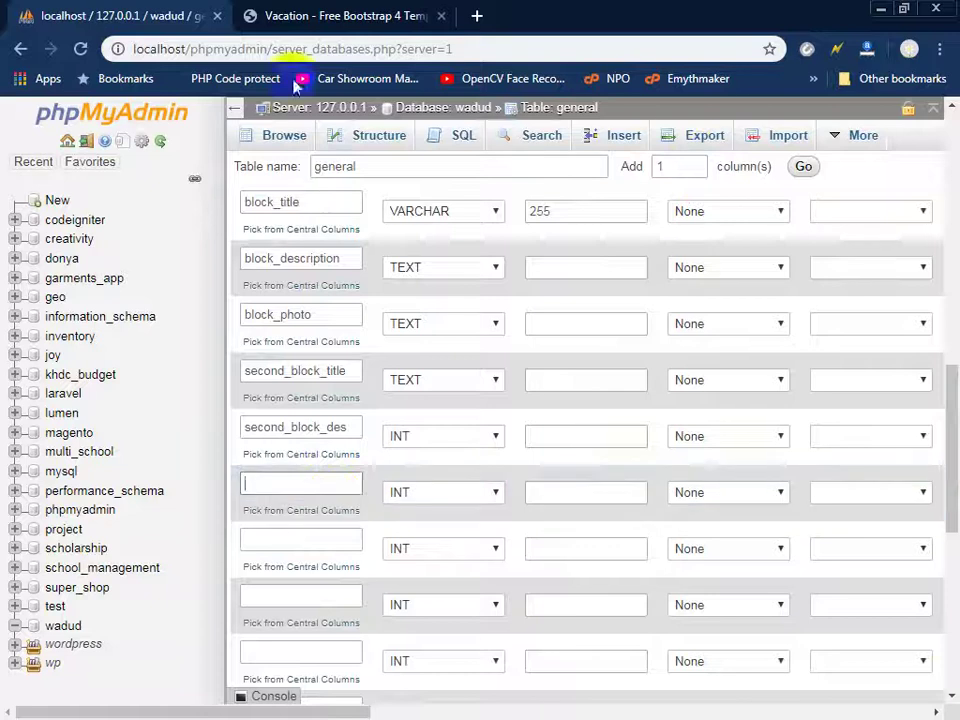
click(320, 18)
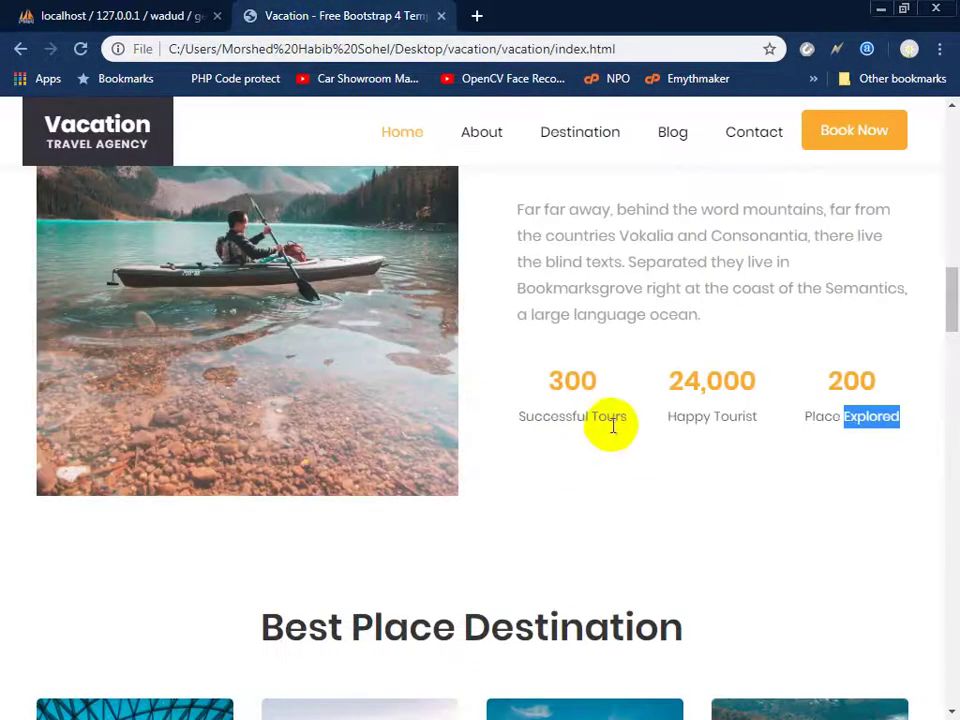
click(118, 16)
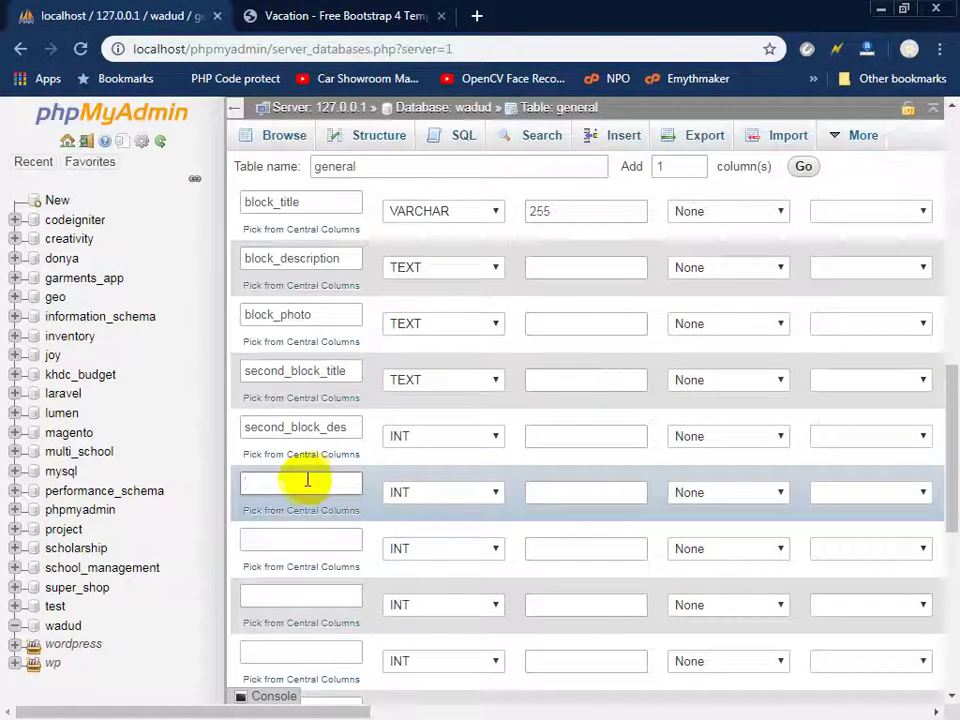
- Change second_block_des to TEXT and add INT columns tours, tourist and place
text(tours)
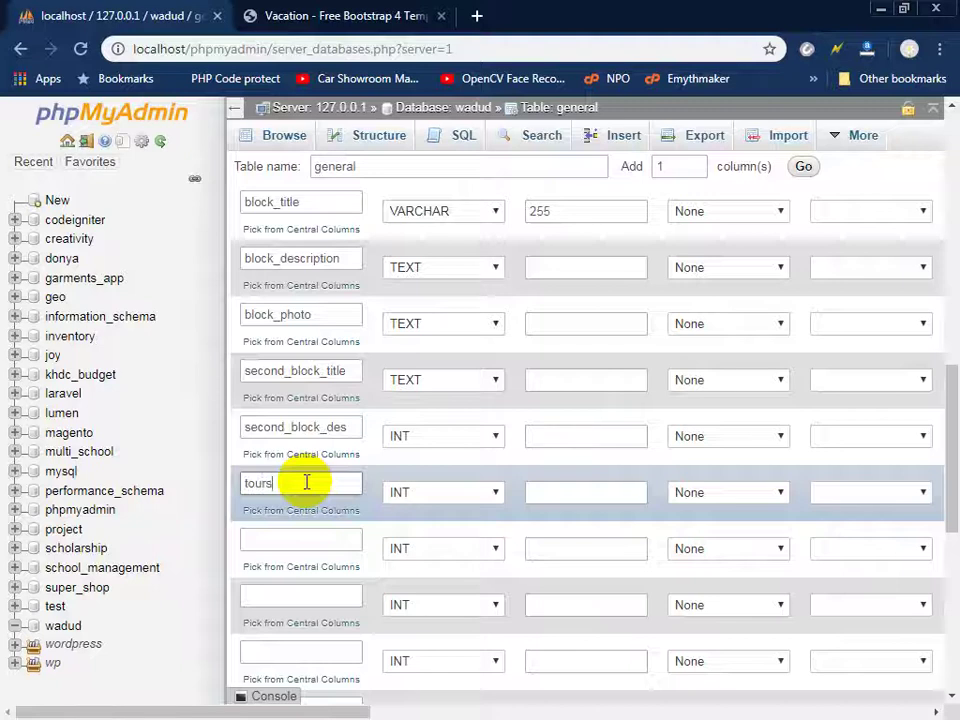
click(408, 437)
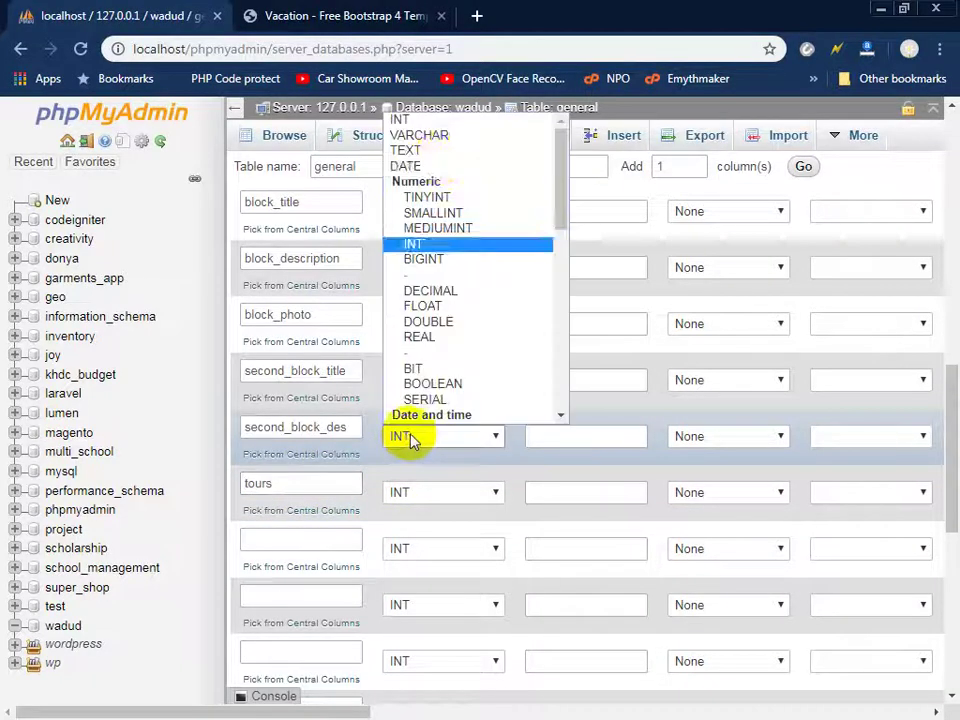
click(443, 152)
click(424, 494)
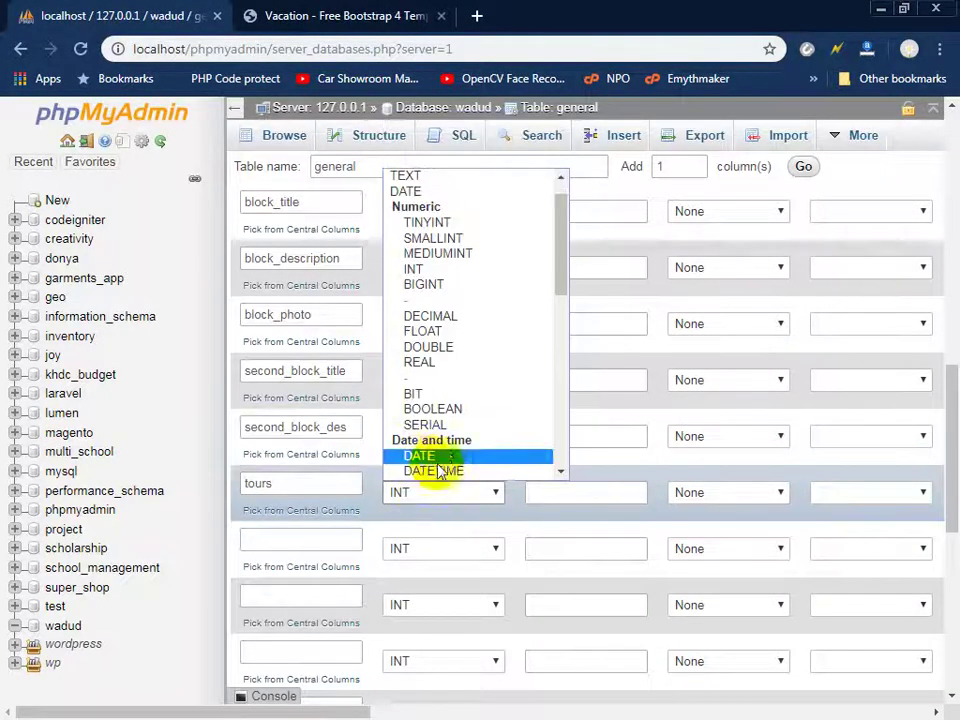
click(266, 539)
text(tourist)
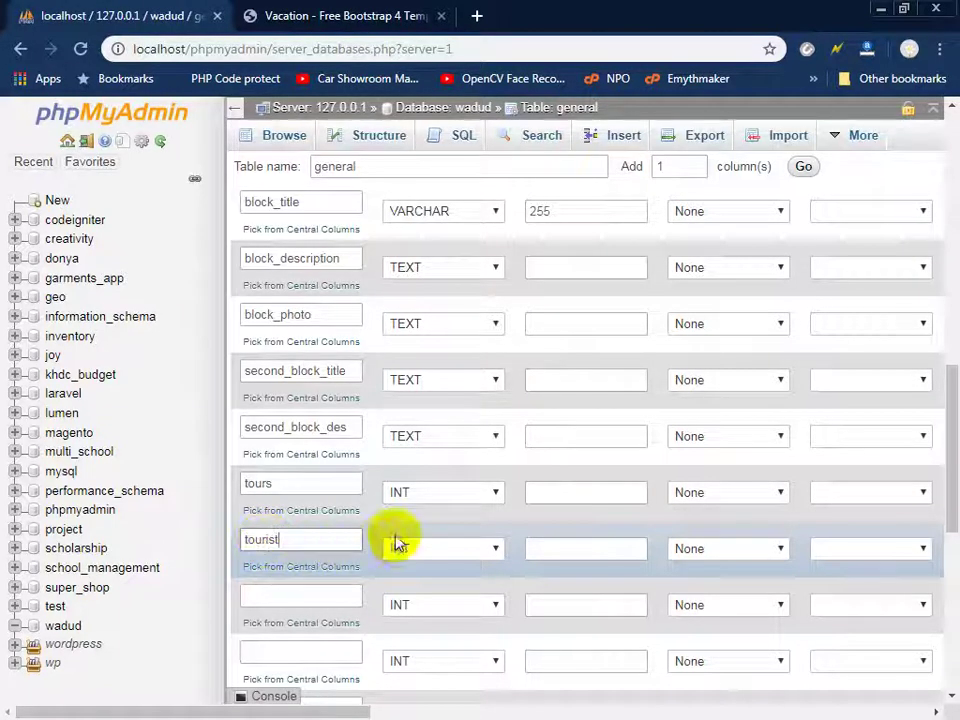
click(273, 592)
text(place)
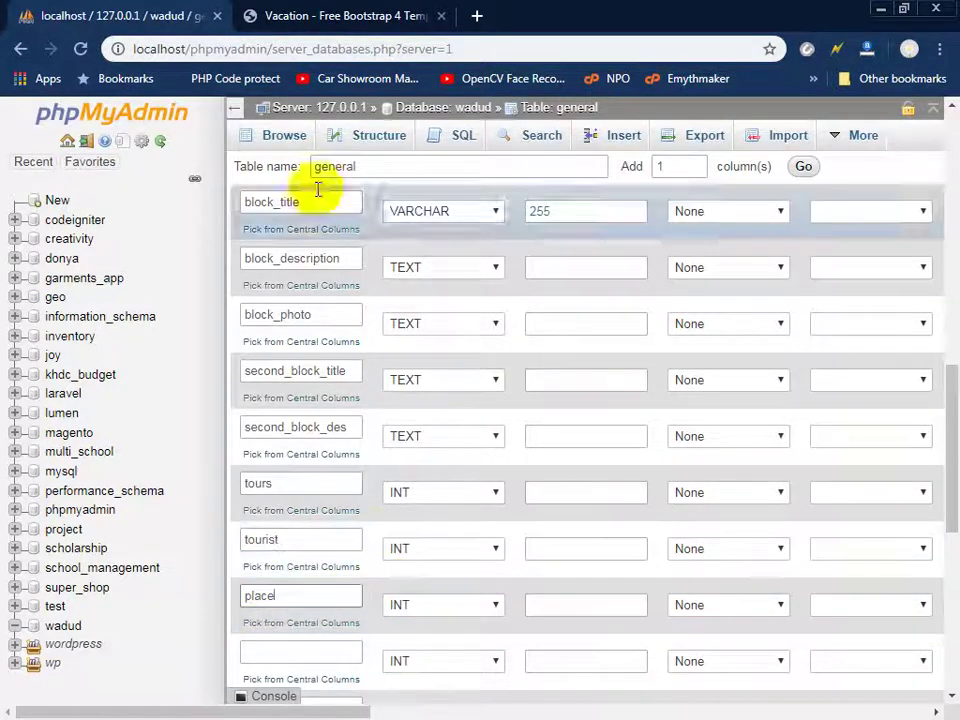
click(308, 22)
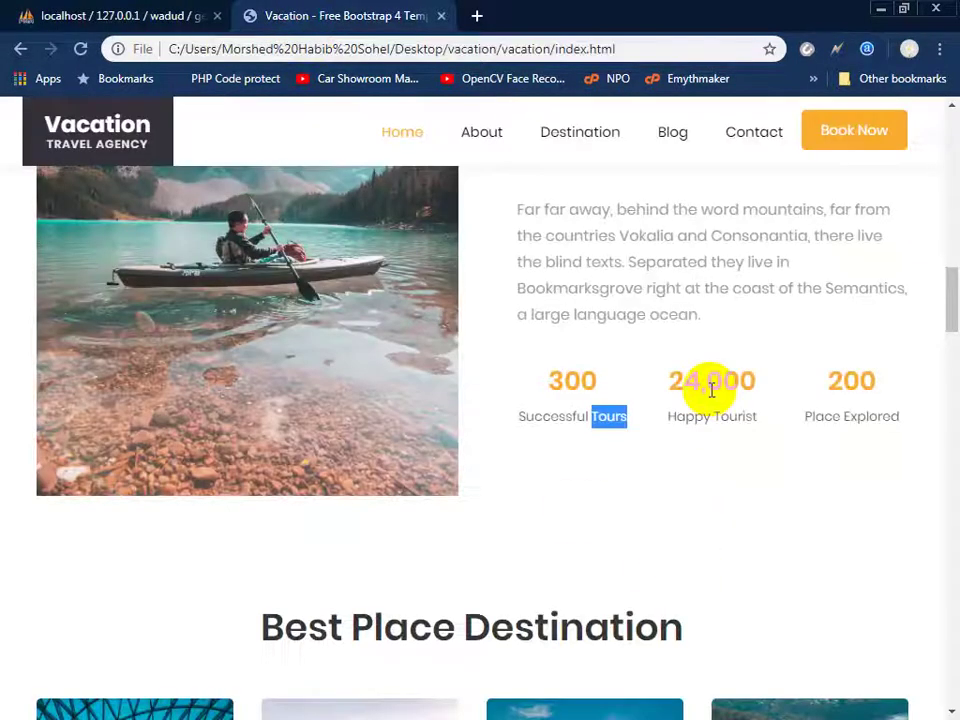
- Scroll the Vacation page down to its footer, then go back to the phpMyAdmin column form
scroll(712, 390, down, 2)
scroll(626, 544, down, 3)
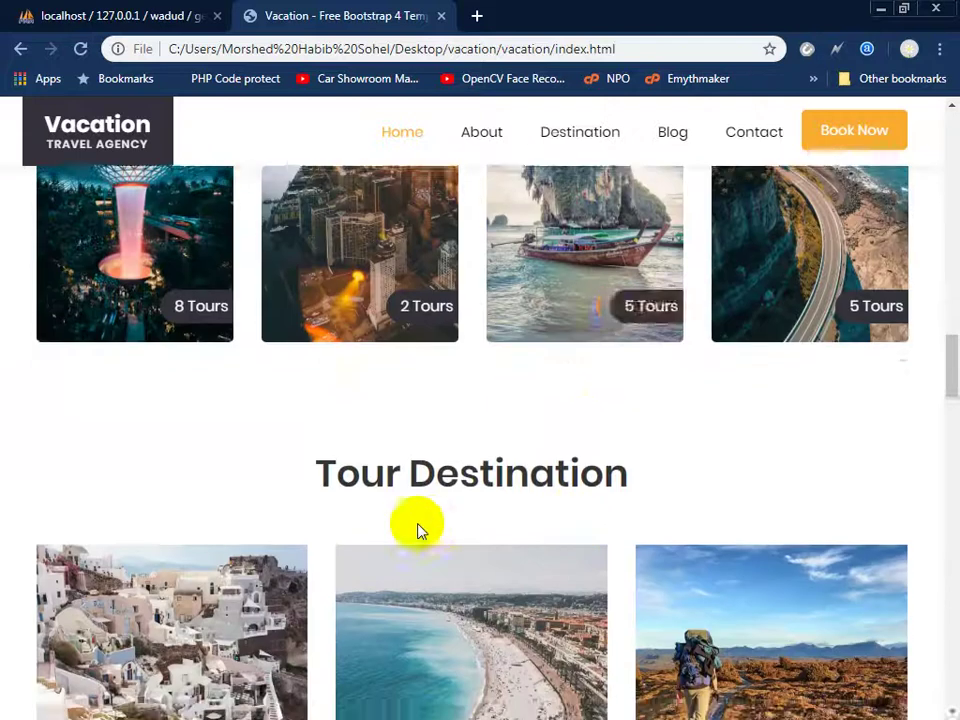
scroll(420, 529, down, 3)
scroll(422, 478, down, 5)
scroll(422, 476, down, 5)
scroll(422, 467, down, 3)
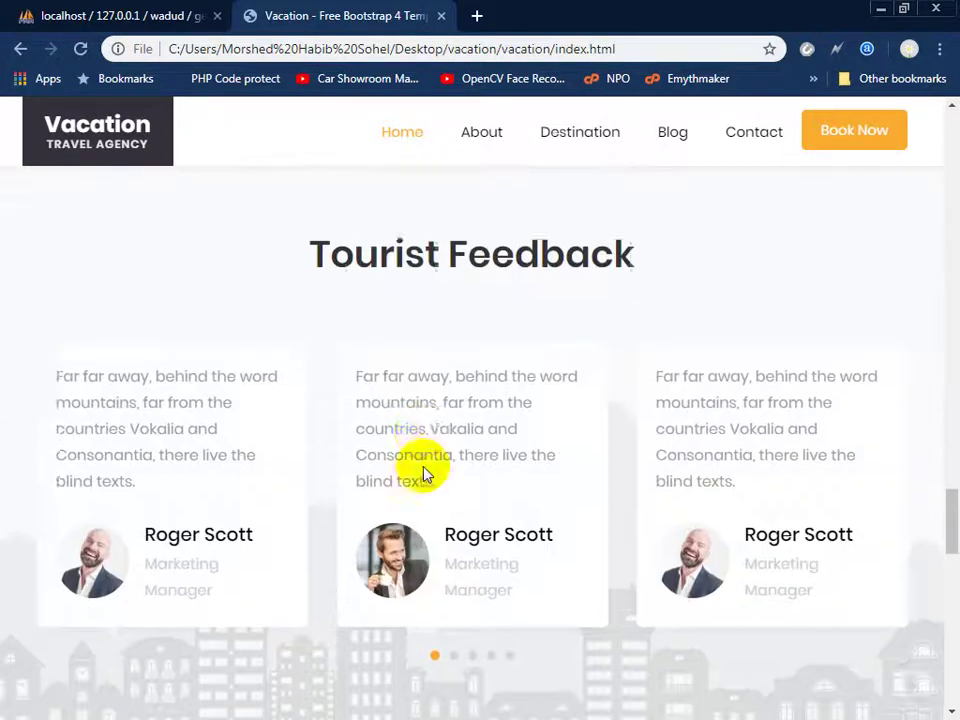
scroll(572, 420, down, 4)
scroll(570, 433, down, 4)
scroll(420, 420, down, 4)
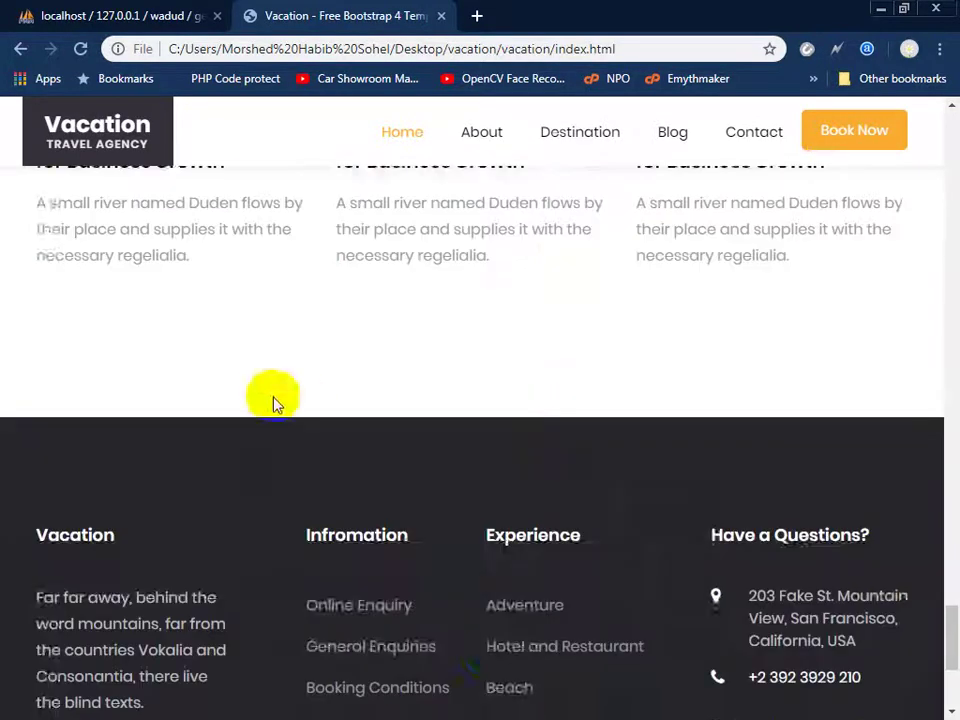
scroll(486, 510, down, 3)
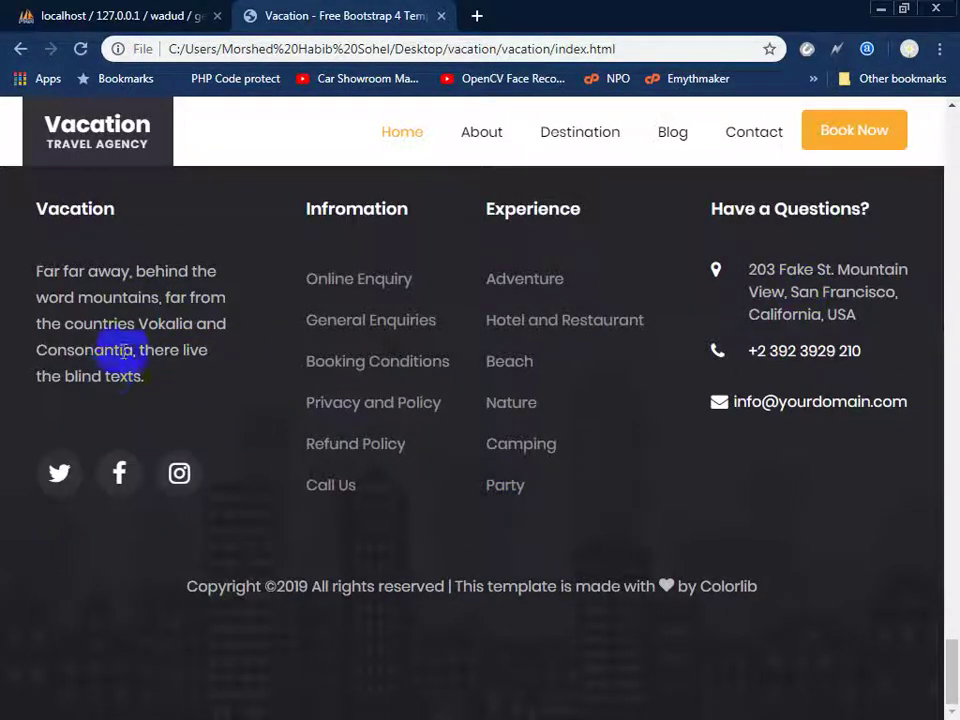
scroll(113, 323, up, 1)
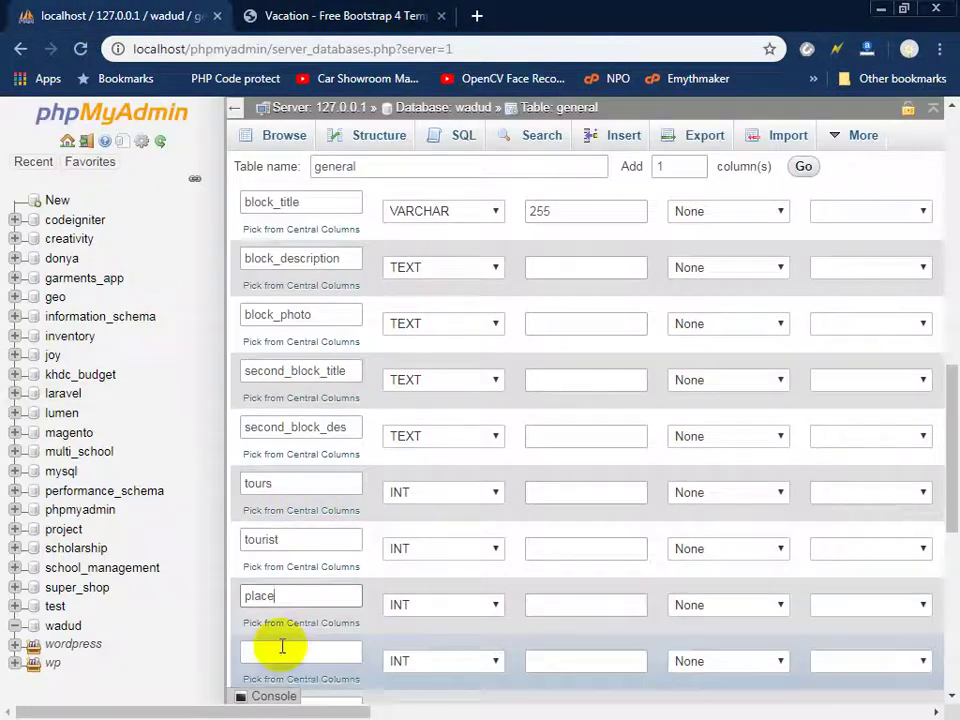
click(283, 647)
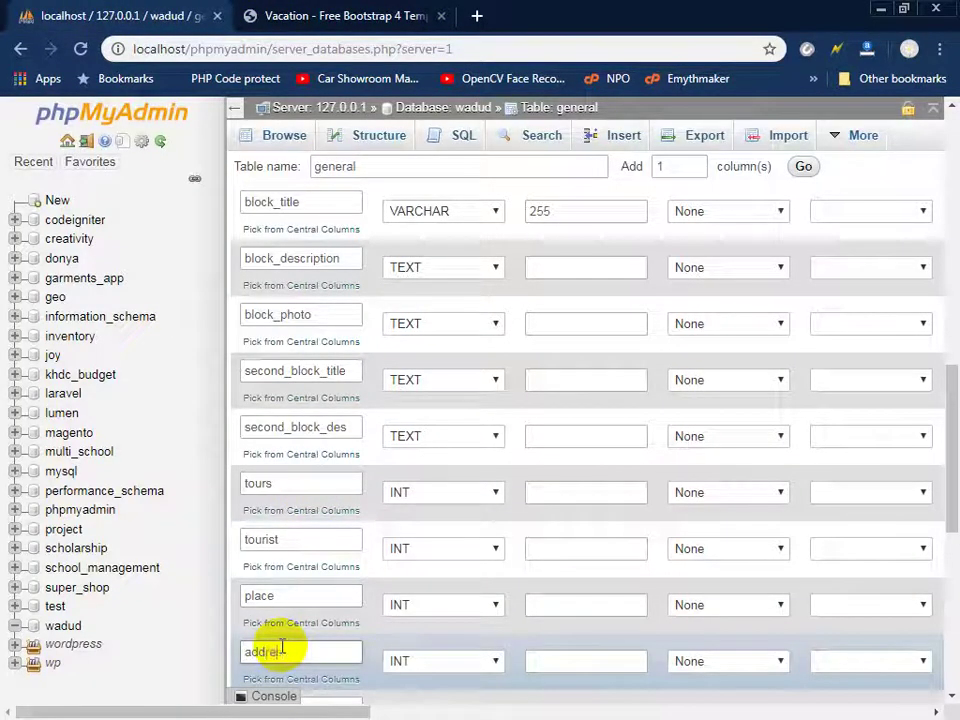
- Set the addres column's type to TEXT
scroll(446, 690, down, 1)
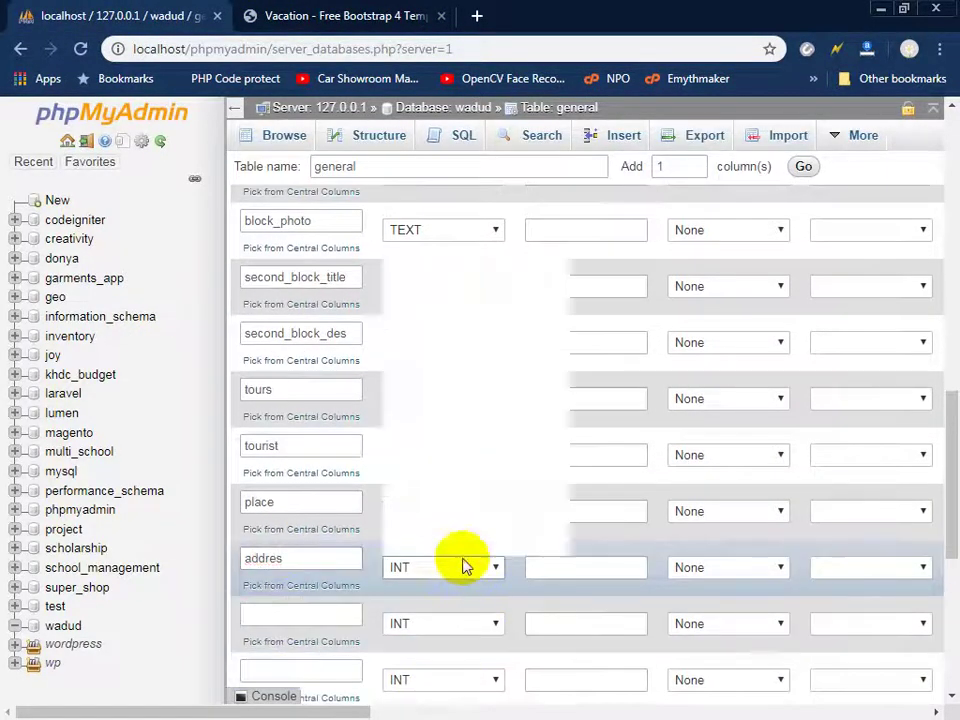
click(463, 566)
click(435, 266)
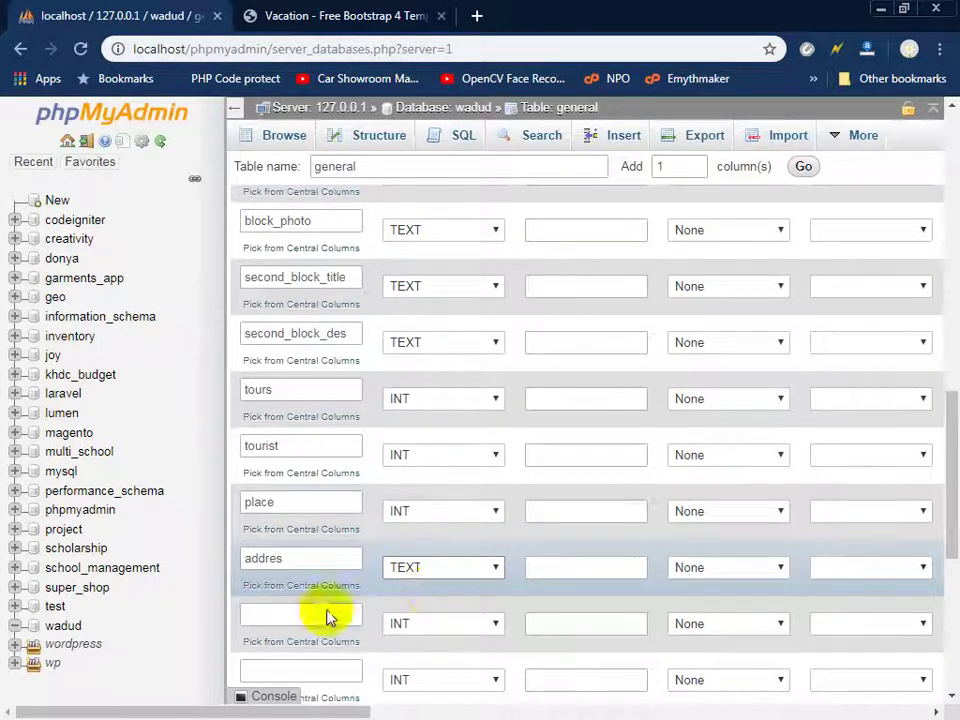
- Add phone and email as VARCHAR columns of length 255, then switch to the Vacation tab
click(296, 617)
text(phone)
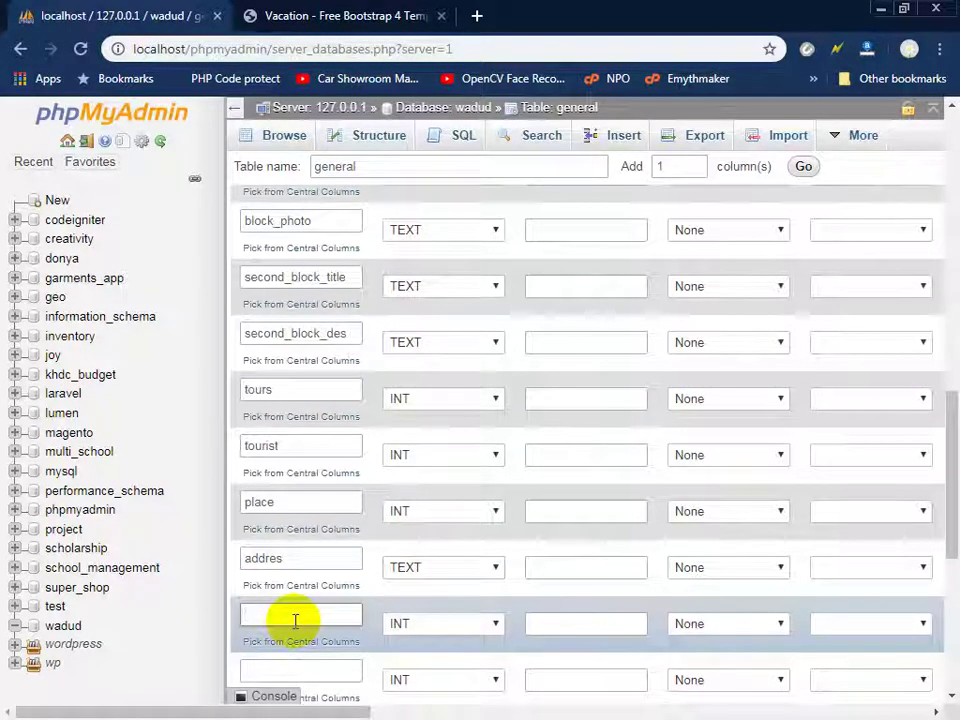
click(424, 624)
click(490, 309)
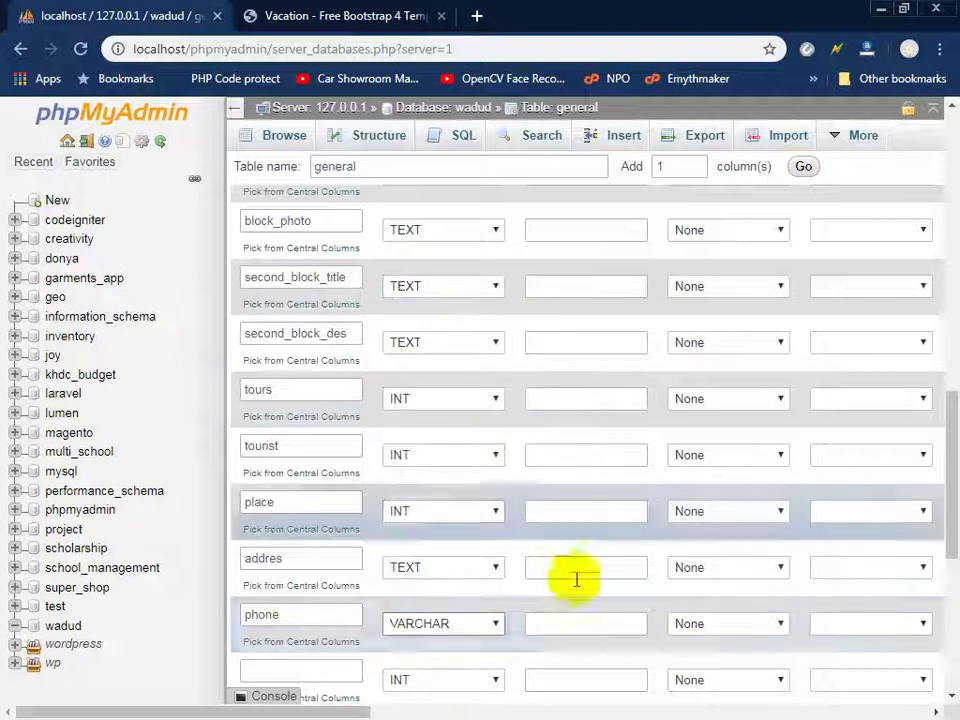
click(586, 622)
text(55)
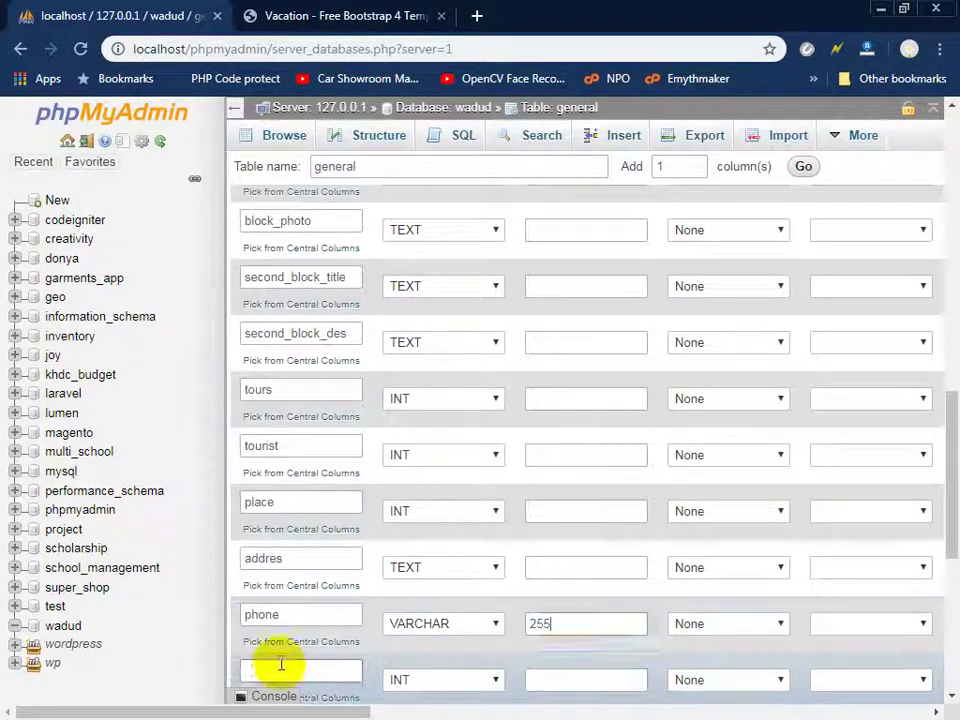
text(l)
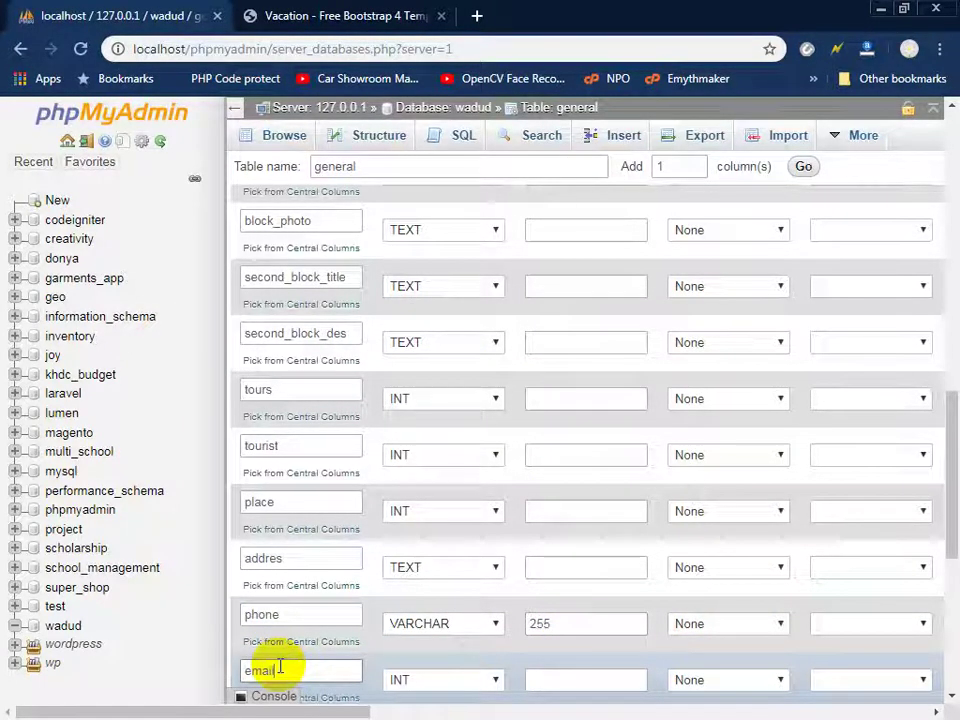
scroll(302, 666, down, 2)
click(408, 582)
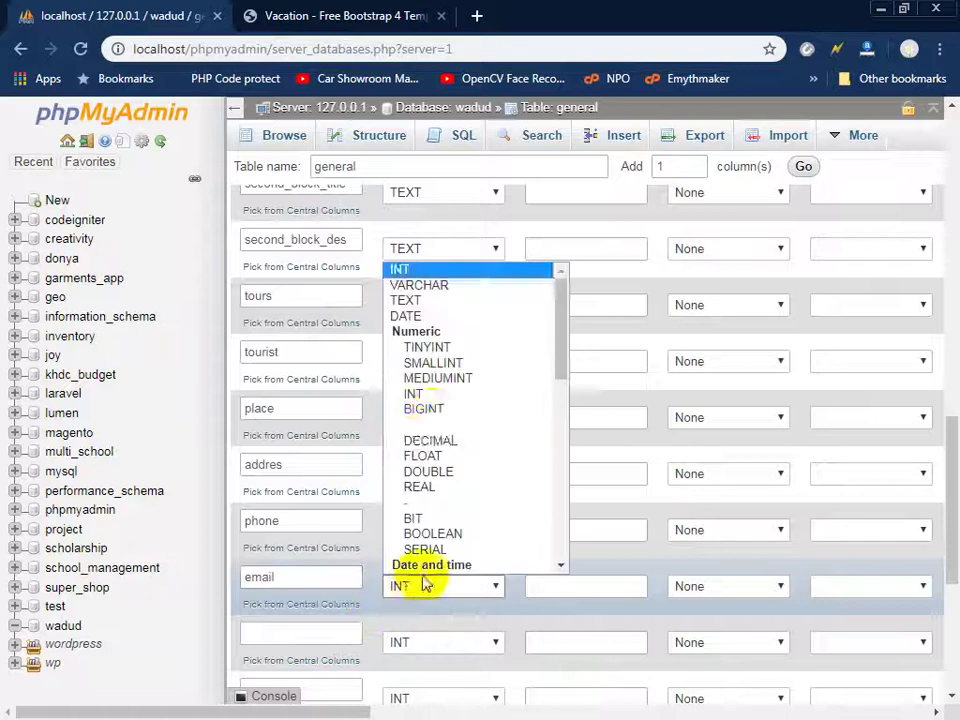
click(465, 285)
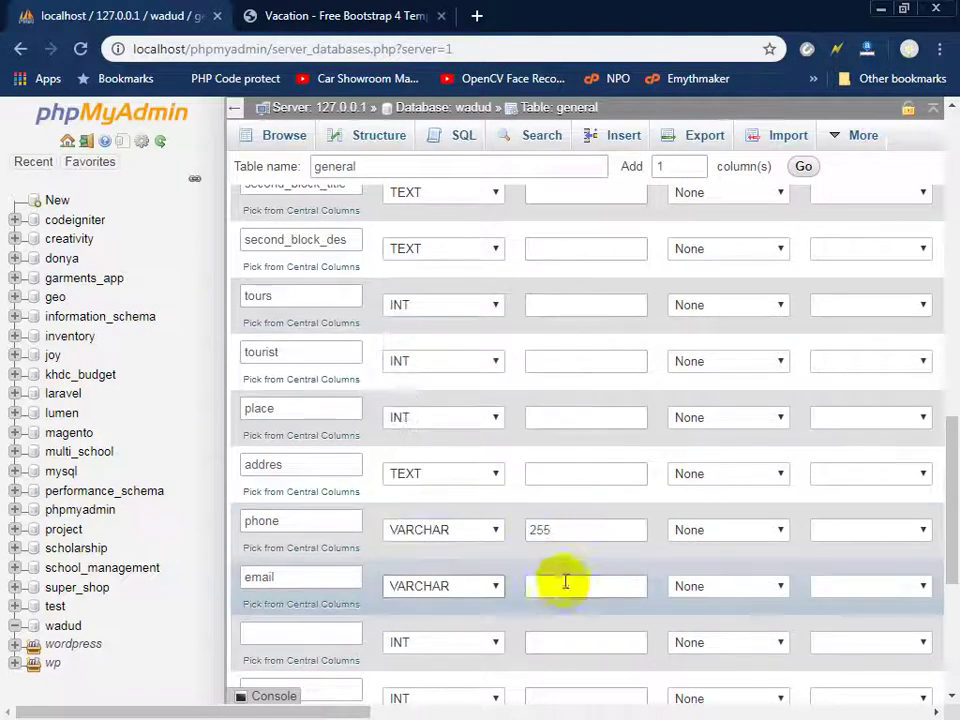
click(562, 586)
text(255)
scroll(562, 586, down, 2)
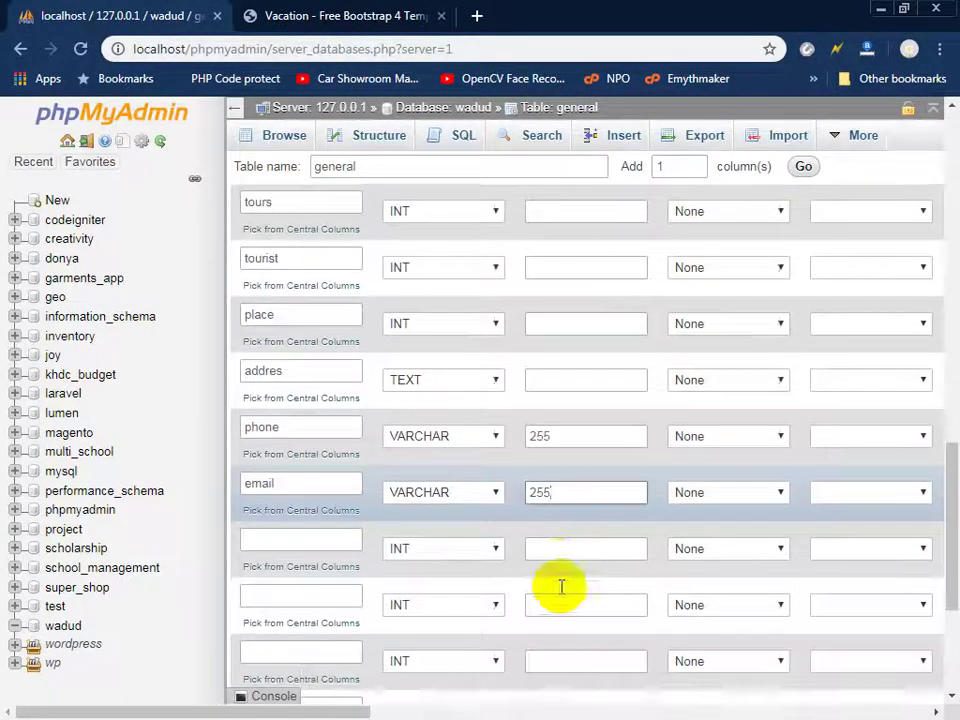
key(ctrl+Tab)
- Go to the Vacation Contact page and review its address, phone, email and map sections
scroll(805, 505, down, 2)
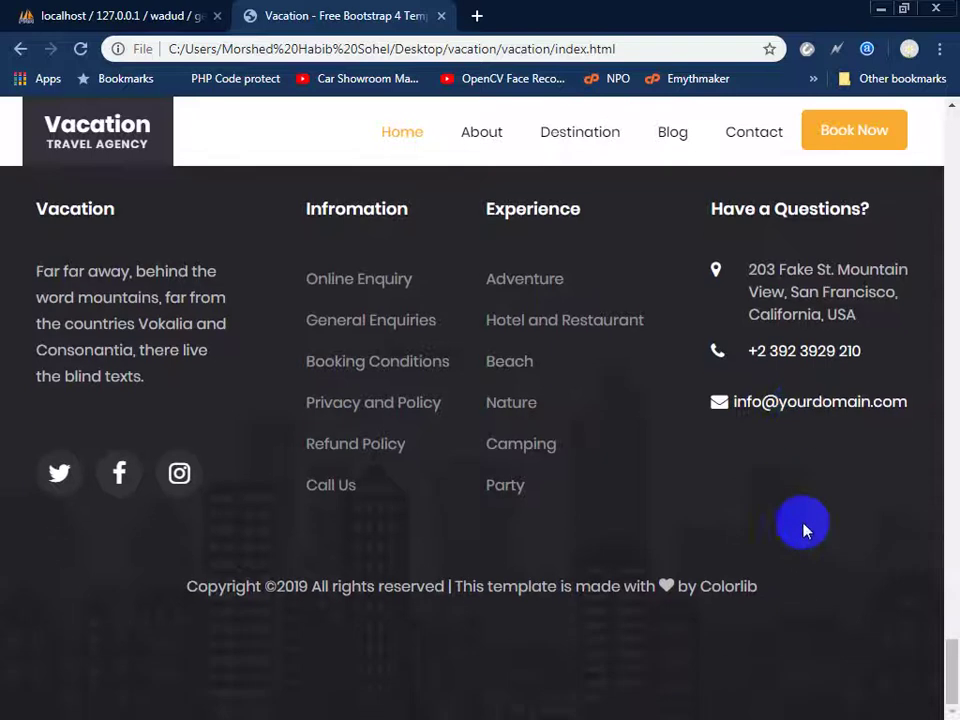
scroll(806, 546, up, 10)
scroll(806, 546, up, 8)
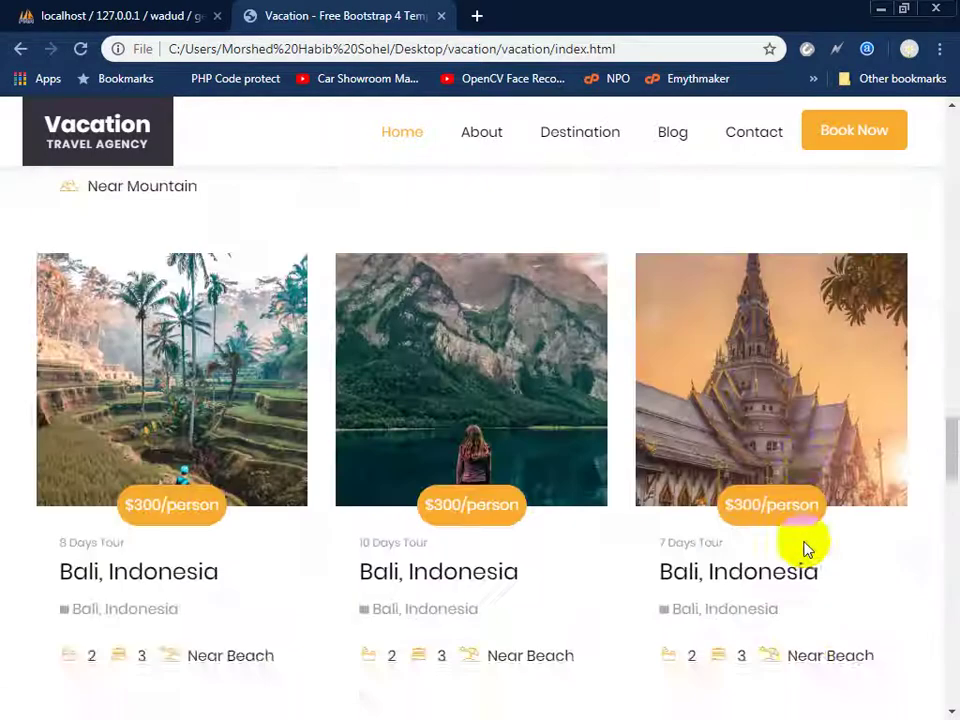
scroll(807, 550, up, 8)
scroll(807, 550, up, 8)
scroll(807, 545, up, 5)
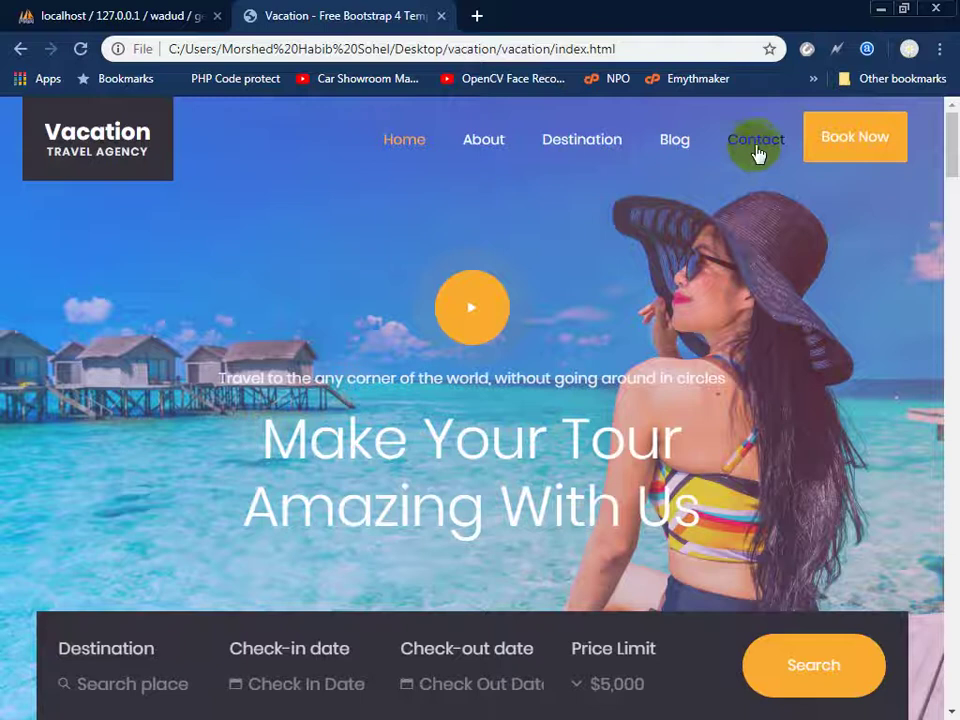
scroll(619, 508, down, 7)
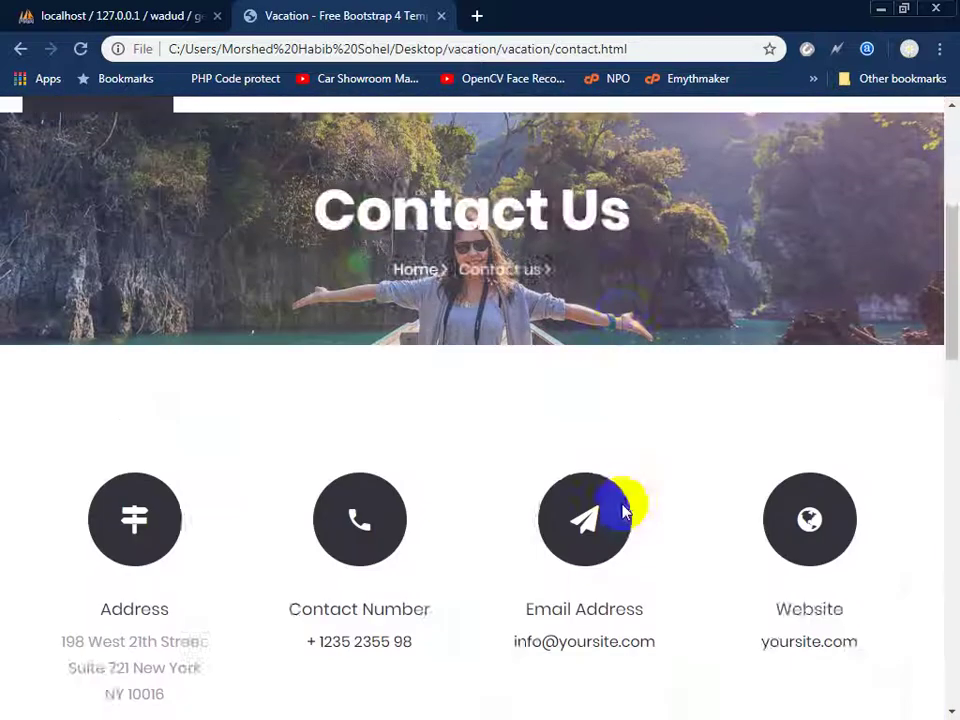
scroll(770, 490, down, 4)
scroll(740, 528, down, 3)
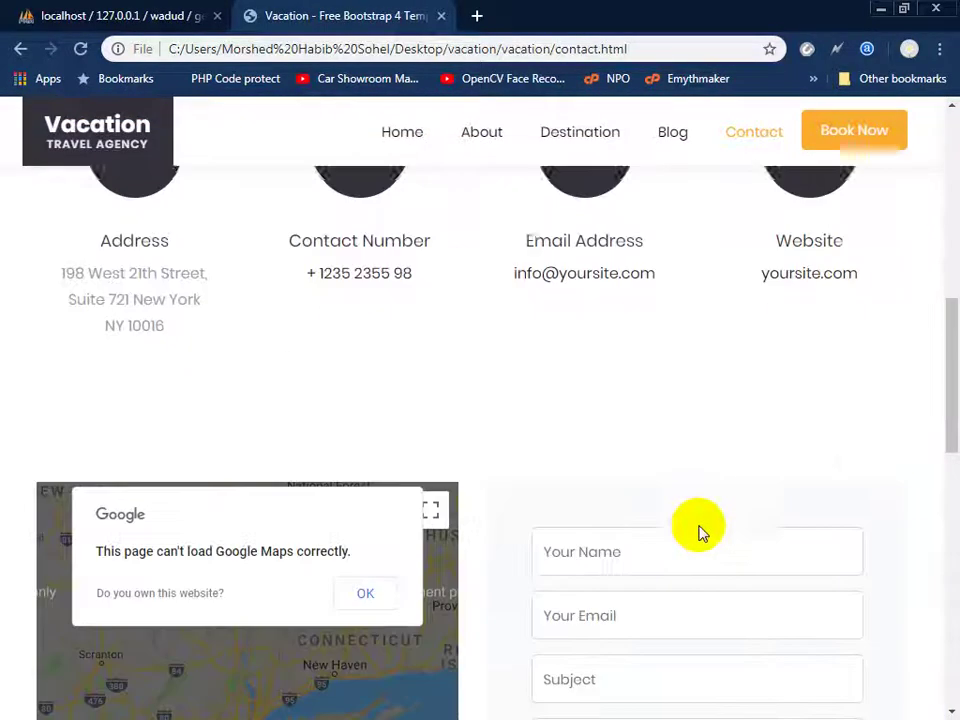
scroll(700, 525, down, 2)
click(189, 473)
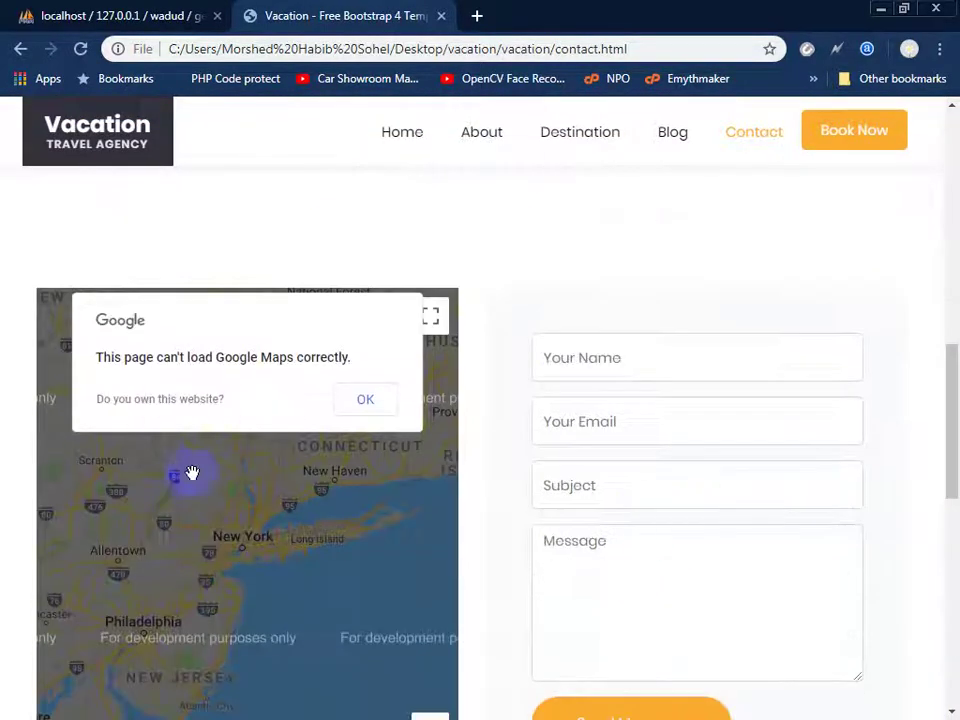
- Name the next new column map and set its type to TEXT
click(160, 20)
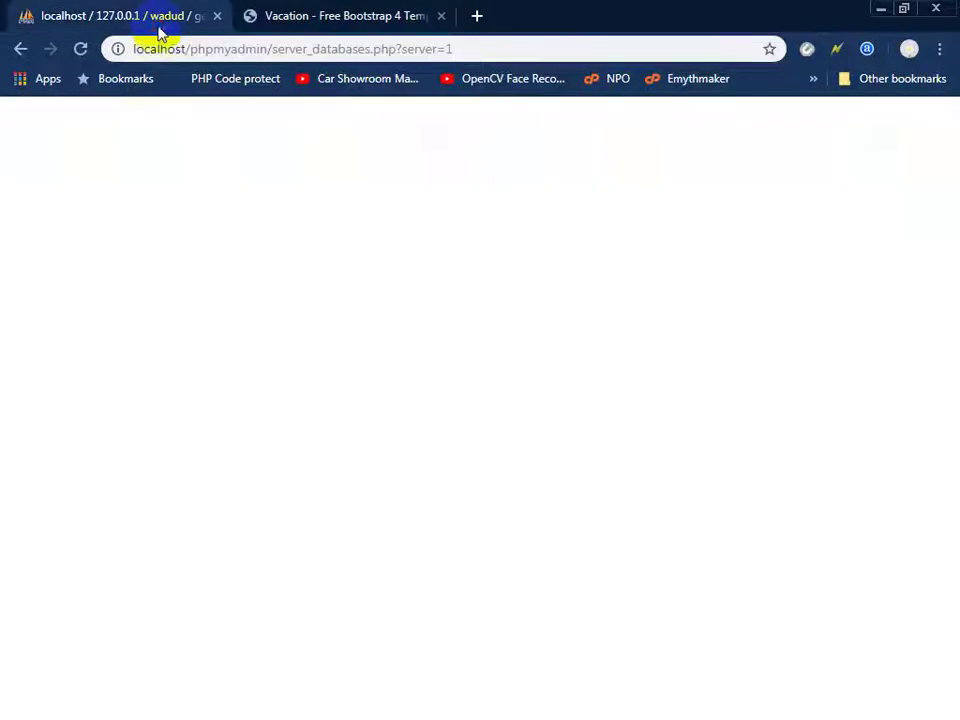
click(283, 538)
text(map)
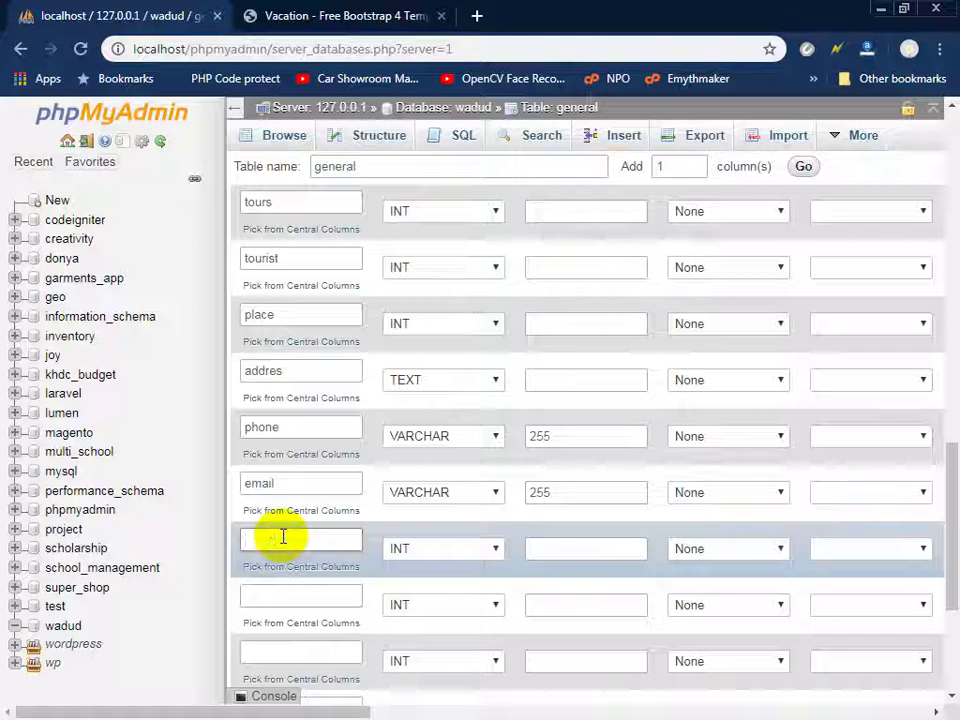
click(420, 548)
click(455, 263)
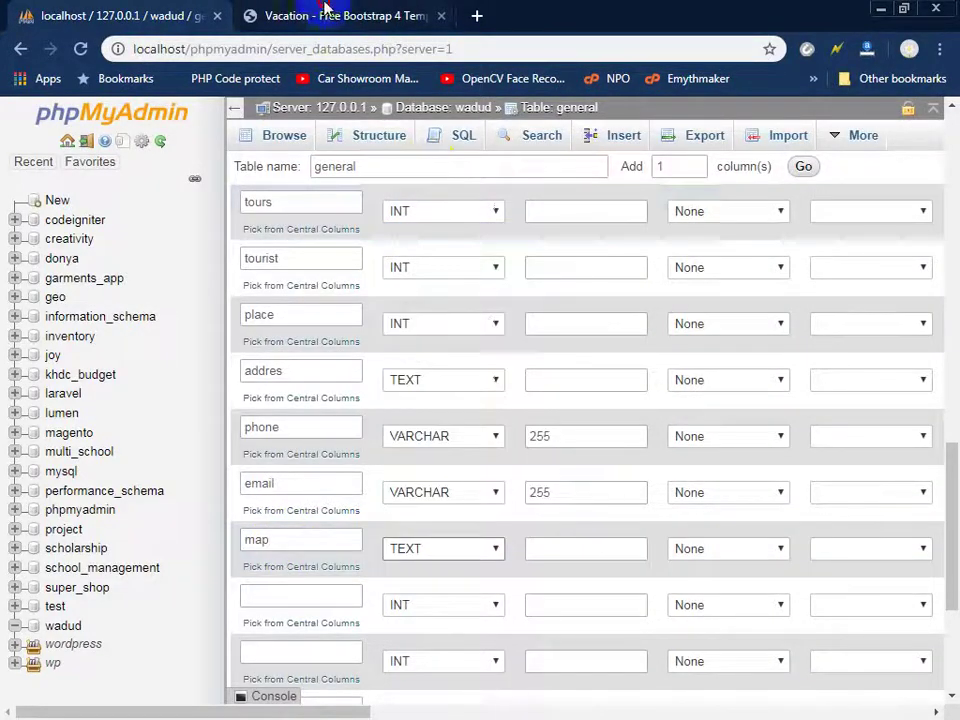
- Recheck the Vacation contact page, then start naming the created_at column below map
key(ctrl+Tab)
scroll(632, 583, down, 5)
scroll(632, 588, up, 5)
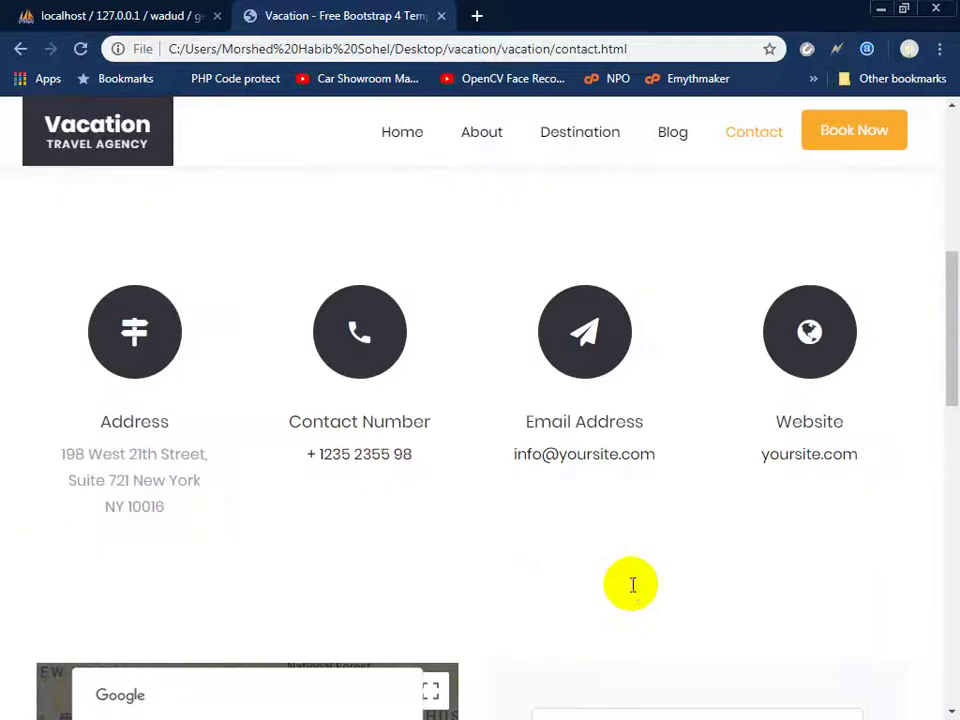
click(129, 14)
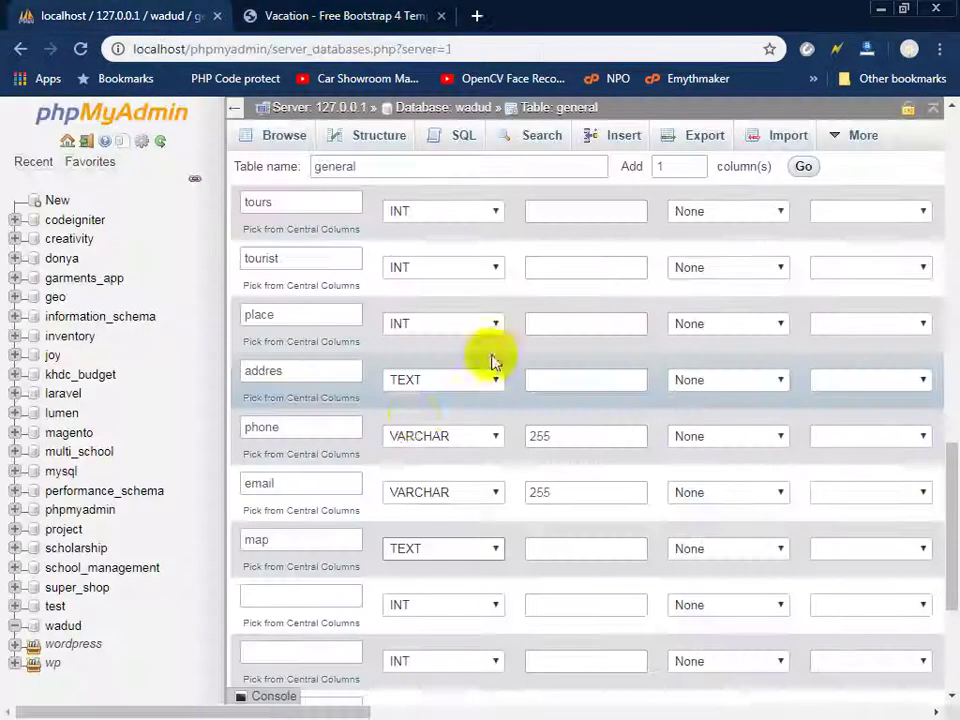
scroll(440, 420, down, 2)
scroll(395, 472, down, 3)
click(286, 321)
text(created_at)
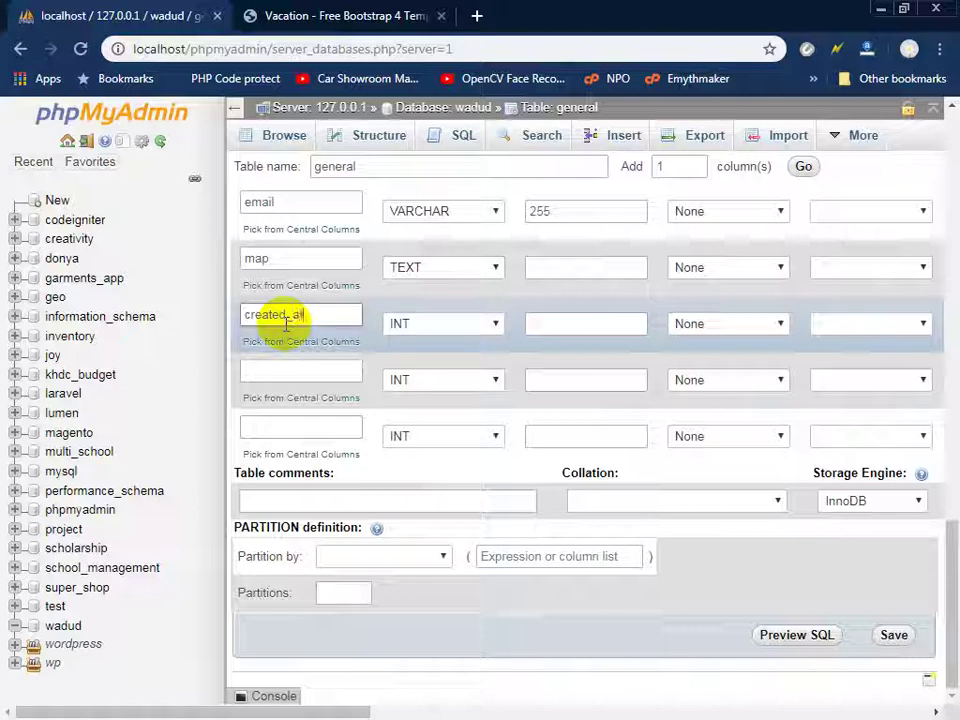
- Make created_at a TIMESTAMP column with a NULL default
click(397, 327)
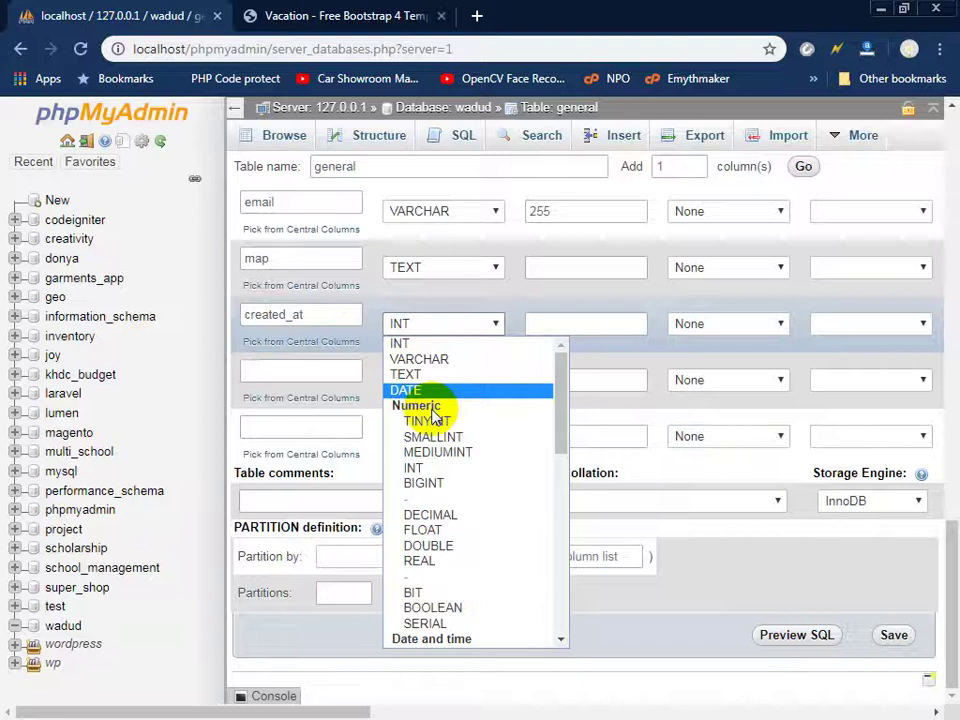
scroll(425, 418, down, 3)
click(476, 498)
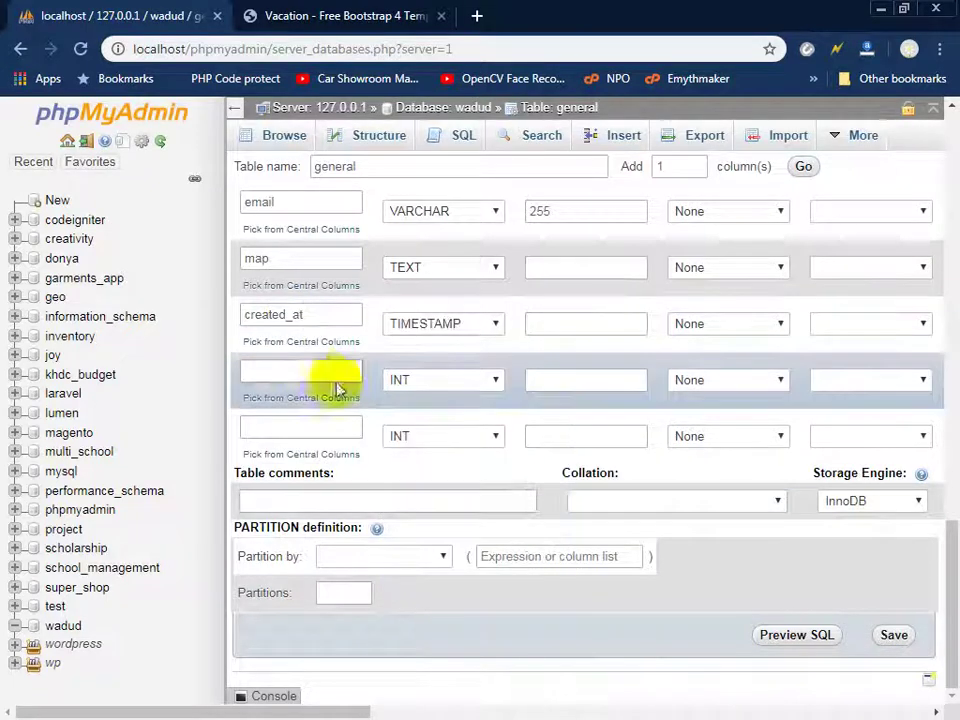
click(699, 325)
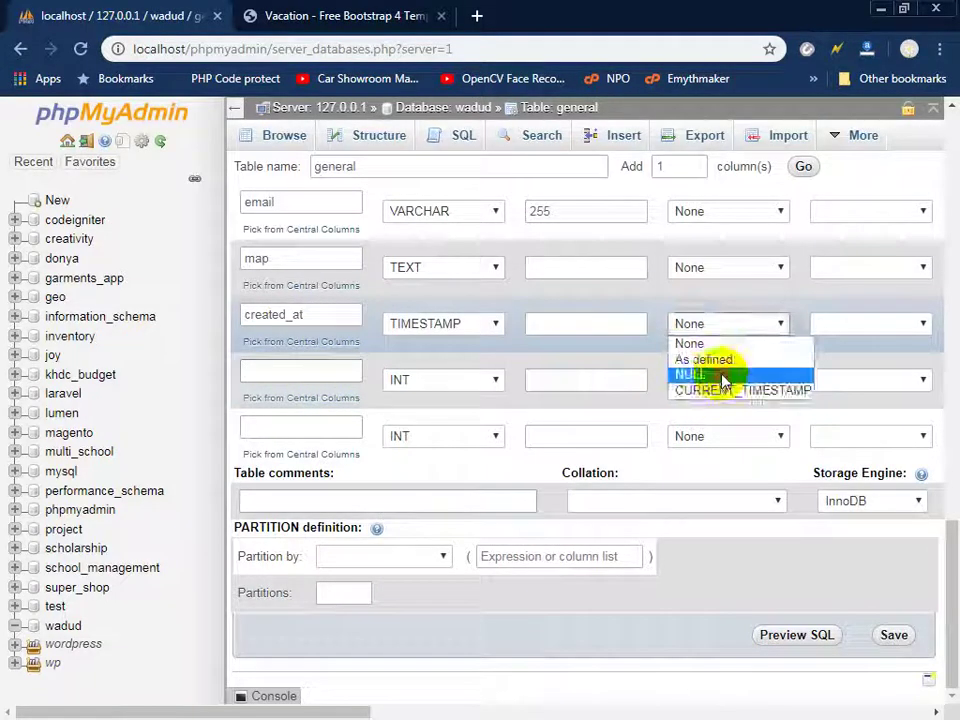
click(718, 374)
- Add updated_at as a TIMESTAMP defaulting to NULL and save the new columns
click(328, 371)
text(updated_at)
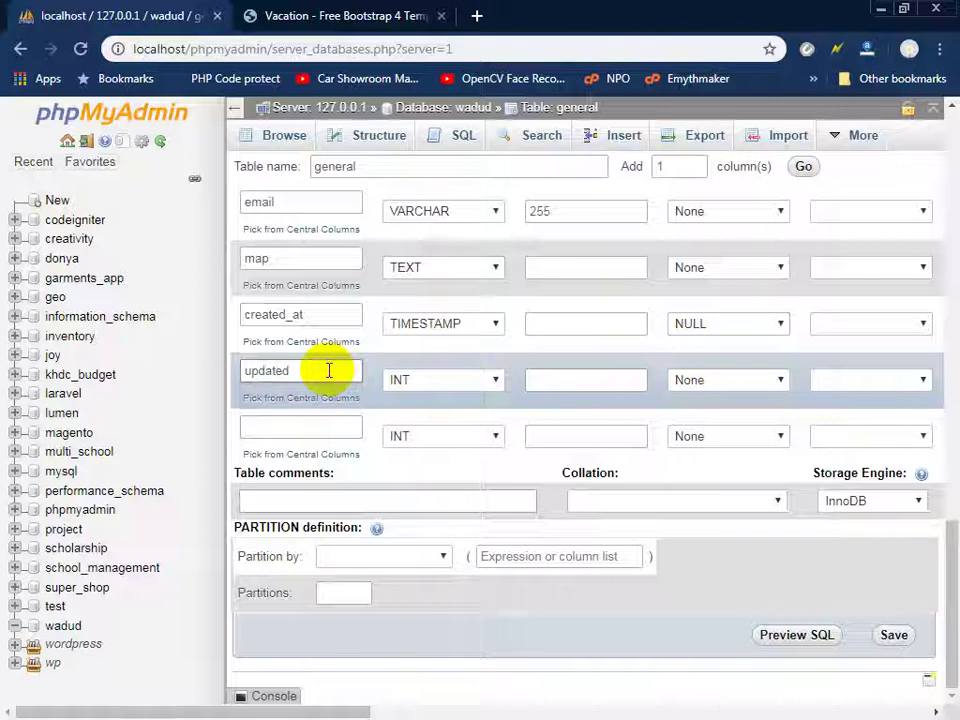
click(422, 380)
scroll(450, 508, down, 3)
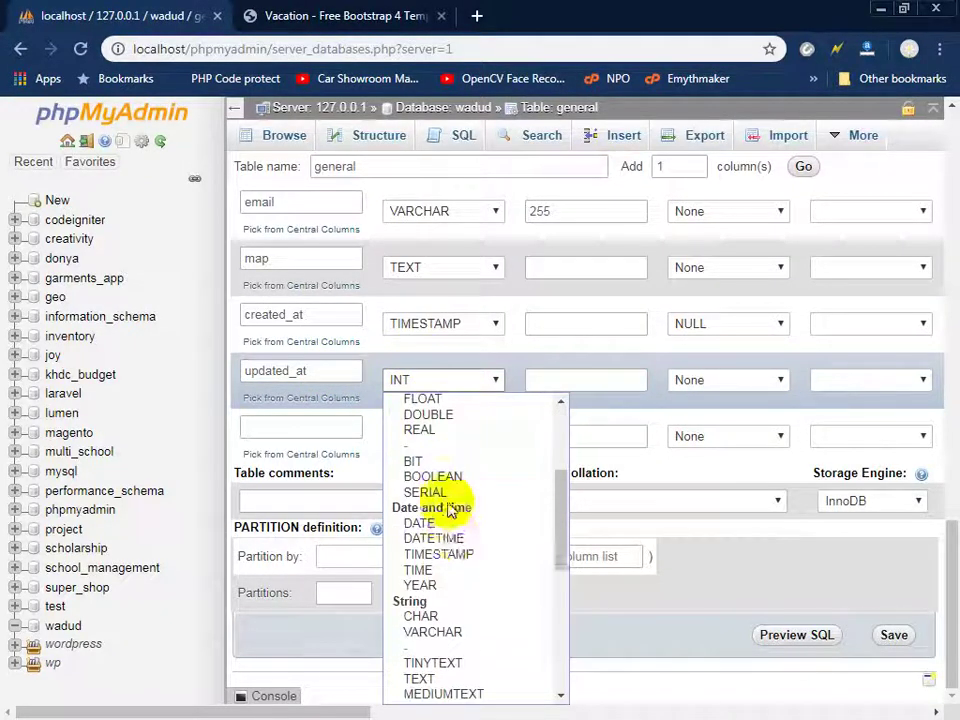
click(462, 553)
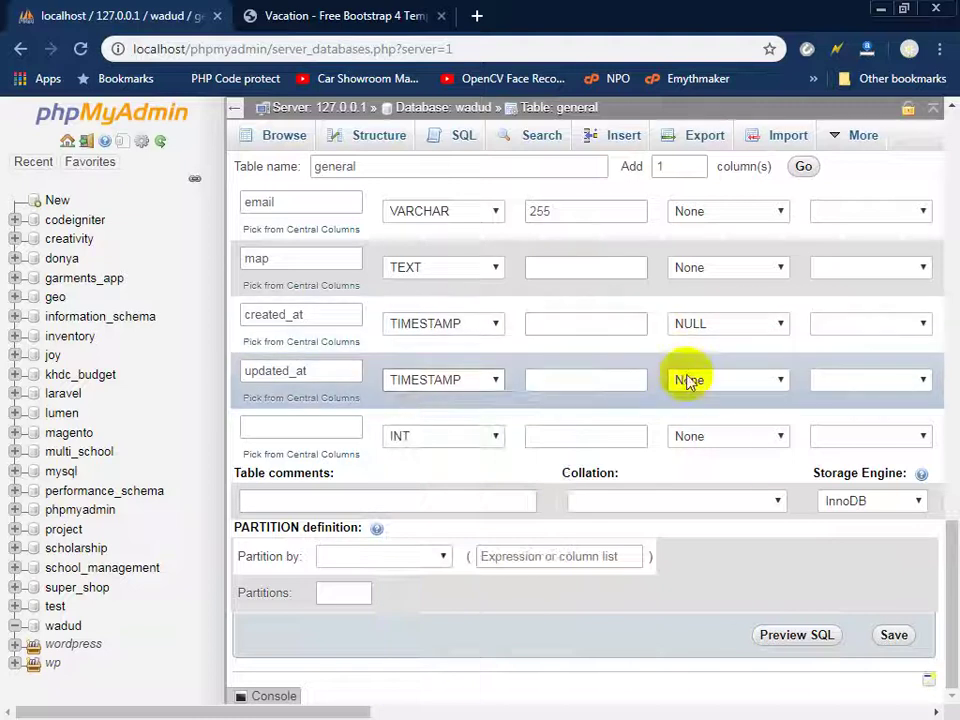
click(690, 380)
click(695, 430)
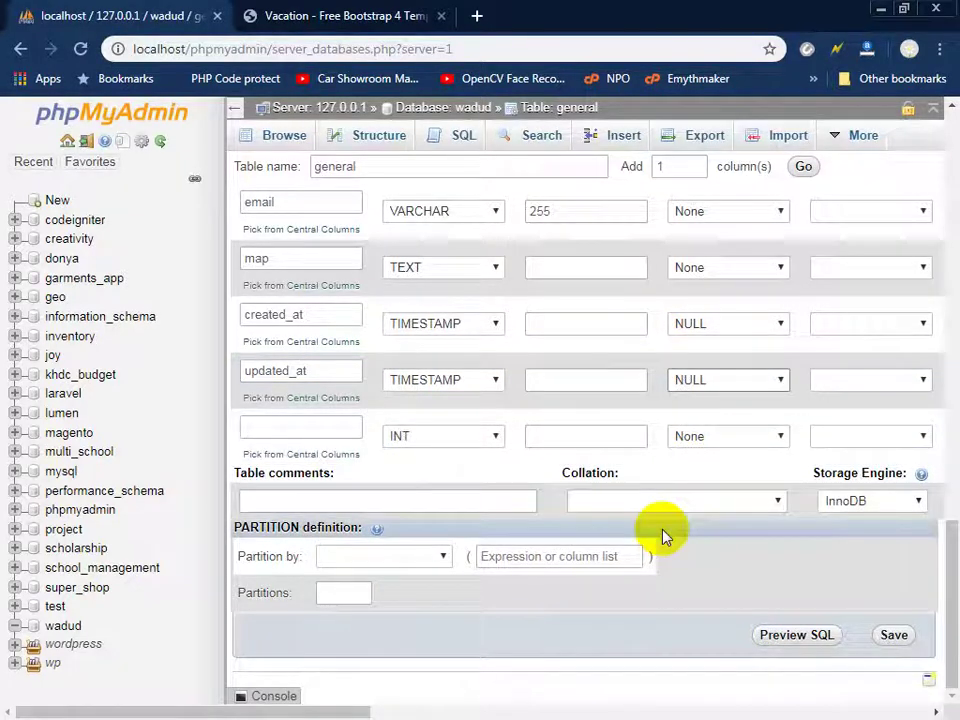
click(895, 636)
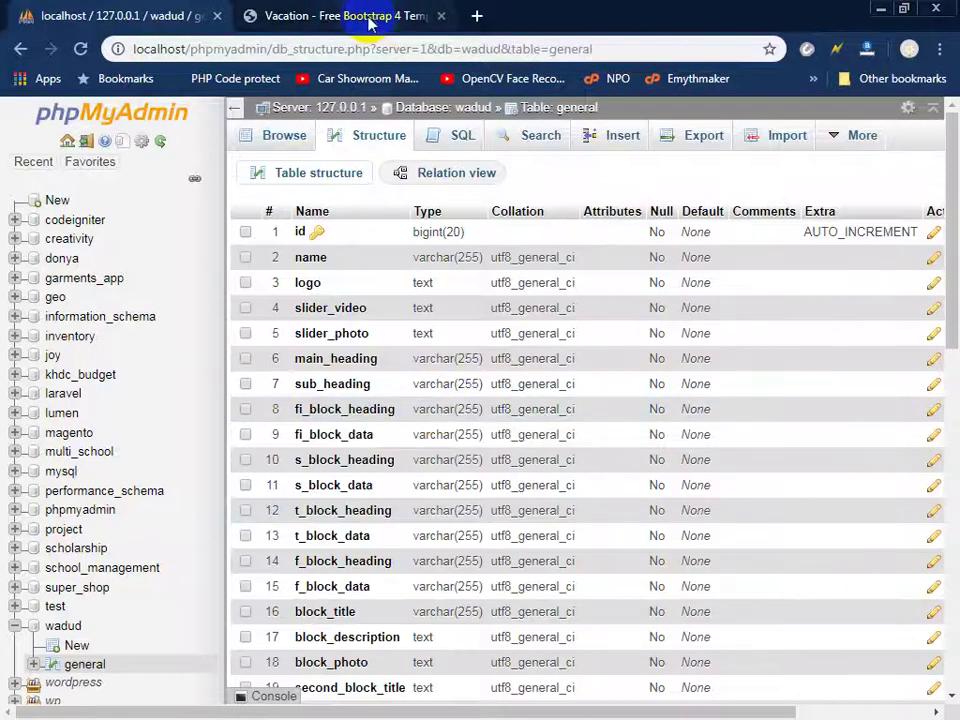
- Browse the Vacation template's Home and About pages
click(370, 22)
scroll(492, 343, up, 10)
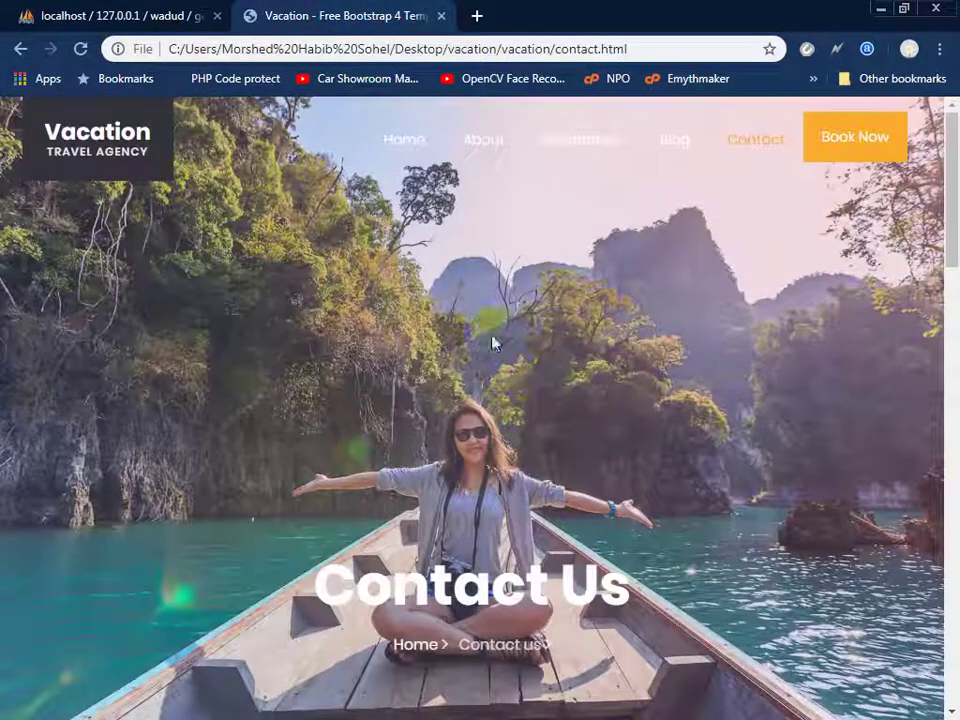
click(403, 139)
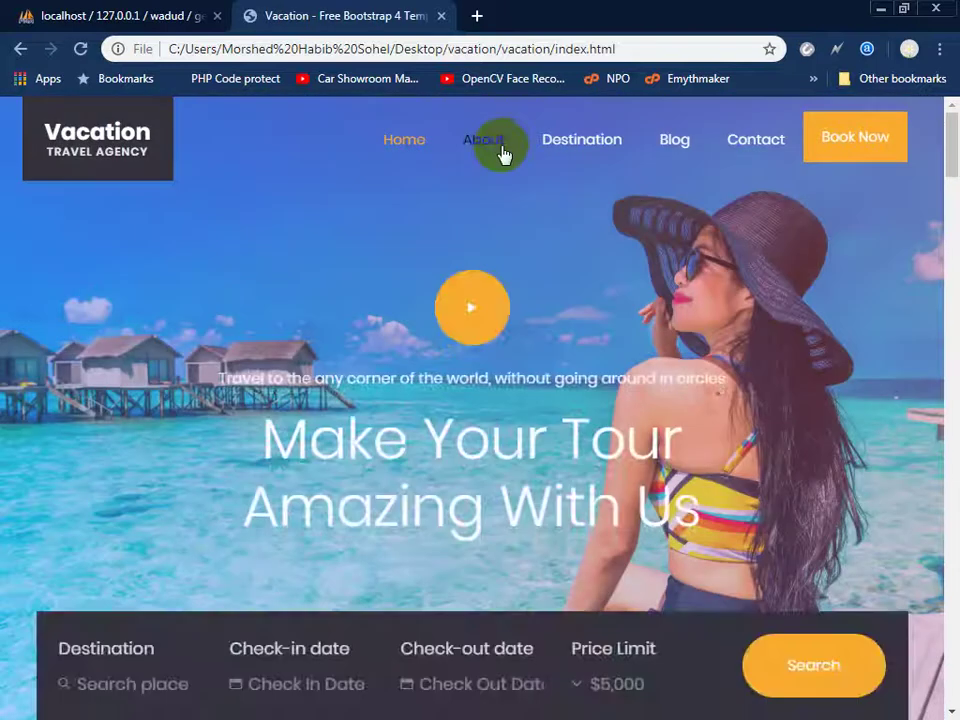
click(505, 152)
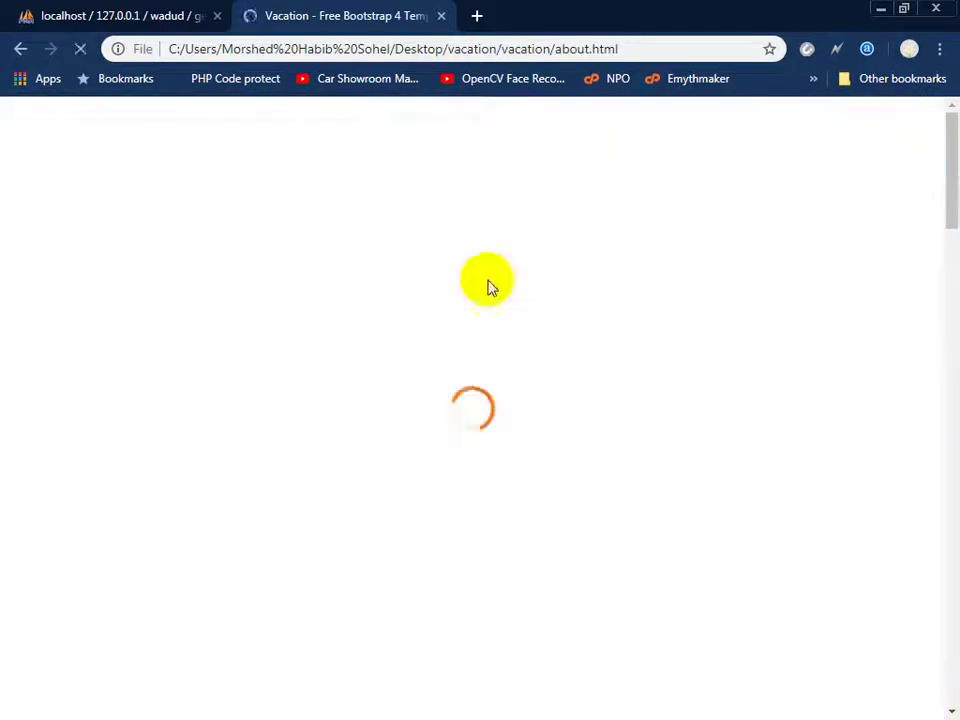
scroll(463, 482, down, 3)
scroll(452, 435, down, 2)
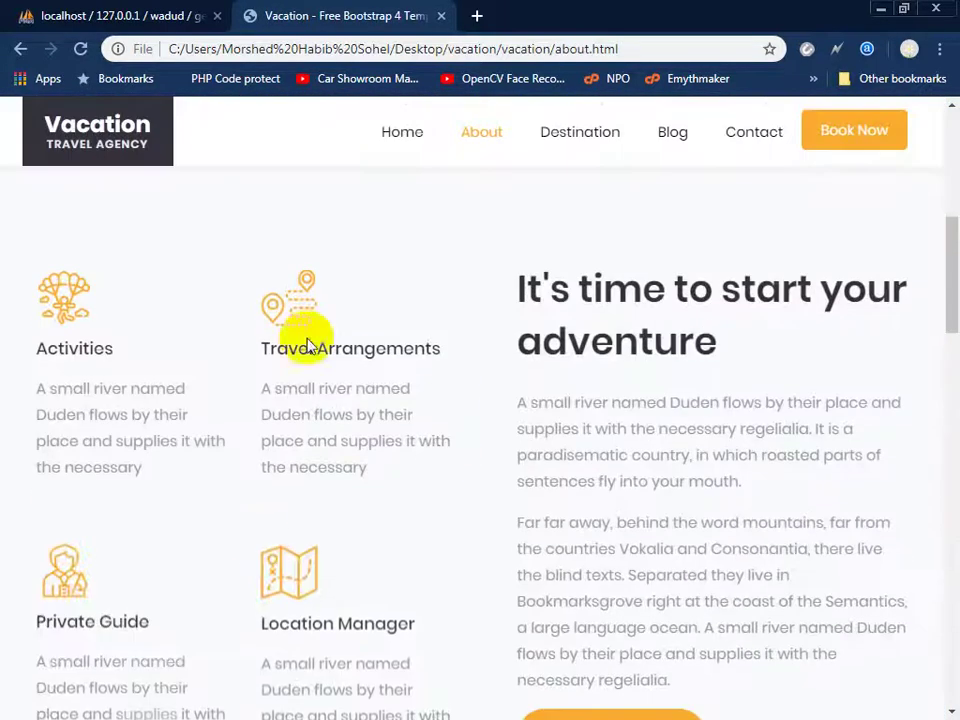
scroll(308, 345, down, 1)
scroll(639, 317, down, 3)
scroll(403, 392, down, 5)
scroll(542, 452, down, 4)
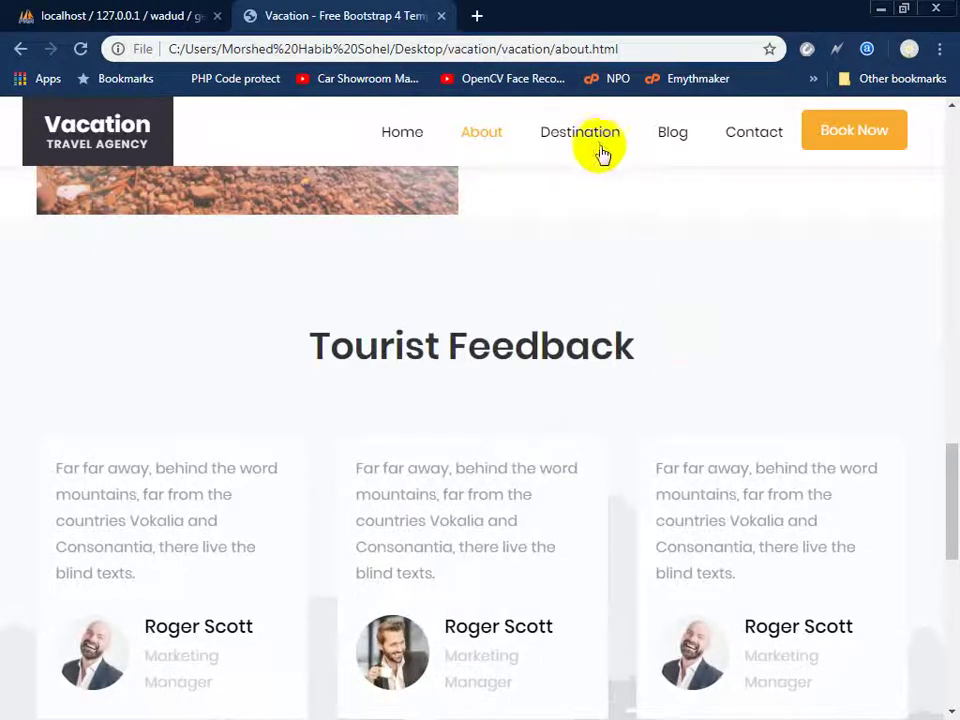
- View the Destination page's country cards and tour counts, then return to the wadud general structure
click(602, 150)
scroll(408, 474, down, 2)
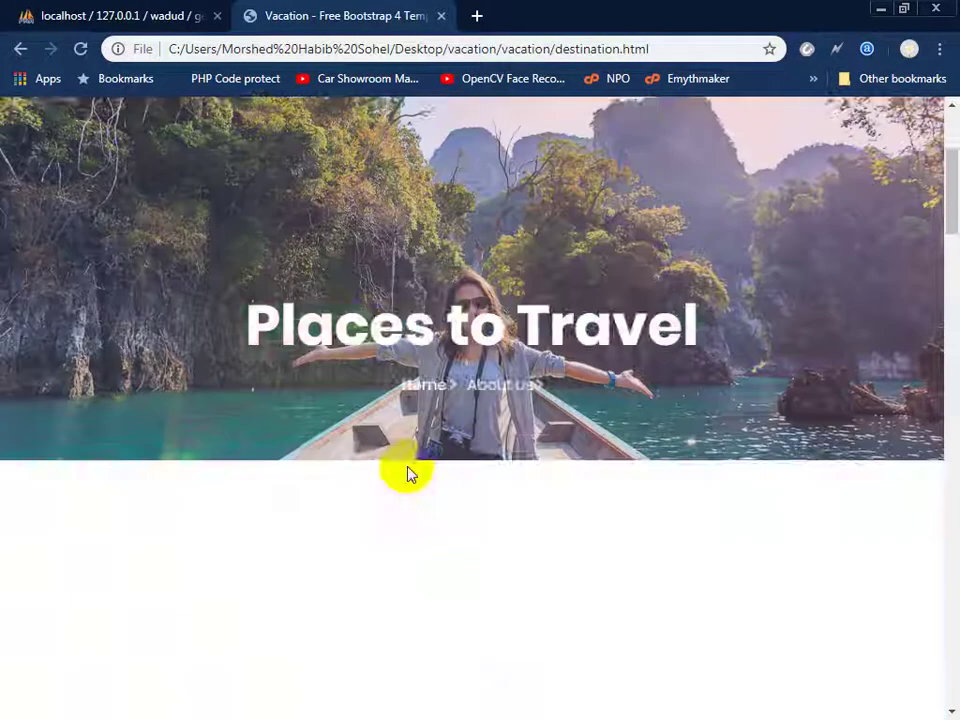
scroll(408, 474, down, 2)
scroll(503, 463, down, 1)
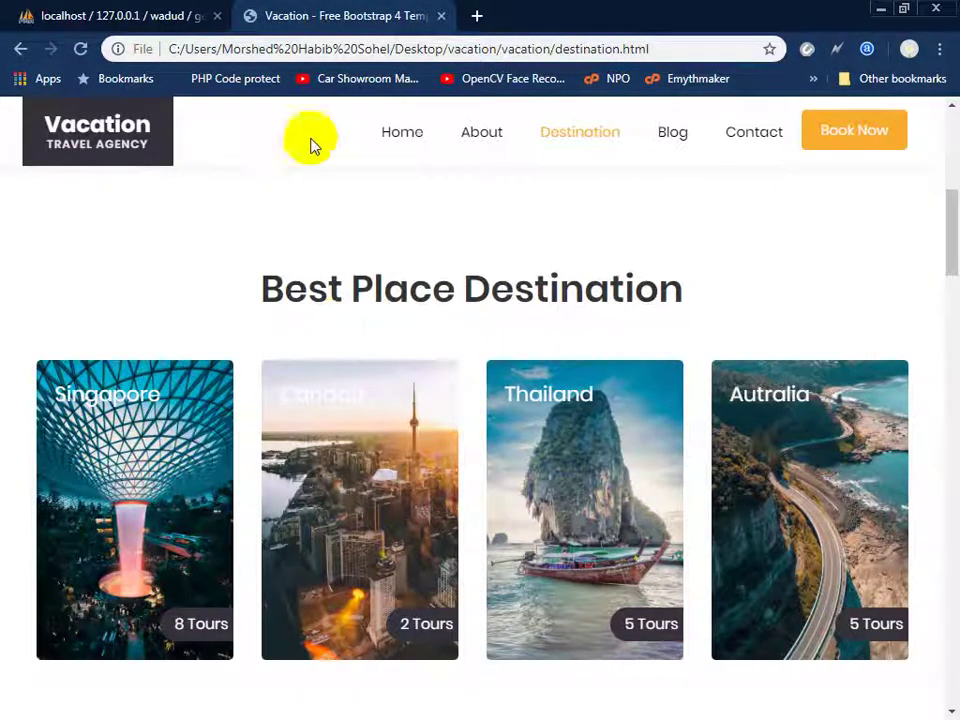
scroll(328, 281, down, 2)
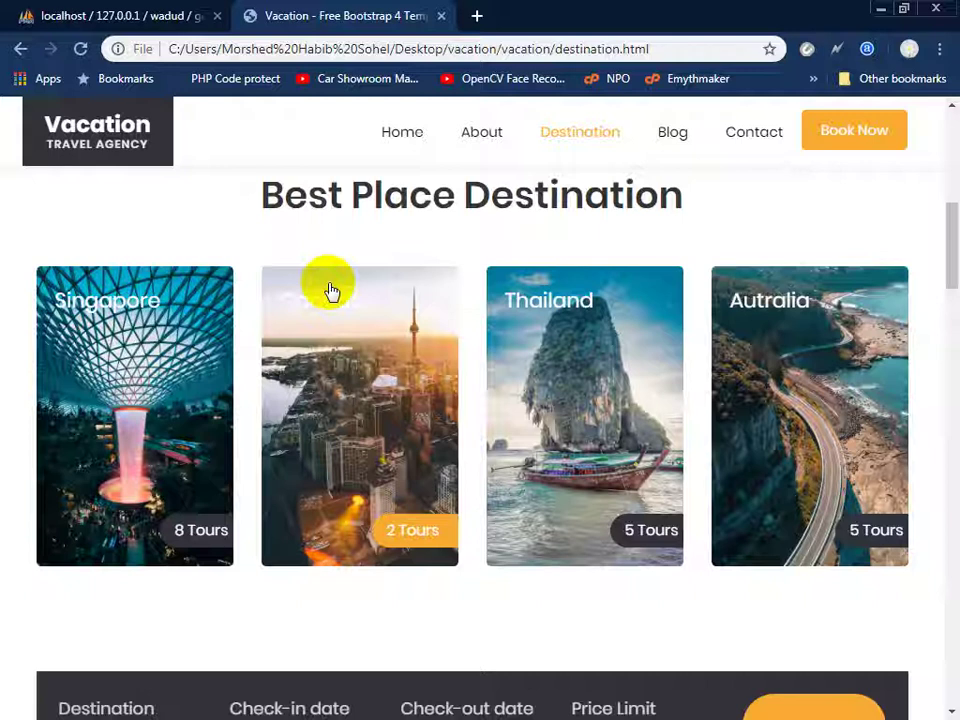
click(156, 18)
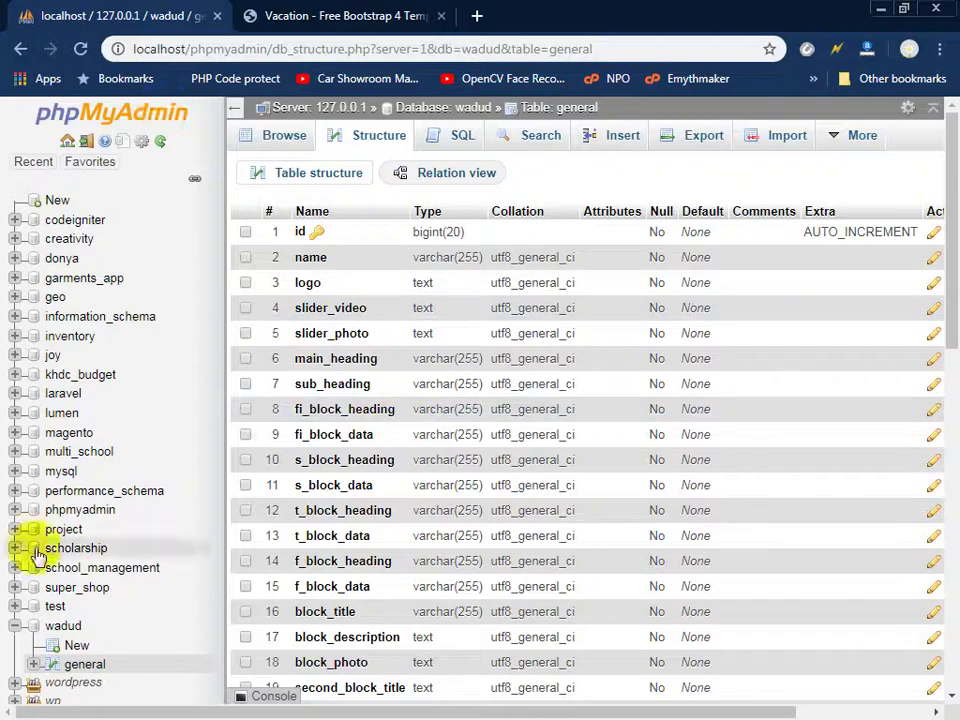
- Start a new table in wadud named destination
scroll(146, 606, down, 3)
click(75, 646)
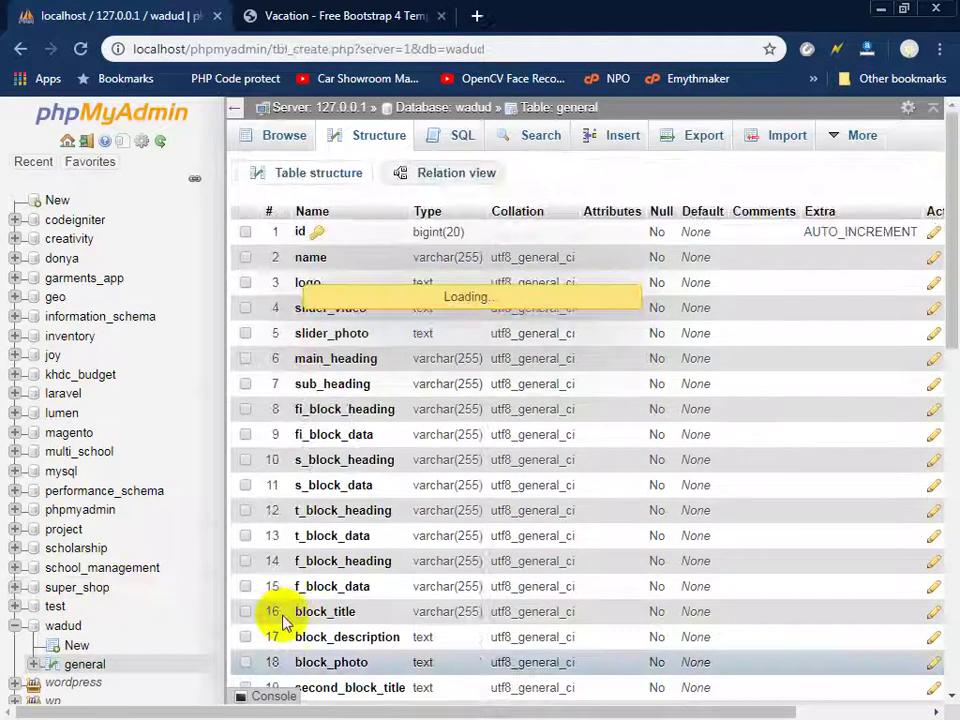
click(392, 16)
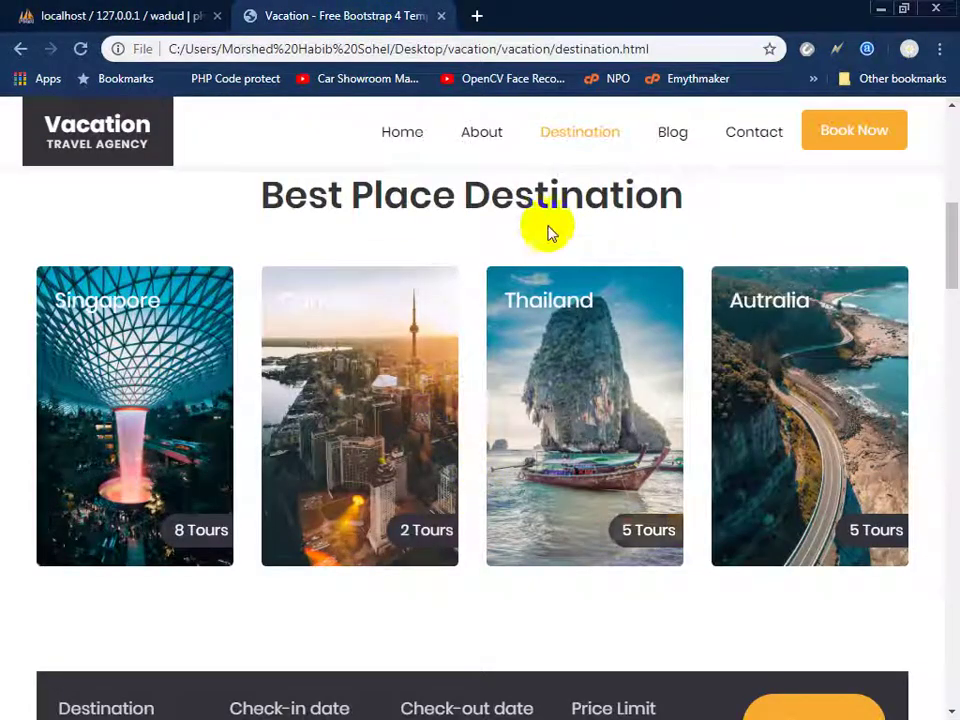
click(160, 16)
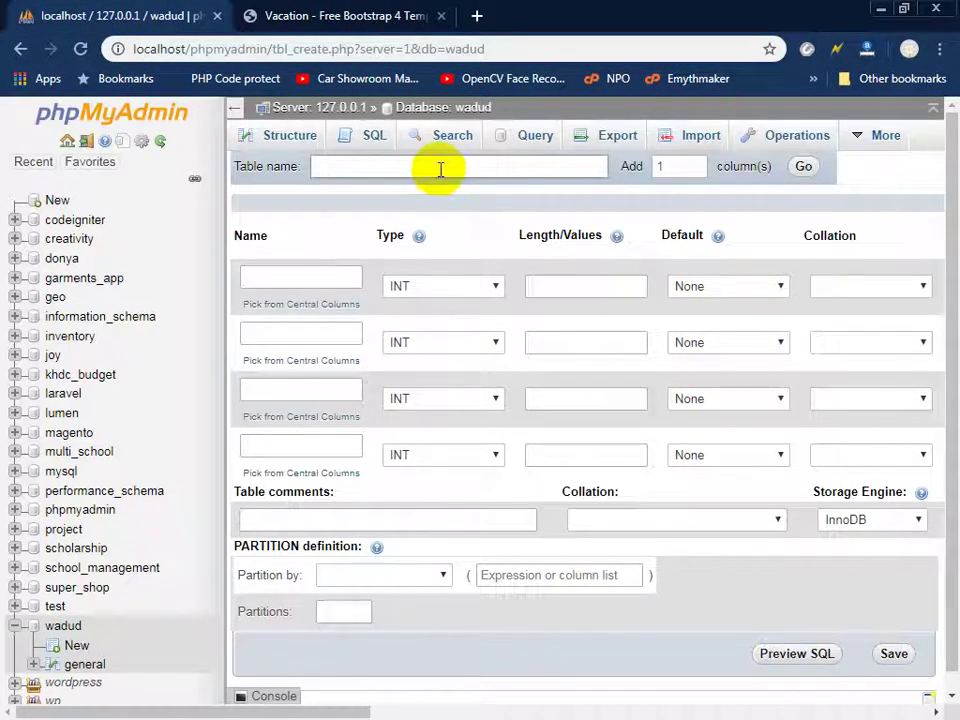
text(destination)
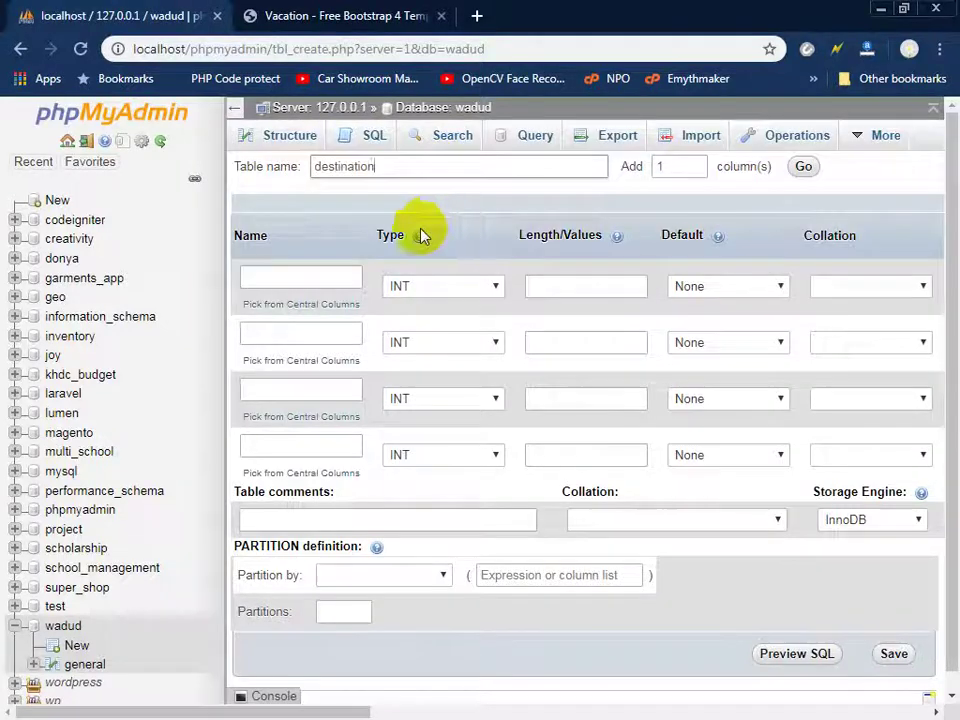
- Define id as an auto-increment BIGINT PRIMARY key column
click(297, 279)
text(id)
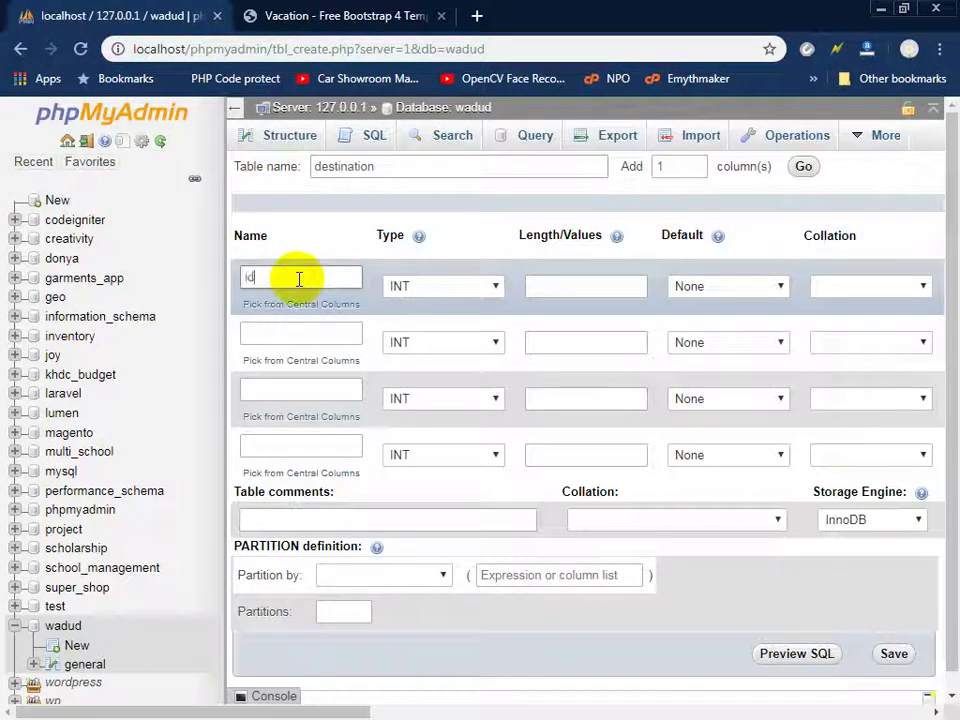
click(486, 291)
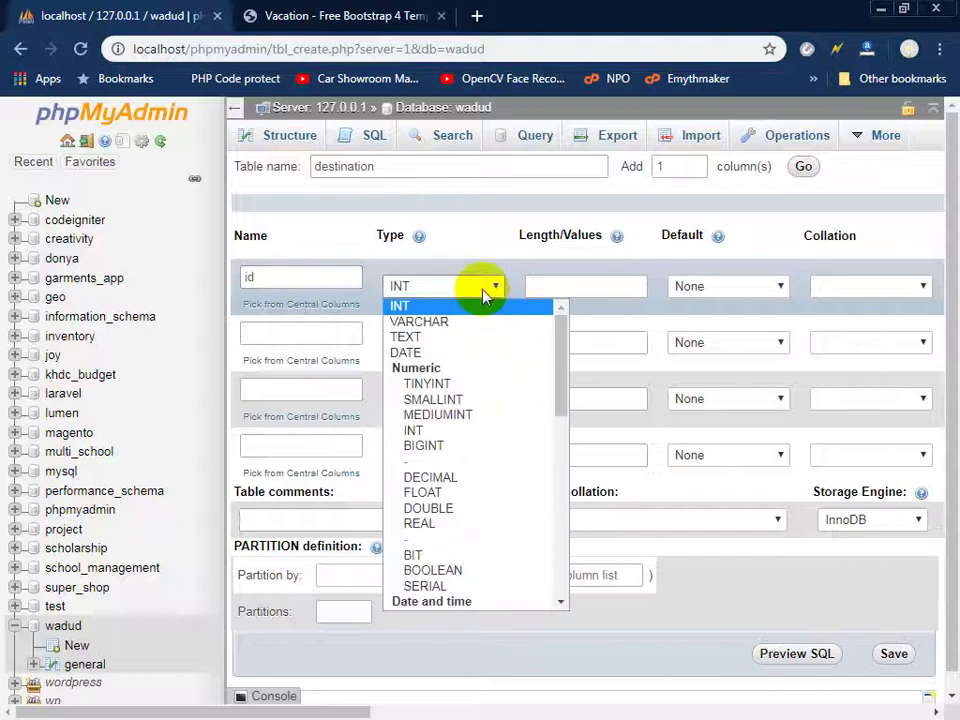
click(446, 447)
drag(352, 713, 476, 713)
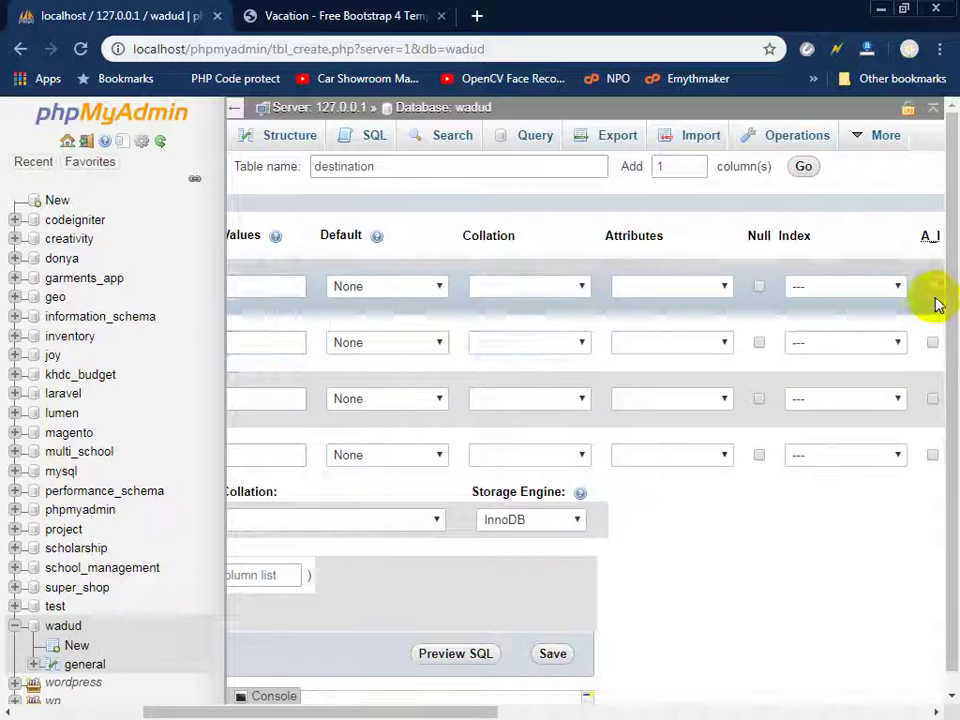
click(932, 286)
click(568, 519)
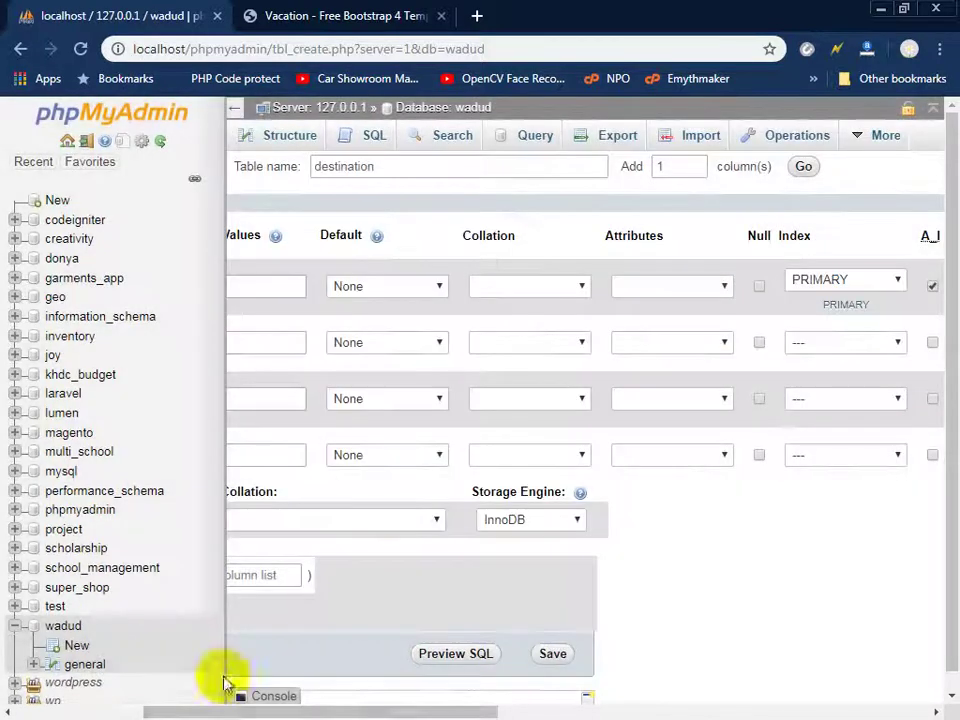
drag(203, 712, 11, 712)
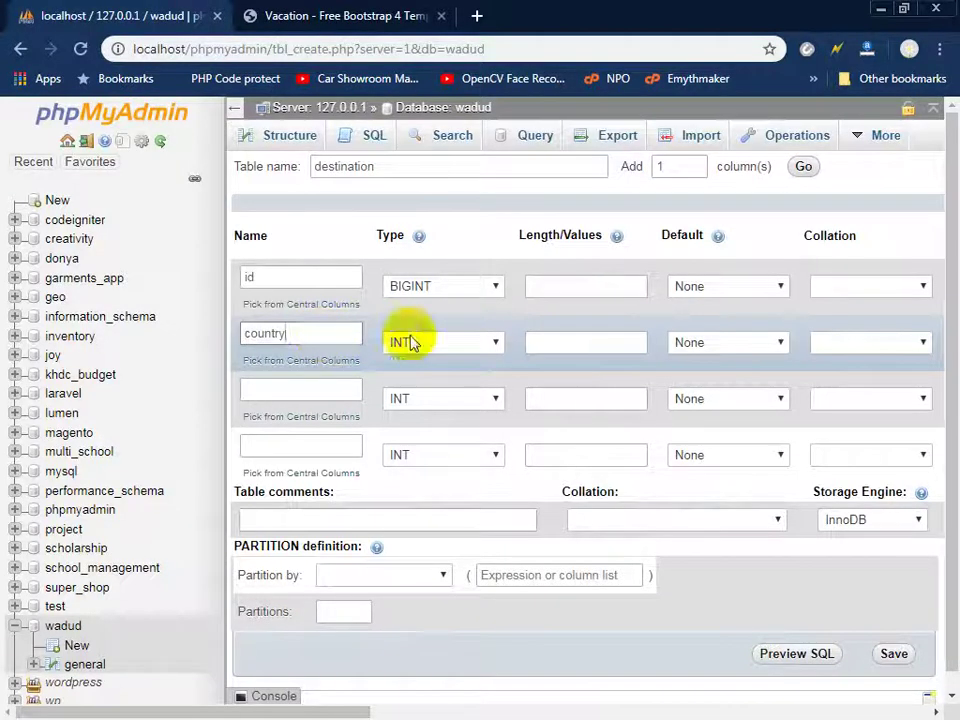
- Add country VARCHAR 255, photo TEXT and tours INT columns, then revisit the Destination page
click(405, 342)
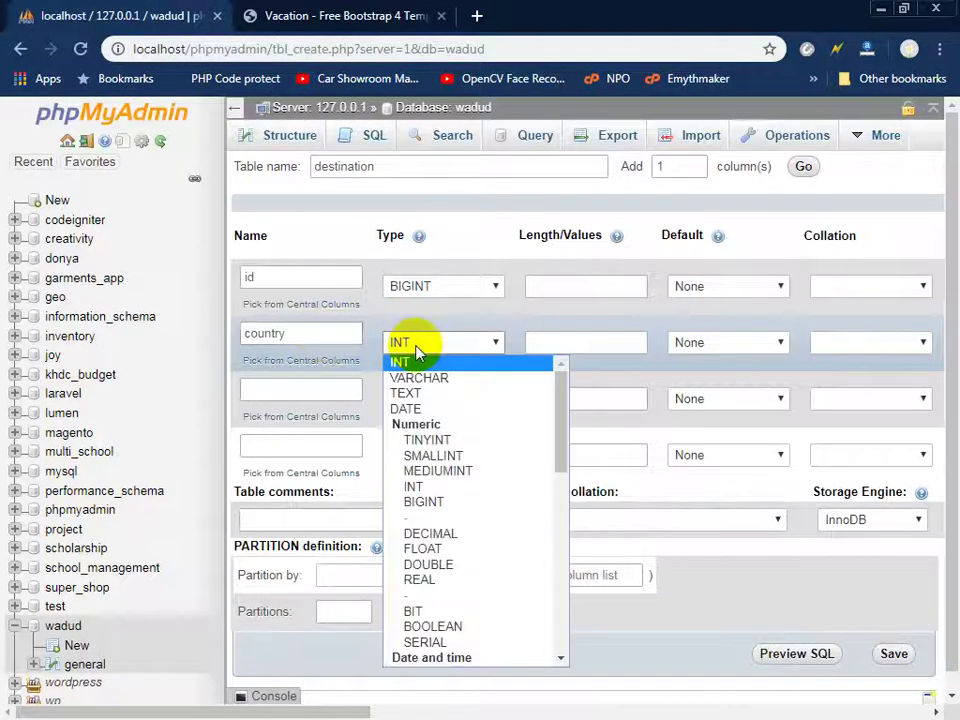
click(490, 378)
text(255)
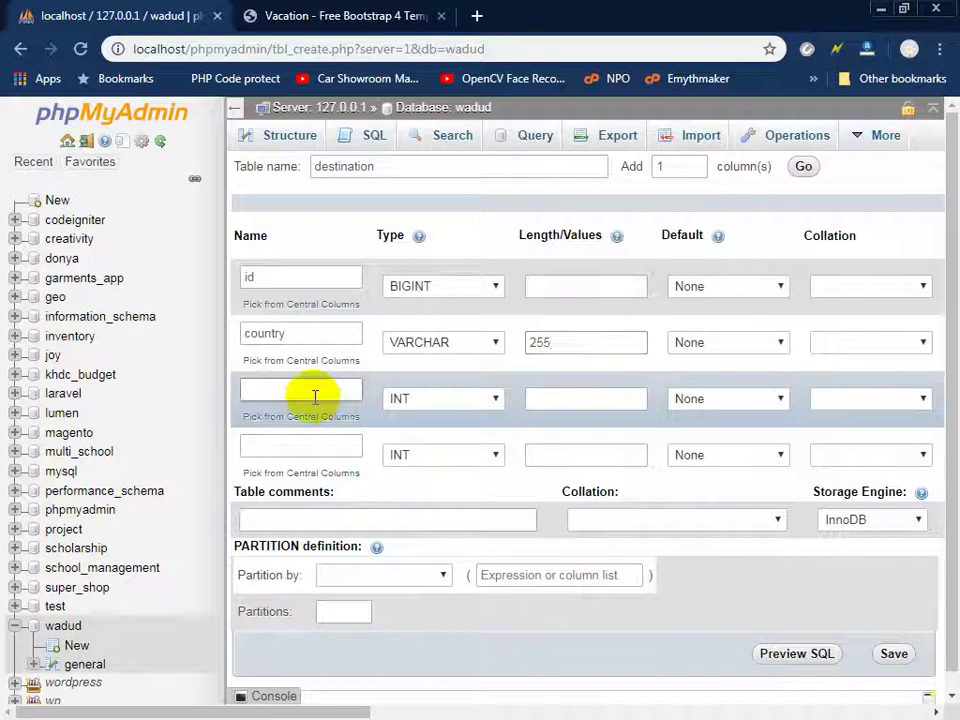
click(314, 397)
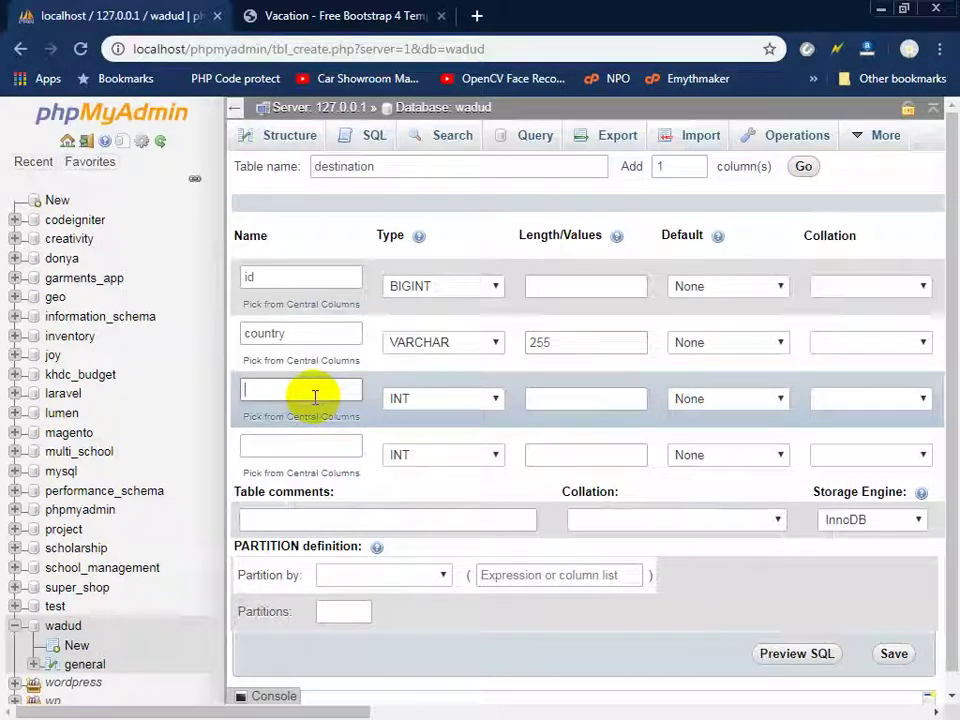
text(photo)
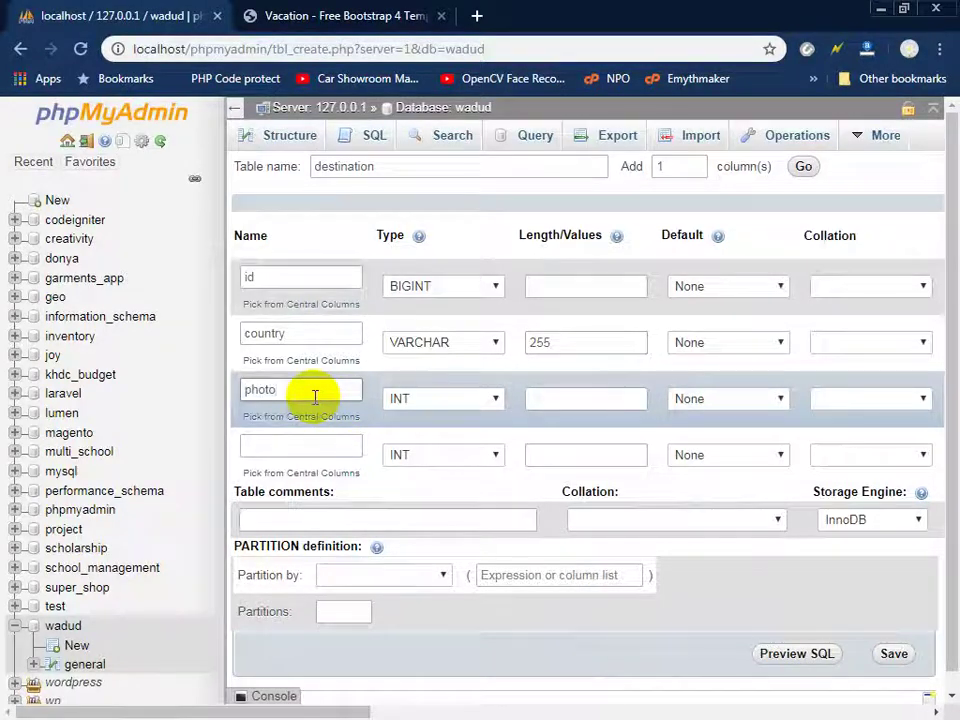
click(450, 398)
click(405, 112)
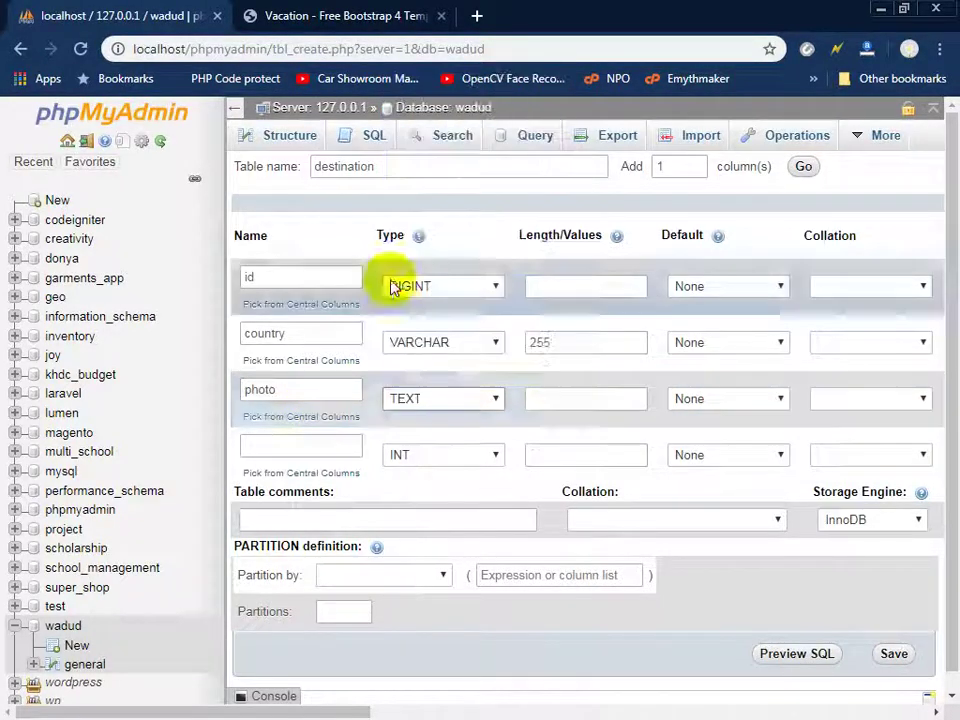
click(297, 448)
text(tours)
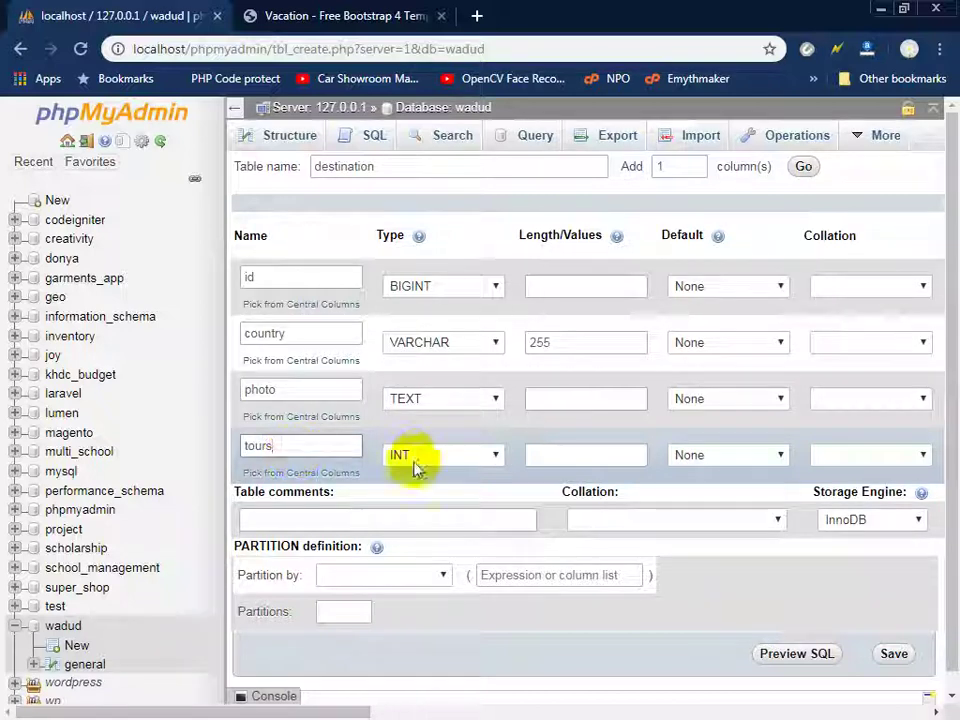
click(443, 454)
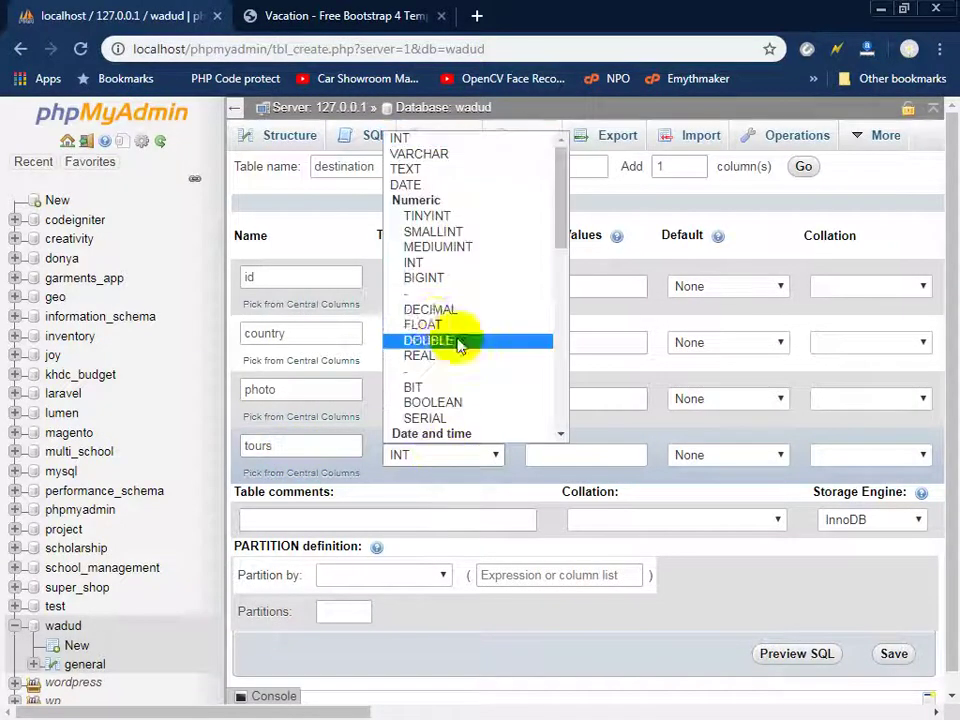
click(690, 560)
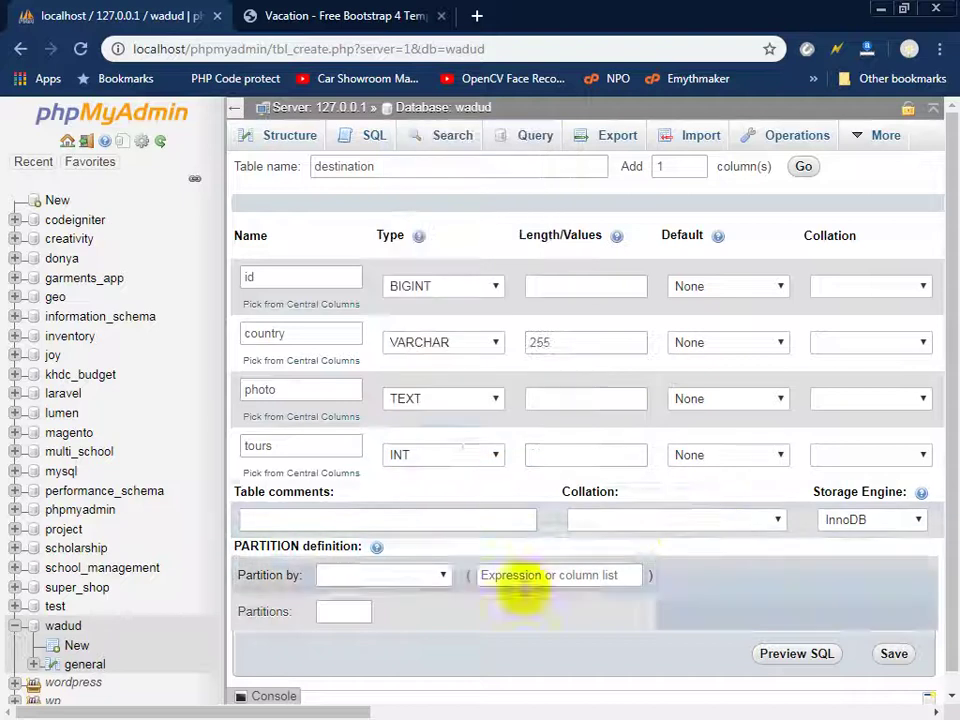
click(311, 16)
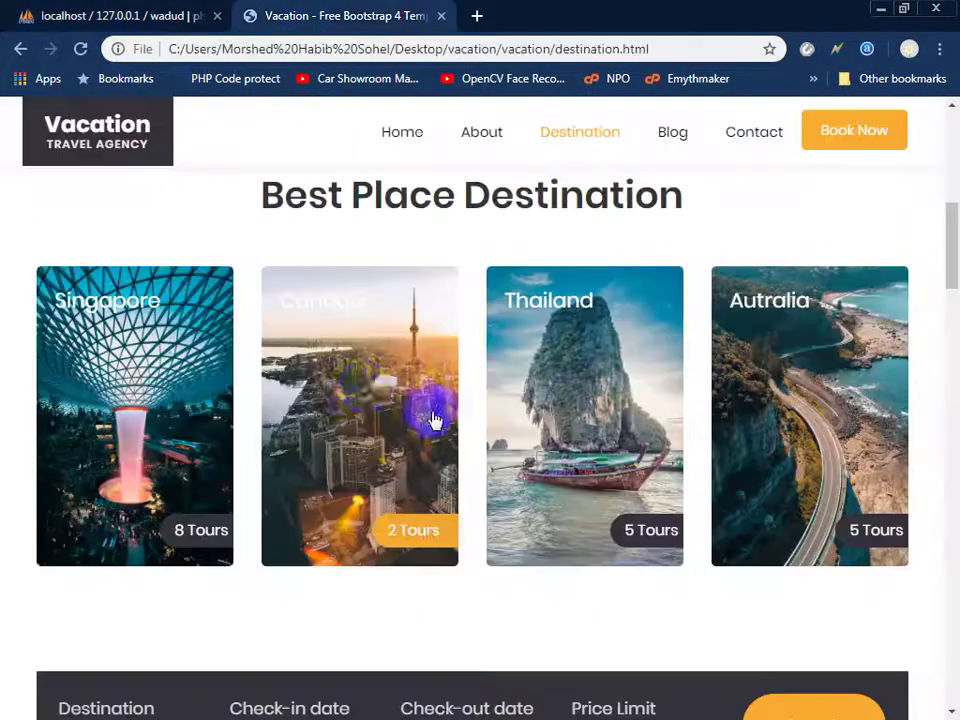
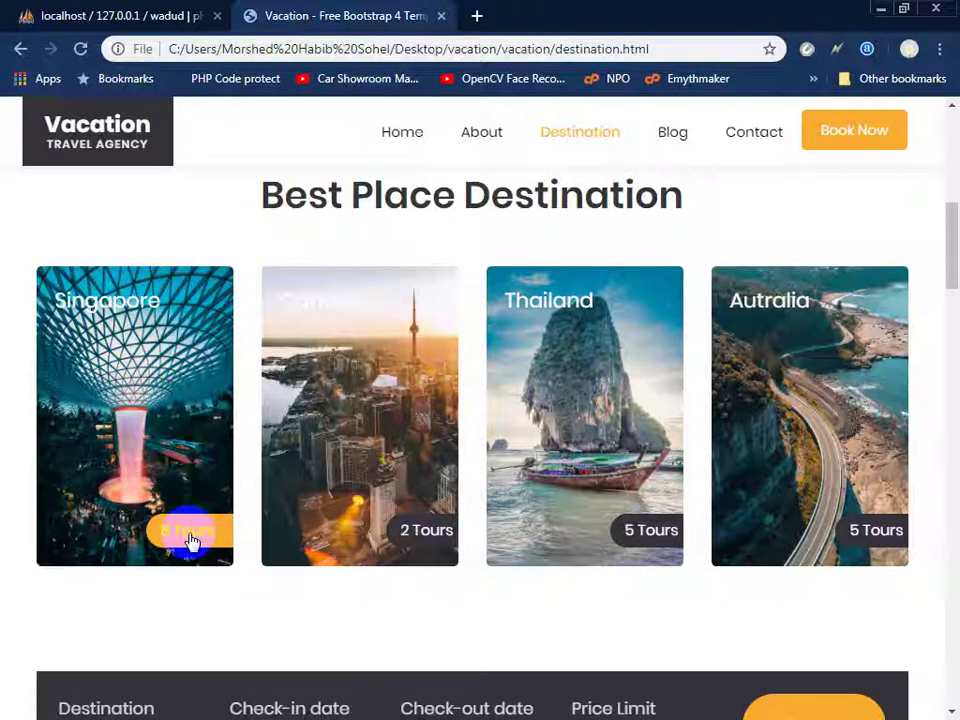
- Go back to the phpMyAdmin tab with the destination table's id, country, photo, tours columns
click(150, 16)
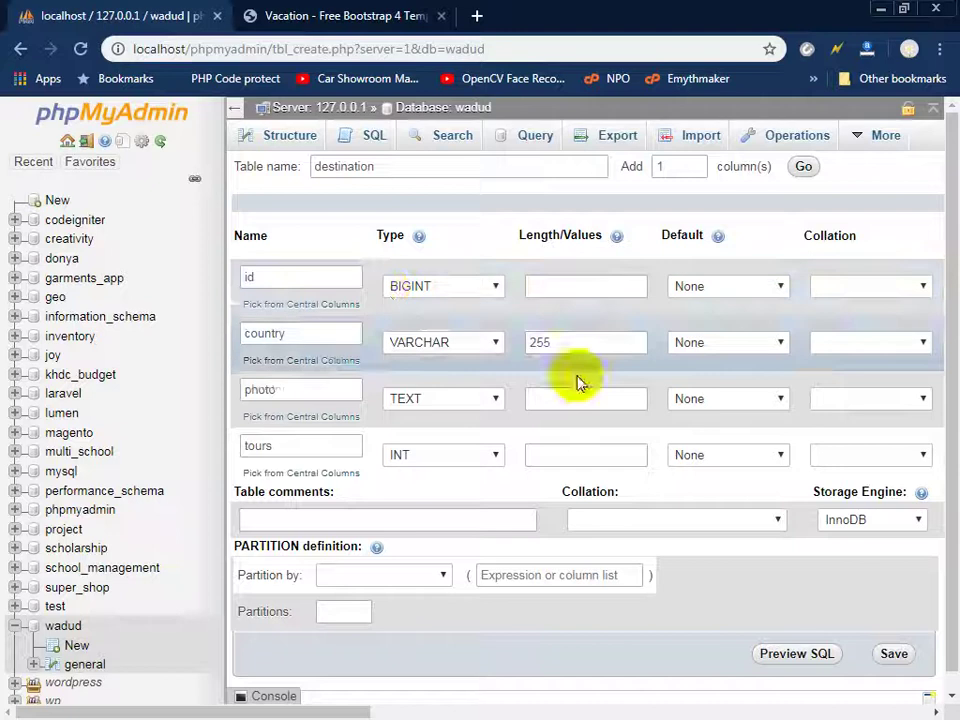
- Add two column rows and make created_at a TIMESTAMP defaulting to NULL
click(697, 162)
click(803, 166)
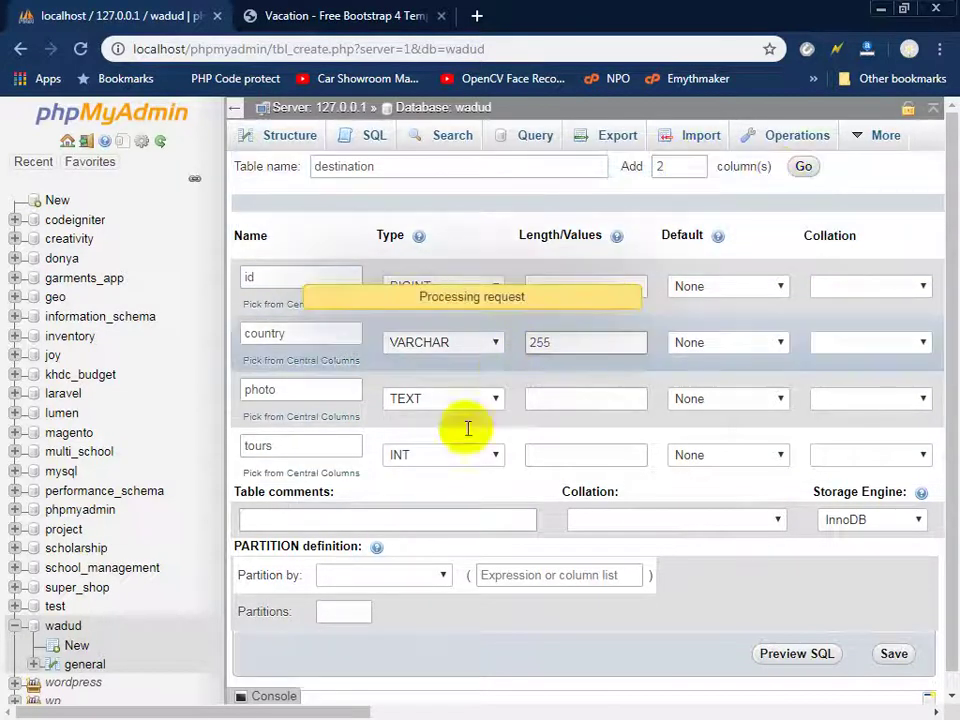
click(297, 507)
text(created_a)
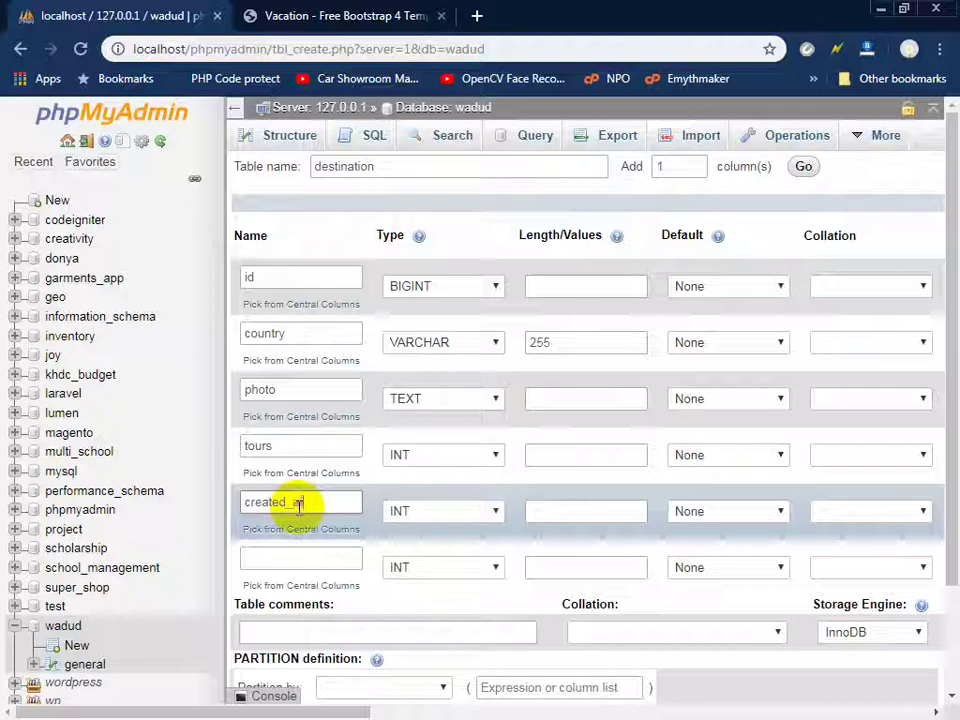
text(t)
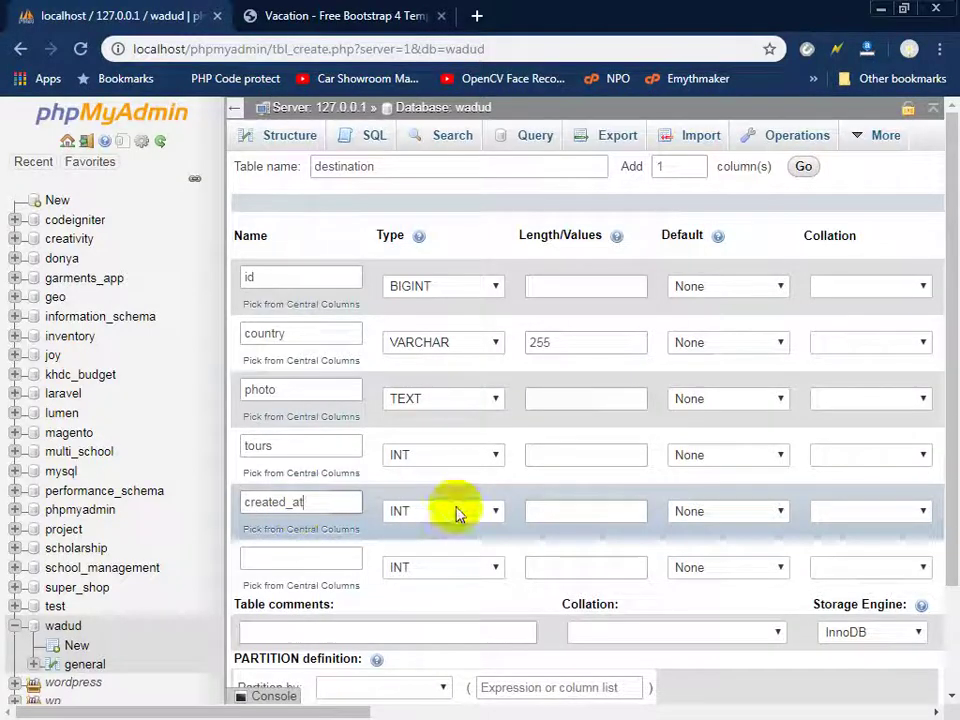
click(455, 510)
scroll(463, 395, down, 3)
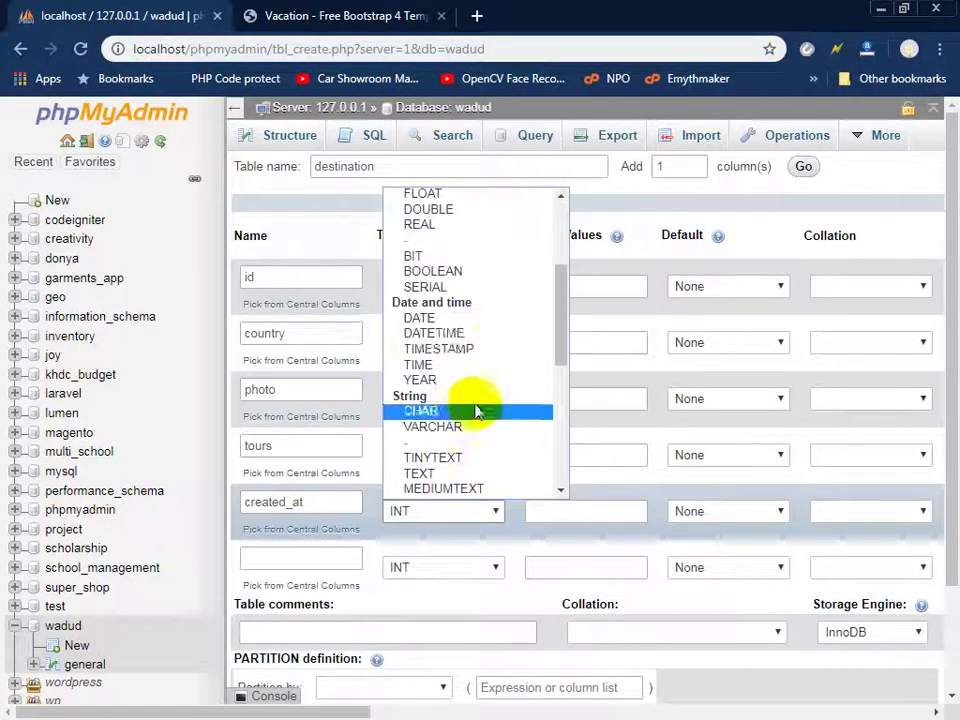
click(489, 347)
click(722, 513)
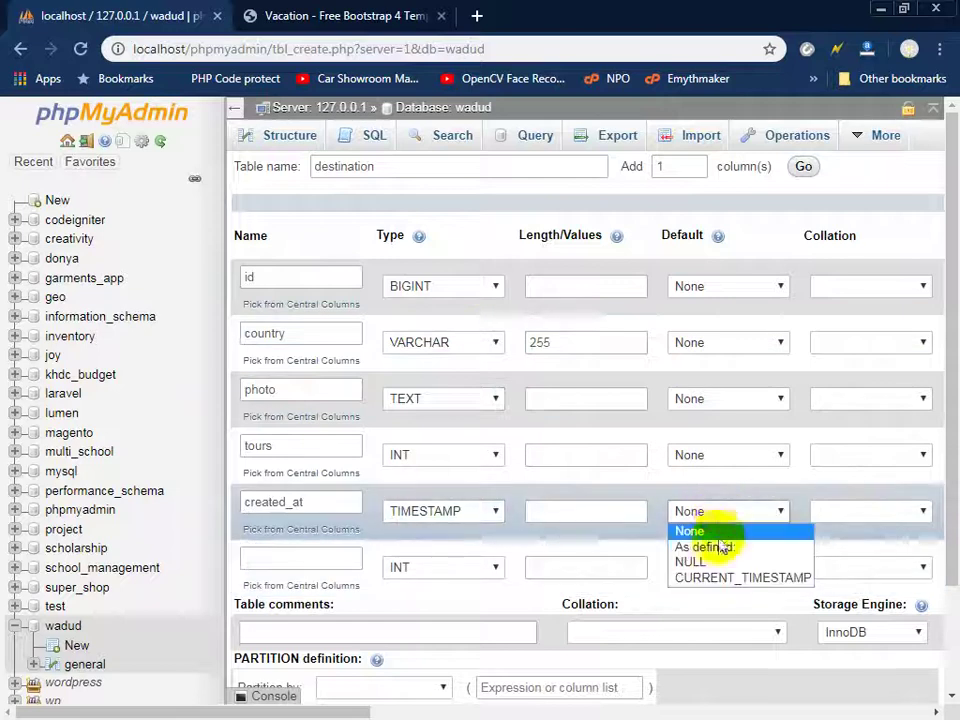
click(697, 561)
- Make updated_at a TIMESTAMP defaulting to NULL and save the destination table
click(343, 564)
text(updated_at)
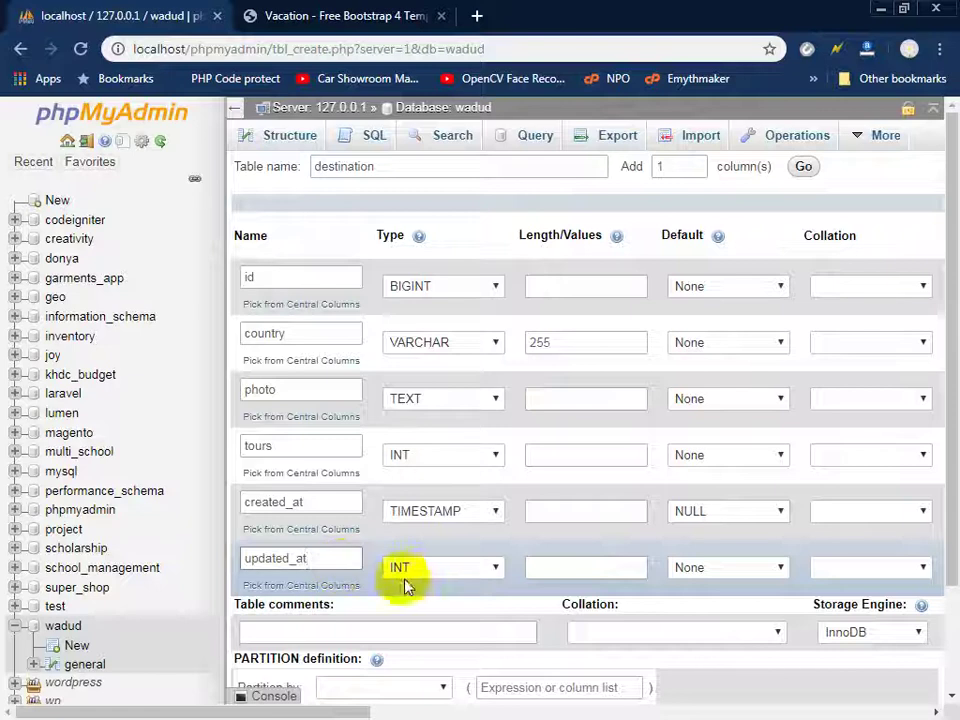
click(431, 572)
scroll(450, 475, down, 2)
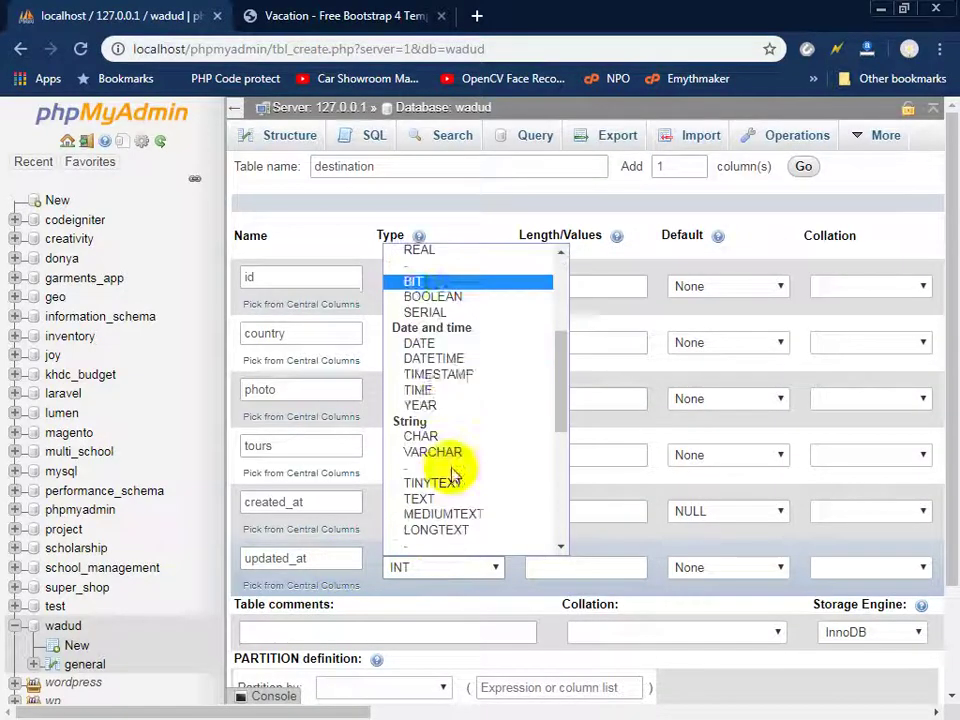
click(480, 378)
click(700, 570)
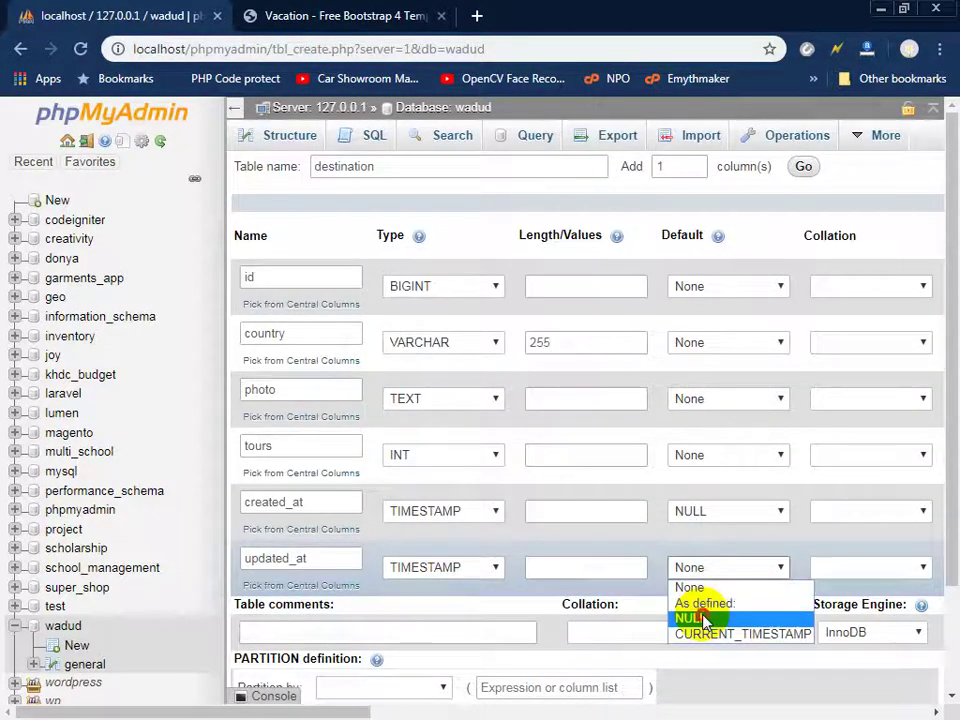
click(703, 617)
scroll(830, 660, down, 2)
click(893, 676)
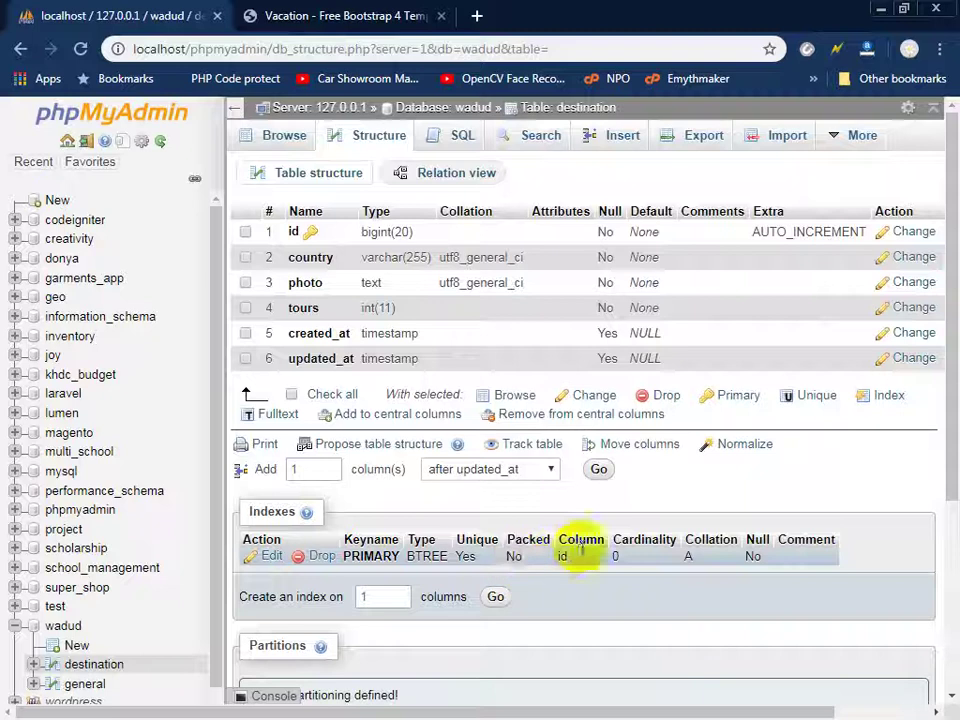
click(345, 15)
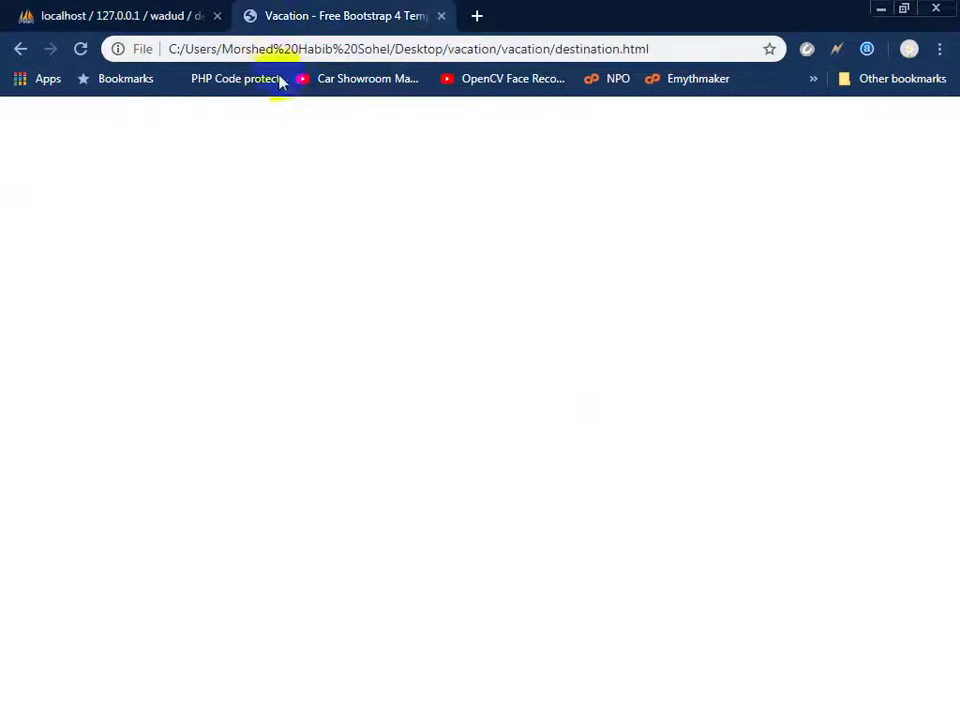
scroll(436, 518, down, 3)
scroll(436, 518, down, 3)
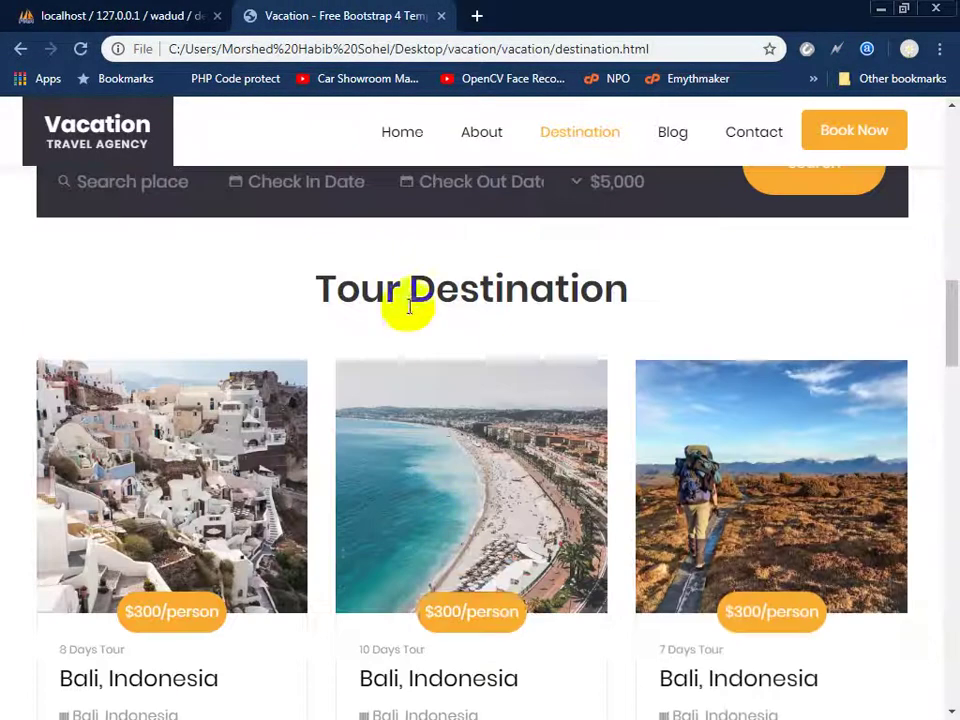
scroll(381, 546, down, 1)
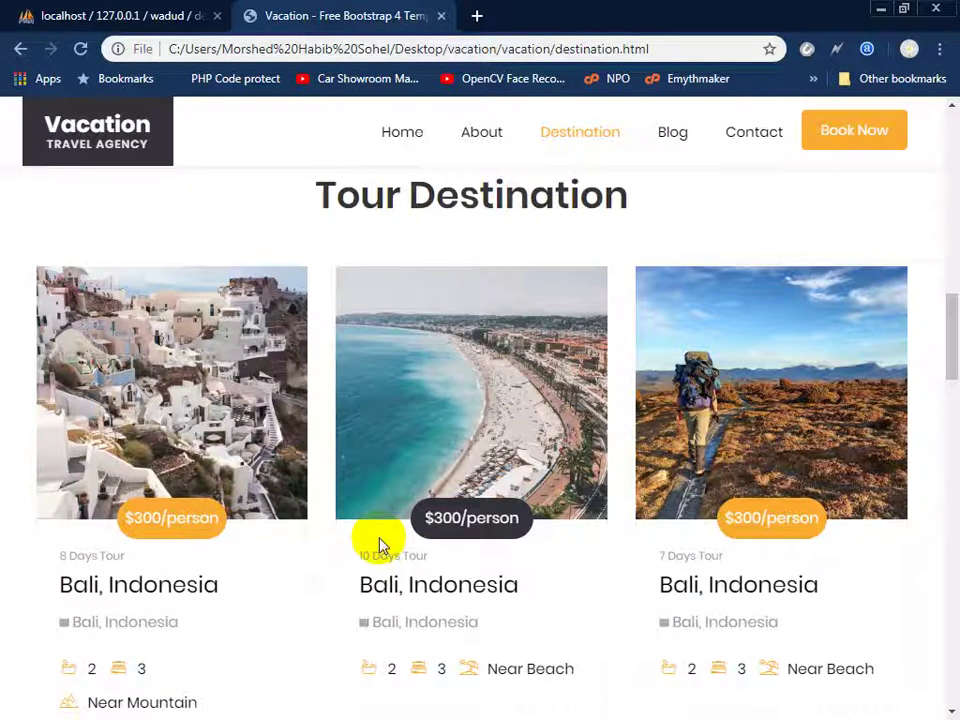
click(137, 457)
click(792, 485)
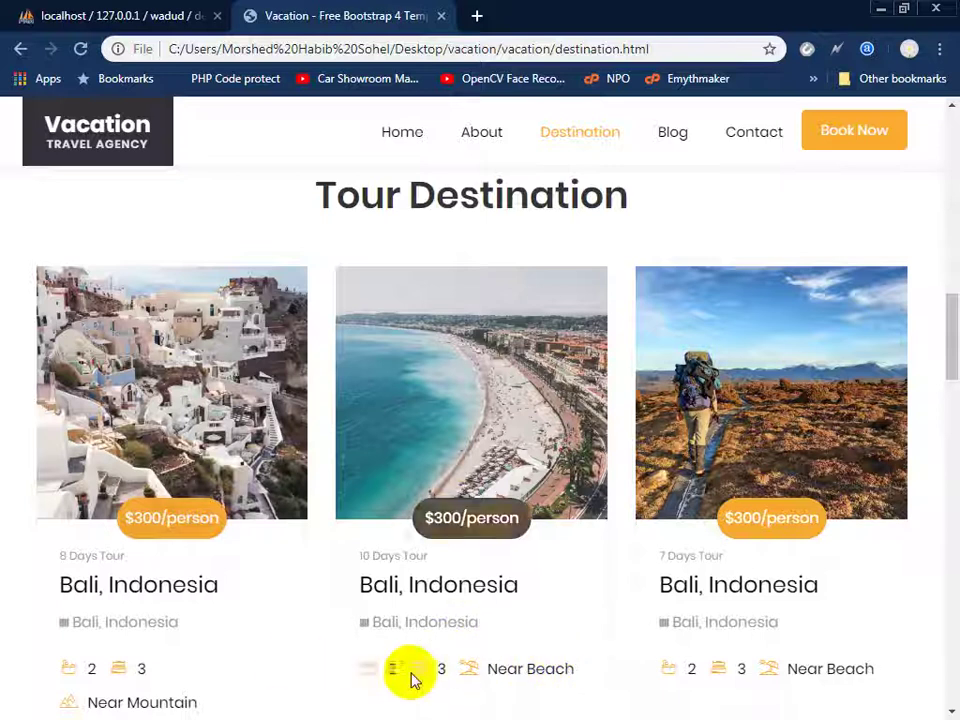
scroll(168, 640, down, 3)
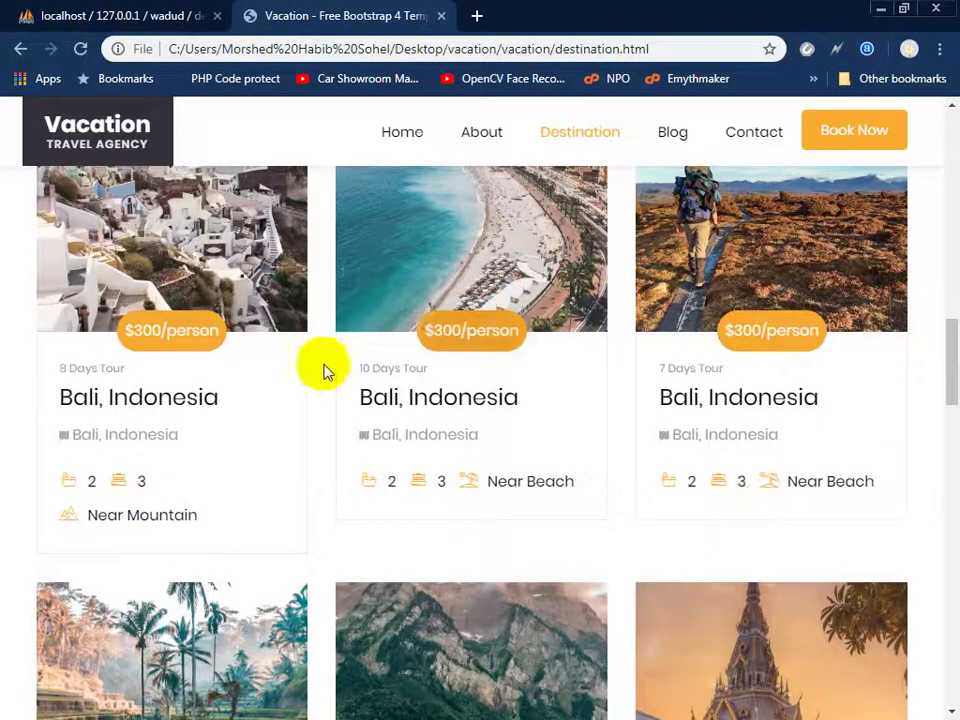
scroll(321, 375, up, 3)
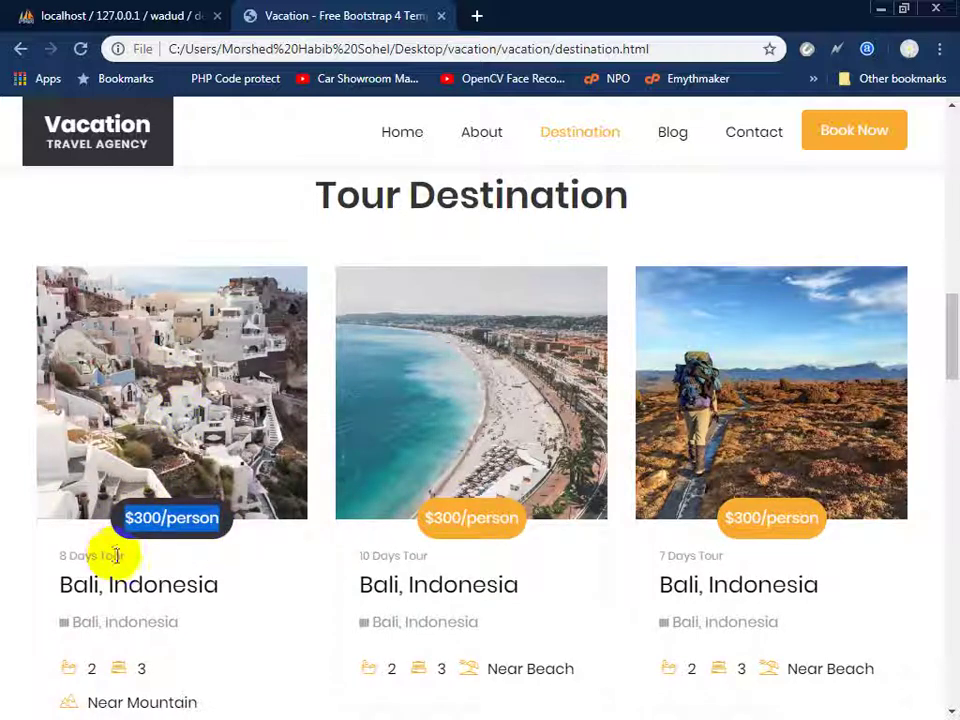
drag(126, 556, 60, 558)
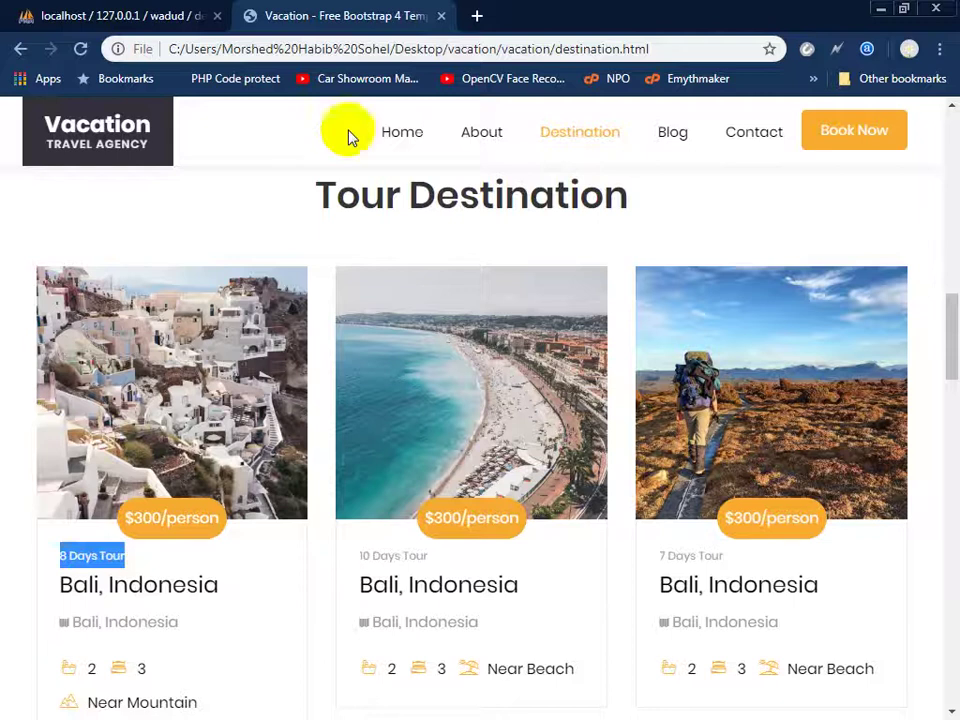
click(205, 425)
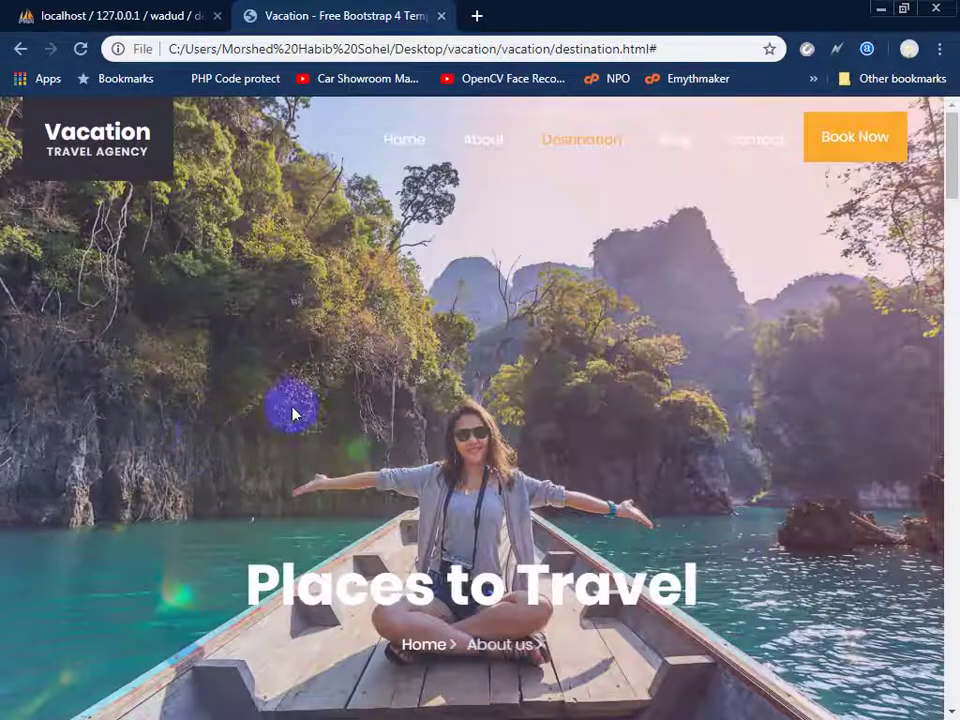
scroll(290, 408, down, 3)
scroll(293, 421, down, 3)
scroll(293, 421, down, 5)
scroll(292, 421, down, 4)
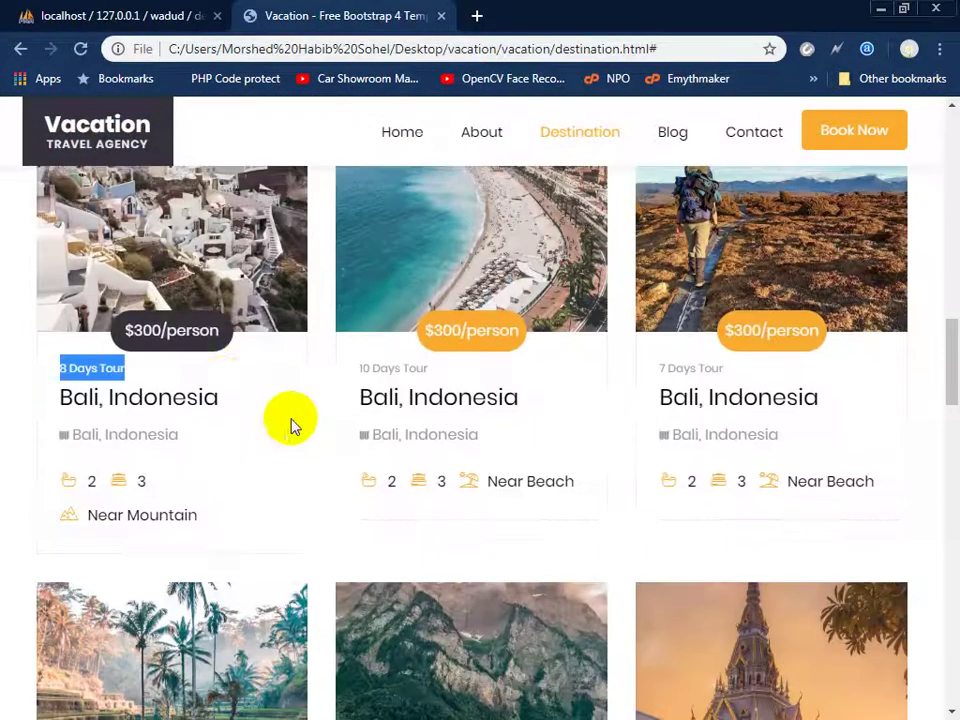
scroll(225, 385, up, 2)
- Start a new table in the wadud database named tours
click(108, 15)
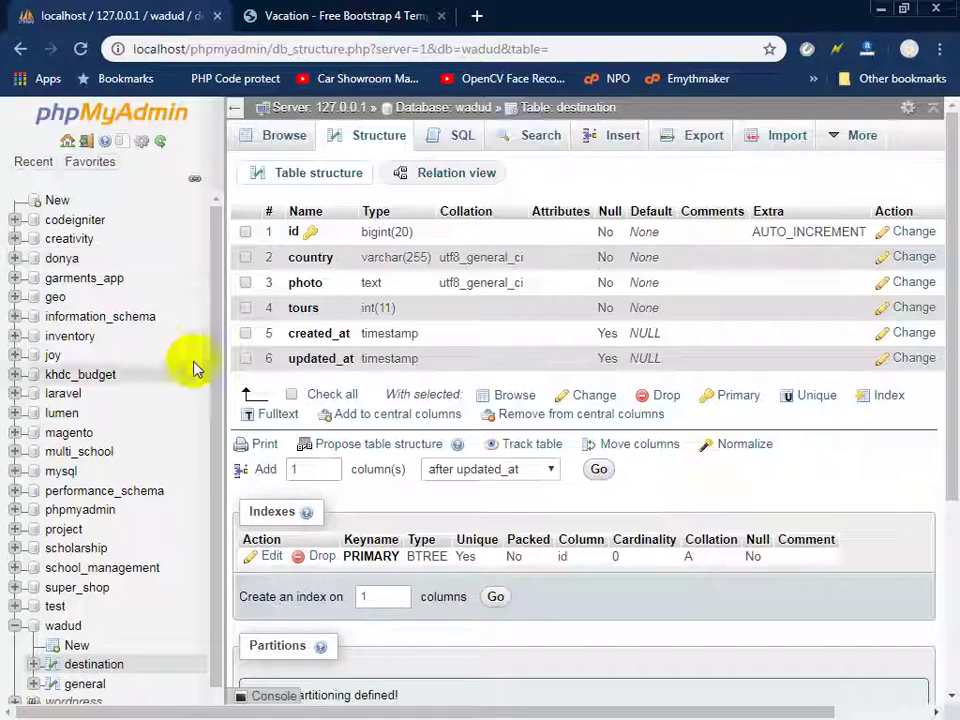
scroll(72, 537, down, 1)
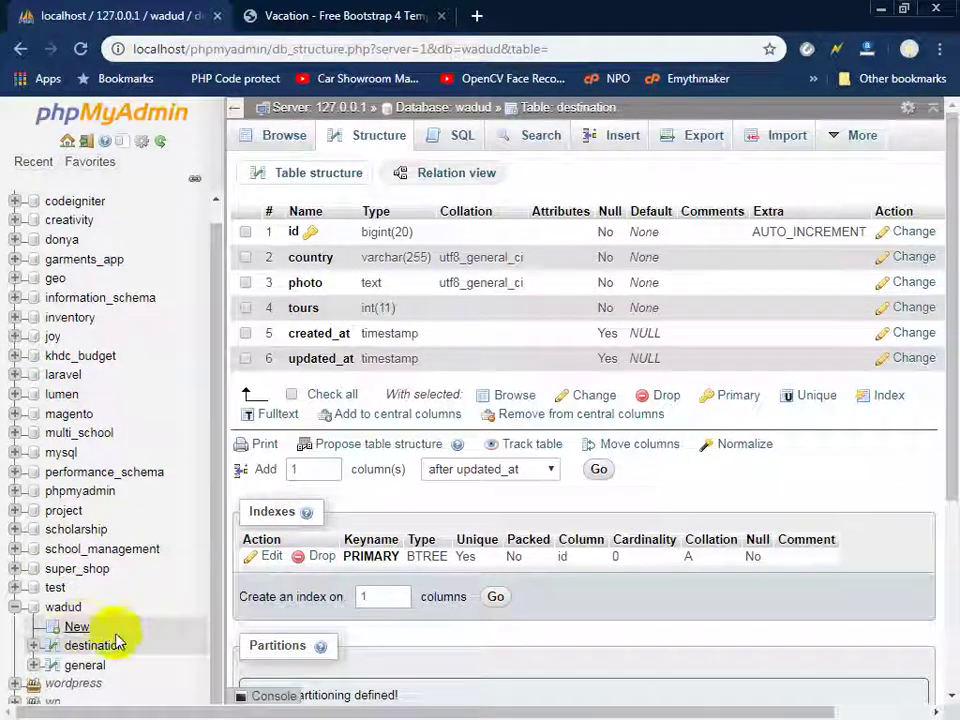
click(90, 628)
click(321, 279)
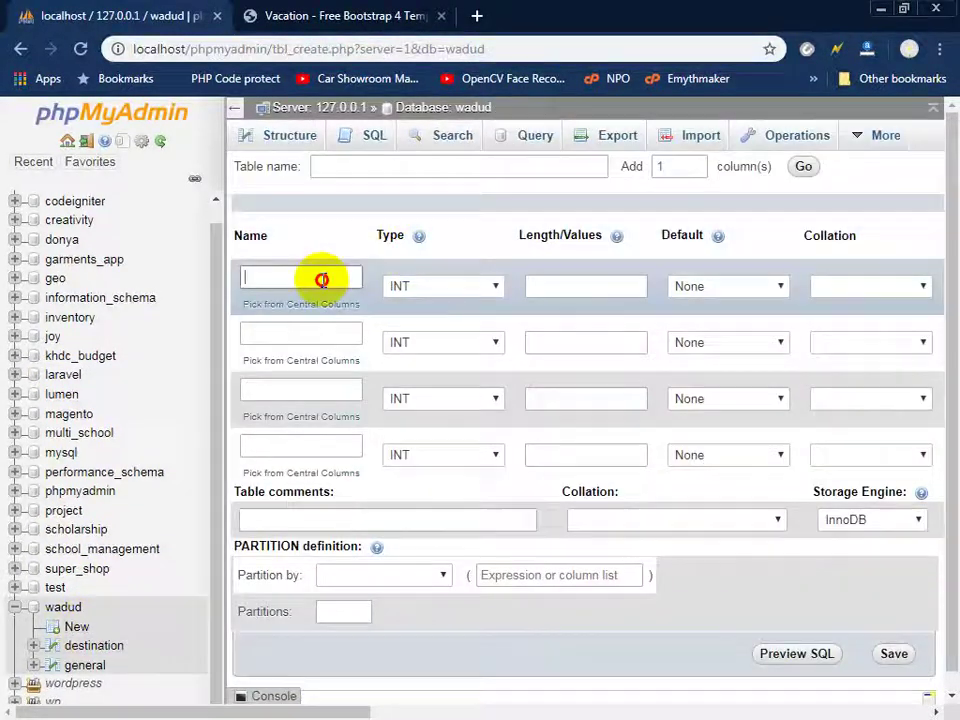
click(380, 171)
click(380, 171)
text(tou)
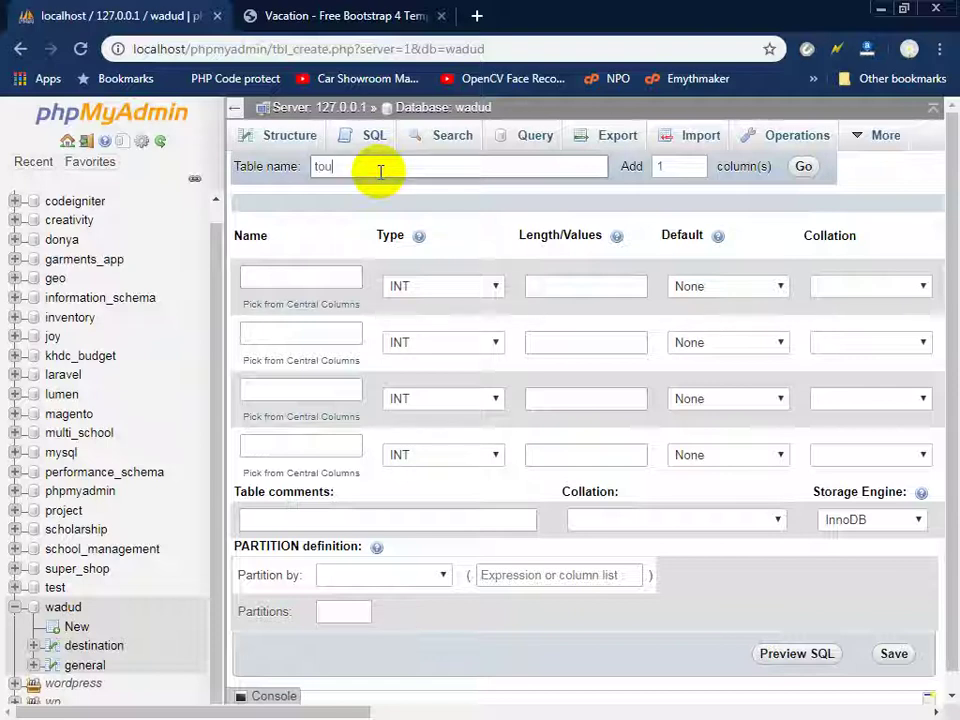
text(rs)
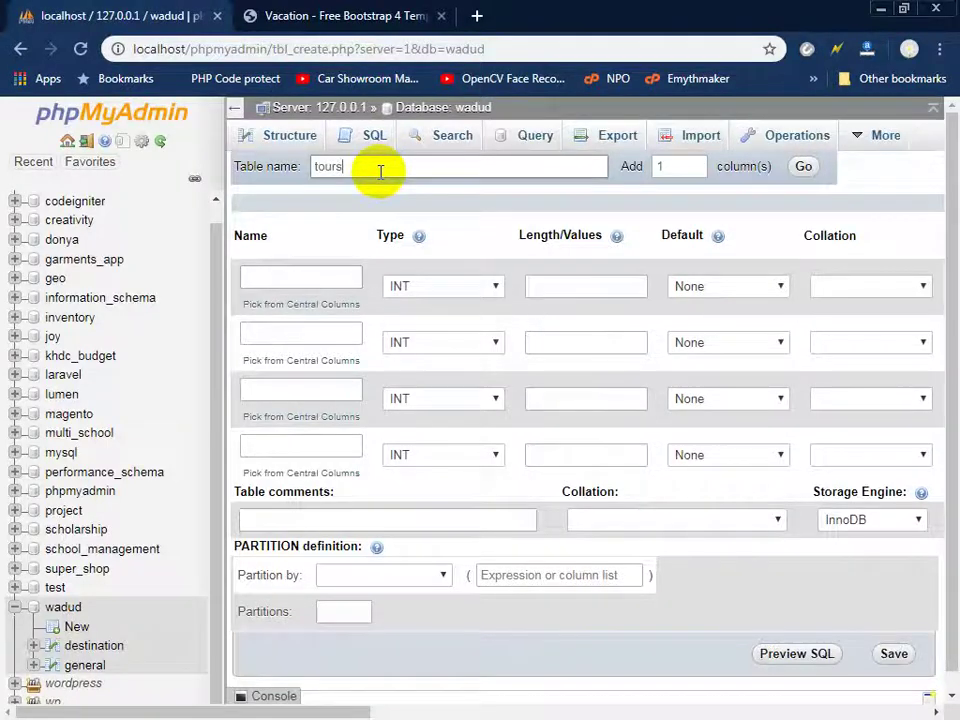
- Define the first column id as an auto-incrementing BIGINT primary key
click(319, 289)
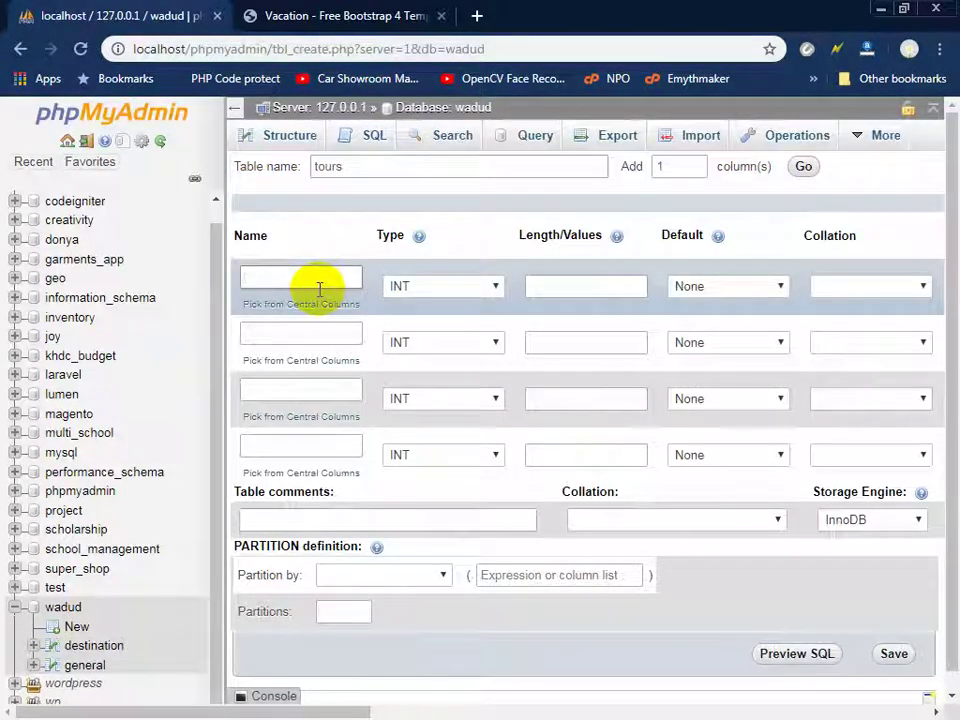
text(id)
click(537, 292)
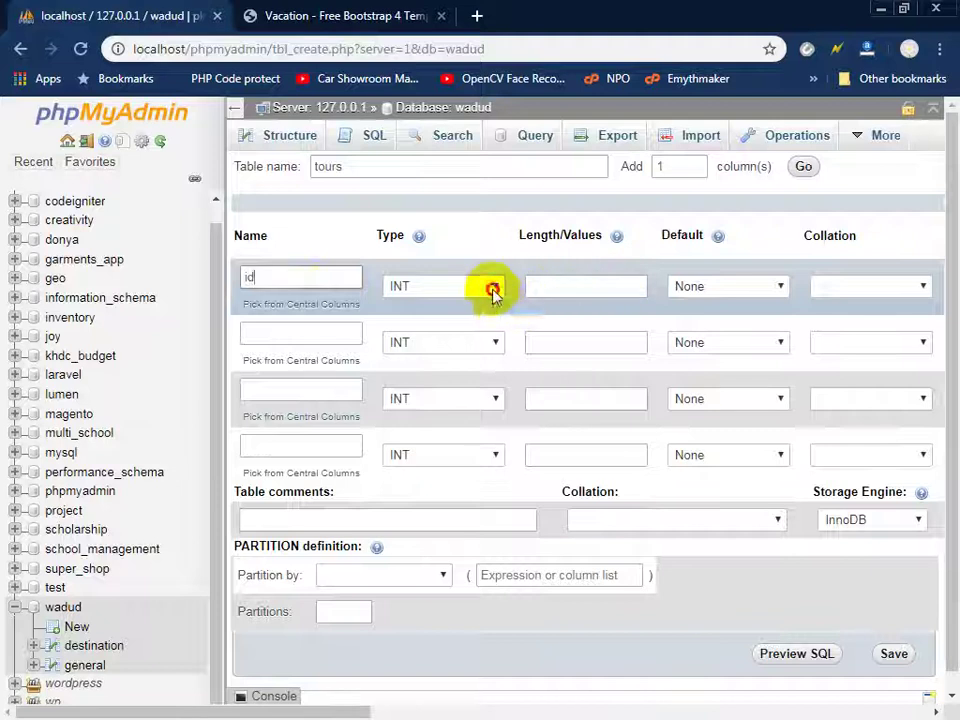
click(492, 290)
click(438, 448)
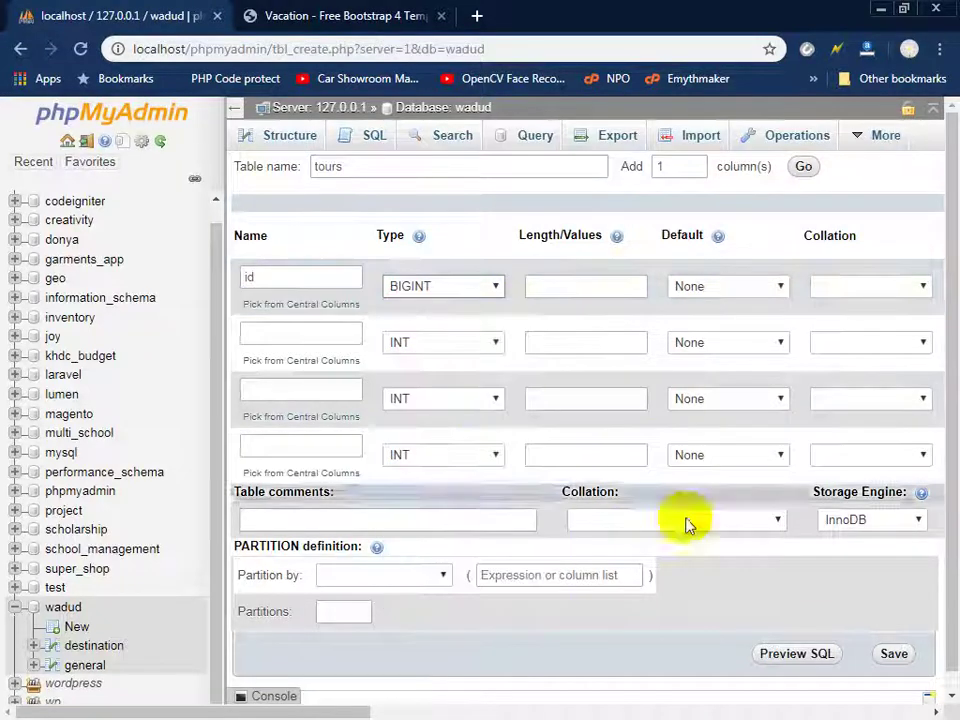
drag(332, 709, 508, 709)
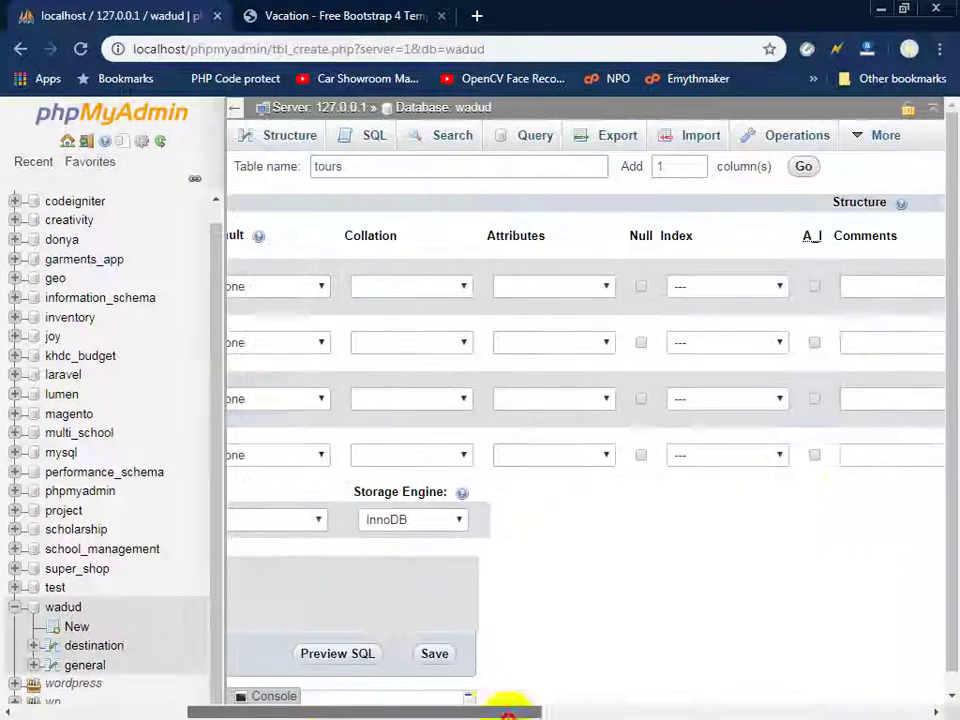
click(815, 287)
click(814, 287)
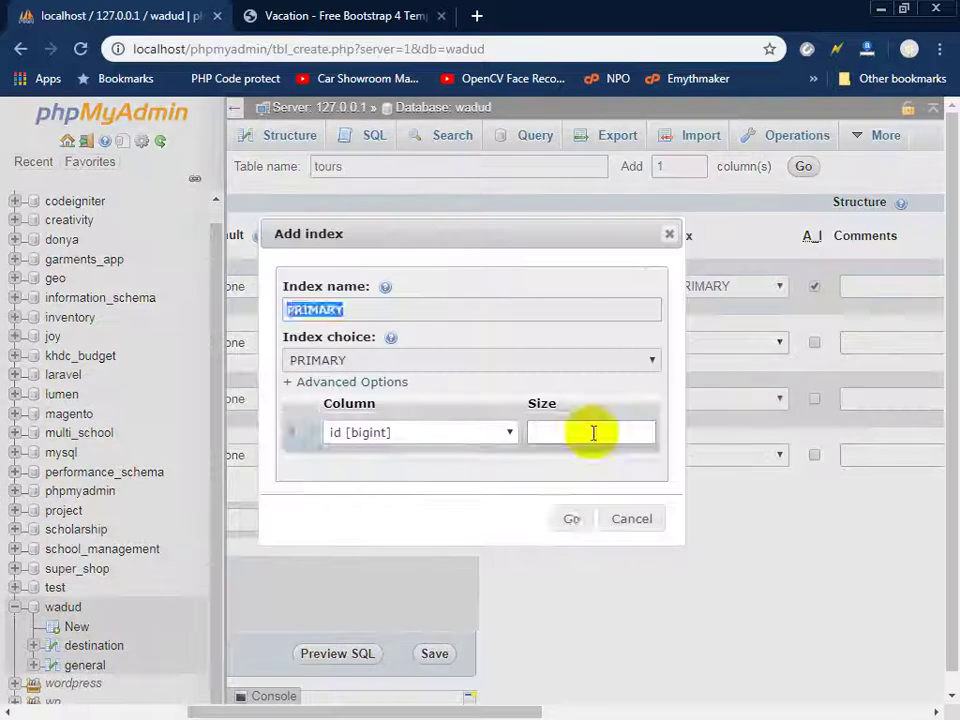
click(569, 518)
drag(320, 705, 17, 692)
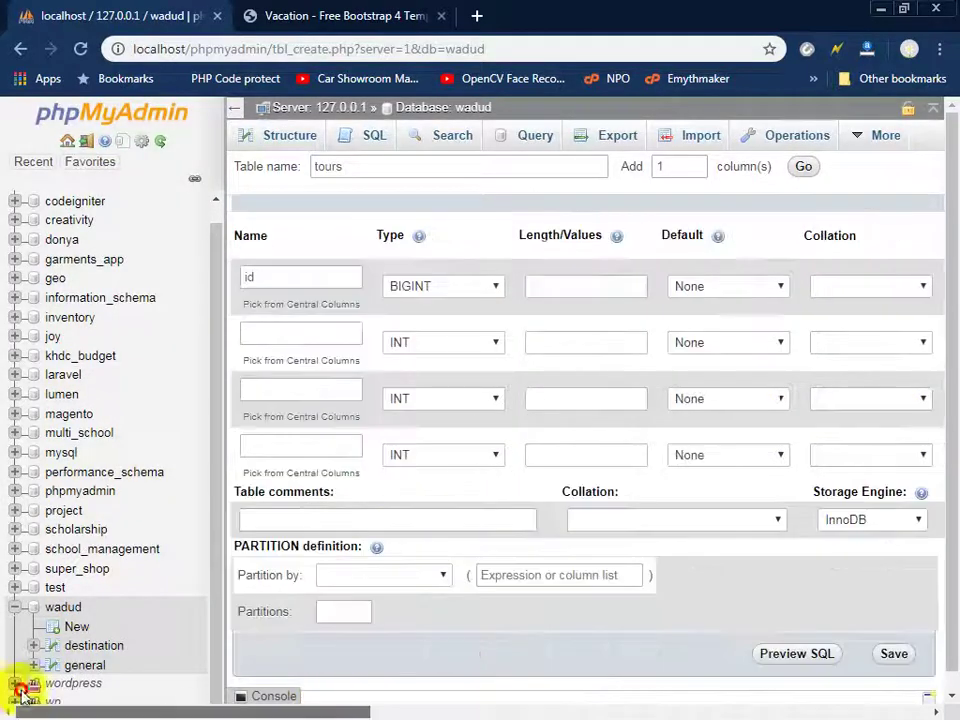
click(286, 332)
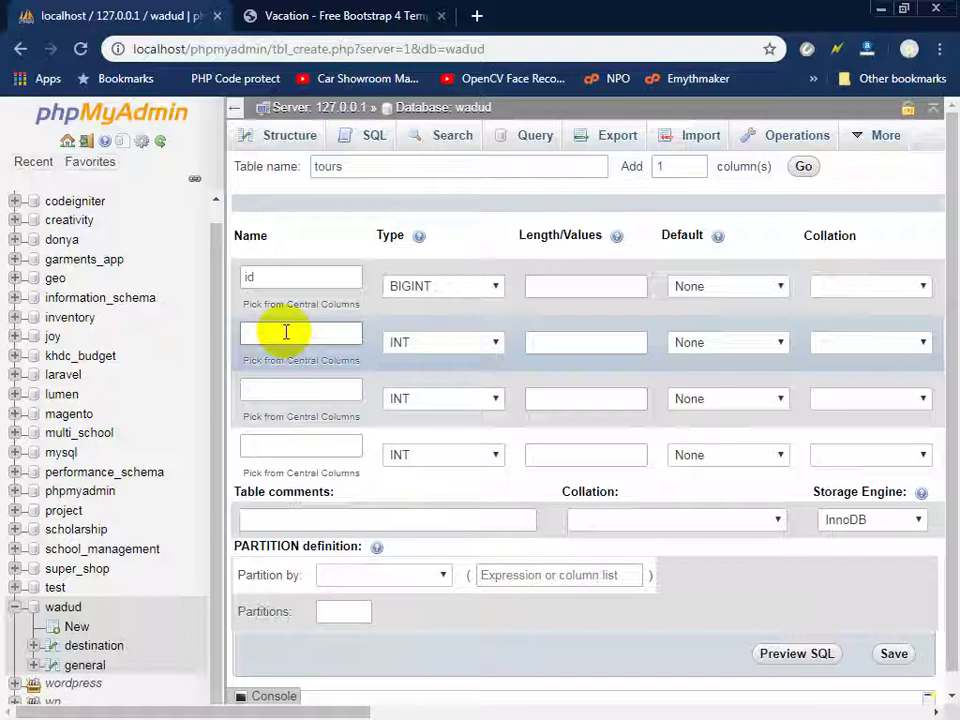
- Define title and price as VARCHAR(255) columns
text(title)
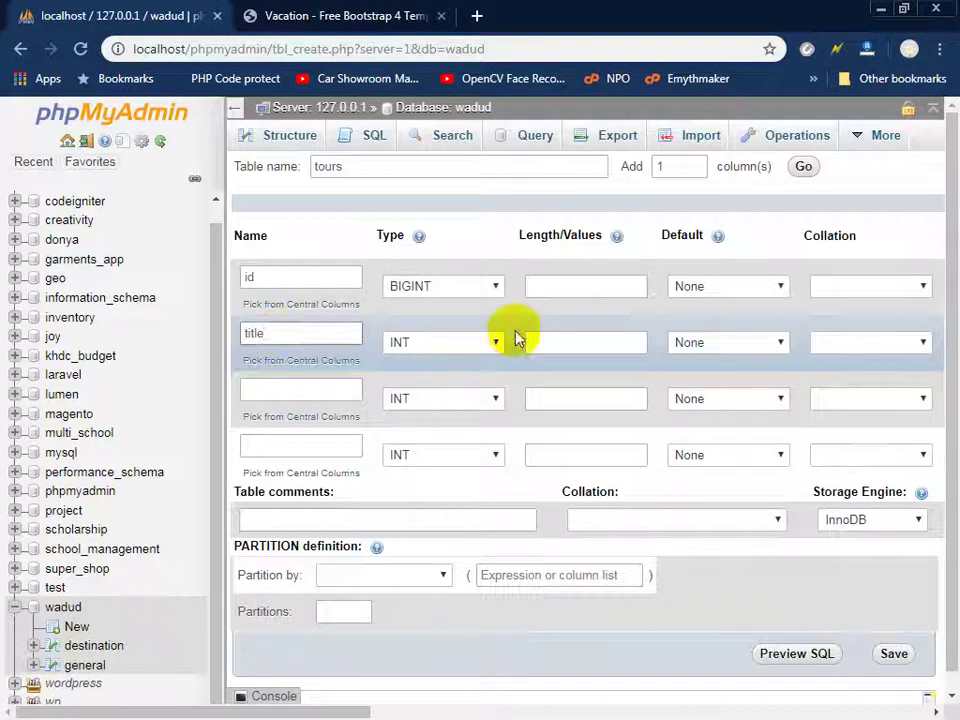
click(482, 341)
click(422, 377)
click(572, 343)
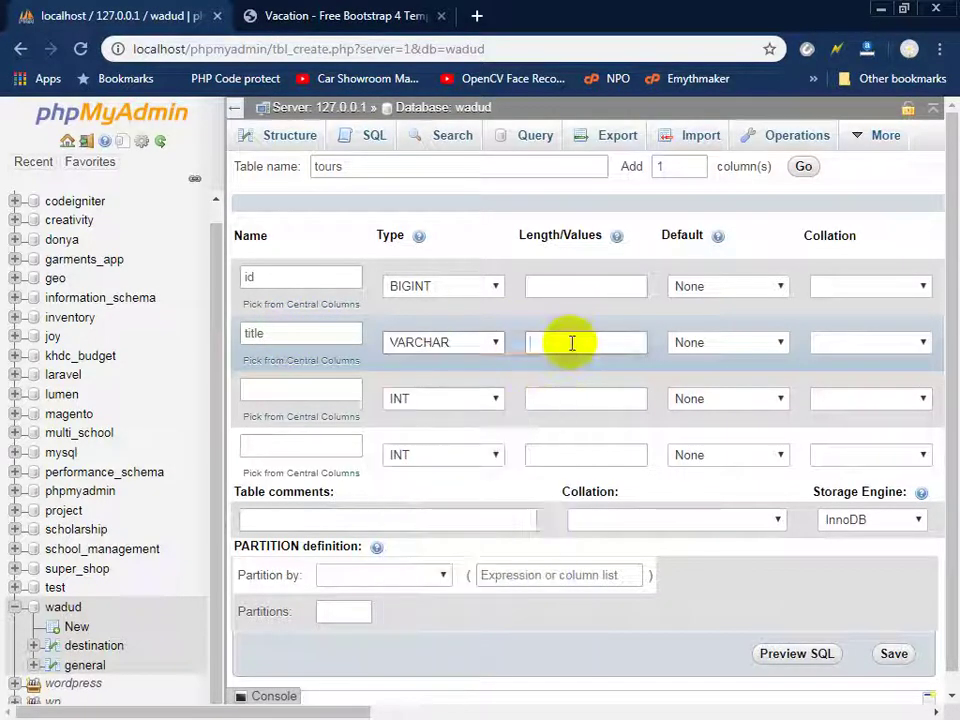
text(255)
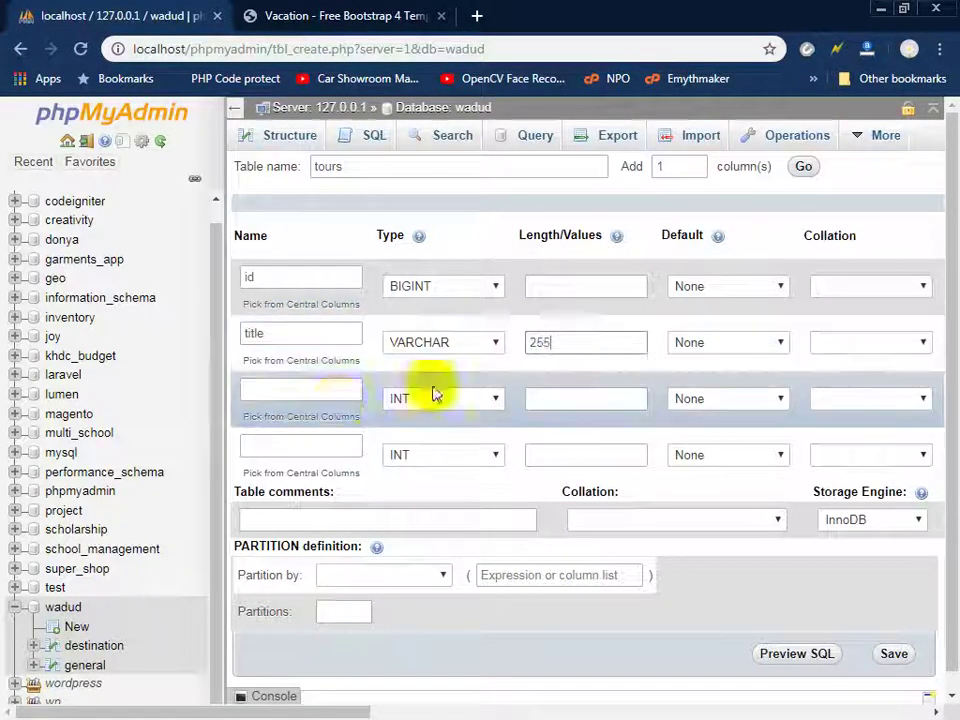
click(333, 393)
text(price)
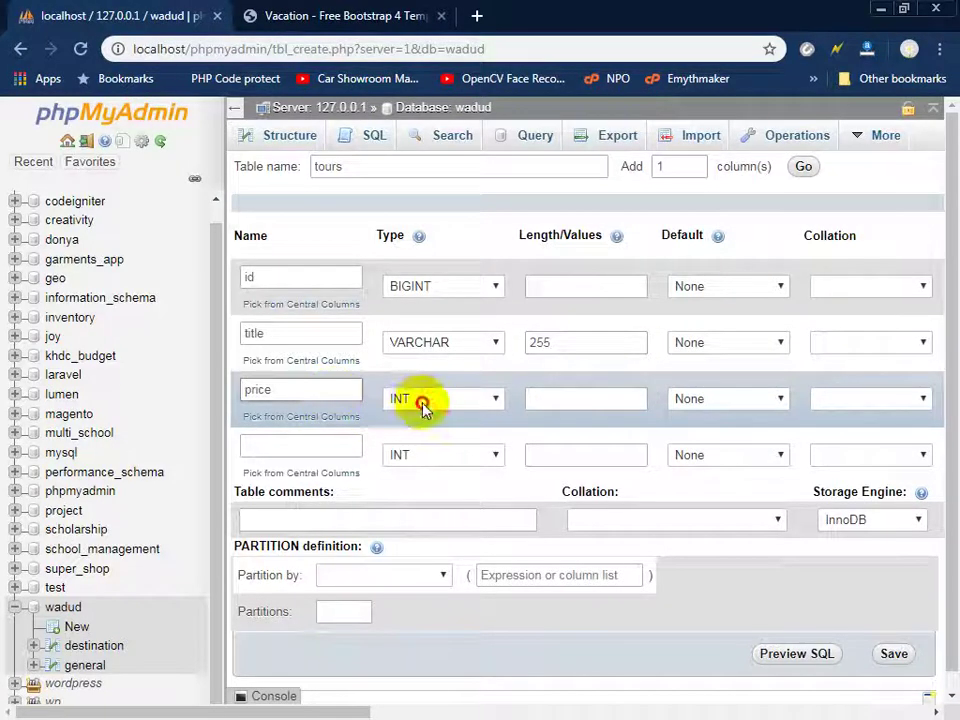
click(424, 398)
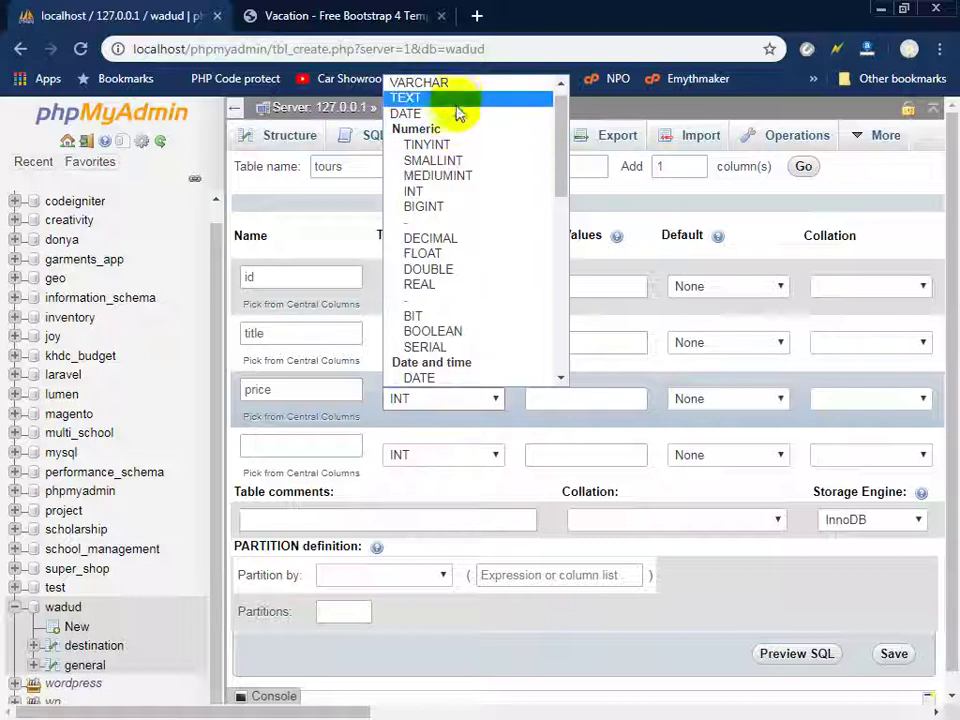
click(459, 84)
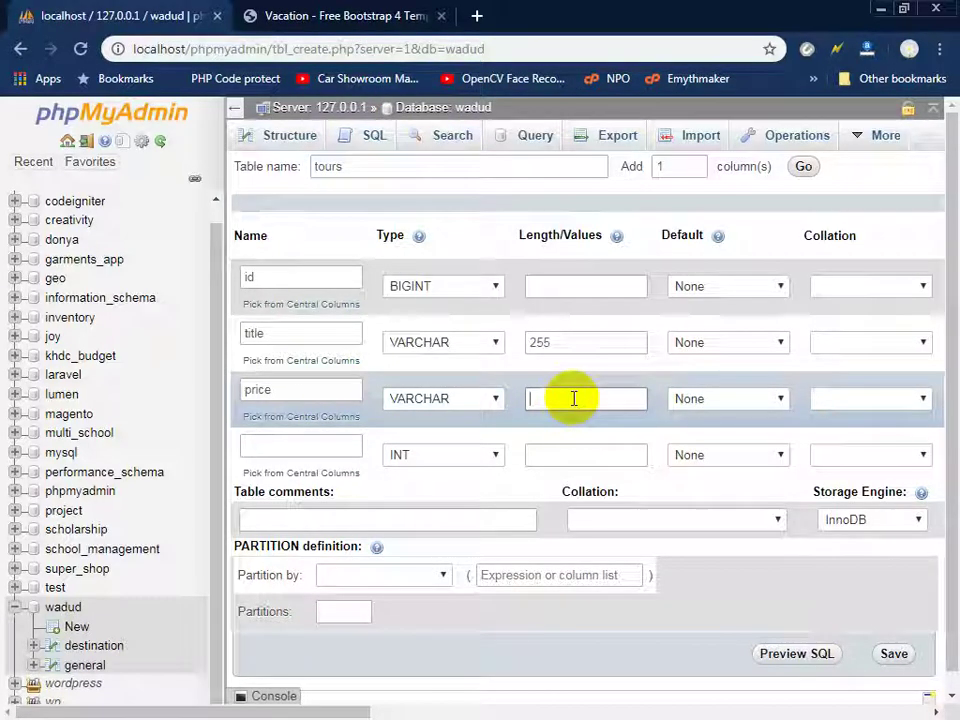
click(575, 401)
text(255)
- Add the duration column as VARCHAR(255), checking tour details on the Vacation site
click(337, 441)
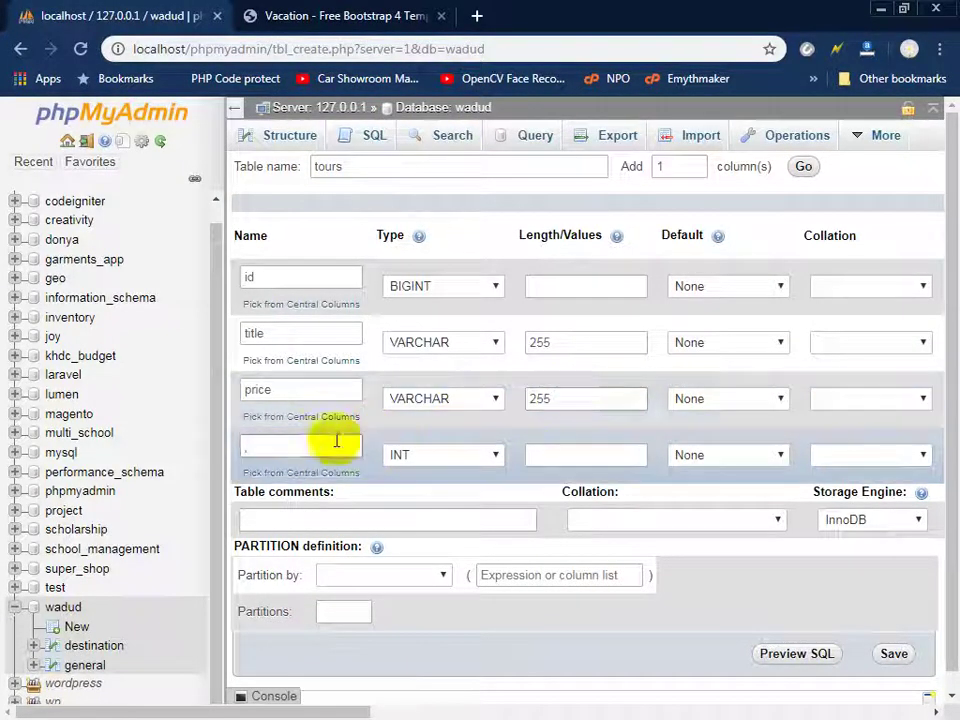
click(318, 18)
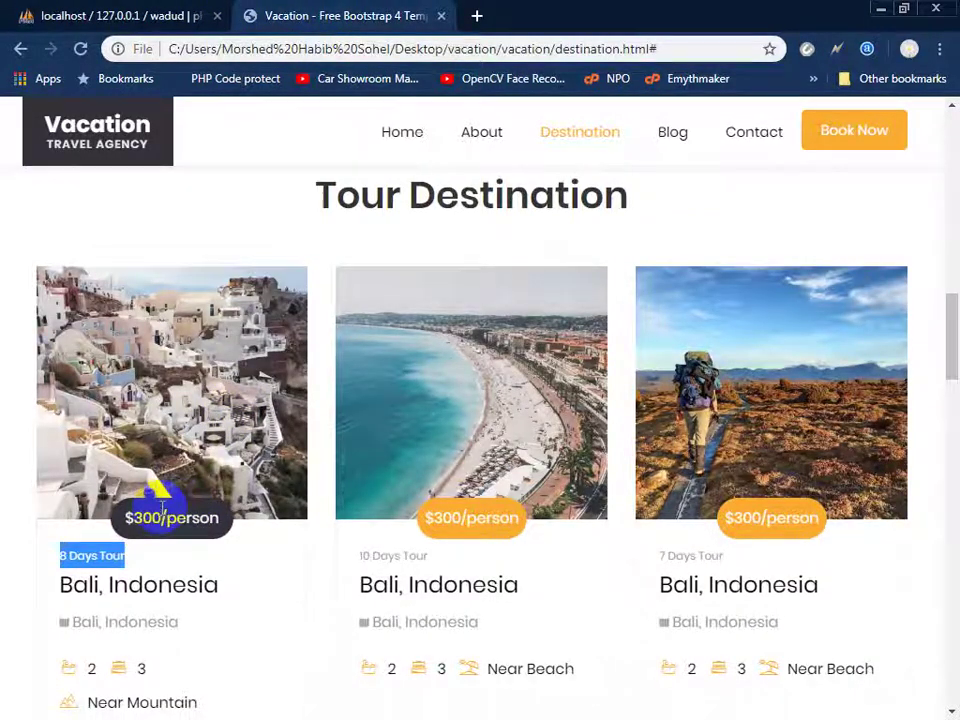
click(152, 16)
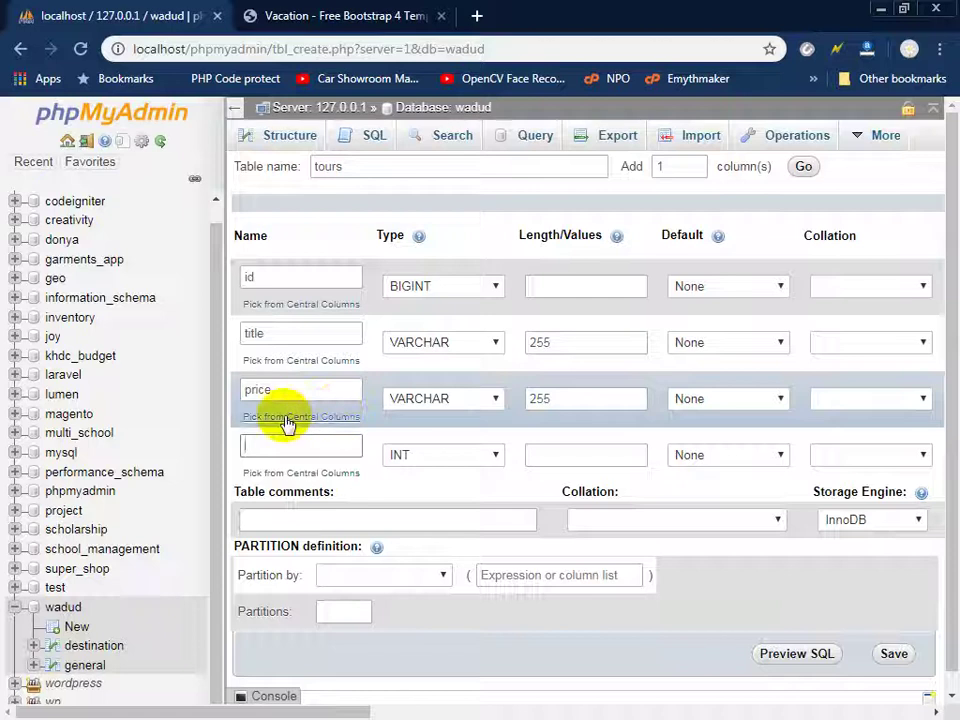
text(duration)
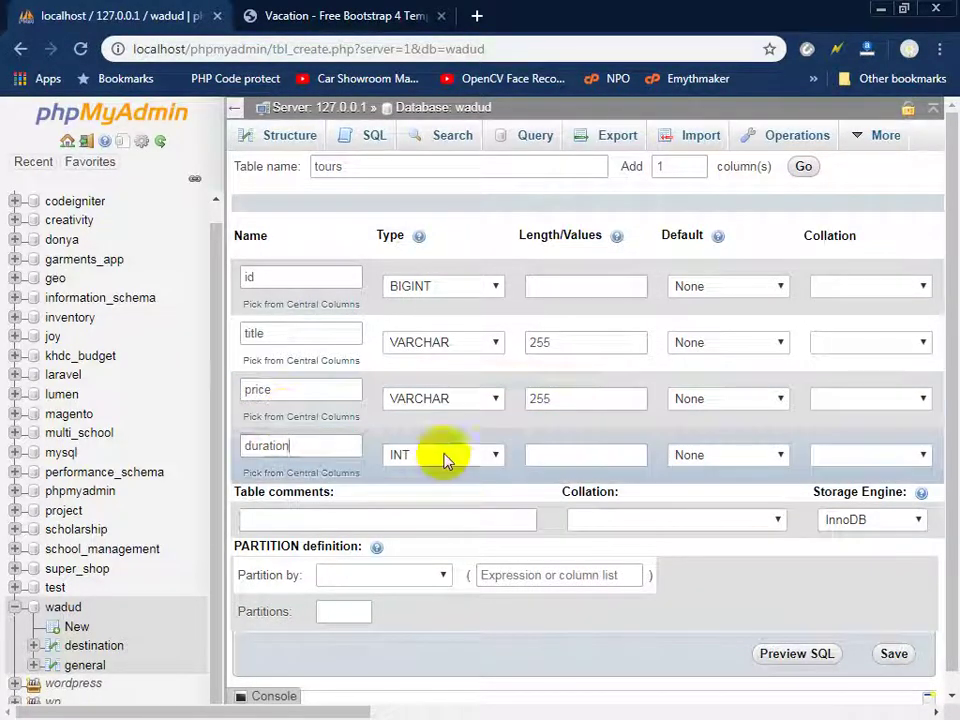
click(444, 455)
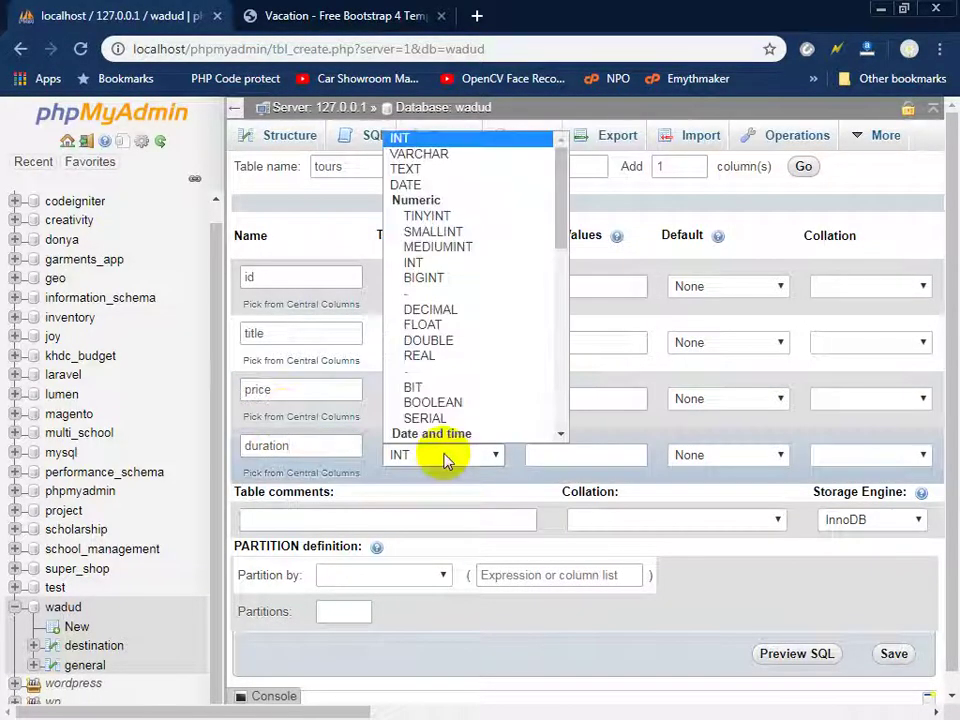
click(425, 154)
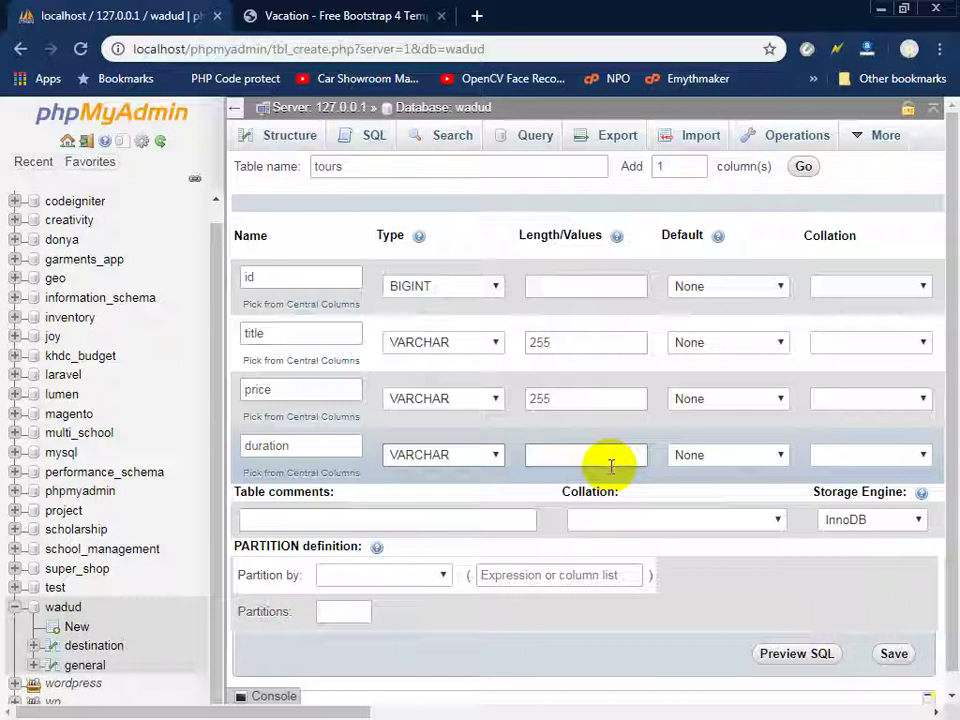
click(611, 456)
text(255)
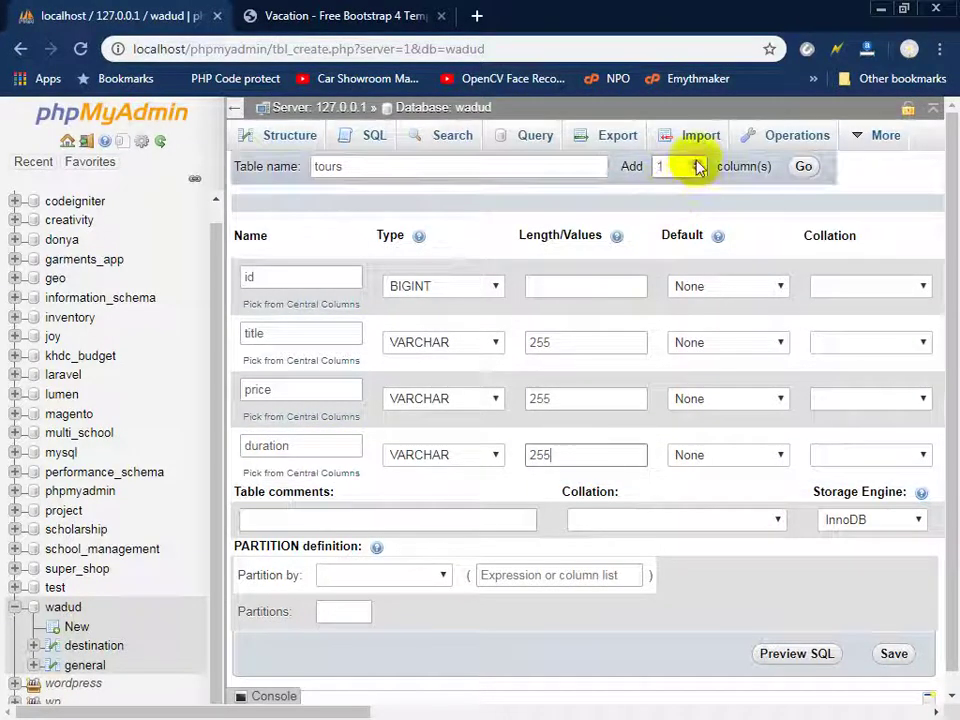
- Add three more rows, making photo TEXT and created_at a TIMESTAMP defaulting to NULL
click(803, 168)
text(photo)
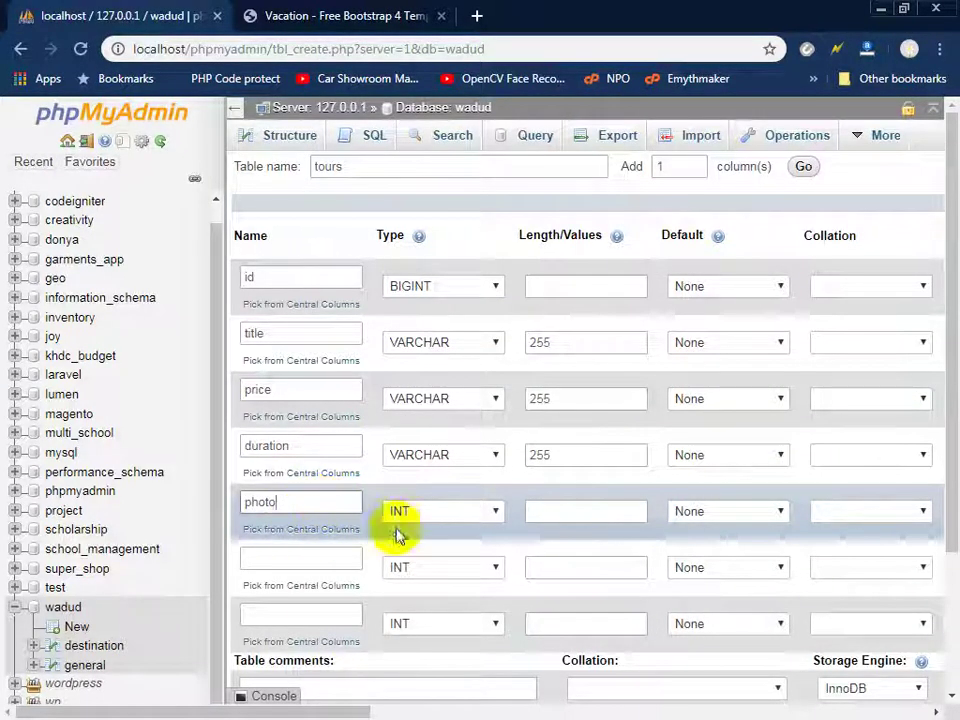
click(424, 517)
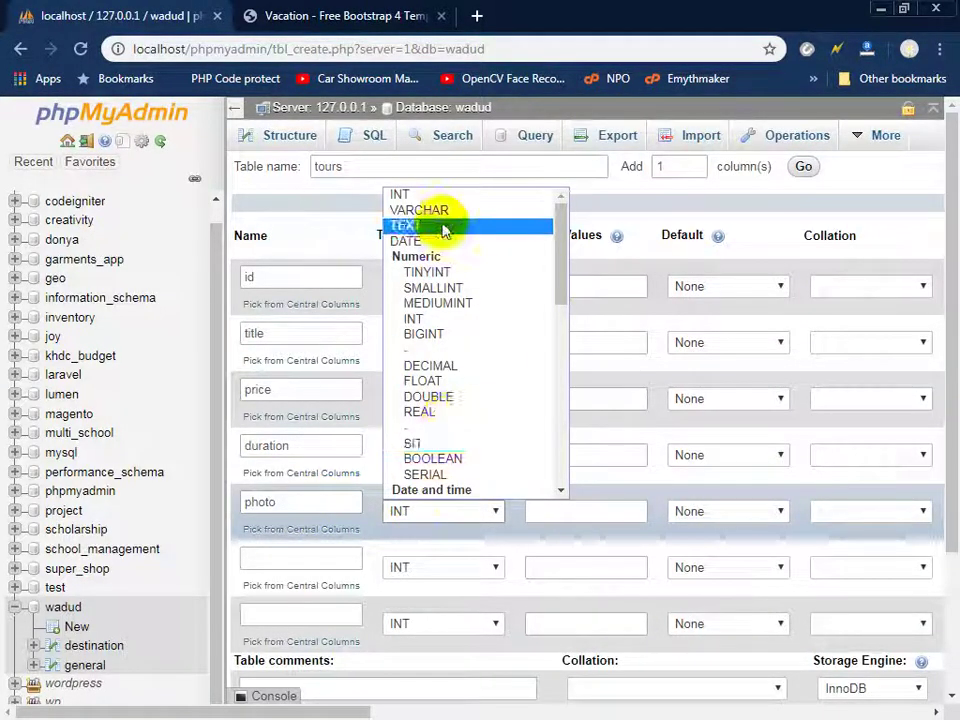
click(410, 225)
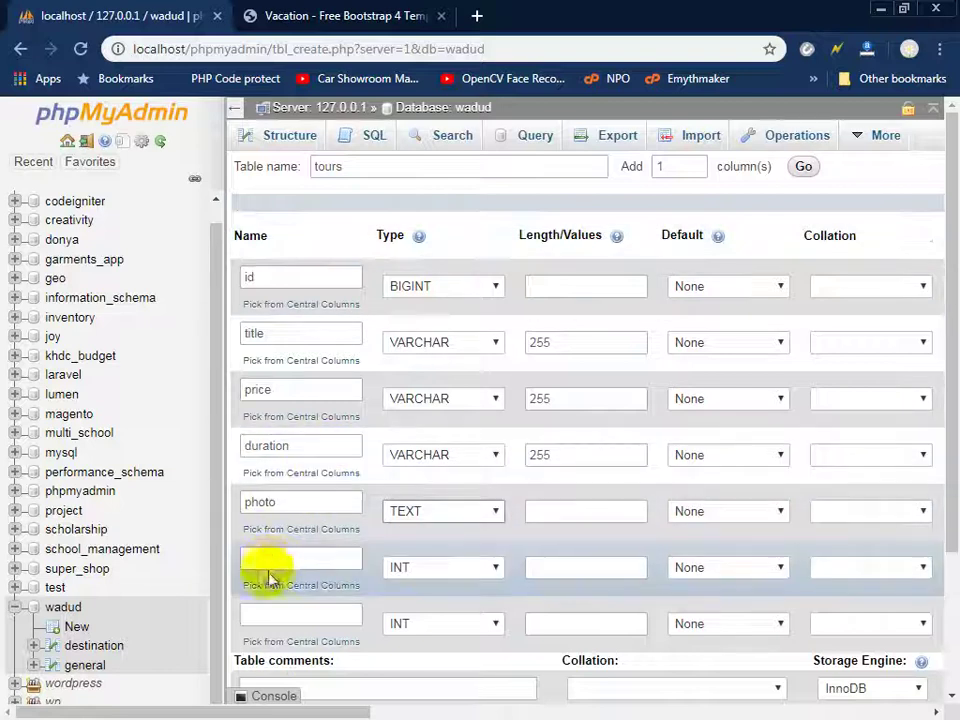
click(285, 562)
text(created_at)
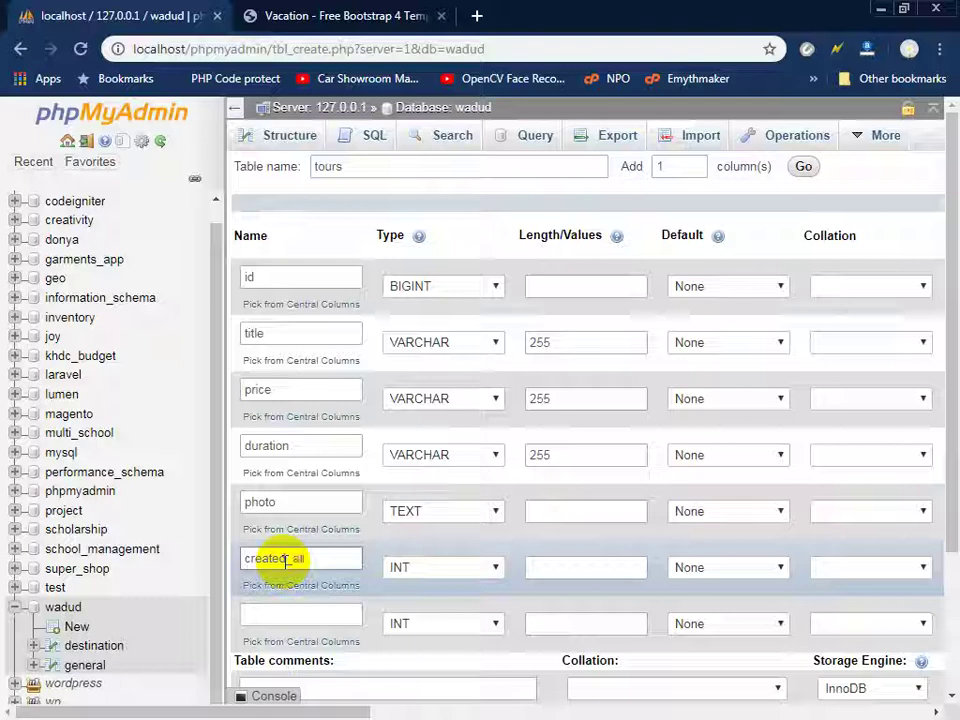
click(479, 571)
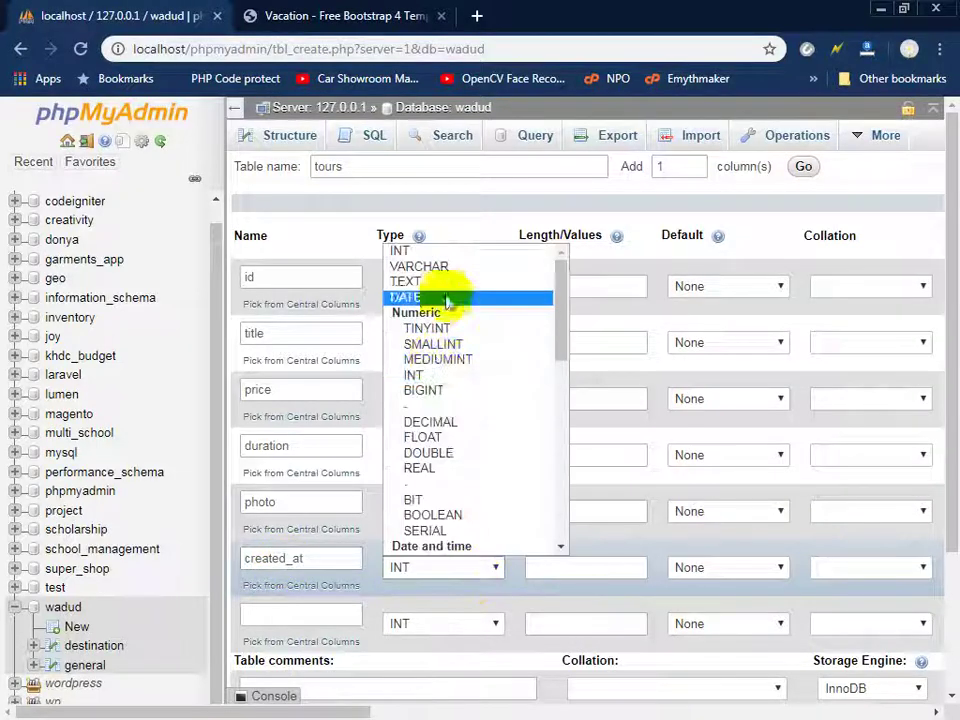
scroll(455, 420, down, 3)
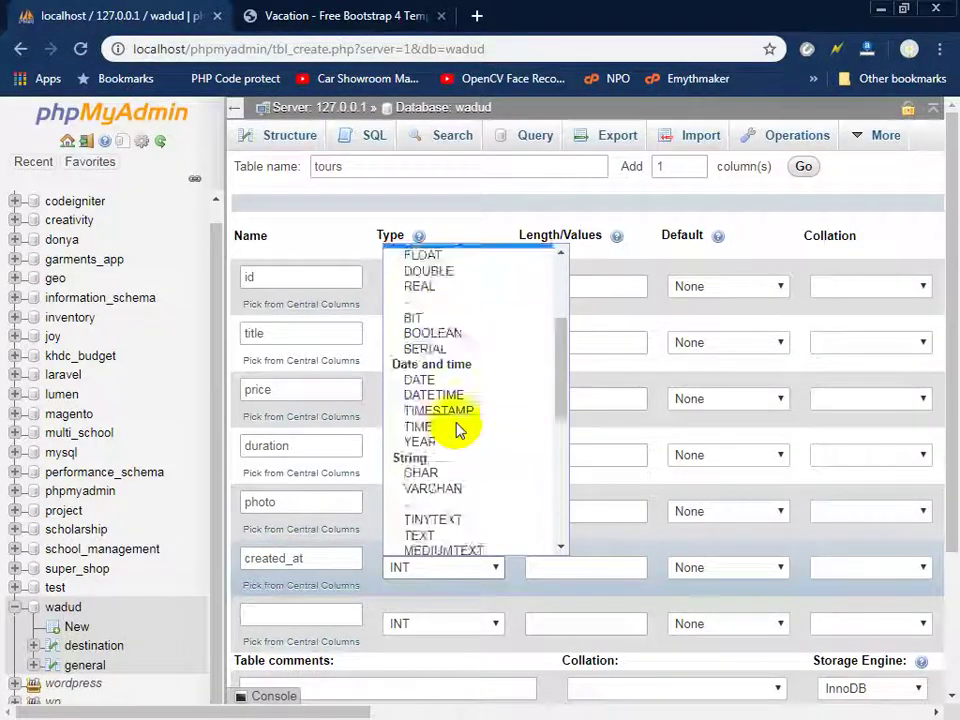
click(471, 411)
click(705, 570)
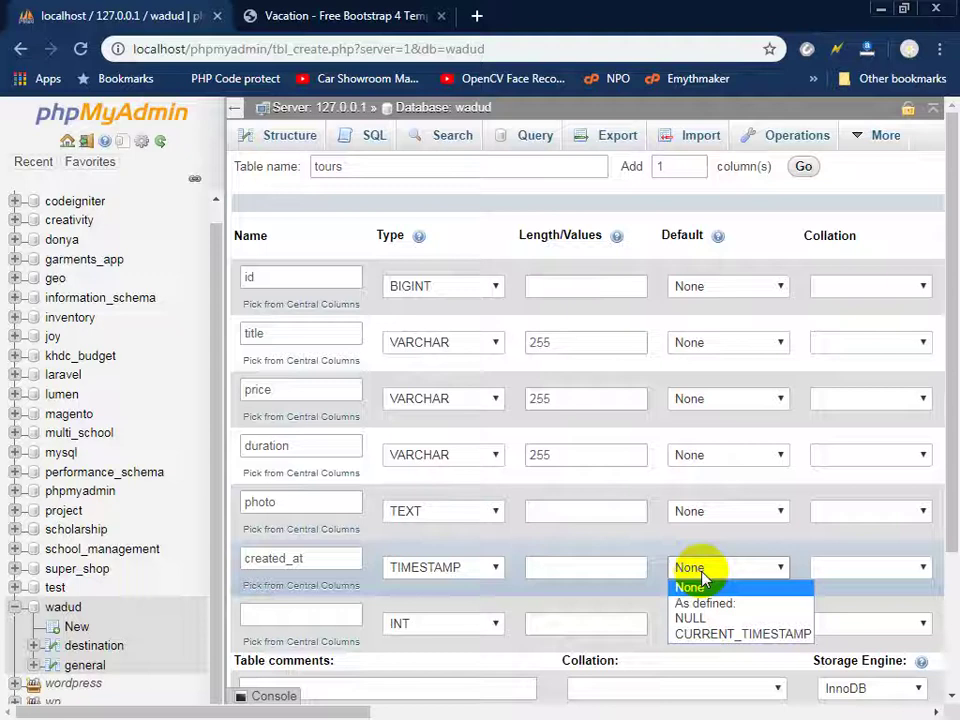
click(703, 621)
- Make updated_at a TIMESTAMP defaulting to NULL and save the tours table
click(332, 618)
text(updated_at)
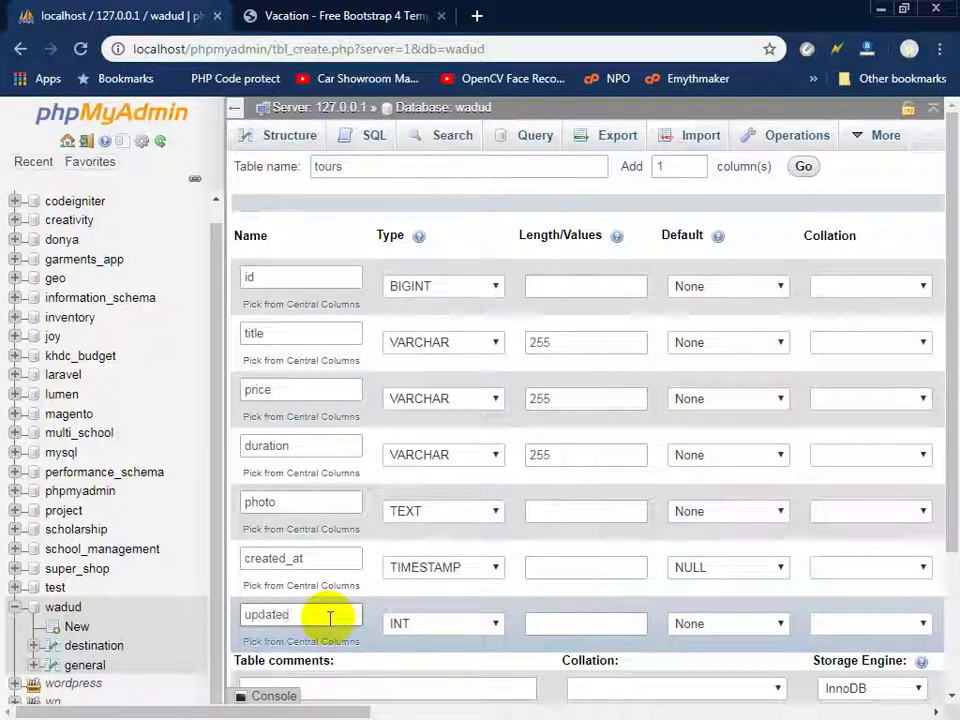
click(428, 625)
scroll(455, 440, down, 3)
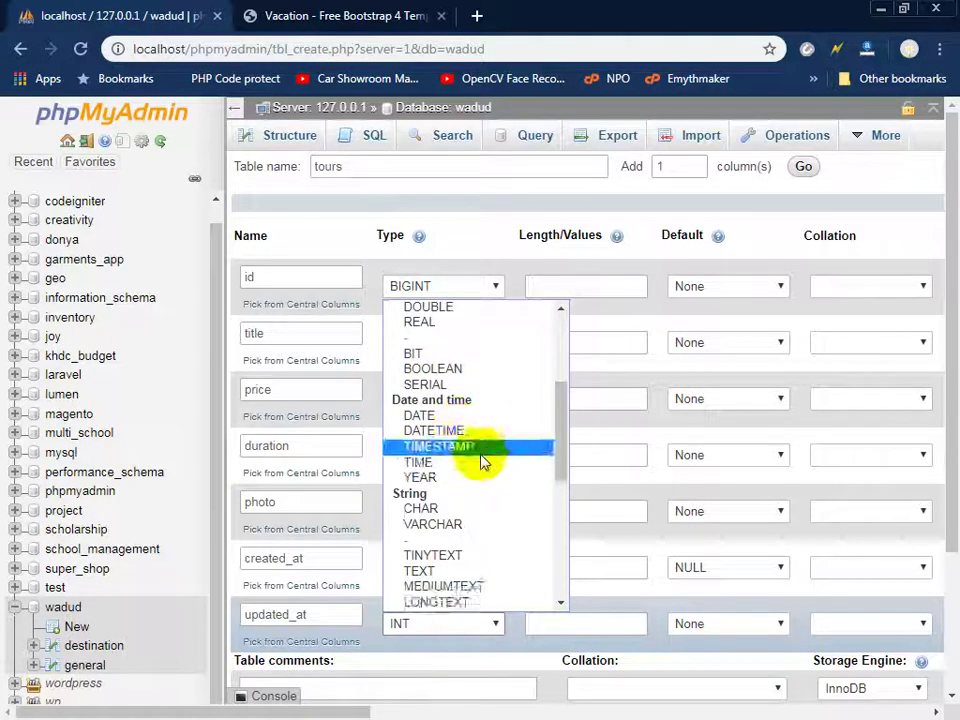
click(482, 450)
click(707, 625)
click(706, 676)
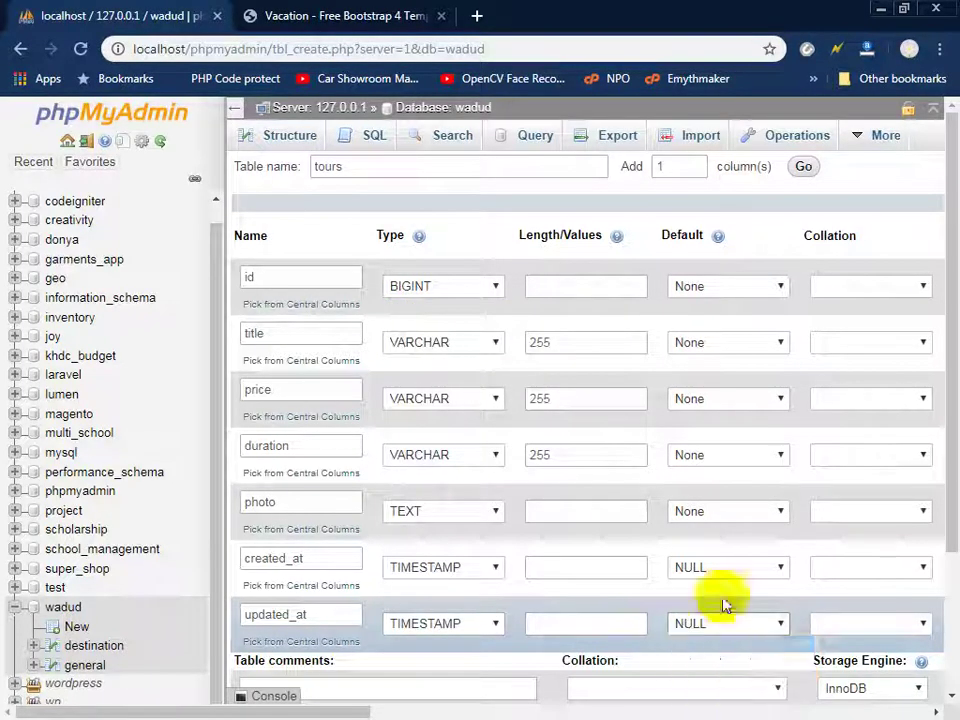
scroll(741, 540, down, 2)
click(894, 635)
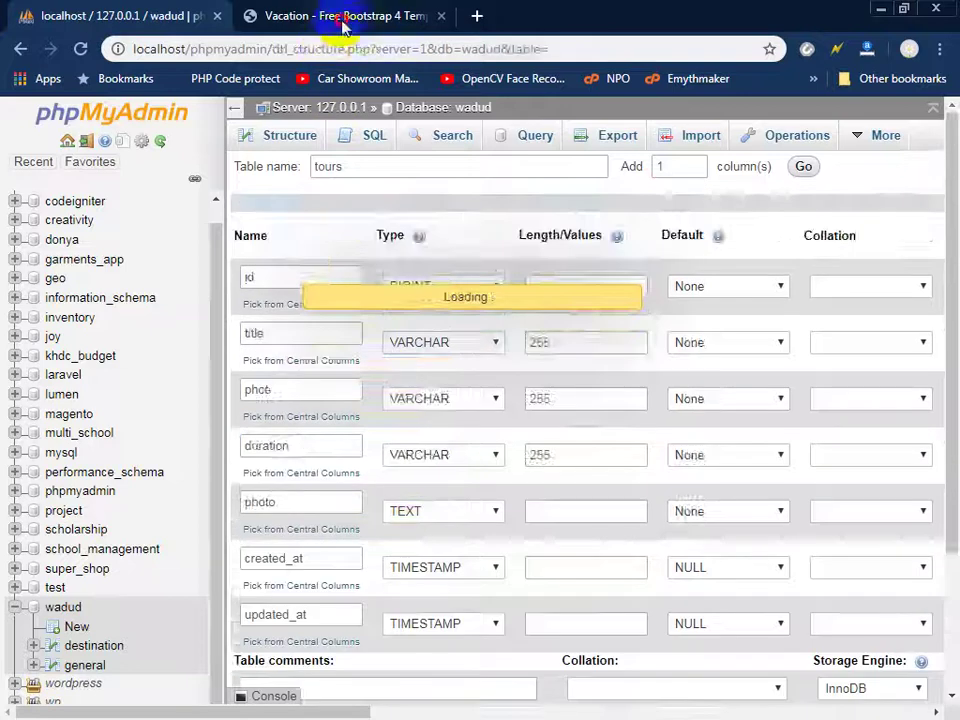
- Review the Vacation Contact form's name, email, subject and message fields, then return to phpMyAdmin
click(343, 16)
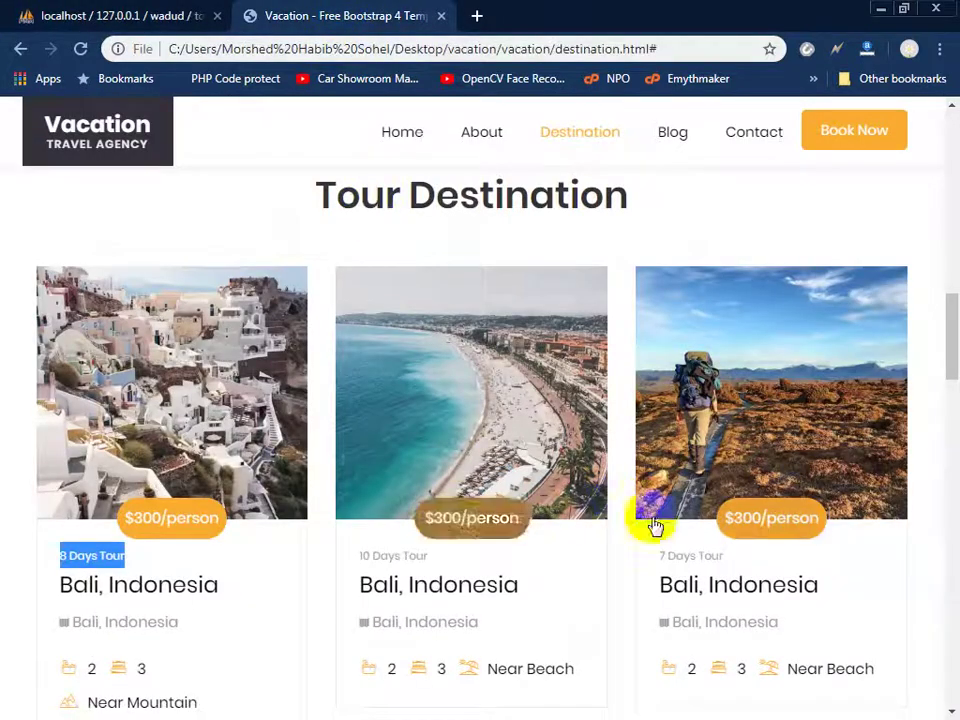
scroll(654, 523, up, 2)
click(760, 140)
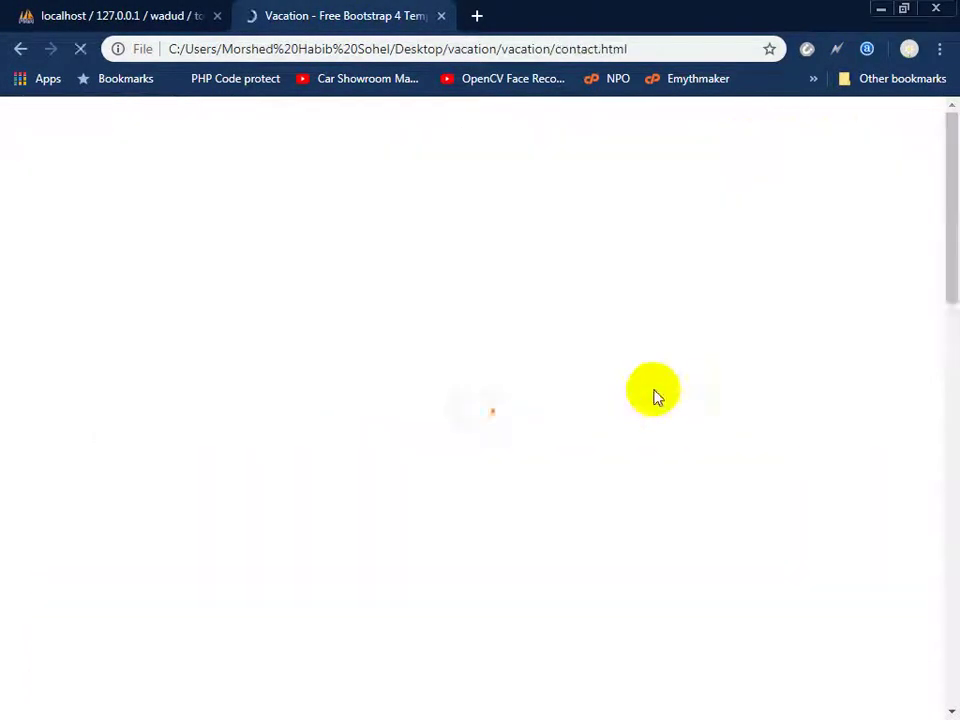
scroll(594, 510, down, 3)
scroll(598, 519, down, 3)
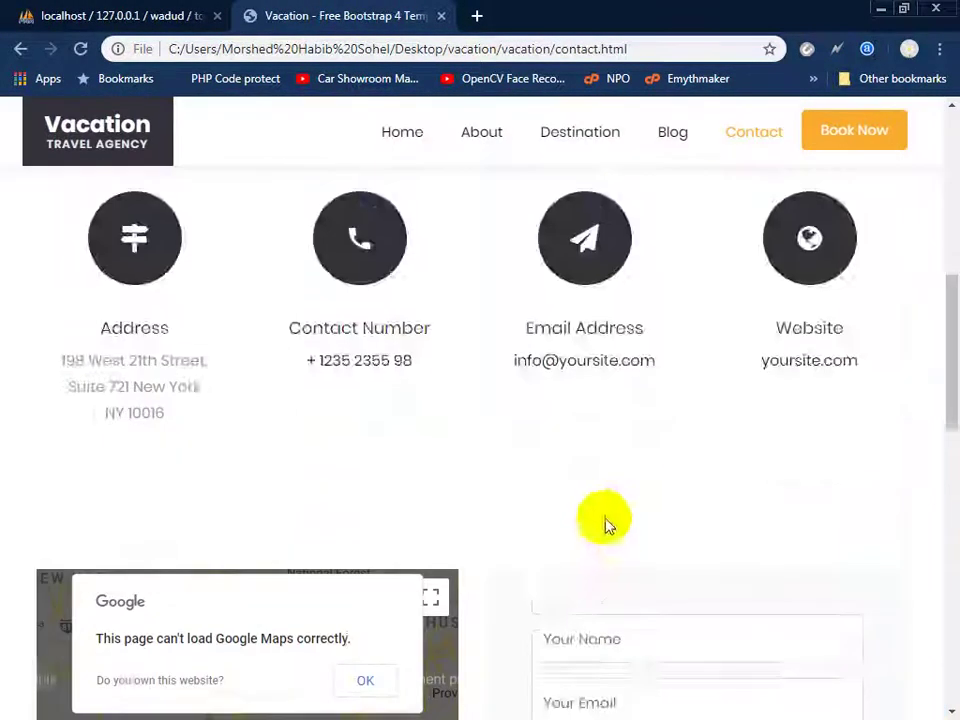
scroll(606, 521, down, 3)
click(608, 372)
click(610, 421)
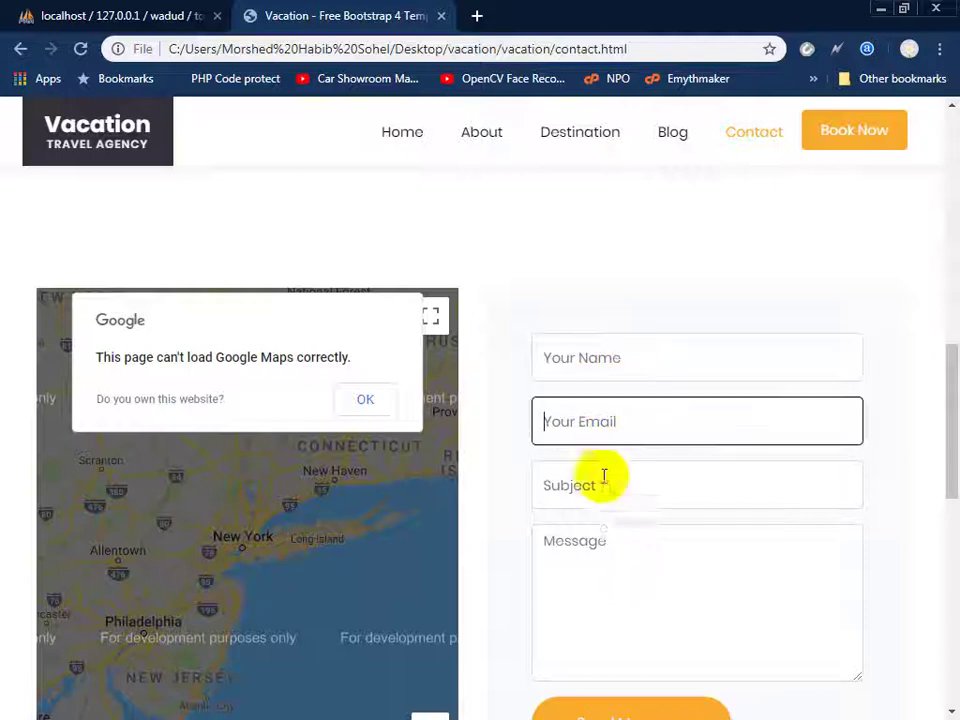
click(606, 485)
click(615, 545)
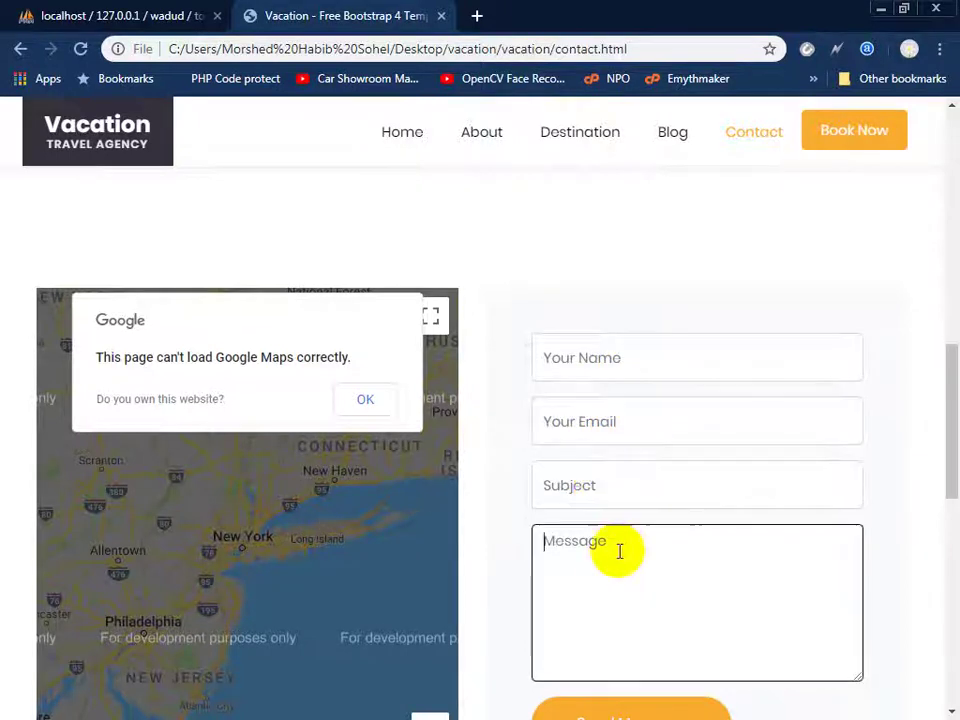
click(189, 15)
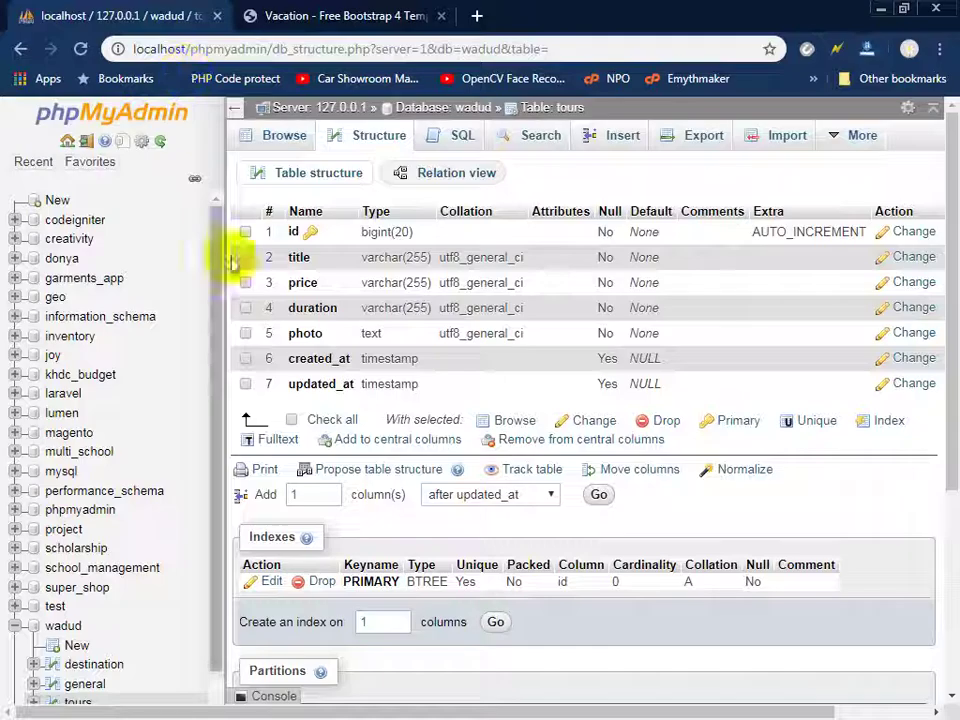
- Export joy's mail table as mail.sql, then open the wadud database's table list
click(52, 357)
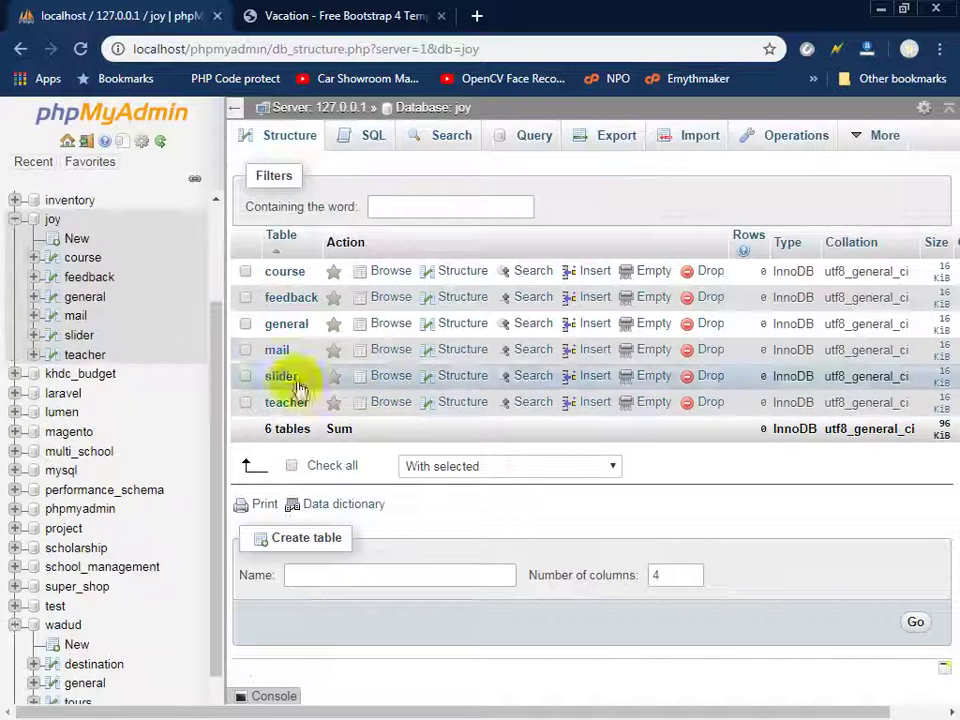
click(276, 351)
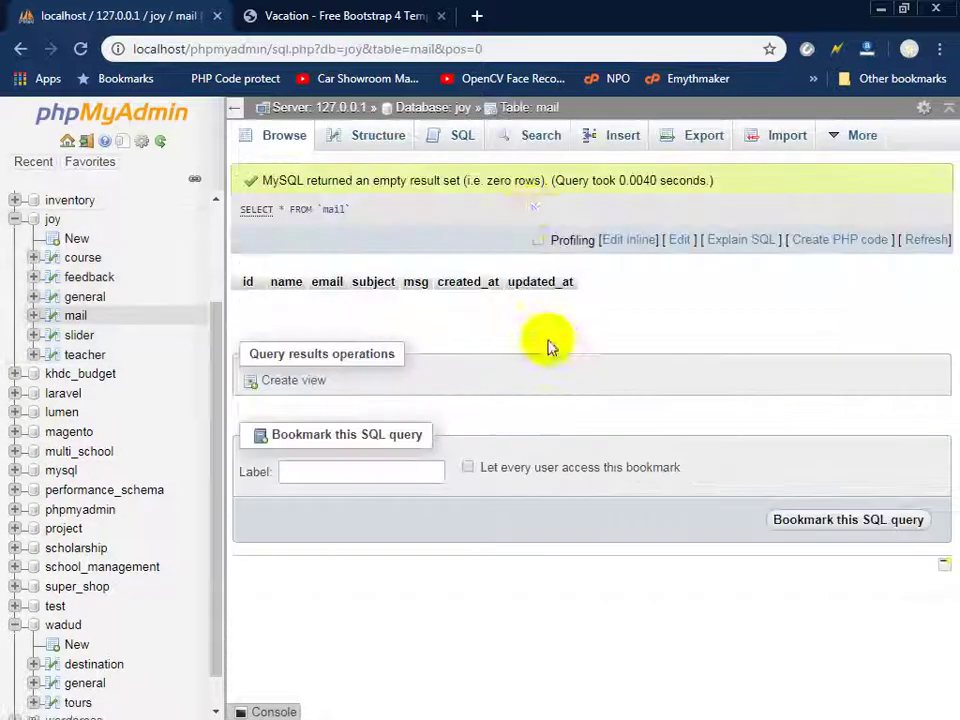
click(706, 138)
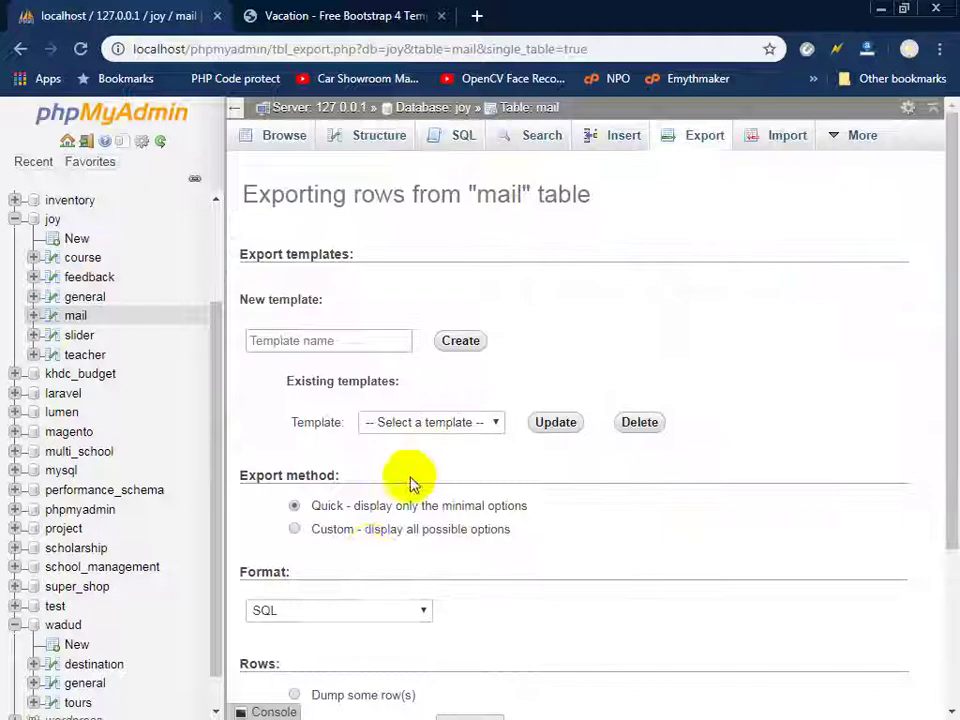
scroll(360, 557, down, 3)
click(273, 645)
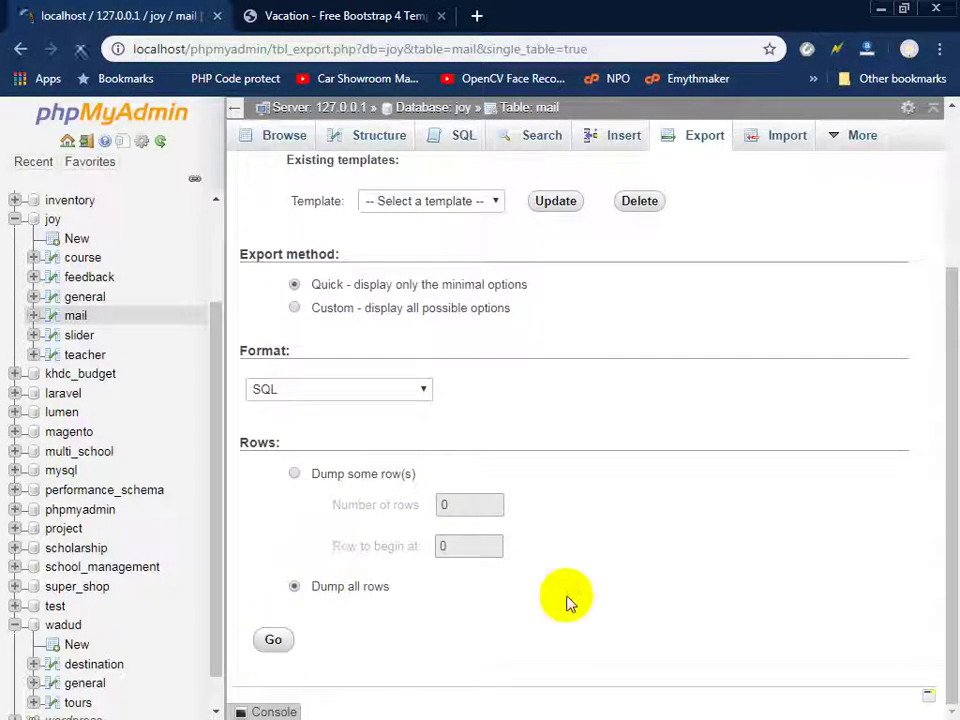
scroll(150, 400, down, 2)
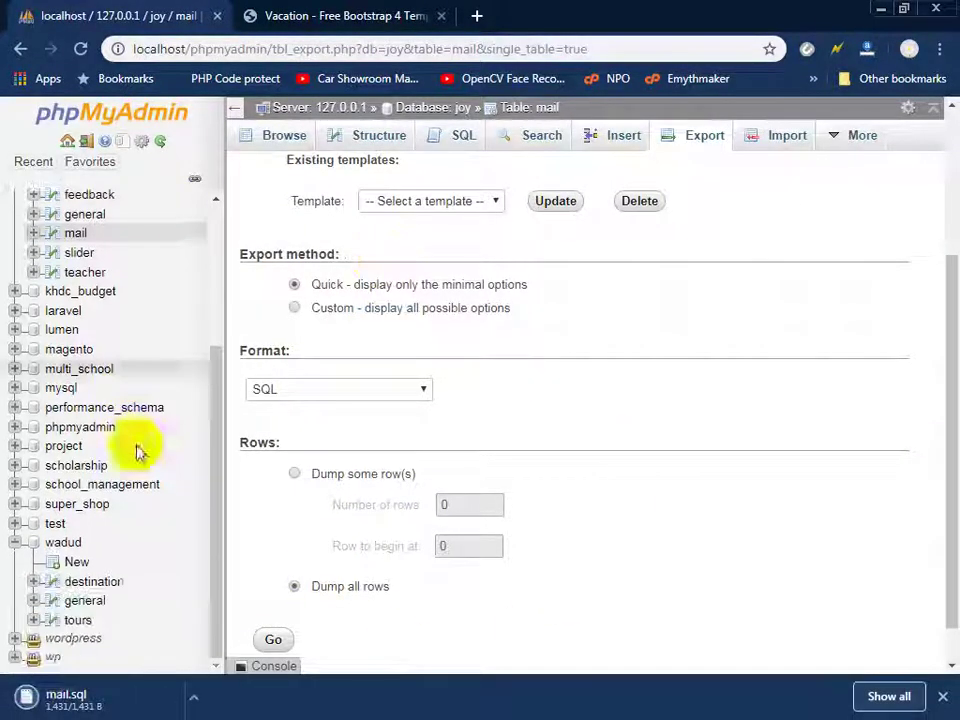
click(63, 542)
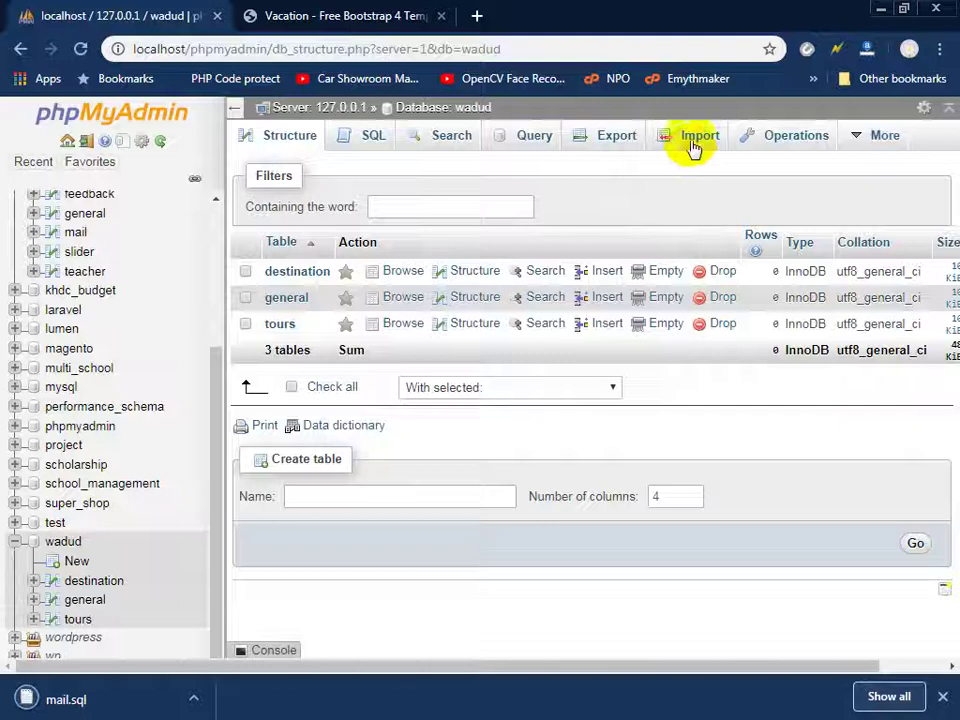
- Import mail.sql from Downloads into wadud and view the new mail table's structure
click(693, 142)
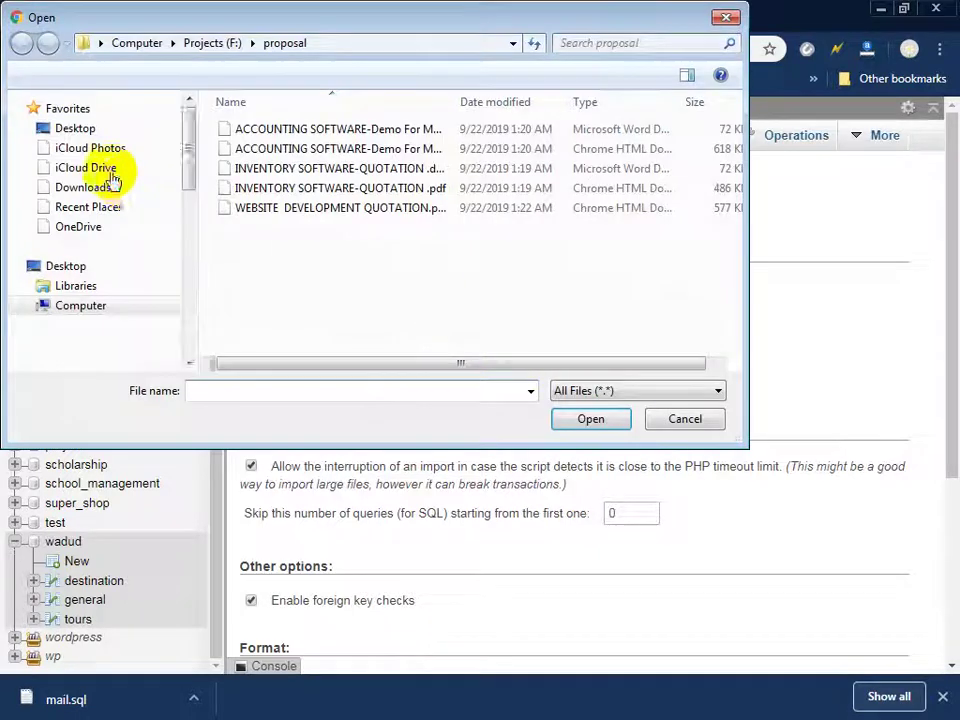
click(94, 128)
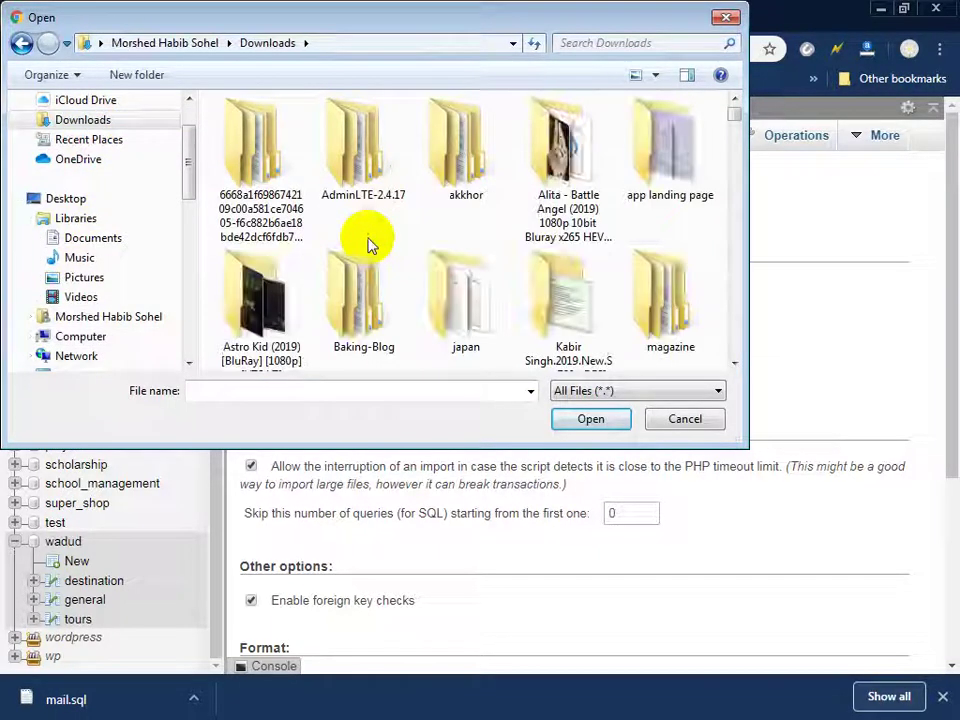
scroll(368, 245, down, 1)
scroll(368, 245, down, 1)
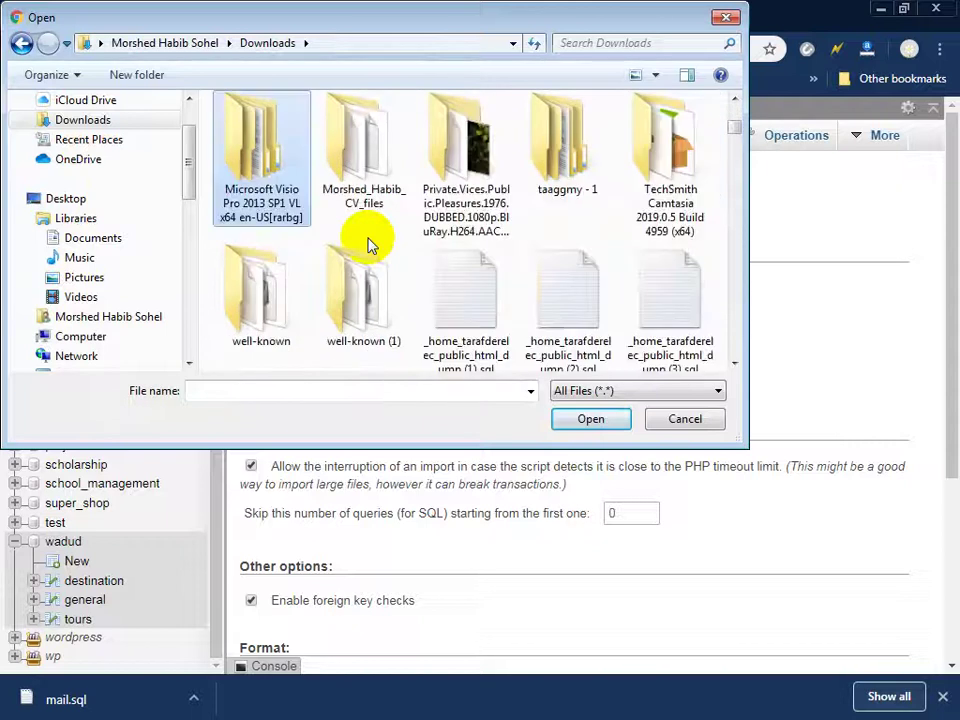
text(magazine.zip)
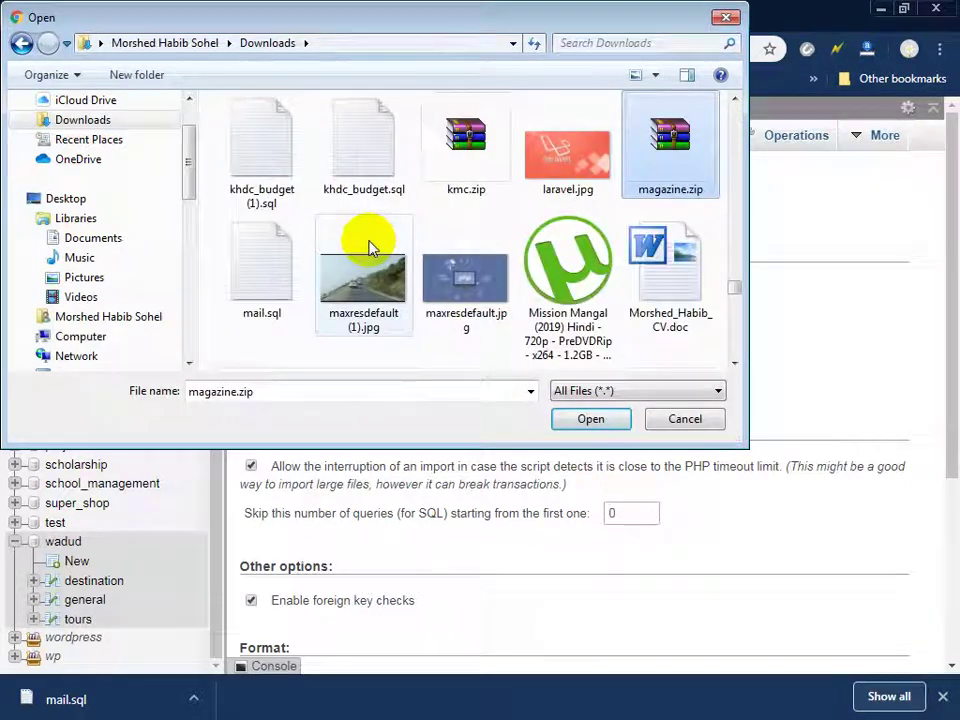
double_click(280, 287)
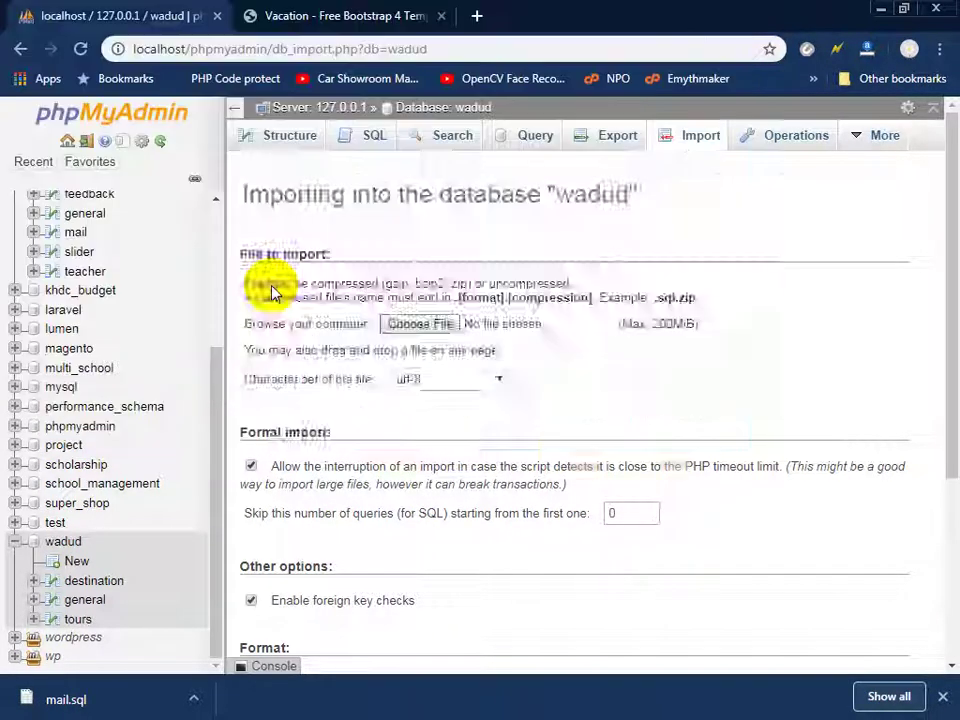
scroll(514, 454, down, 1)
scroll(350, 510, down, 2)
click(273, 594)
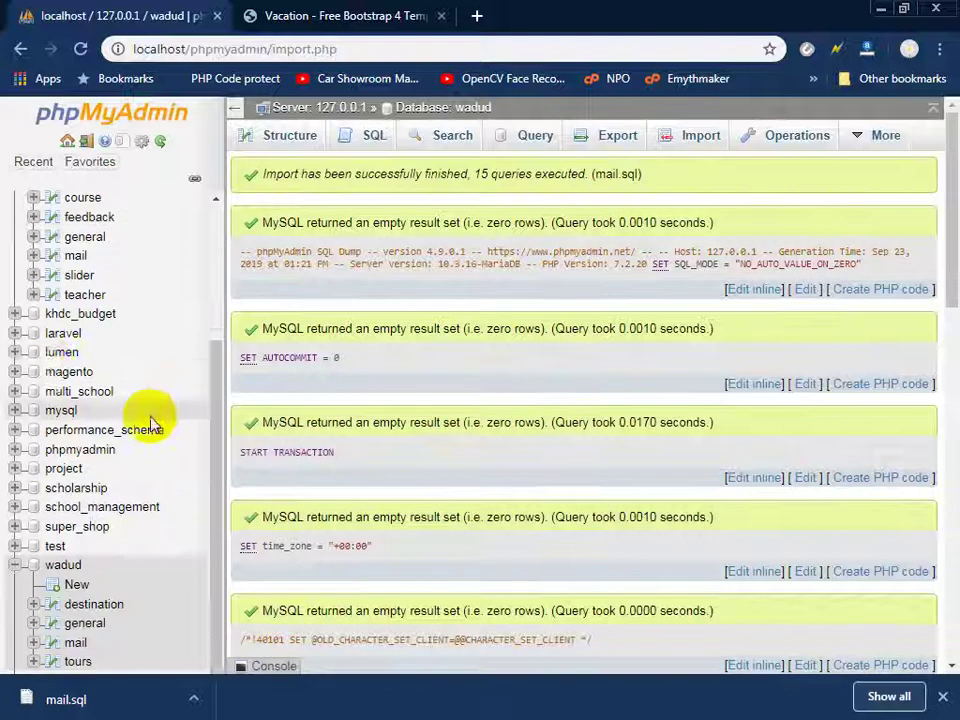
scroll(100, 520, down, 1)
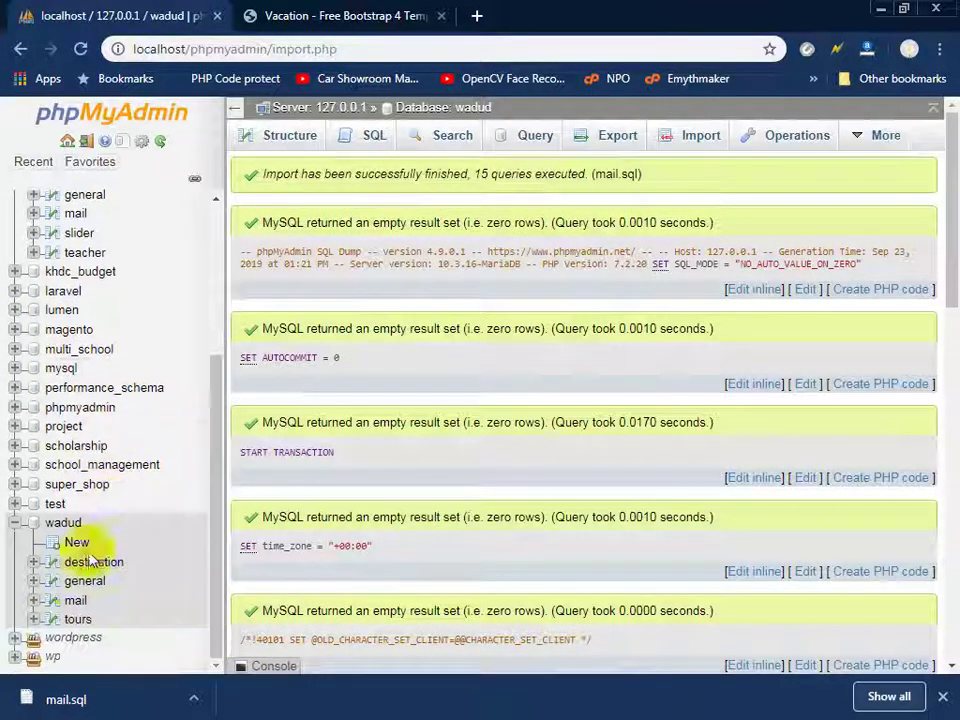
click(76, 602)
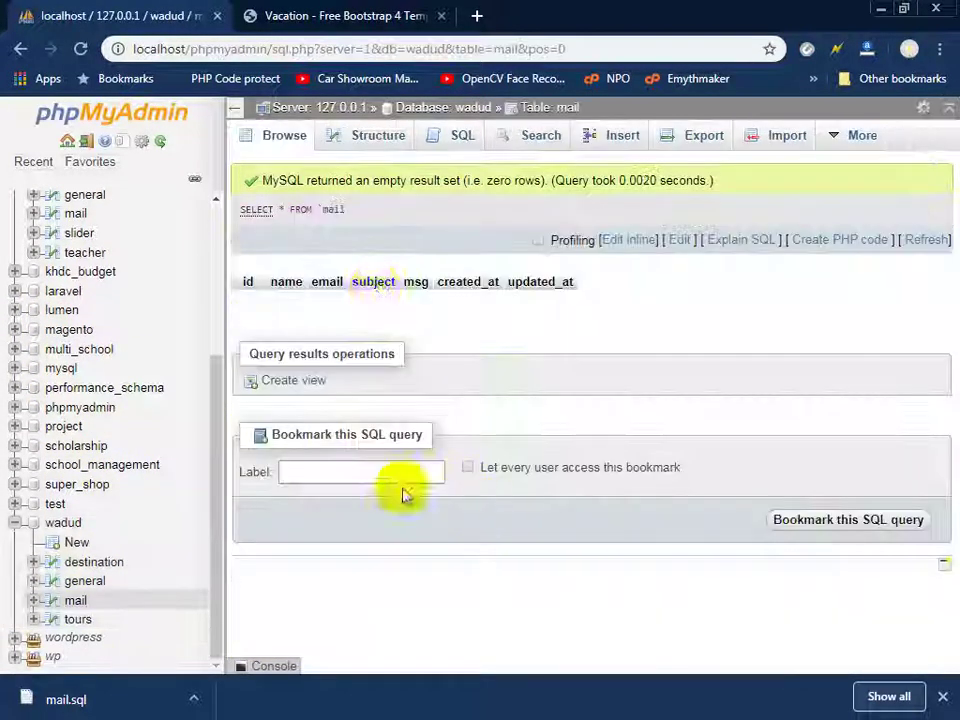
click(343, 146)
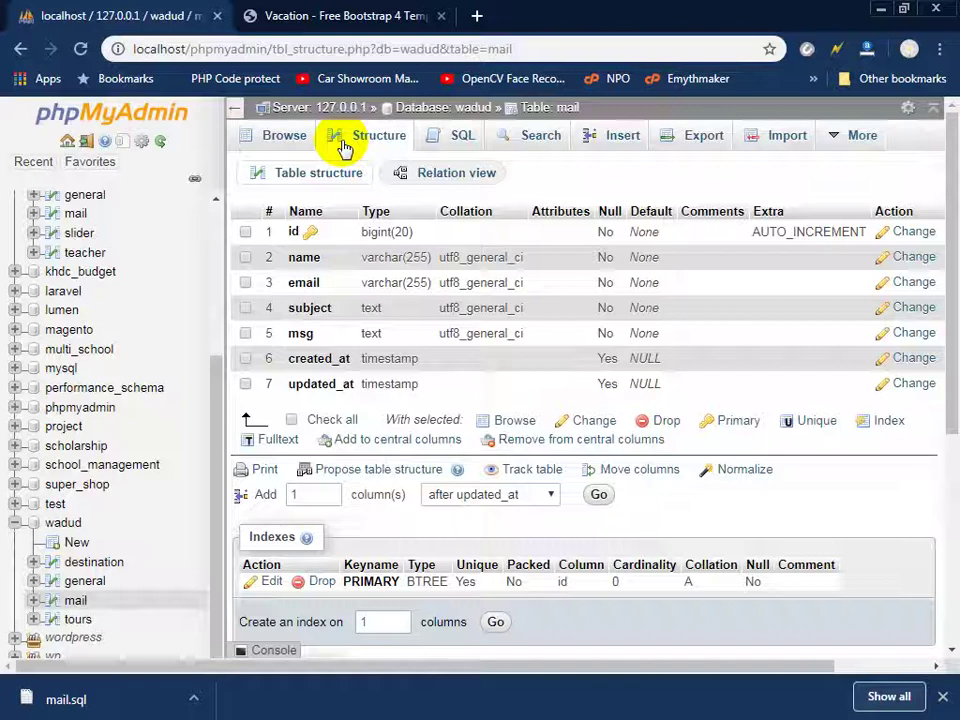
- Scroll through the Vacation site's Contact and Home pages
click(350, 20)
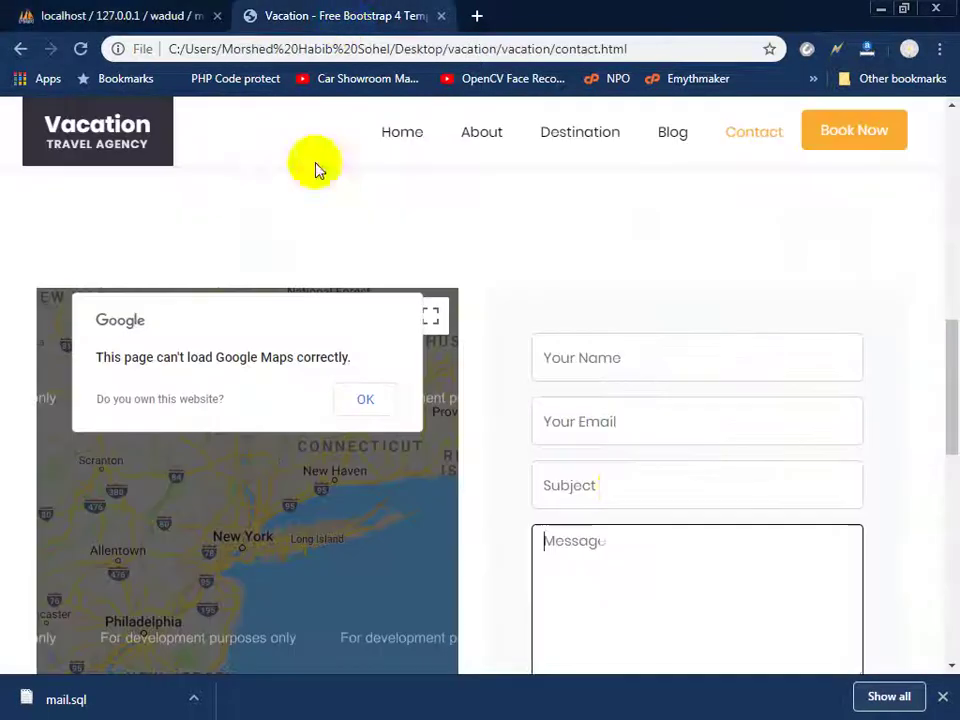
scroll(626, 486, down, 5)
scroll(626, 488, down, 4)
scroll(626, 490, up, 5)
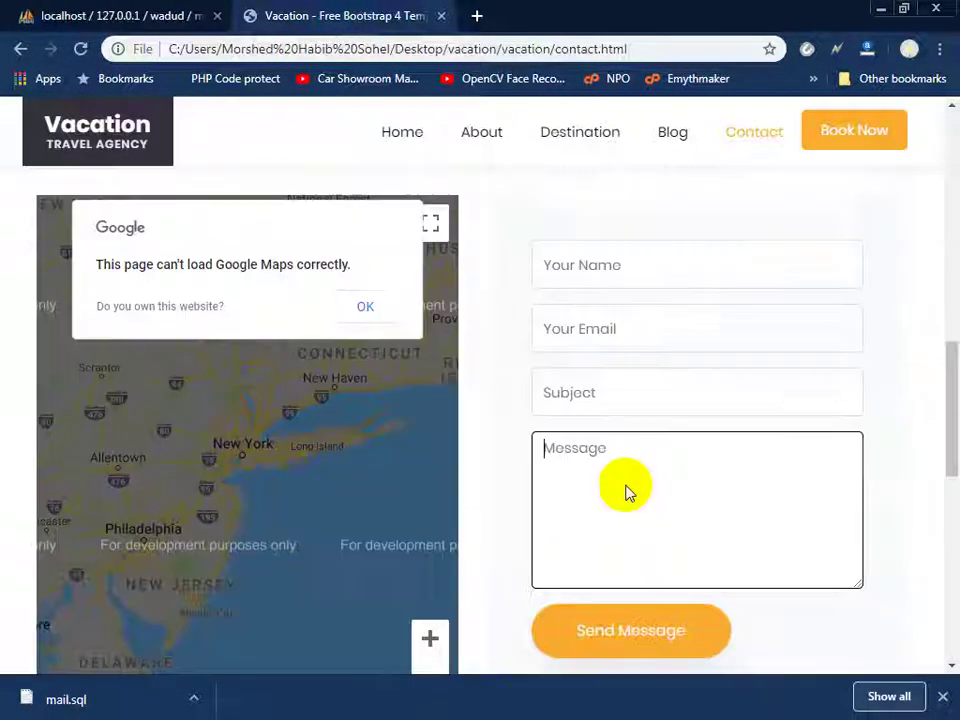
scroll(628, 492, up, 5)
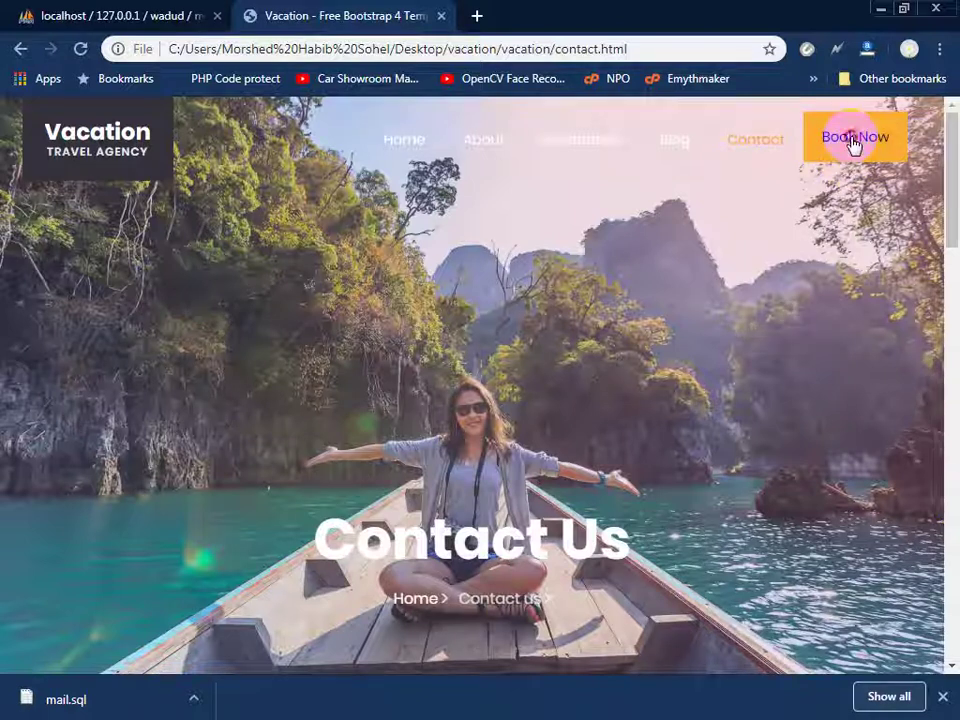
scroll(290, 480, down, 4)
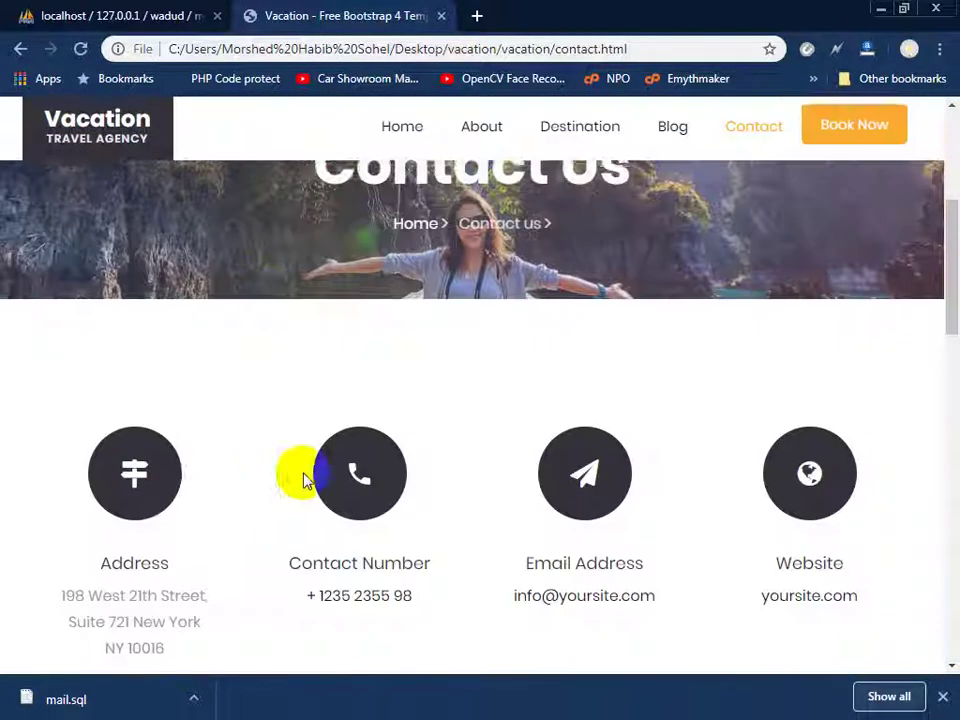
scroll(220, 470, down, 3)
scroll(290, 466, down, 4)
scroll(450, 490, down, 3)
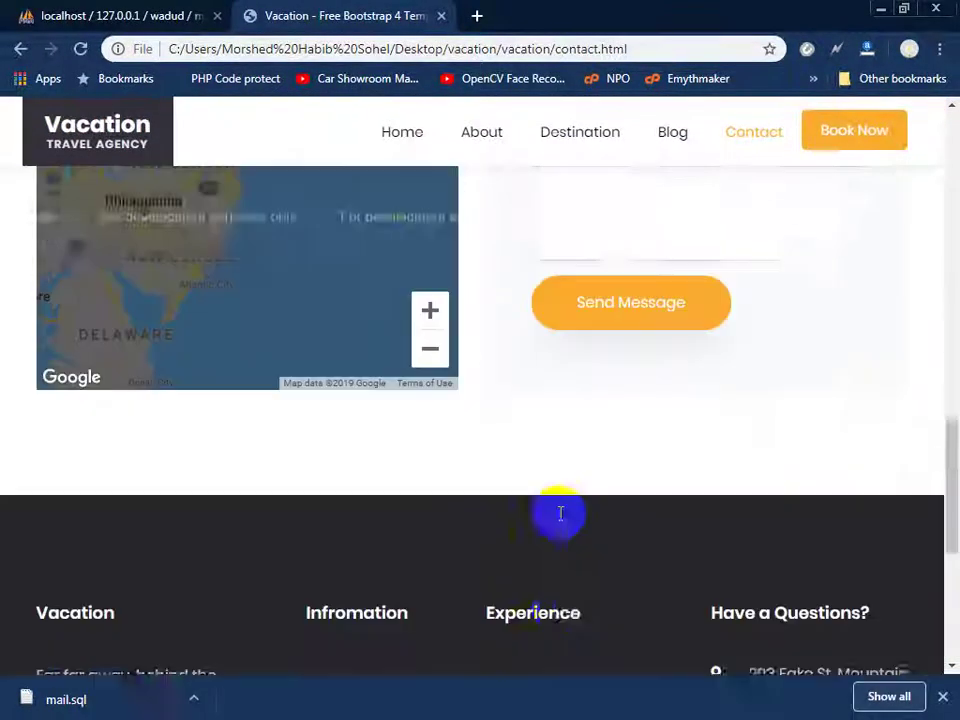
scroll(555, 511, up, 6)
scroll(557, 514, up, 4)
scroll(557, 514, up, 4)
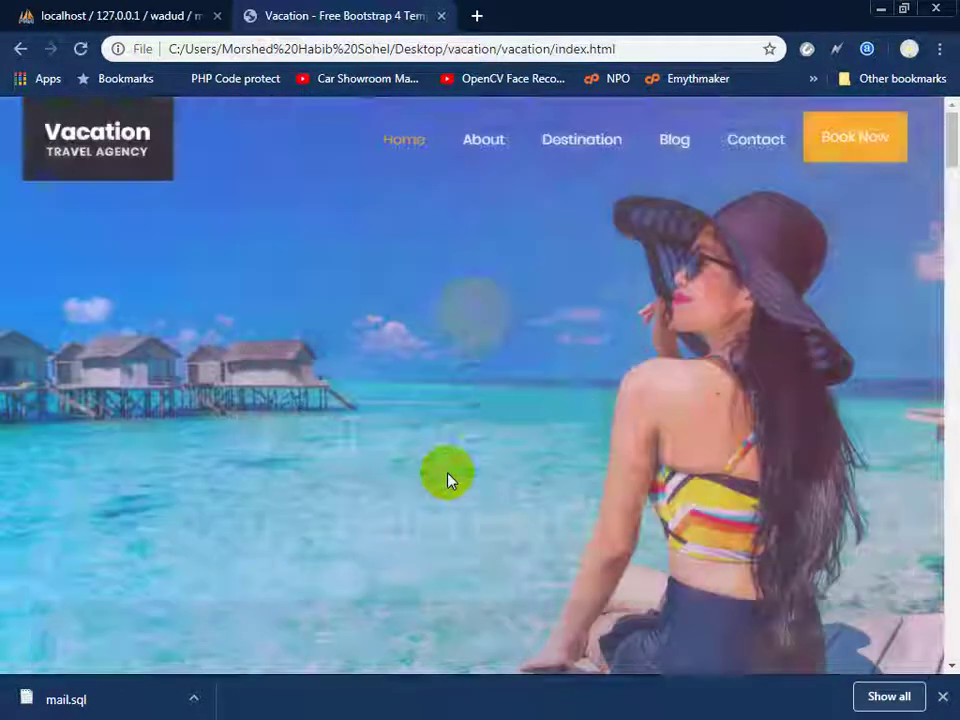
scroll(446, 431, down, 5)
scroll(447, 415, down, 3)
scroll(446, 414, up, 5)
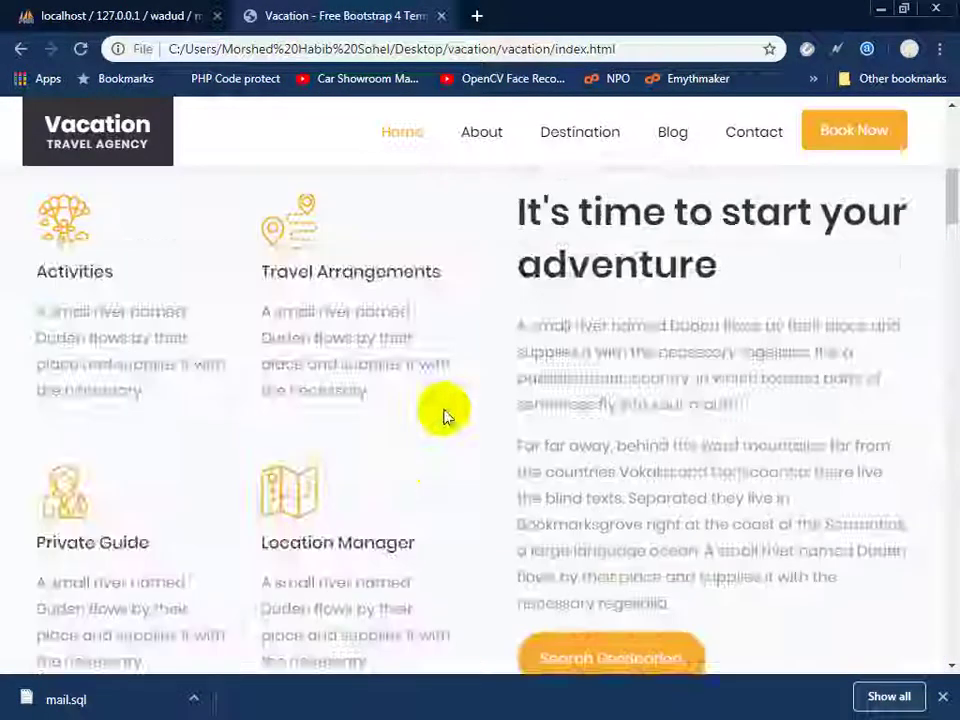
scroll(443, 416, up, 4)
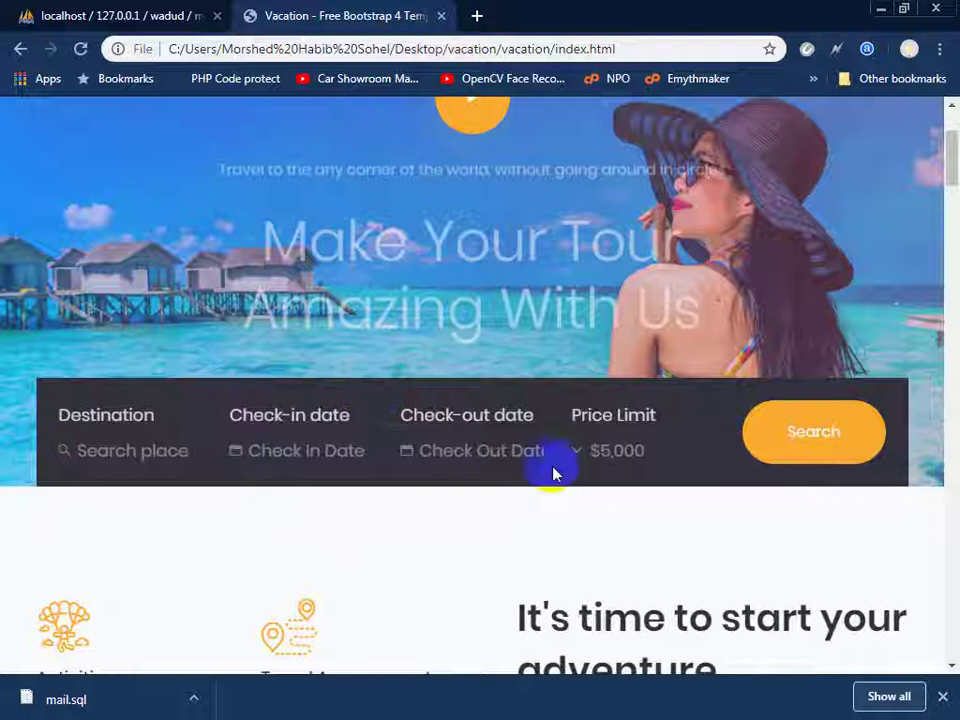
scroll(560, 475, down, 5)
scroll(568, 476, down, 4)
scroll(574, 486, down, 4)
scroll(576, 490, down, 3)
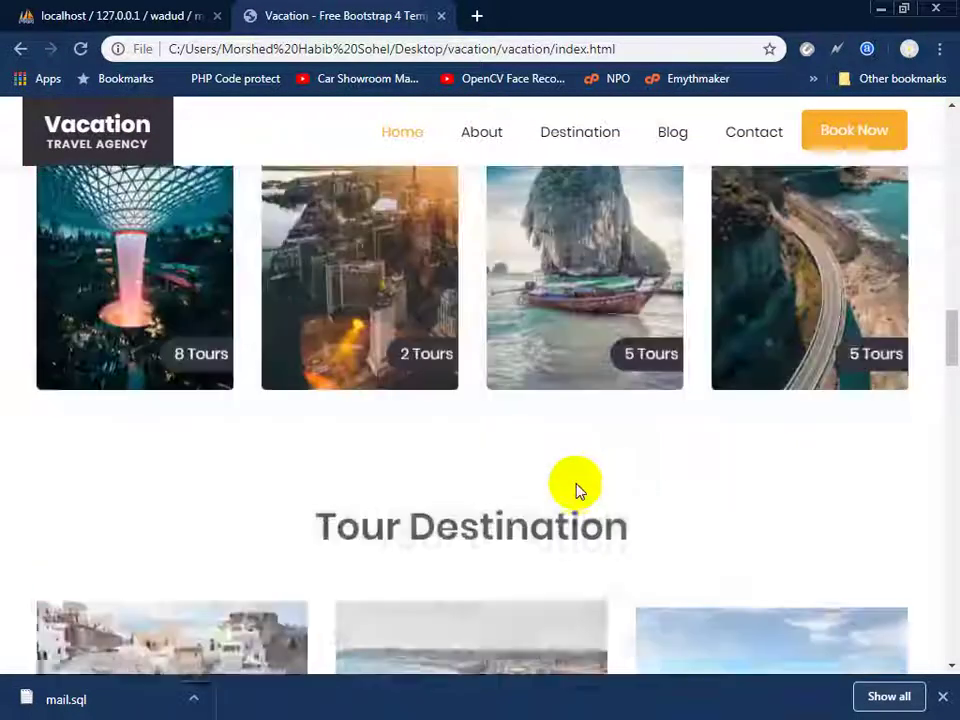
scroll(561, 276, down, 3)
scroll(411, 446, down, 2)
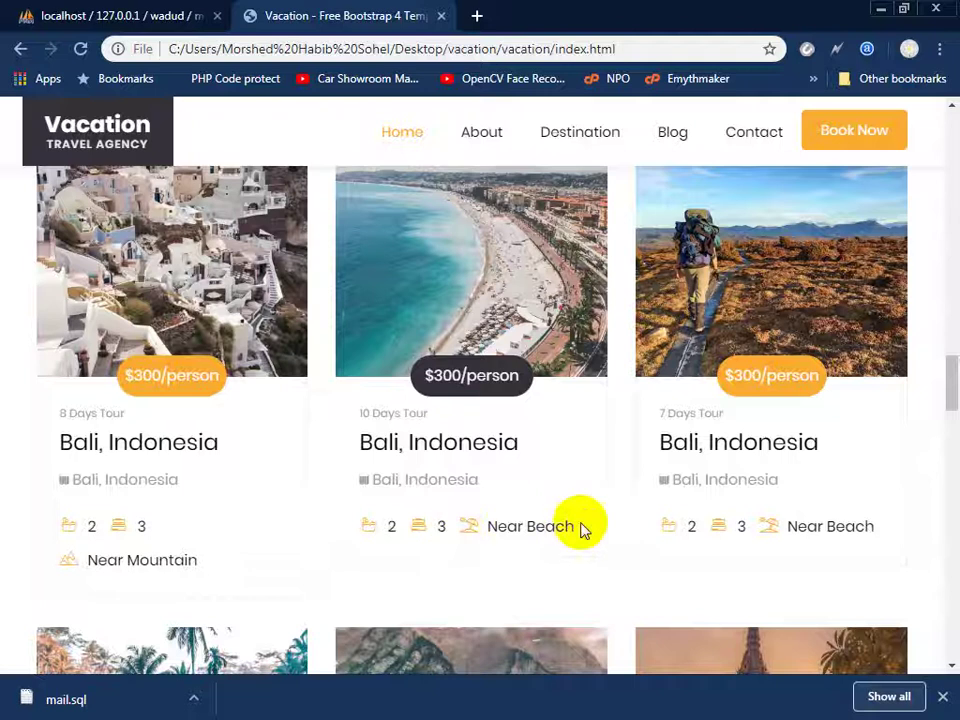
scroll(576, 531, down, 3)
scroll(576, 533, down, 3)
scroll(572, 540, down, 3)
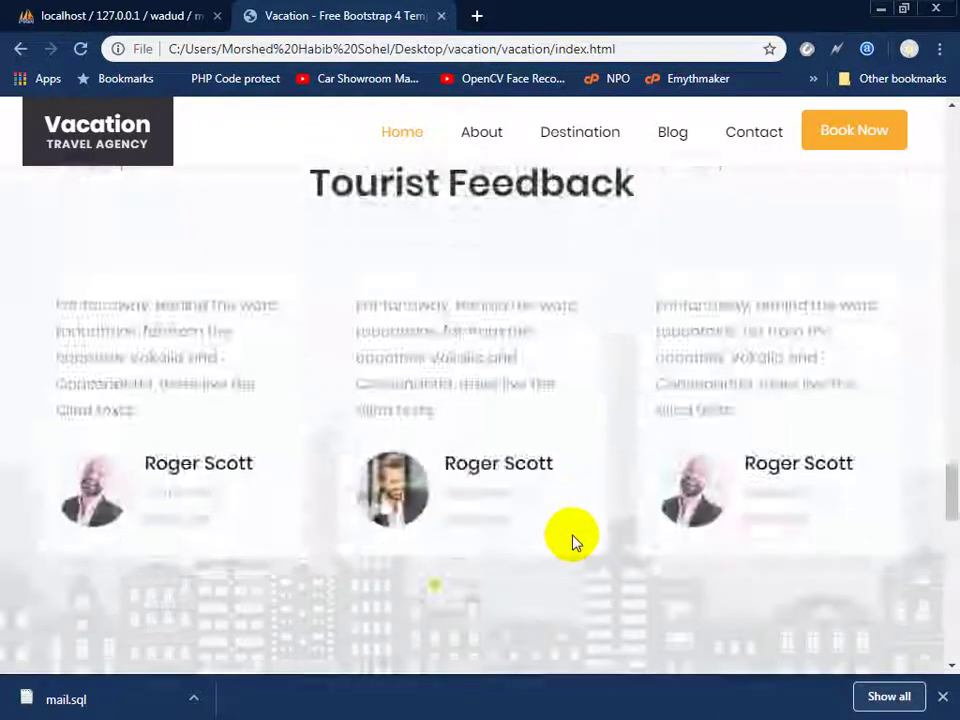
scroll(572, 540, down, 5)
scroll(574, 542, down, 5)
scroll(574, 542, down, 4)
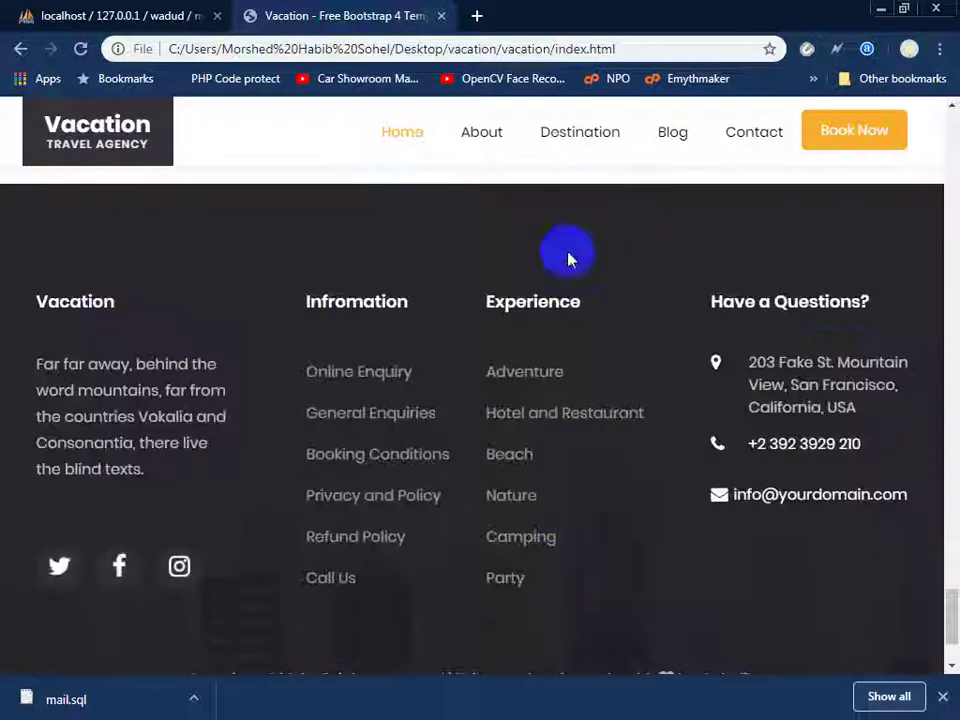
- Open the Destination page and scroll through its destination cards
click(572, 138)
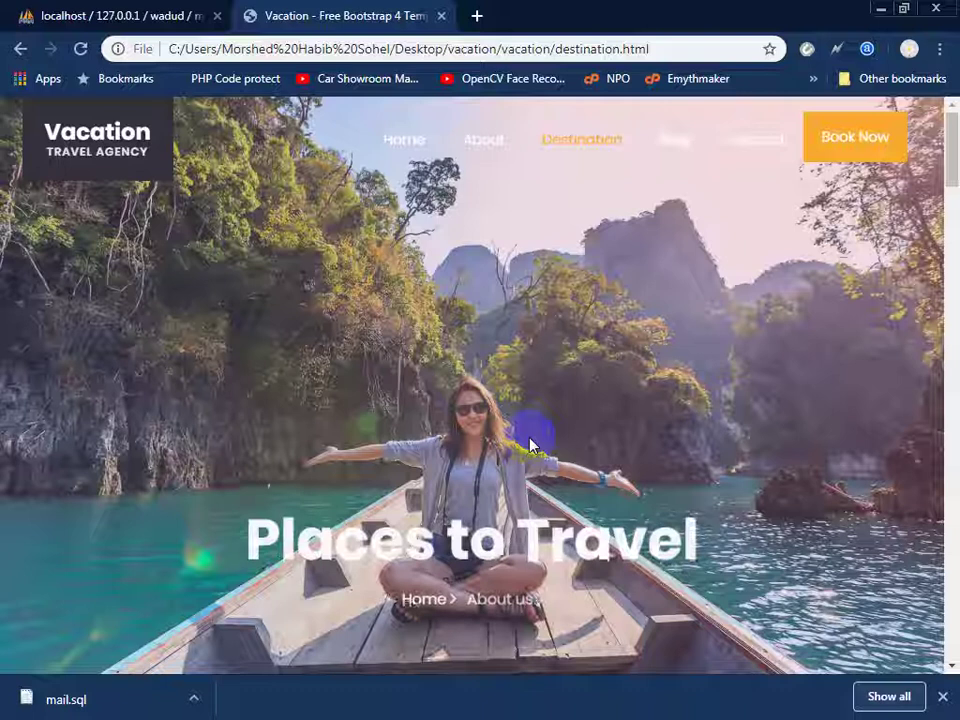
scroll(530, 440, down, 4)
scroll(532, 440, down, 4)
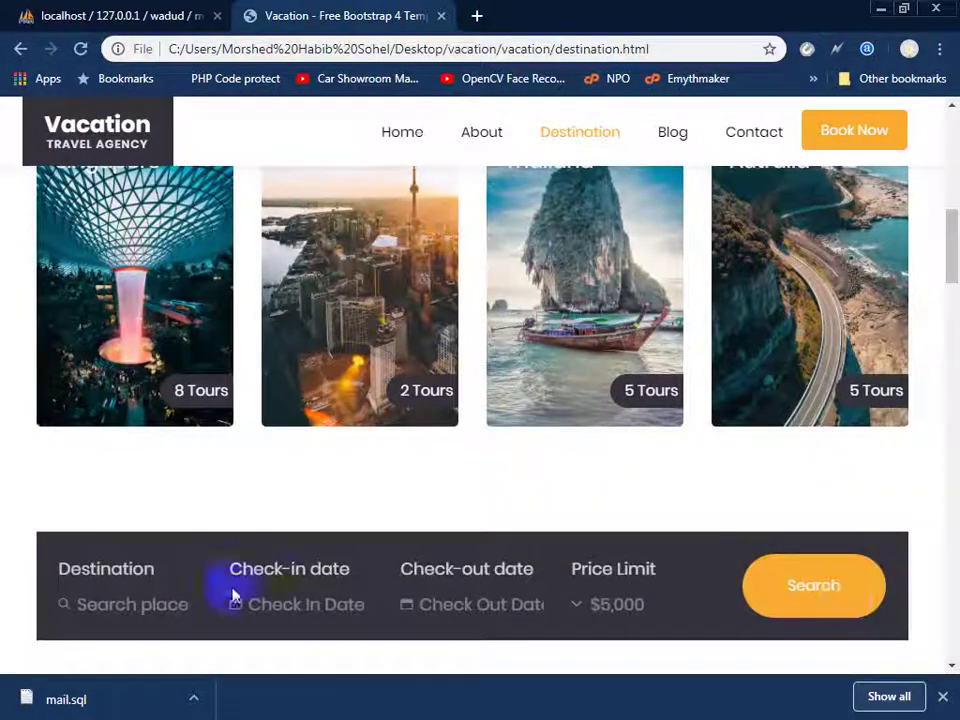